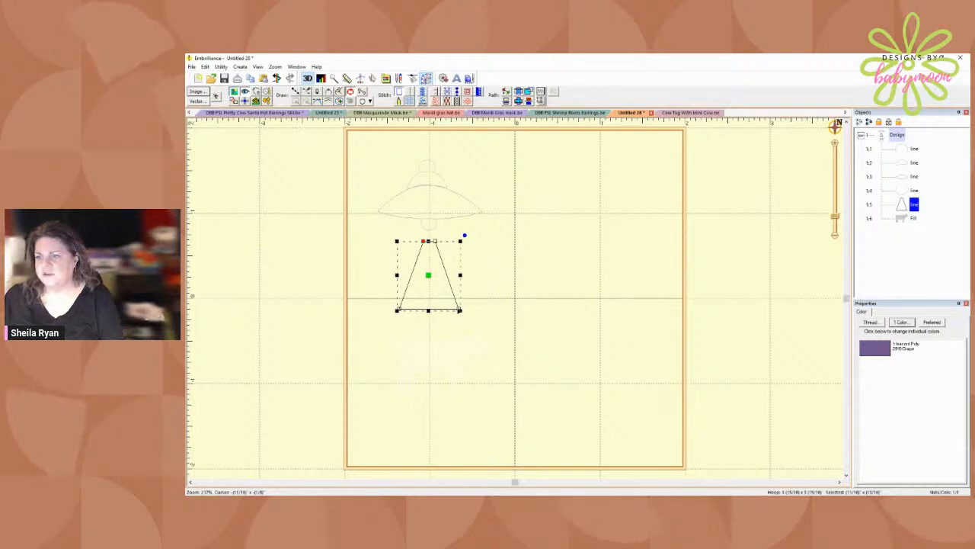
- Adjust the lower-right corner point of the tapered beam outline and shift the beam slightly down from the saucer
click(458, 308)
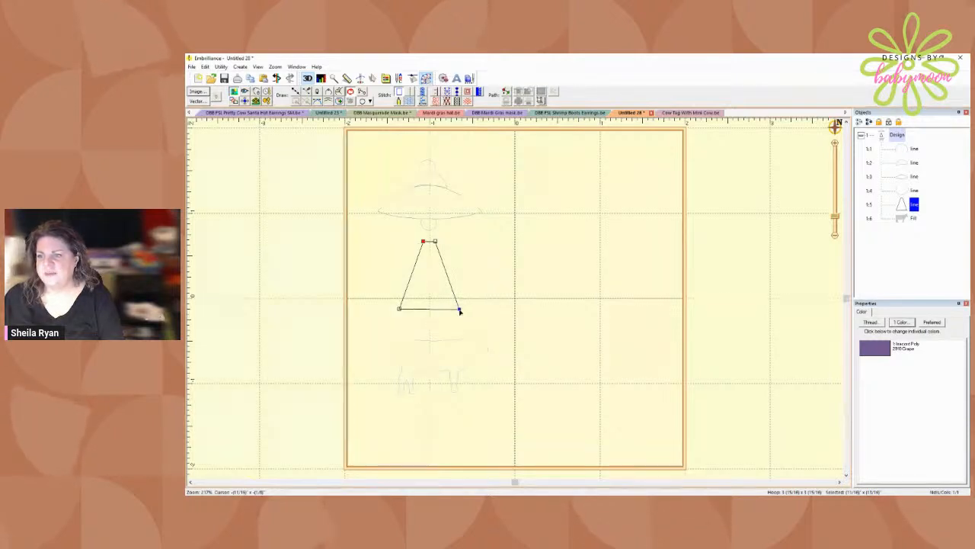
click(459, 310)
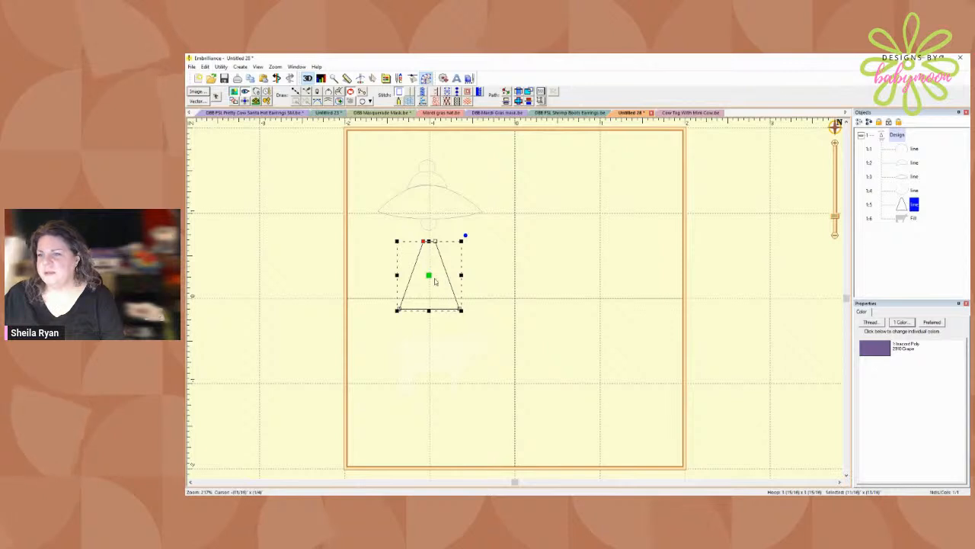
drag(436, 282, 438, 293)
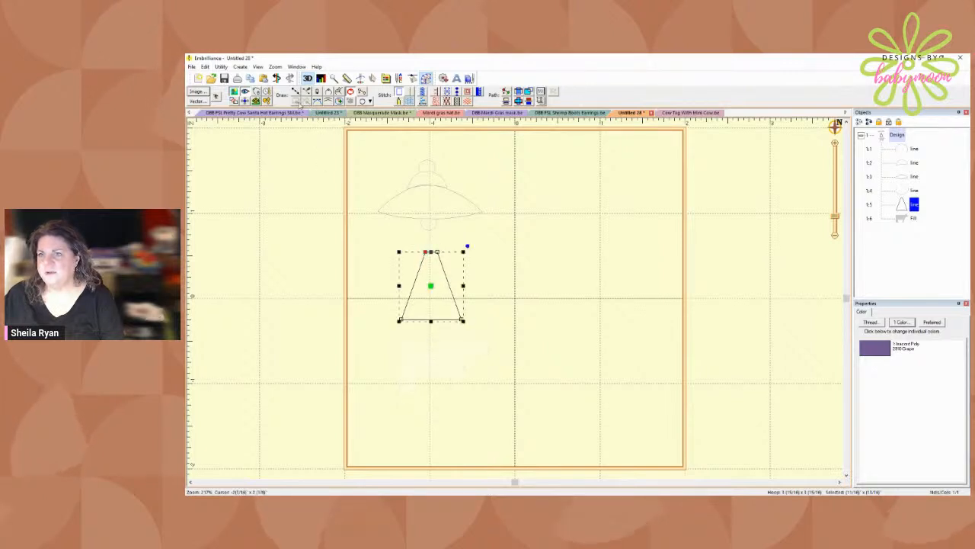
- Draw a small rounded connector loop on the beam's top edge and place it just before the beam in the object order
click(296, 92)
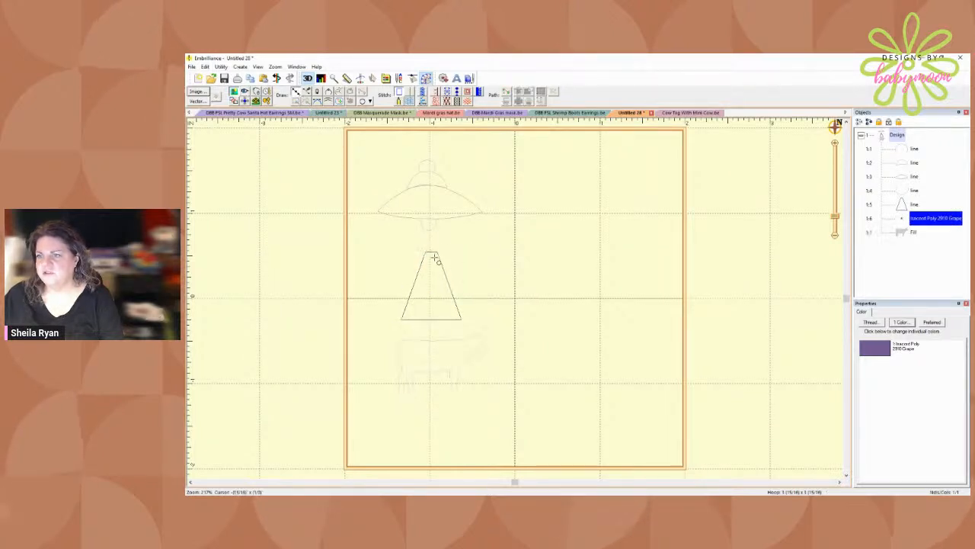
click(426, 250)
click(424, 242)
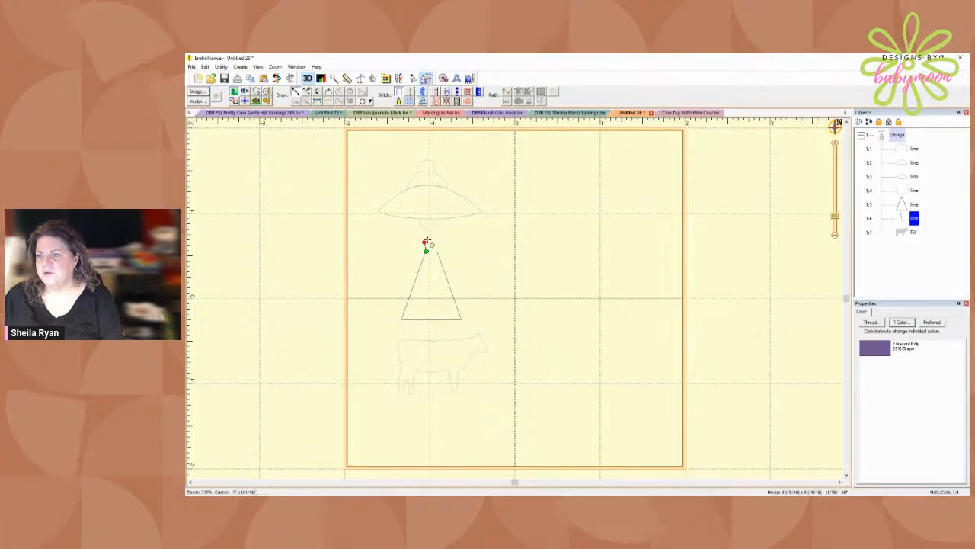
click(438, 243)
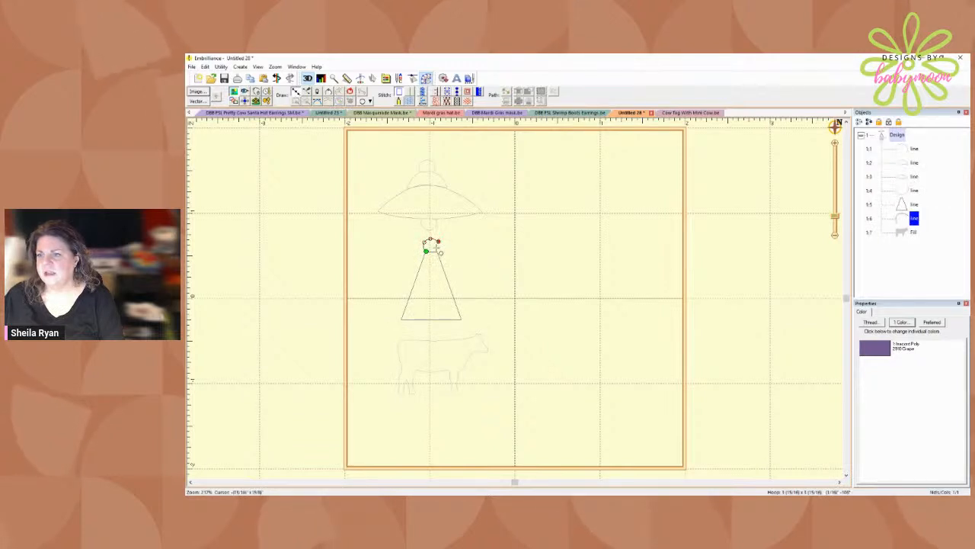
click(437, 251)
key(Return)
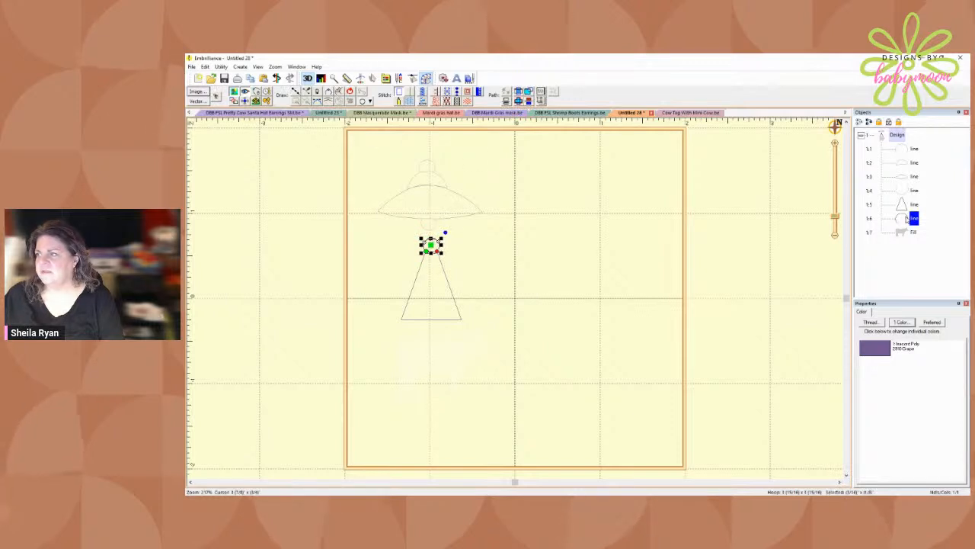
drag(907, 219, 904, 206)
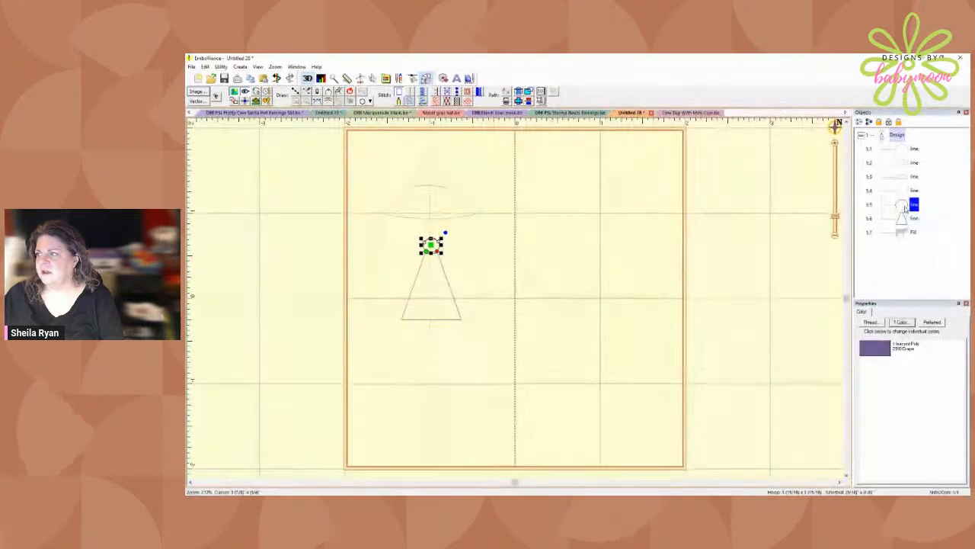
click(587, 245)
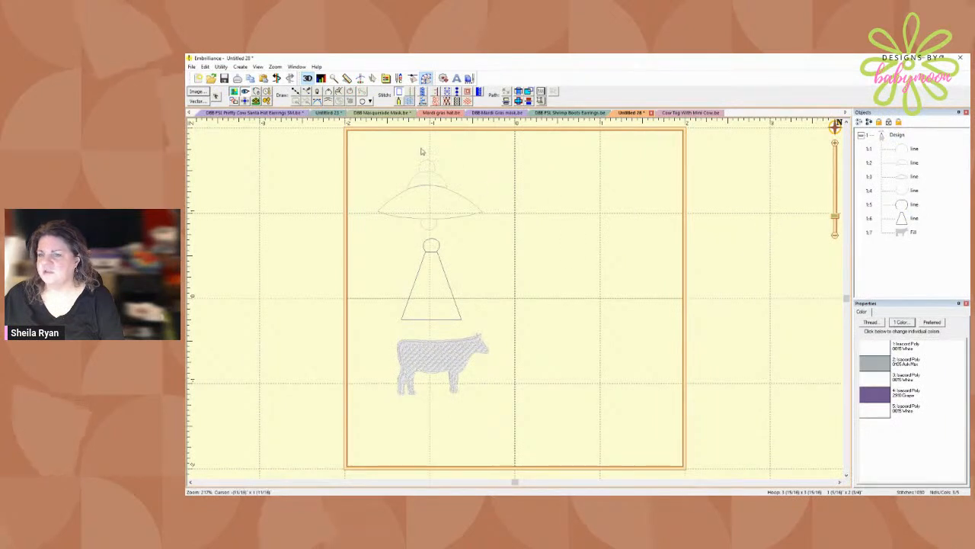
- Draw a small rounded connector loop hanging from the middle of the beam's bottom edge
click(296, 90)
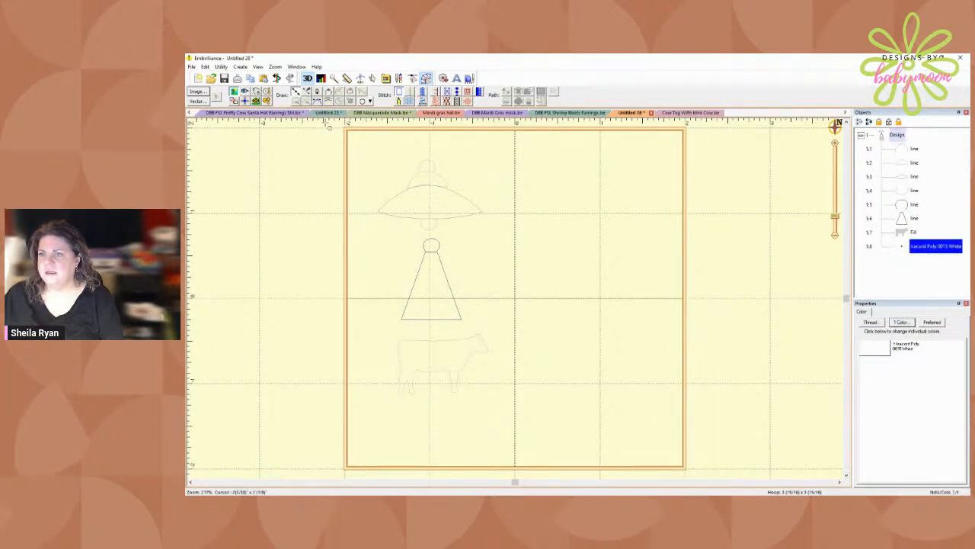
click(439, 321)
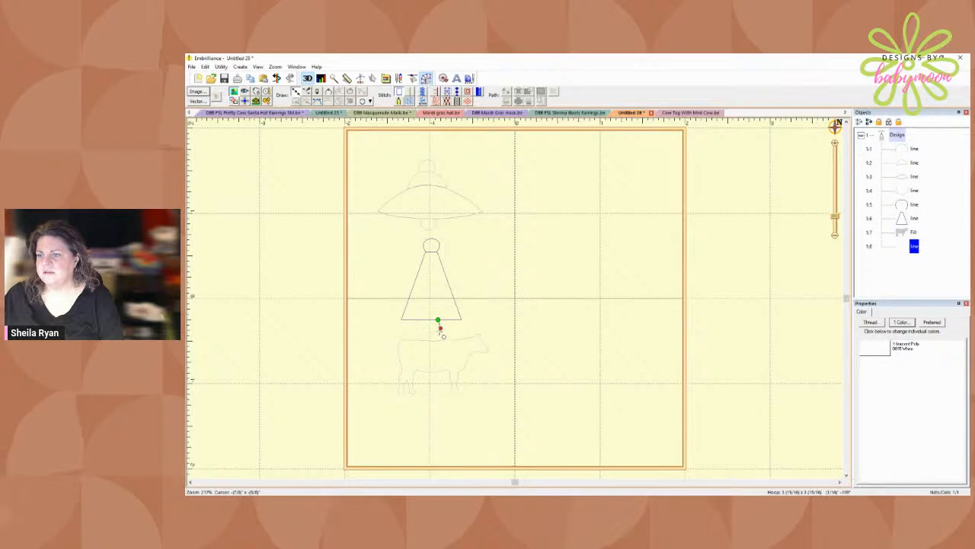
click(434, 334)
click(427, 332)
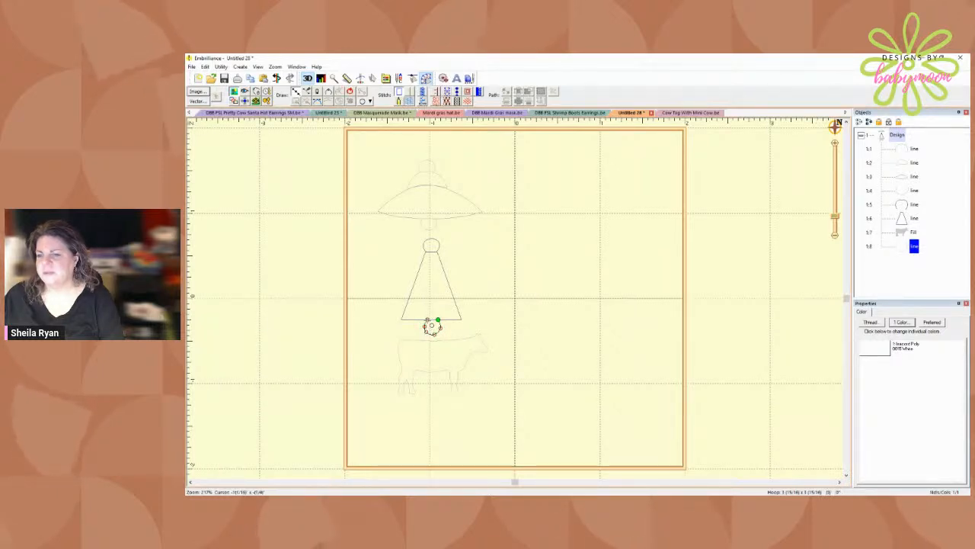
key(Return)
- Adjust the curve points on the side and underside of the loop below the beam to round it out
click(425, 326)
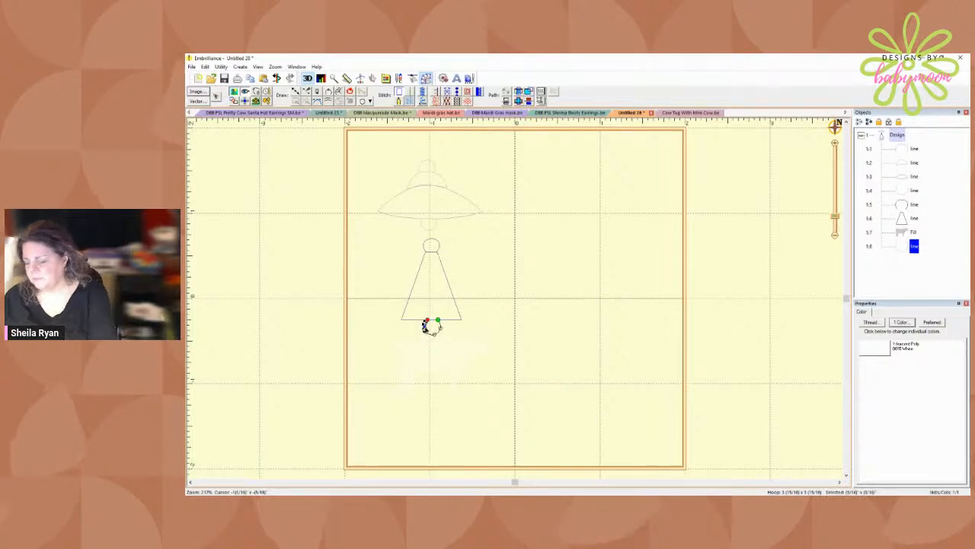
click(425, 325)
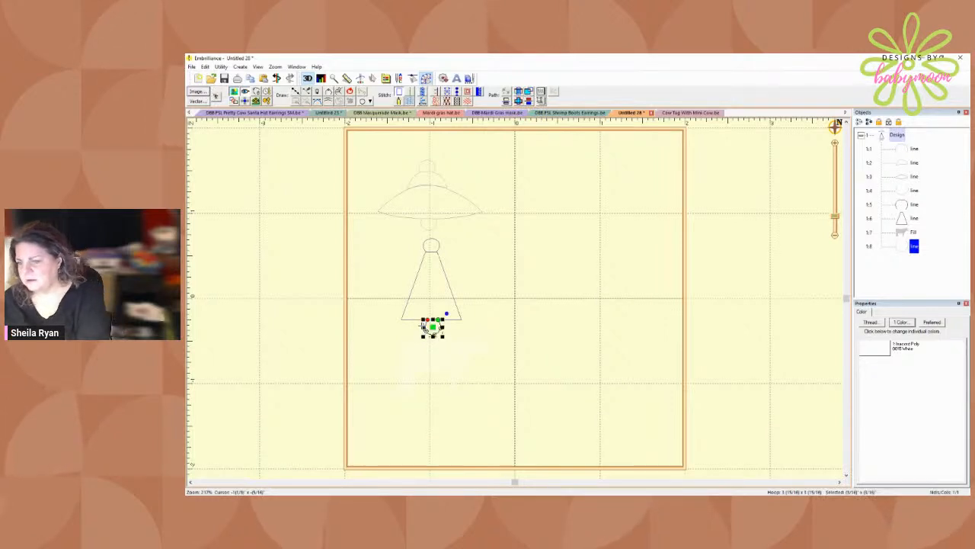
click(477, 330)
click(427, 331)
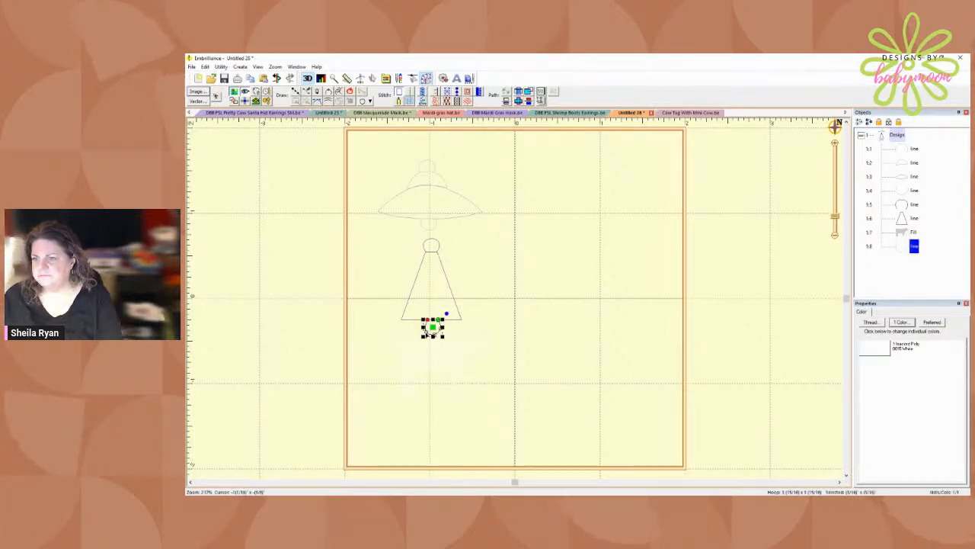
click(427, 331)
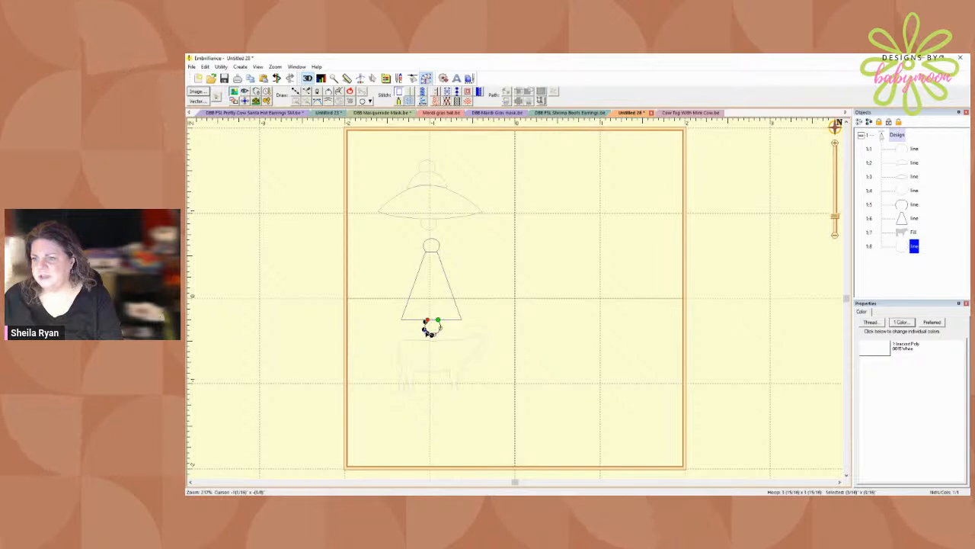
click(480, 328)
click(480, 328)
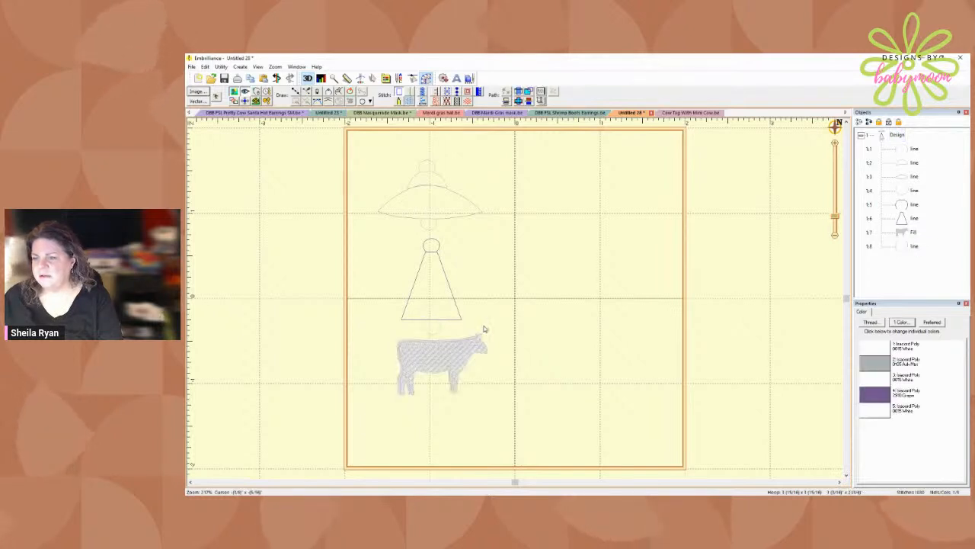
- Place the loop below the beam just before the cow fill in the object order
right_click(905, 250)
click(919, 255)
click(762, 281)
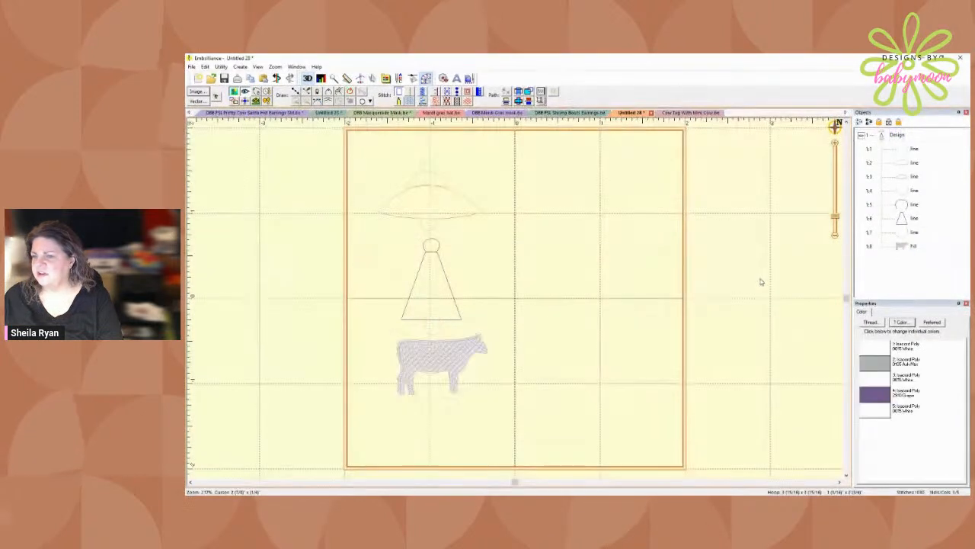
- Move the cow slightly down from the beam's loop and simplify its outline to fewer points
click(435, 355)
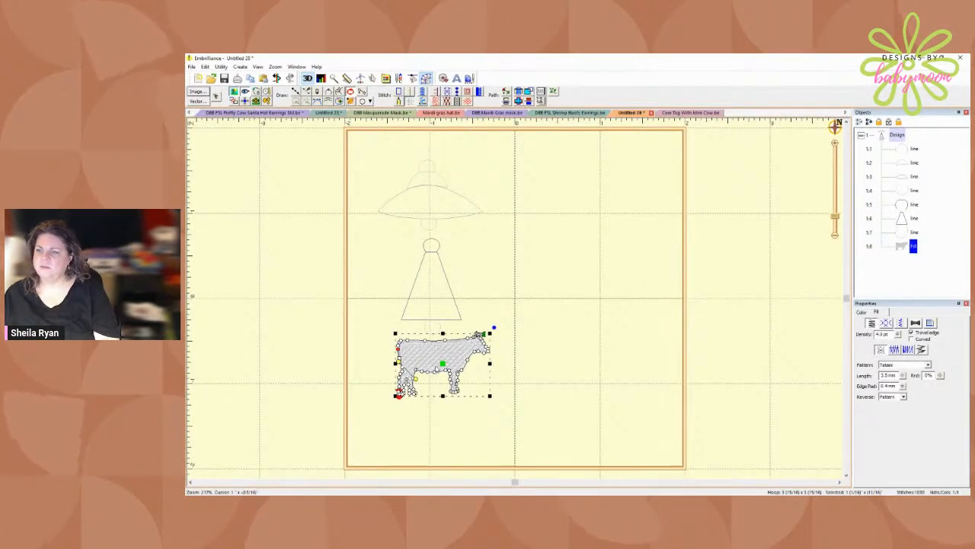
drag(440, 364, 440, 373)
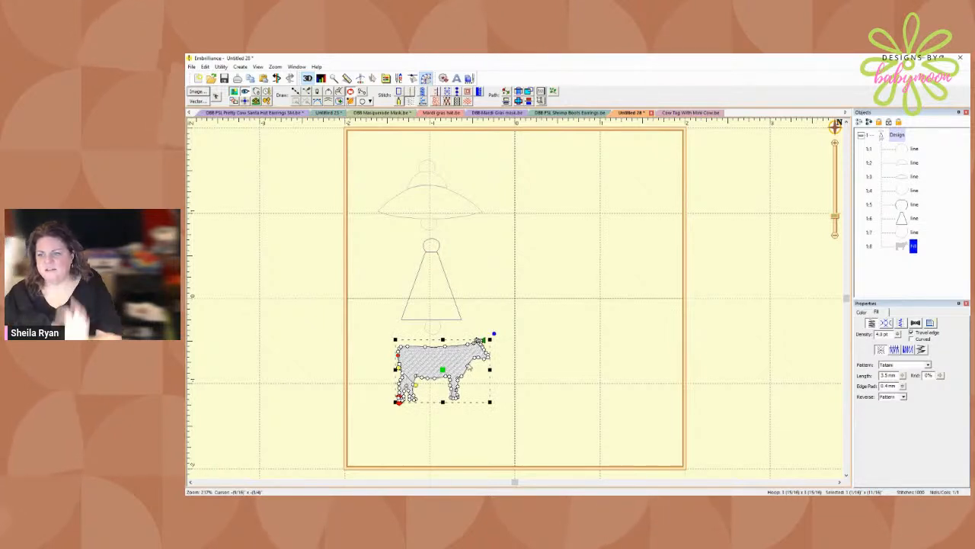
click(240, 67)
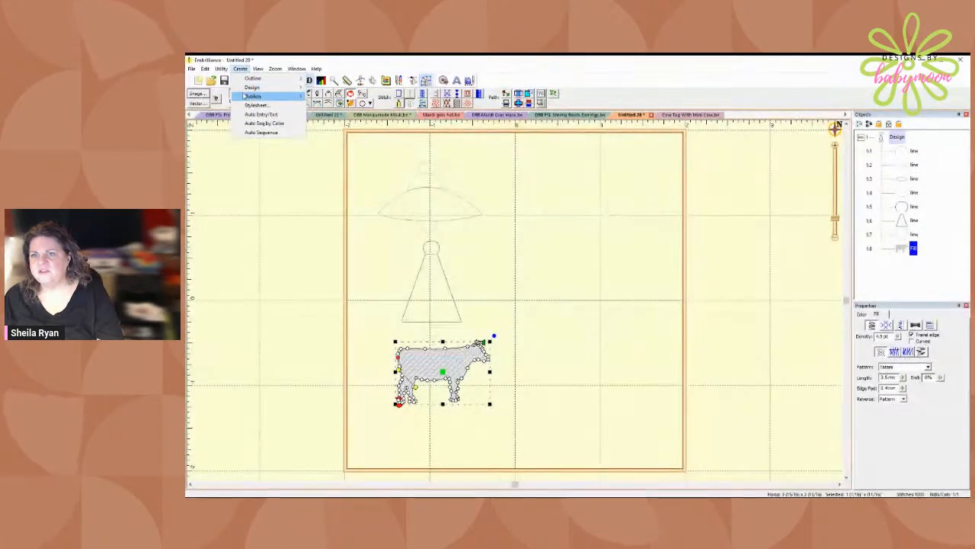
mouse_move(255, 78)
click(338, 143)
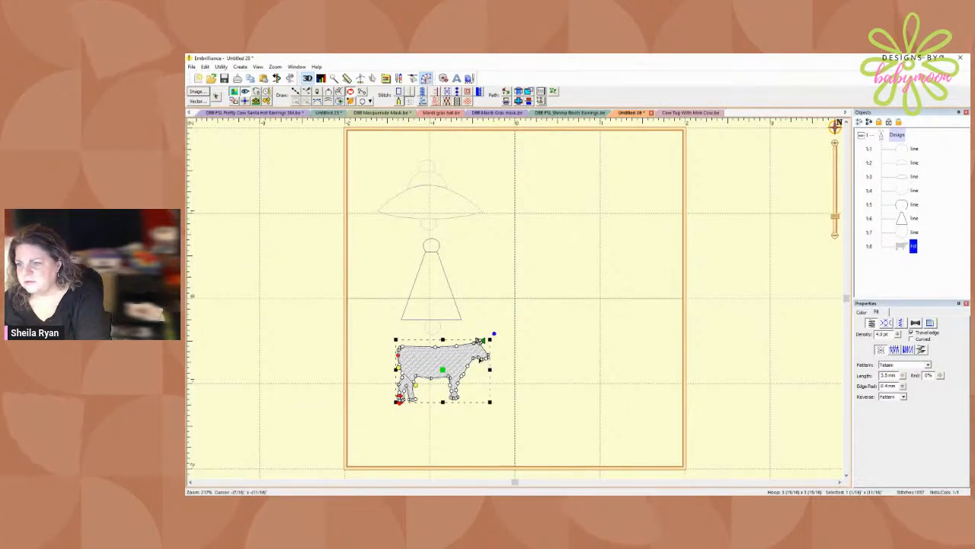
click(517, 363)
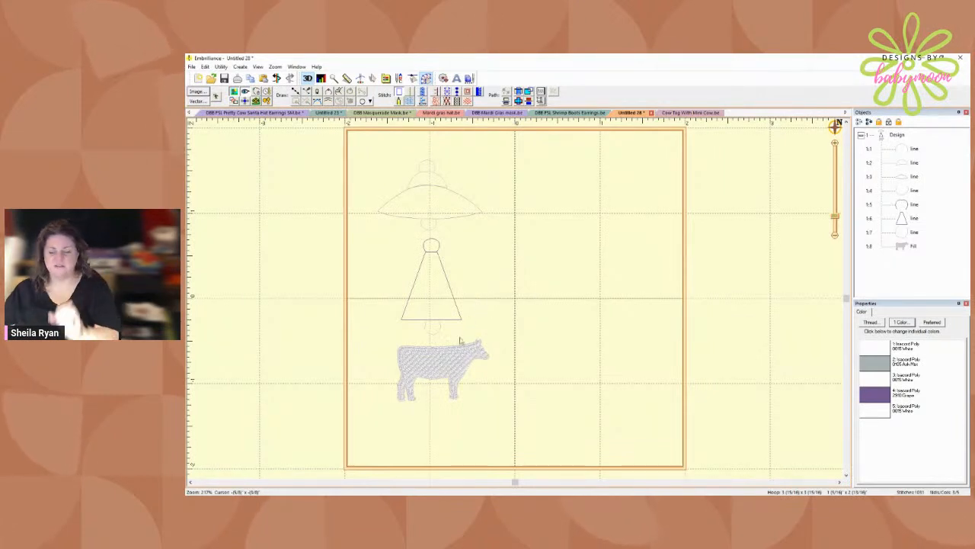
- Move the cow further down to leave room for a connector loop above its back
click(453, 363)
drag(444, 373, 443, 385)
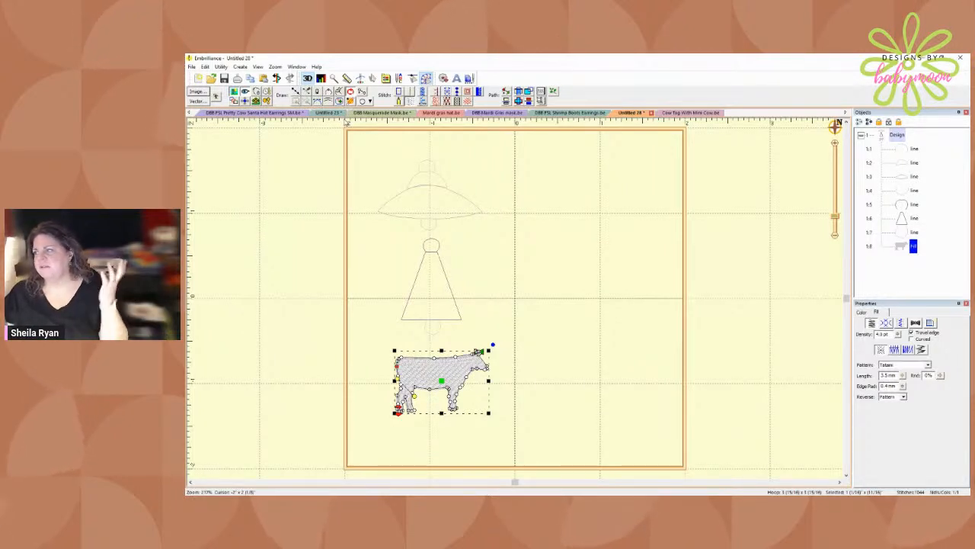
click(614, 194)
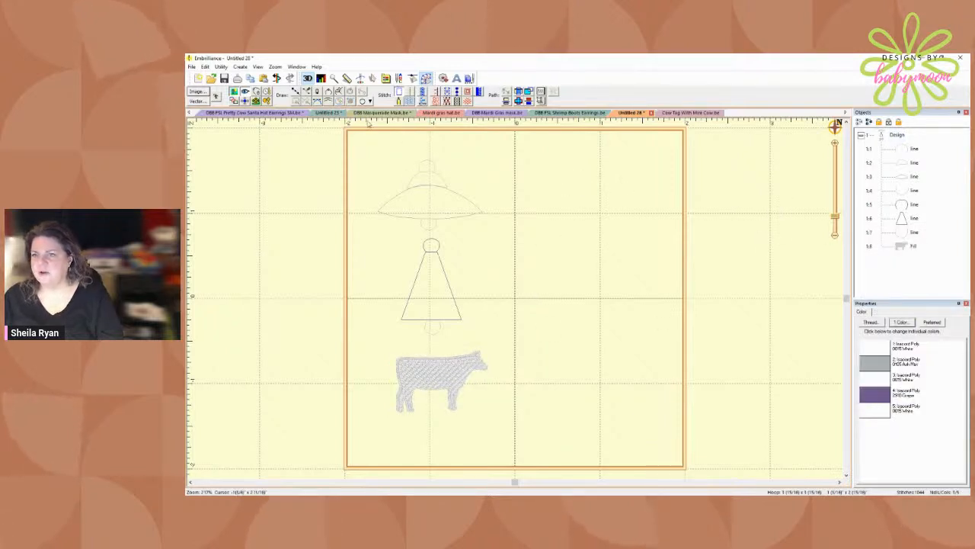
- Draw a small arched connector loop on the cow's back, directly below the beam's loop, and tweak its upper curve
click(364, 101)
click(427, 356)
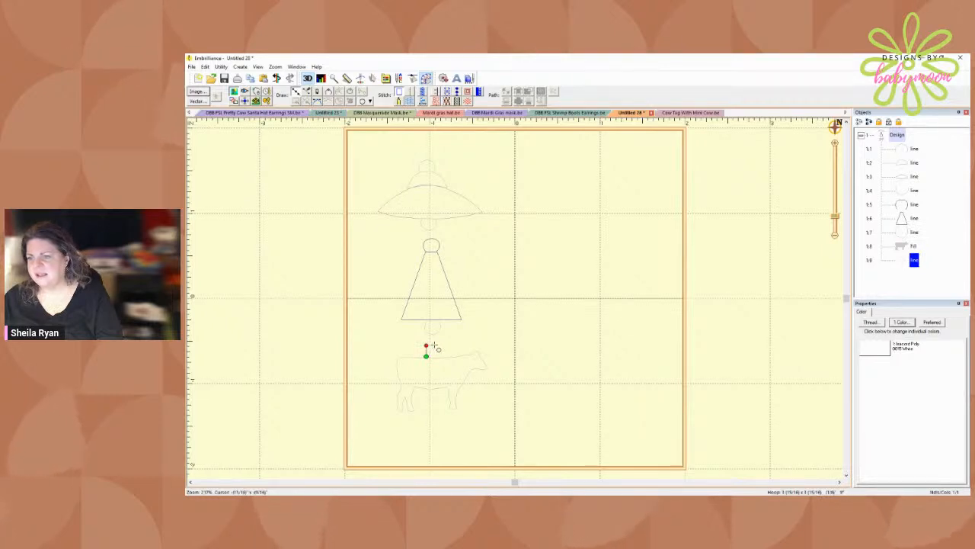
click(439, 356)
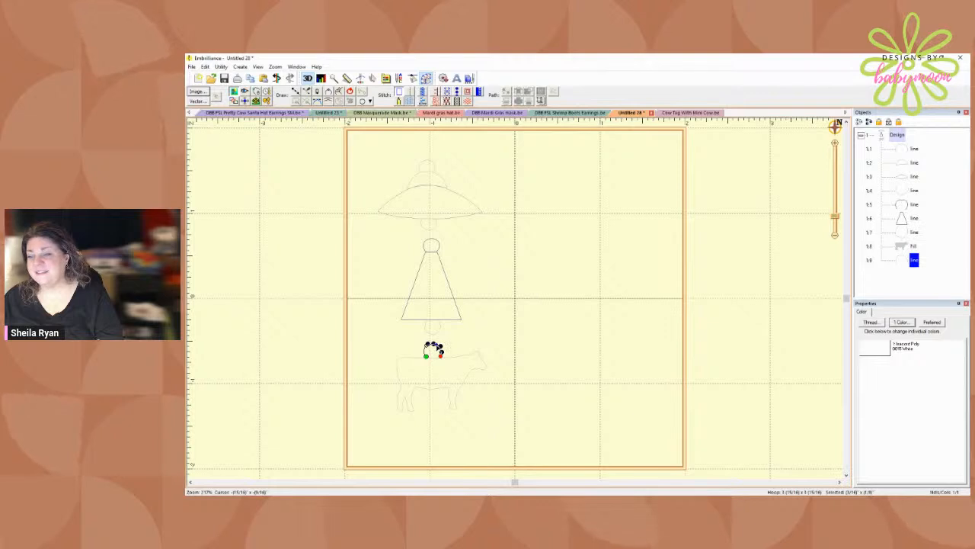
drag(440, 346, 441, 348)
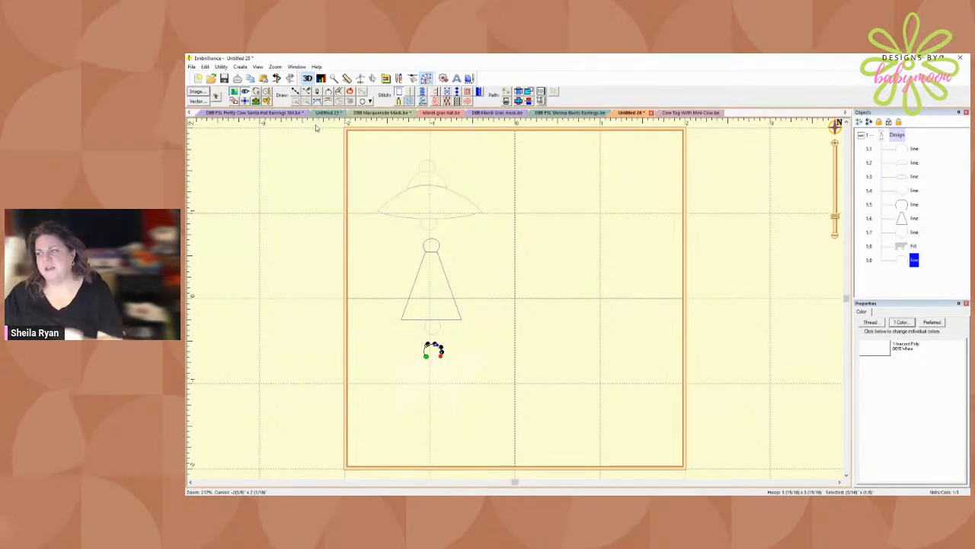
click(503, 169)
click(544, 222)
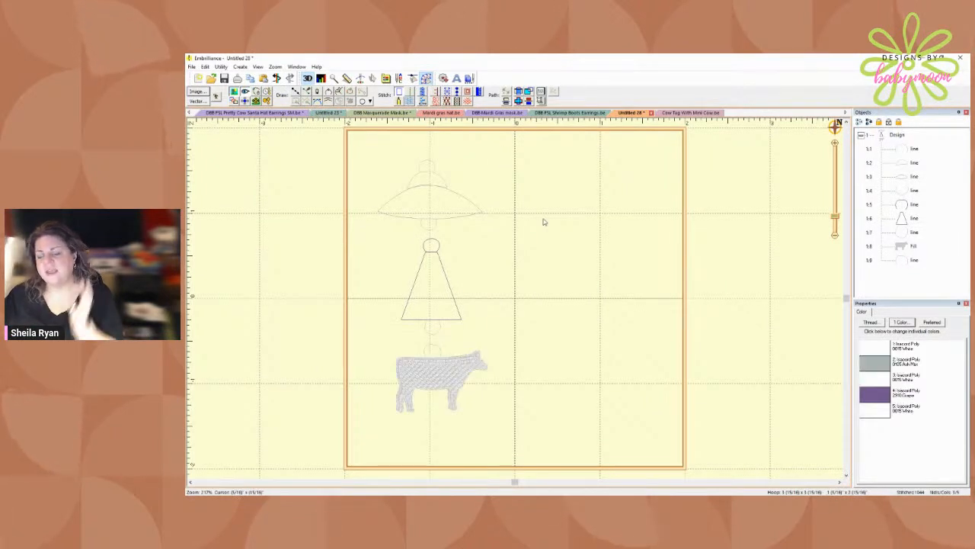
- Refine the upper curve points of the loop on the cow's back and place the loop just before the cow fill in the object order
click(432, 350)
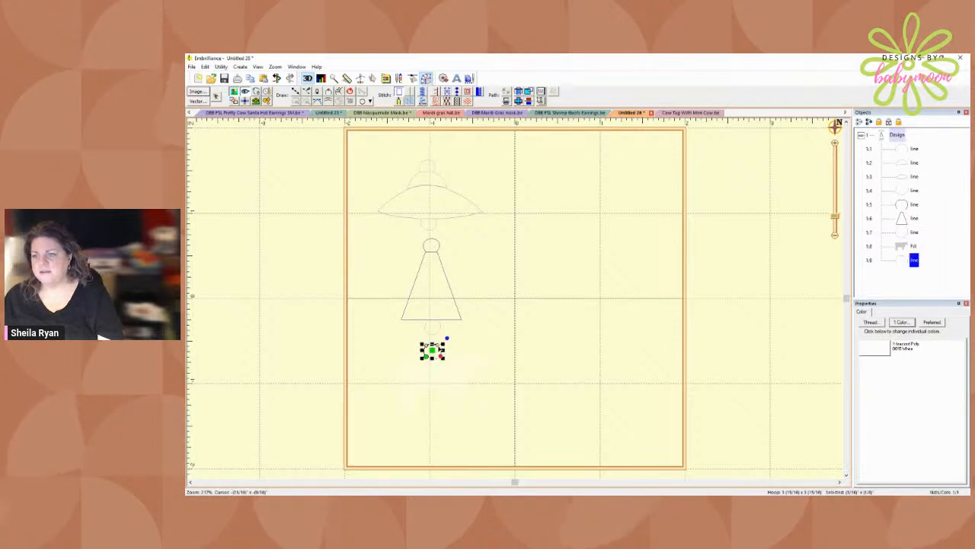
click(436, 344)
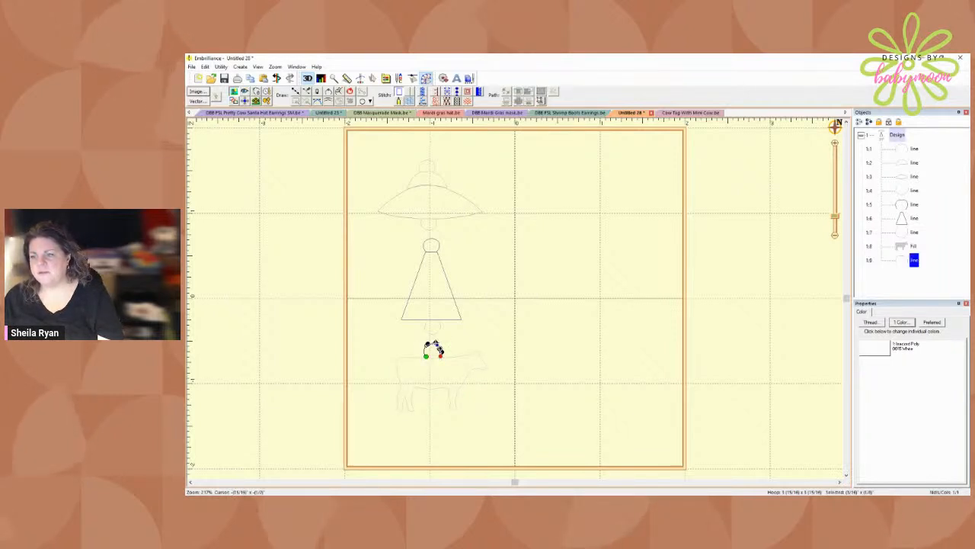
click(428, 344)
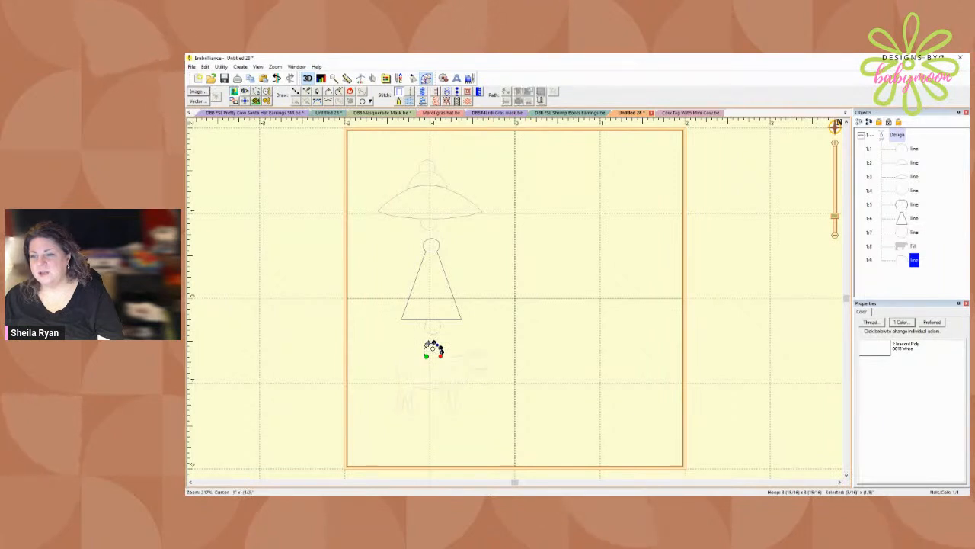
key(Delete)
key(Escape)
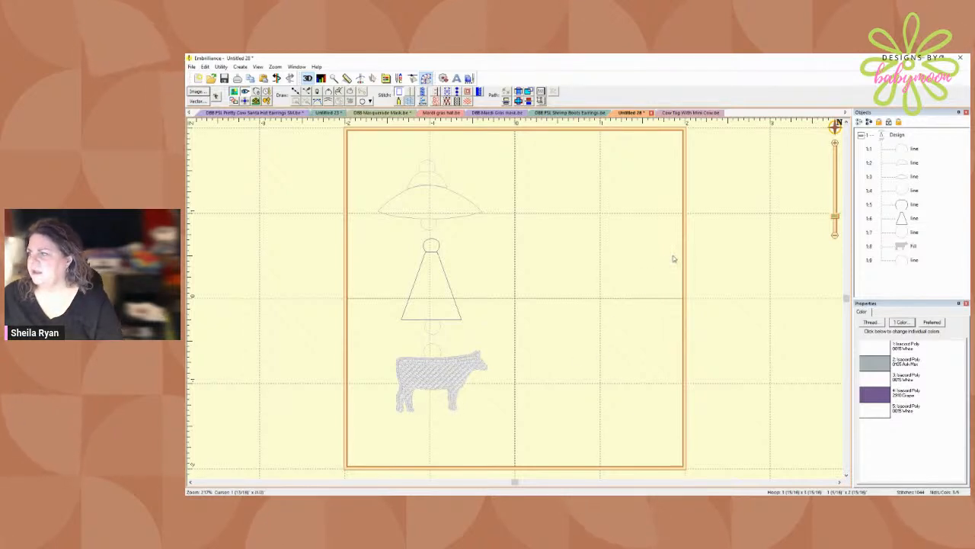
drag(897, 259, 907, 246)
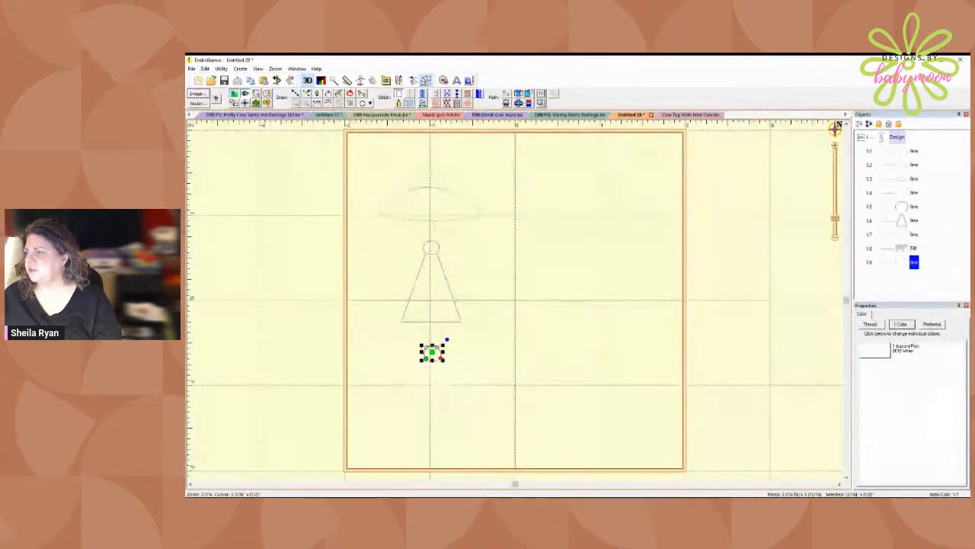
click(557, 308)
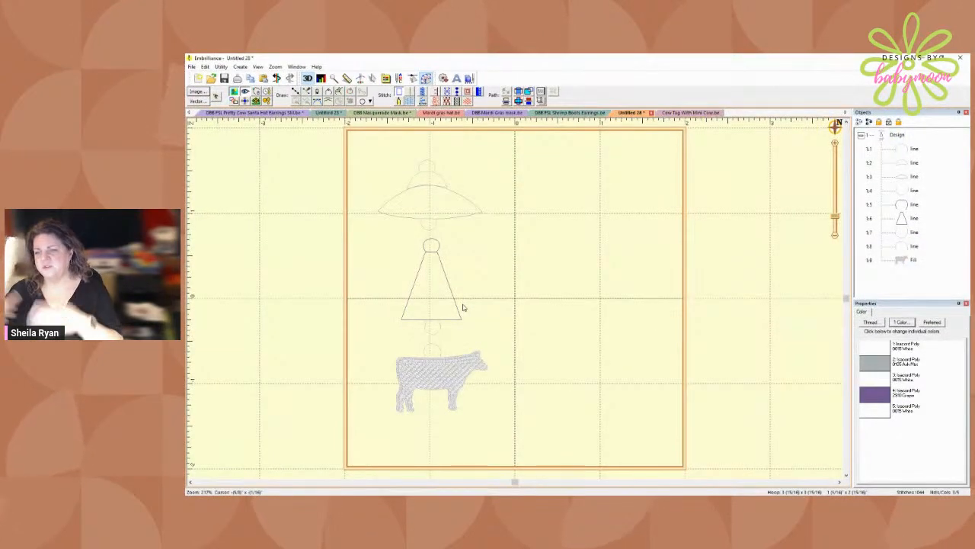
- Convert the saucer body outline to a Freestanding (double) lace fill with Diamond enabled, and slightly adjust its stitch direction
click(905, 177)
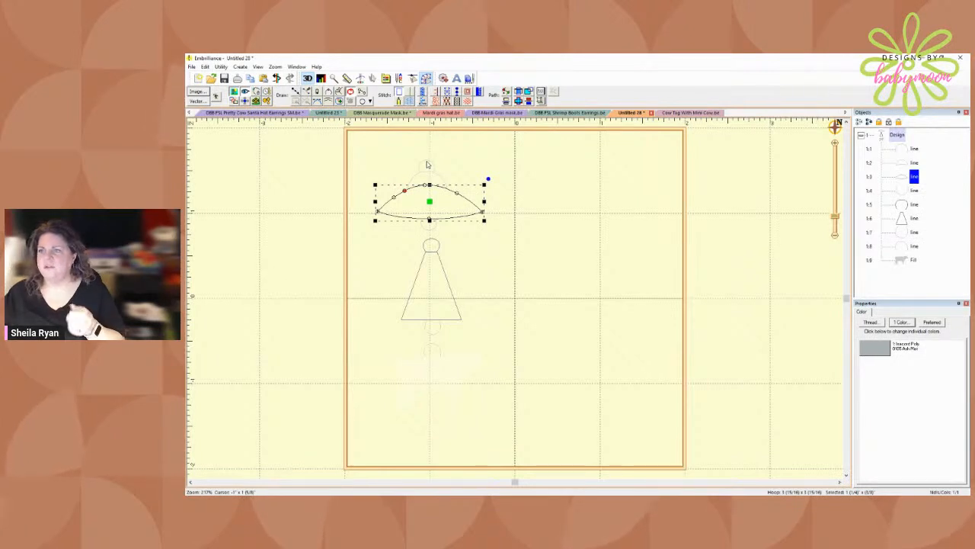
click(457, 91)
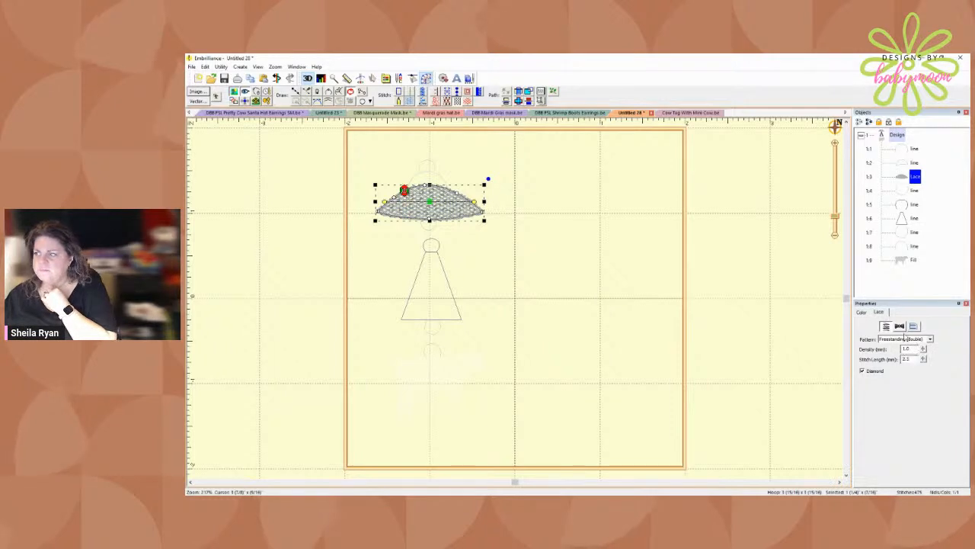
click(876, 371)
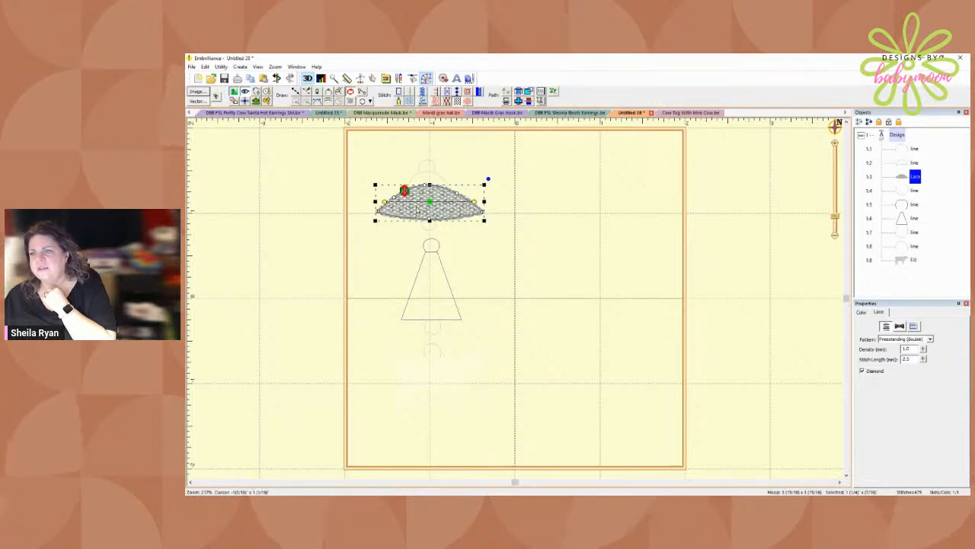
click(879, 372)
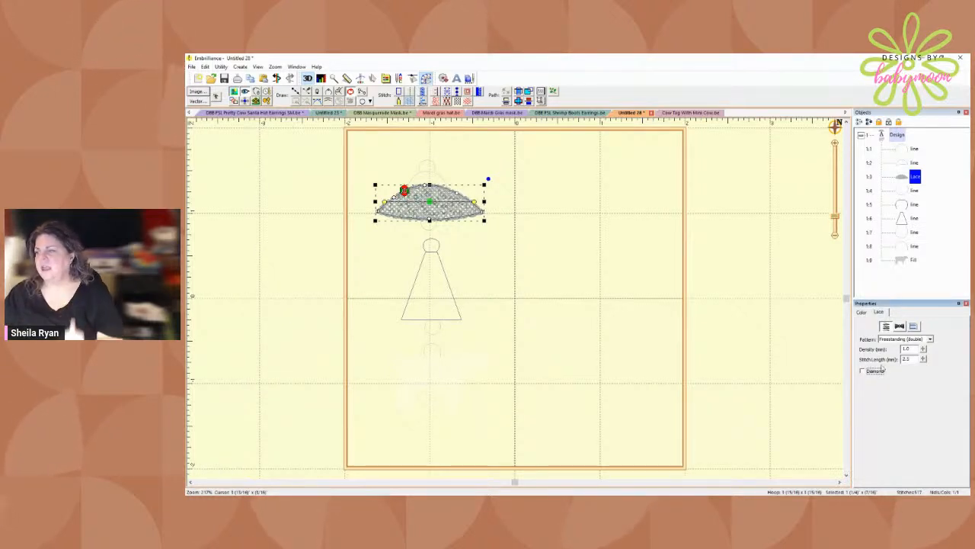
click(877, 373)
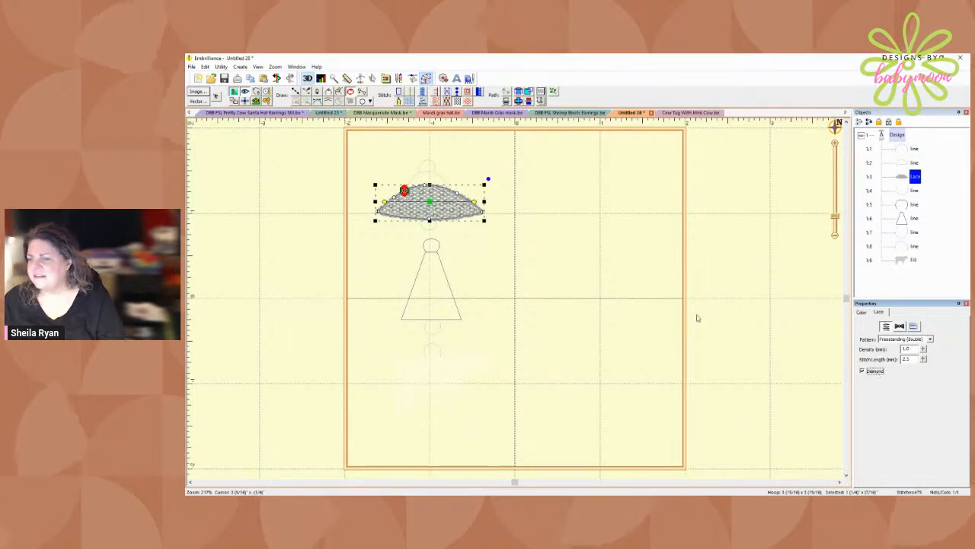
click(476, 204)
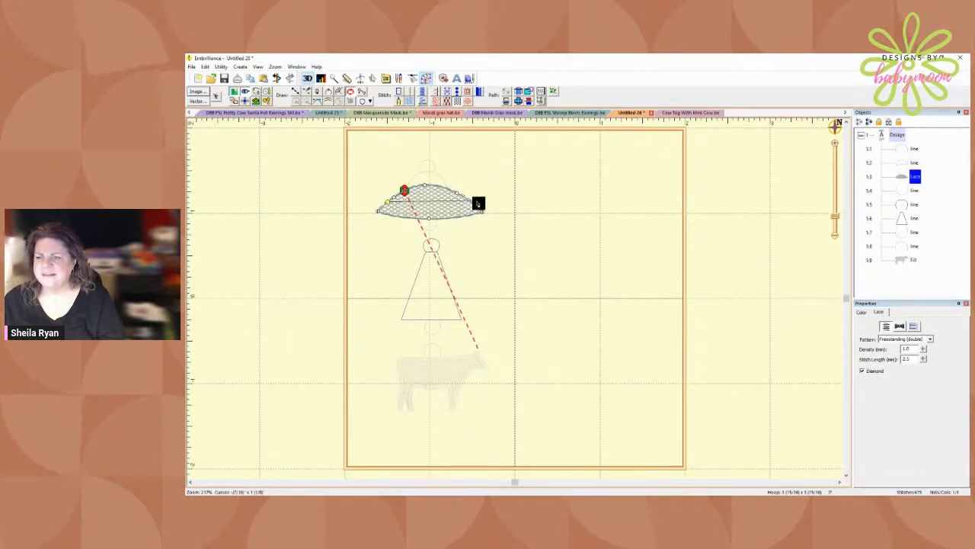
click(501, 212)
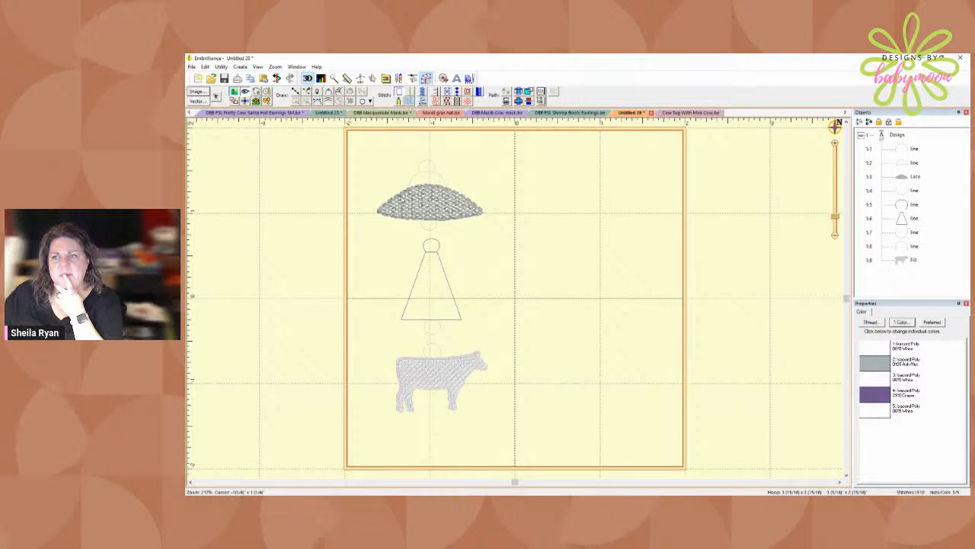
- Convert the saucer's dome outline to a Freestanding (double) lace fill with Diamond enabled
click(915, 162)
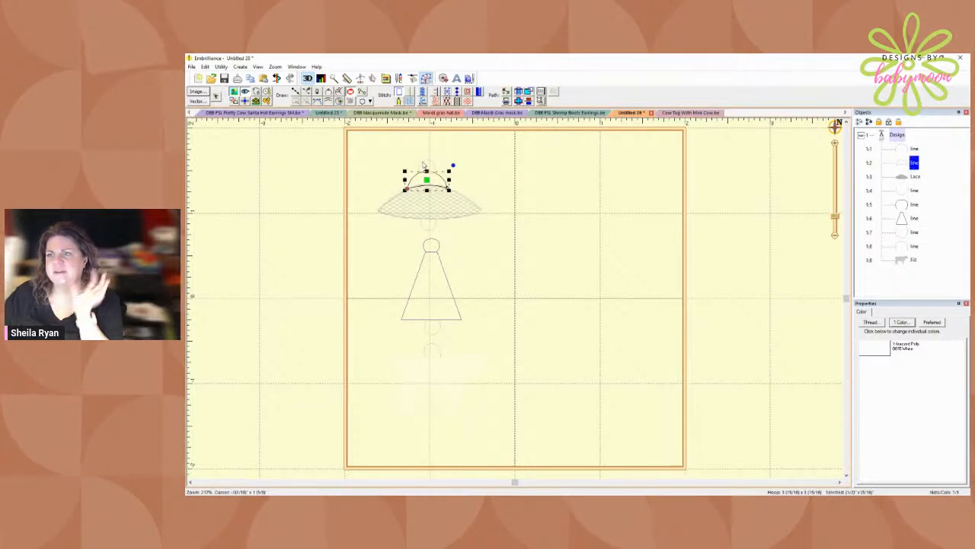
click(458, 101)
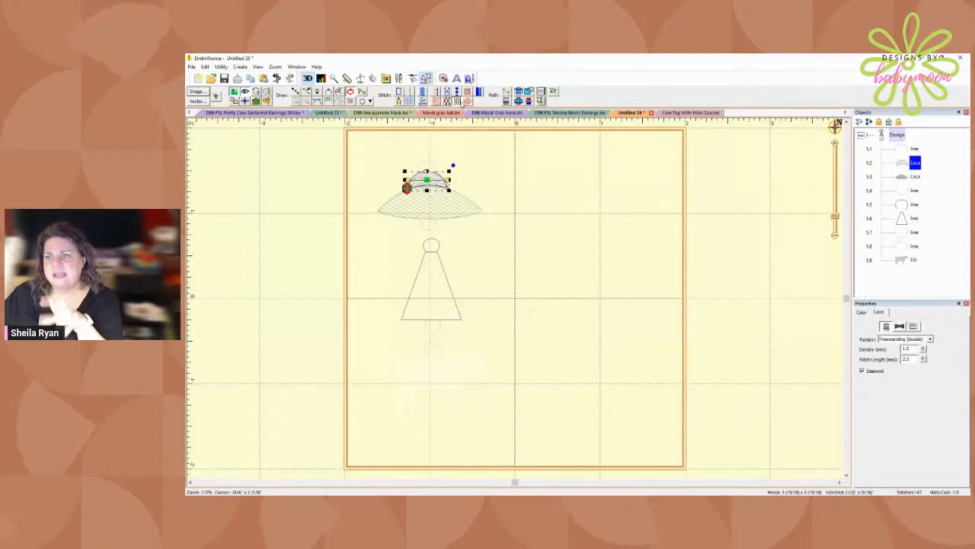
click(477, 189)
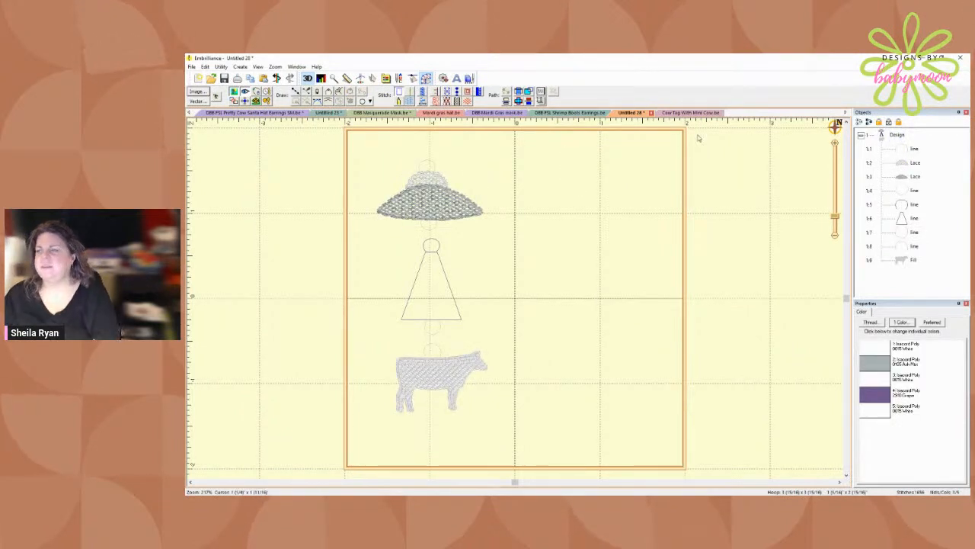
- Duplicate the saucer body in place, convert the copy to a satin border, and set its width to 2.5 mm
click(918, 162)
click(915, 176)
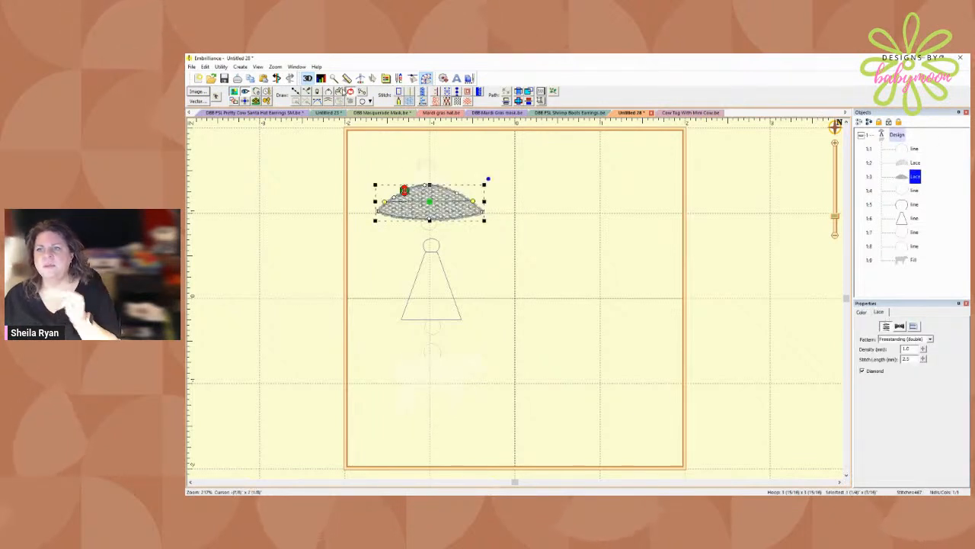
click(263, 79)
click(457, 100)
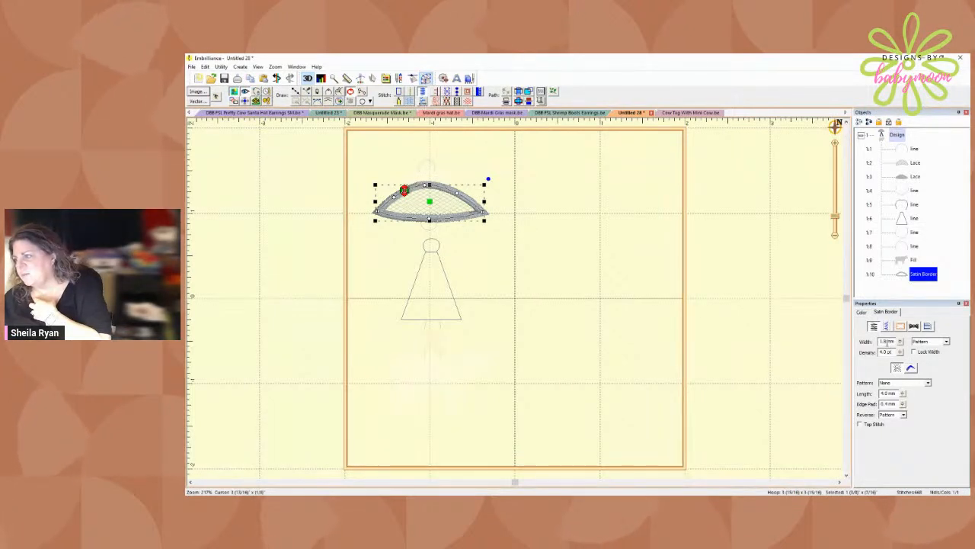
drag(888, 341, 867, 338)
text(1)
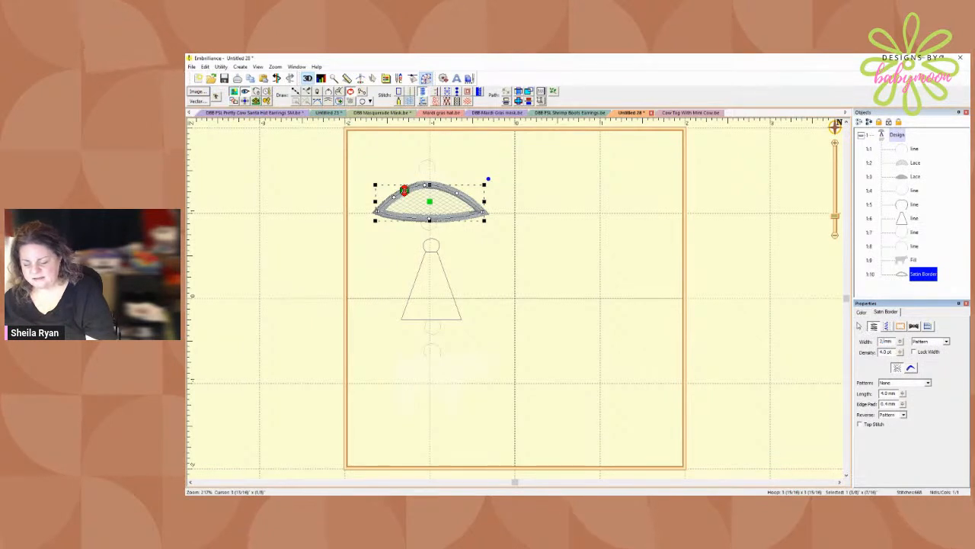
key(Tab)
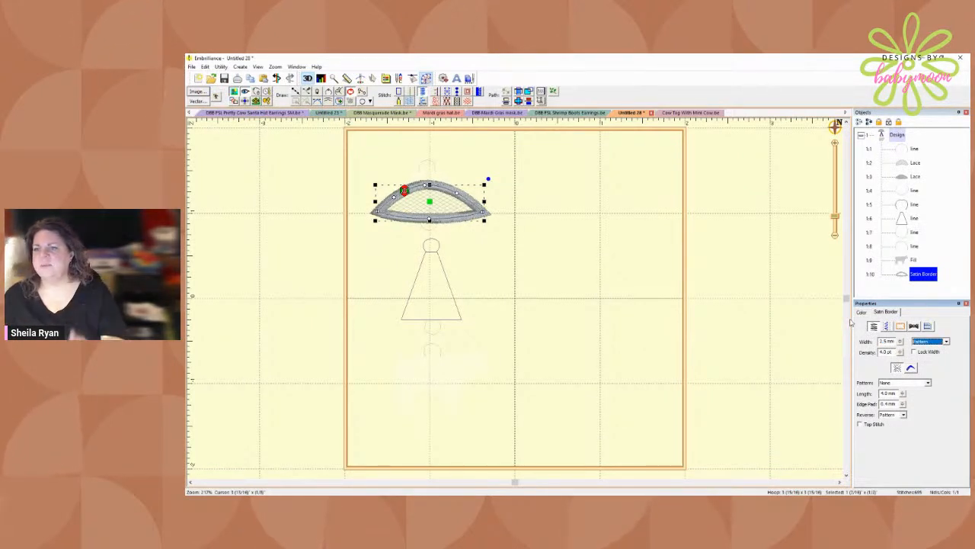
click(596, 252)
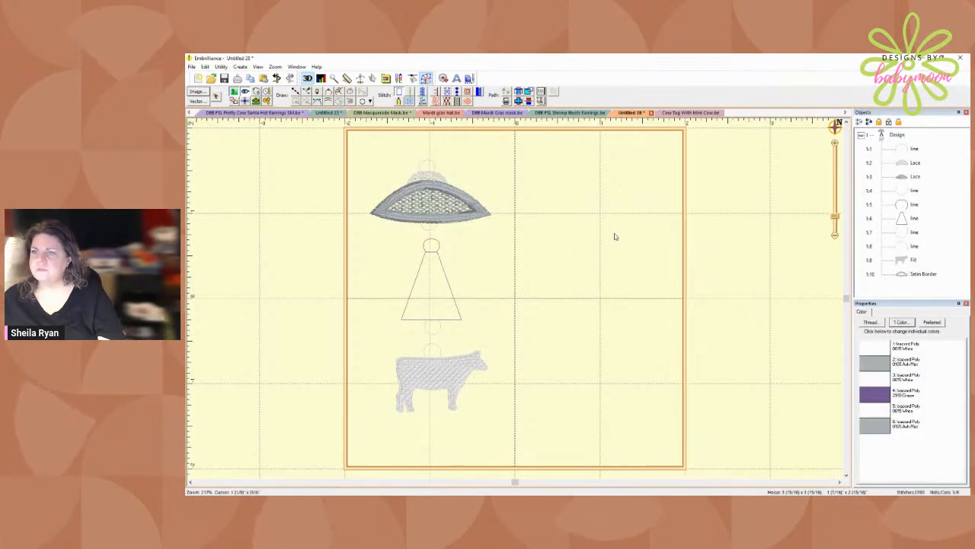
- Change the point type at the satin border's left and right tips to make both ends less pointed
click(899, 273)
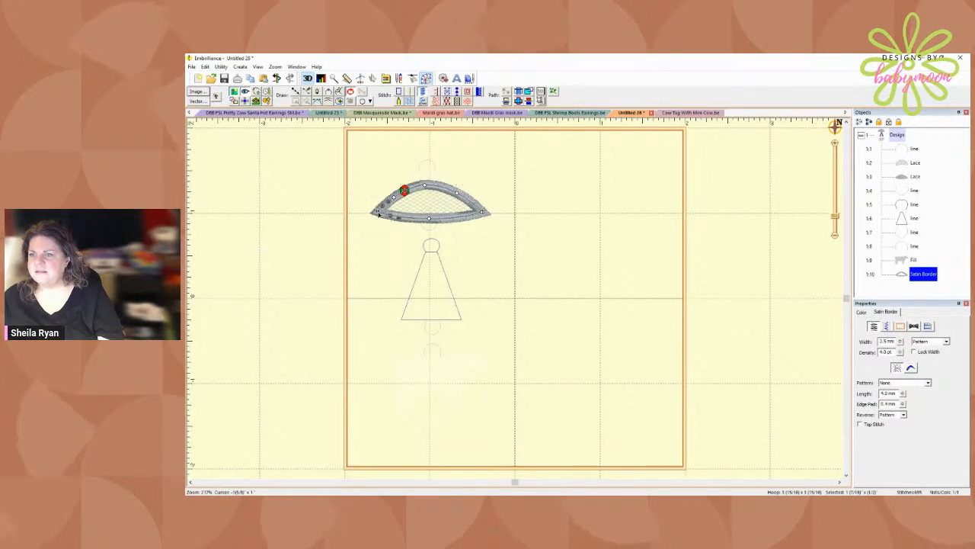
right_click(378, 212)
click(394, 239)
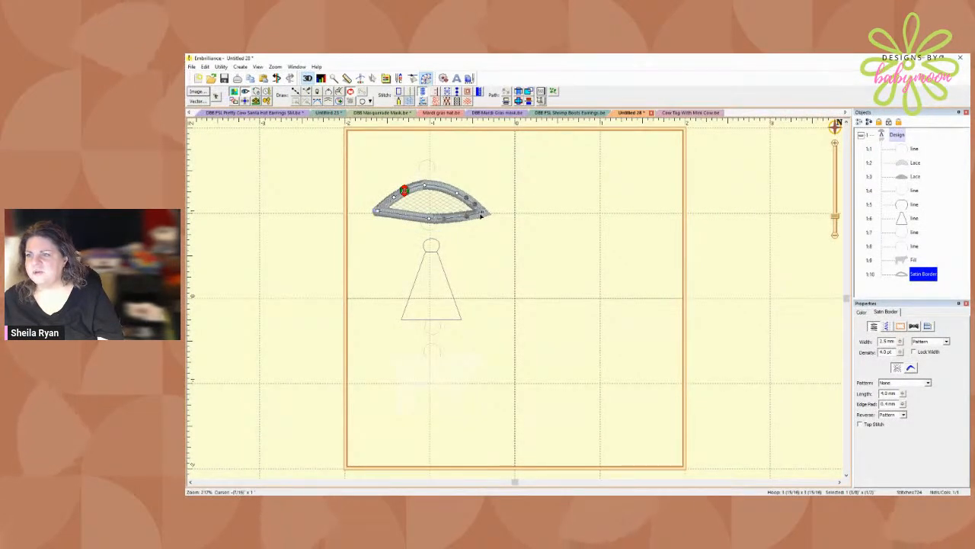
right_click(481, 214)
click(496, 238)
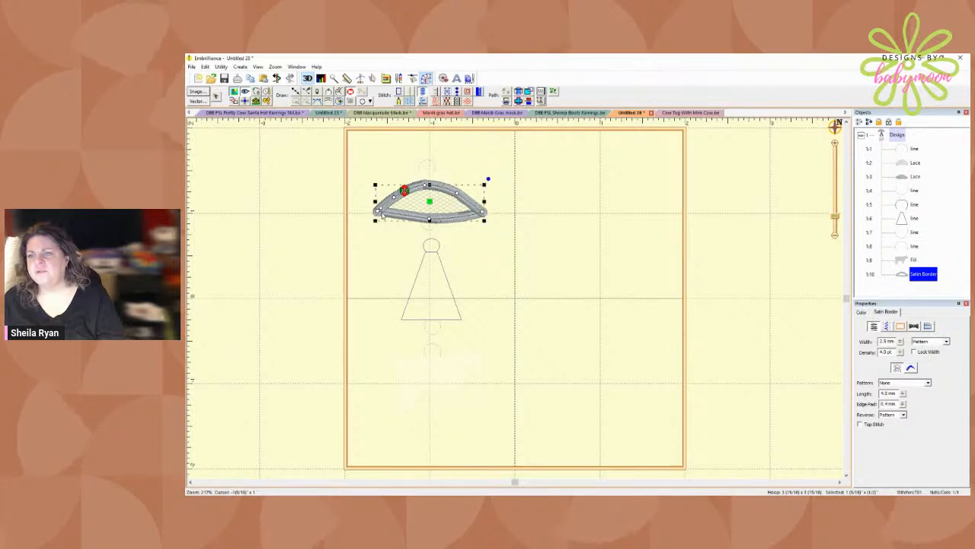
- Reshape the saucer's satin border at its left and right tips by editing the points near each end
click(380, 213)
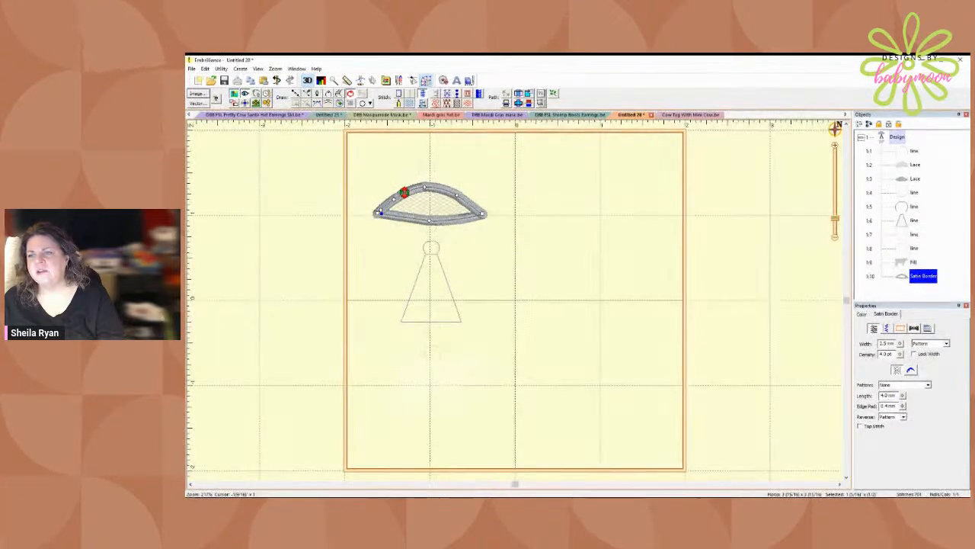
key(Delete)
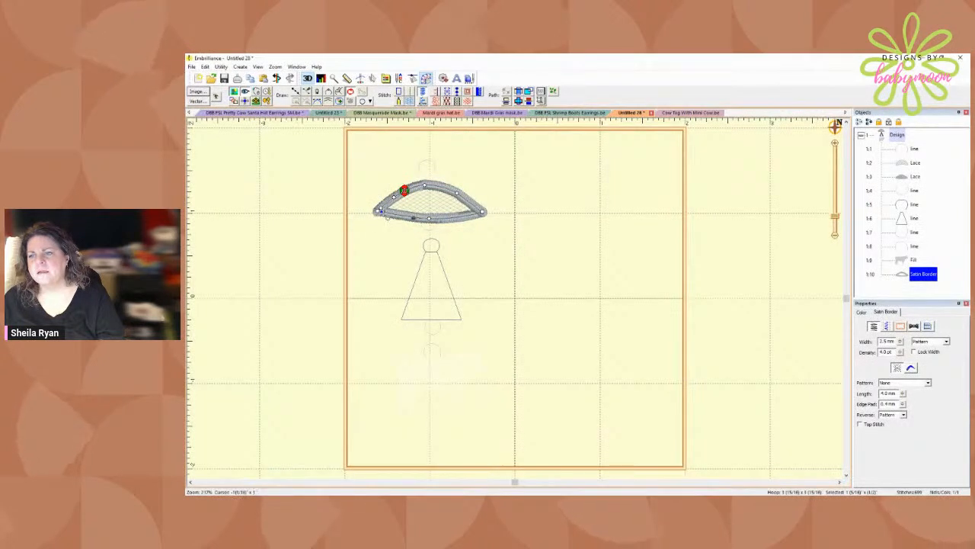
drag(382, 213, 381, 215)
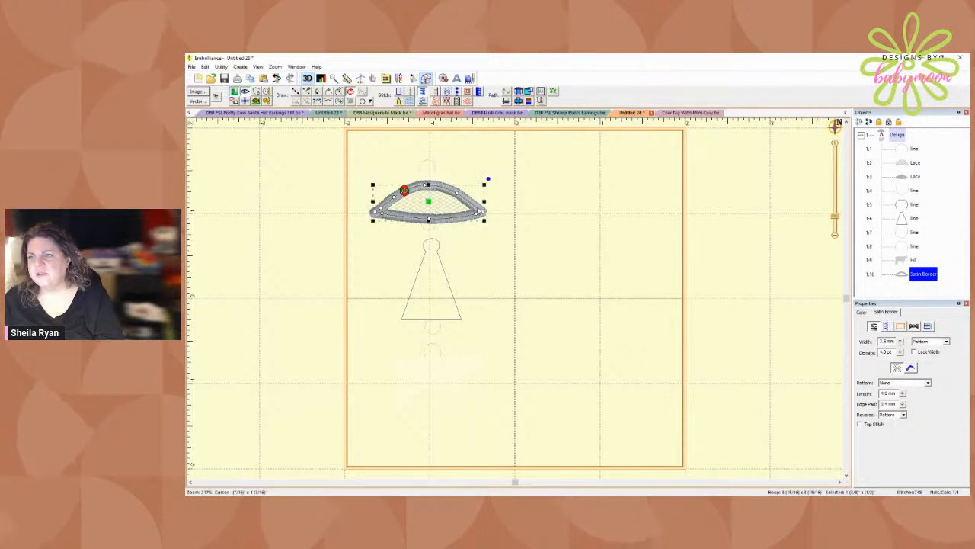
drag(478, 210, 478, 211)
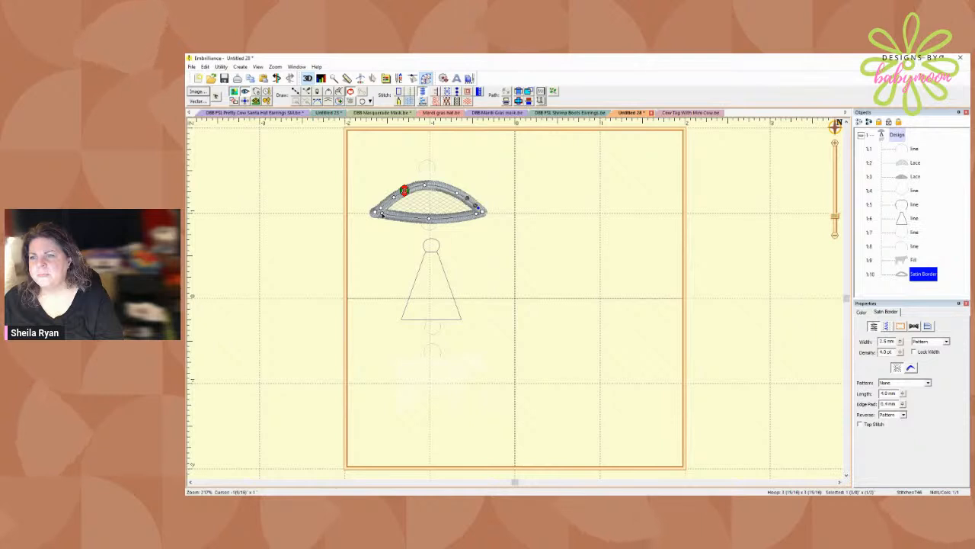
drag(382, 214, 385, 215)
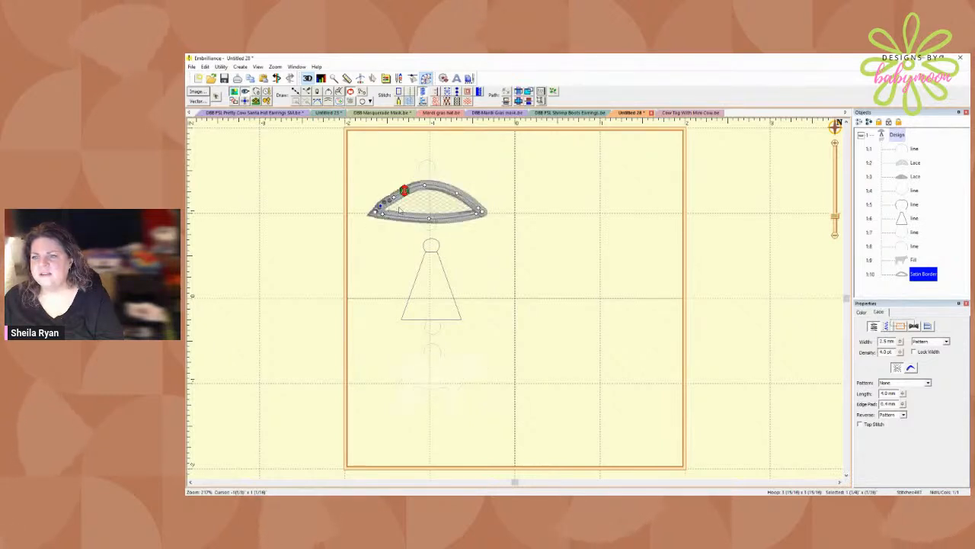
click(398, 213)
click(523, 213)
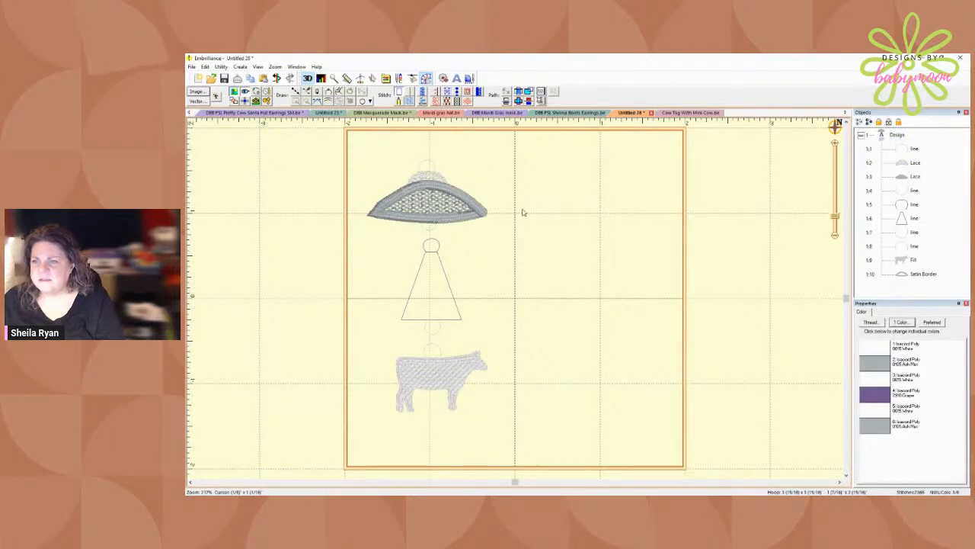
- Refine the points and lower curve handle at the satin border's left tip to smooth its corner
click(384, 206)
drag(382, 205, 384, 205)
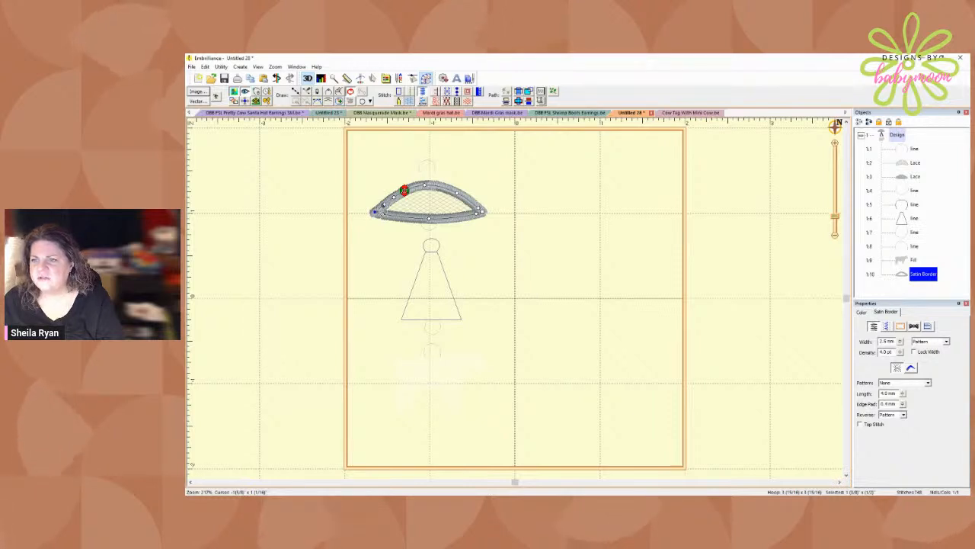
mouse_move(373, 212)
mouse_down()
mouse_move(378, 205)
mouse_move(359, 200)
mouse_move(390, 217)
mouse_up()
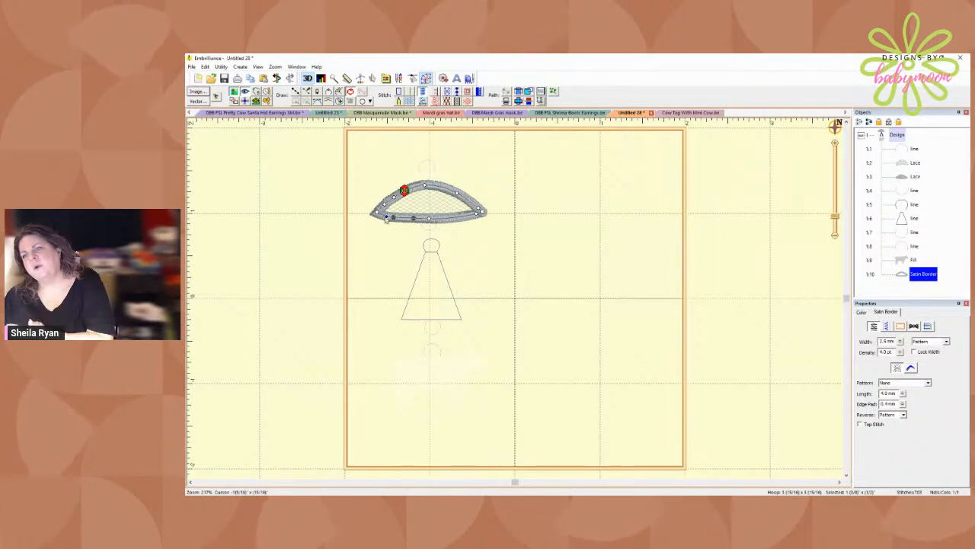
drag(386, 217, 381, 216)
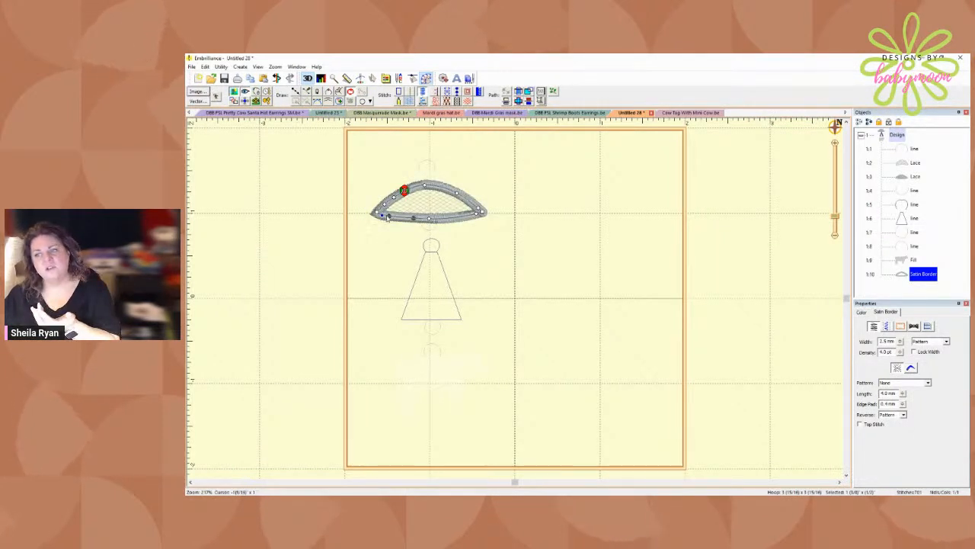
drag(384, 217, 380, 216)
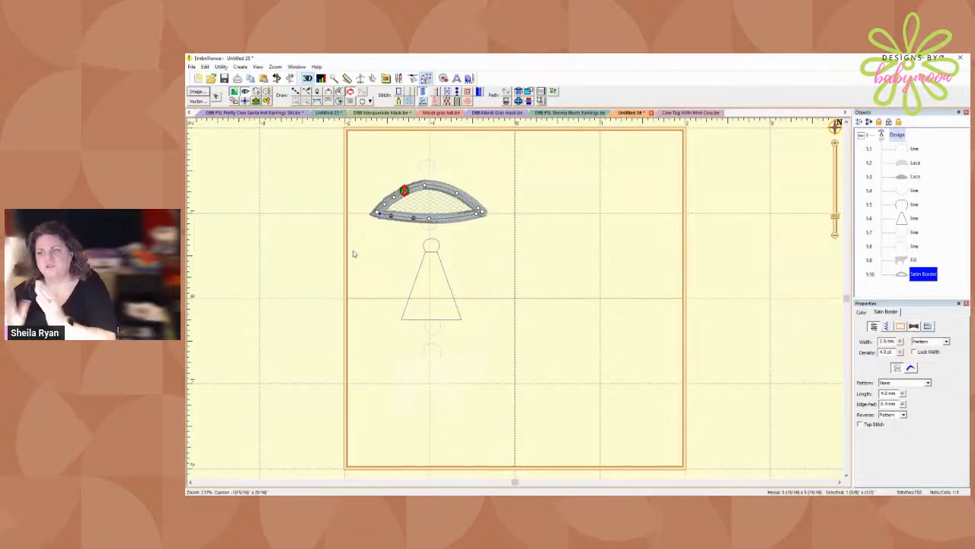
mouse_move(391, 215)
mouse_down()
mouse_move(438, 222)
mouse_move(396, 221)
mouse_up()
- Reshape the left tip of the saucer body's lace fill by adjusting its points and curve handles to fit inside the satin border
click(428, 221)
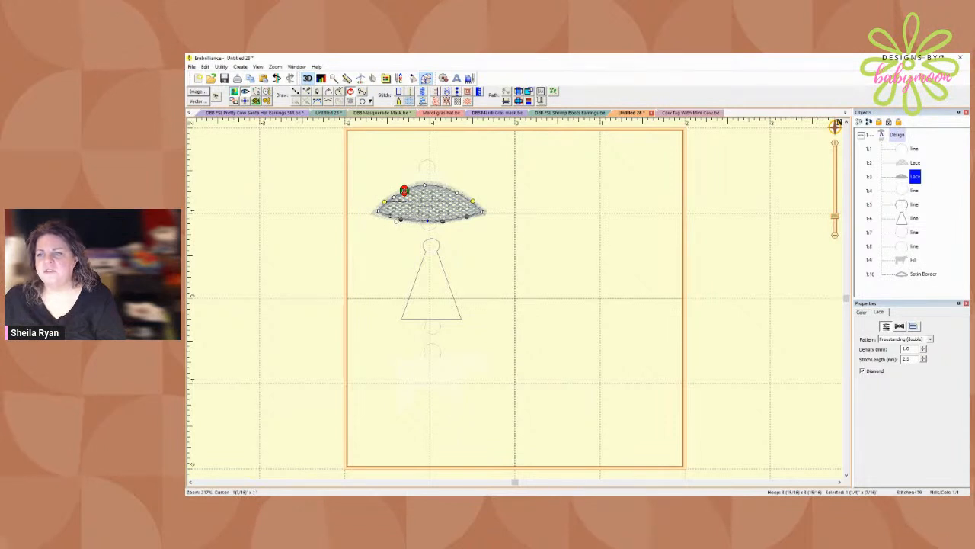
drag(396, 221, 378, 214)
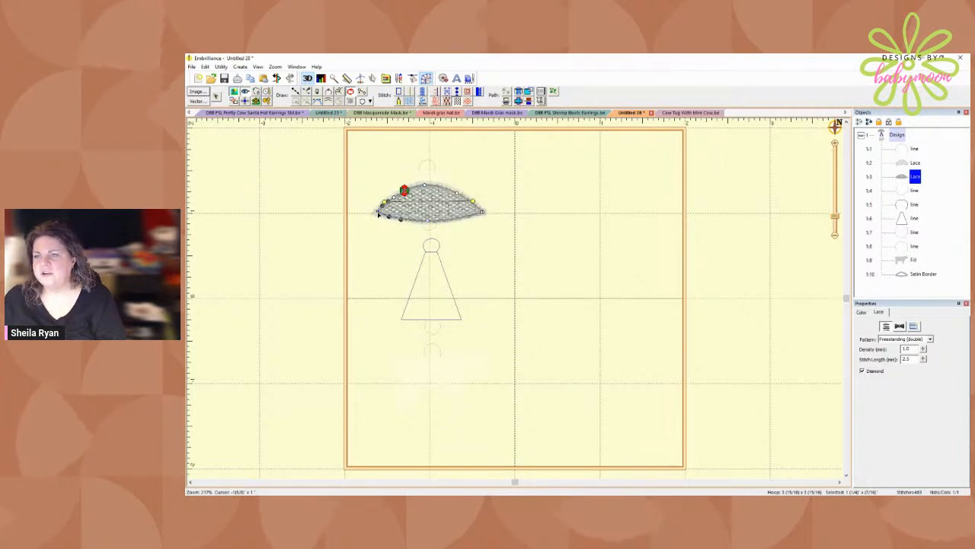
click(378, 214)
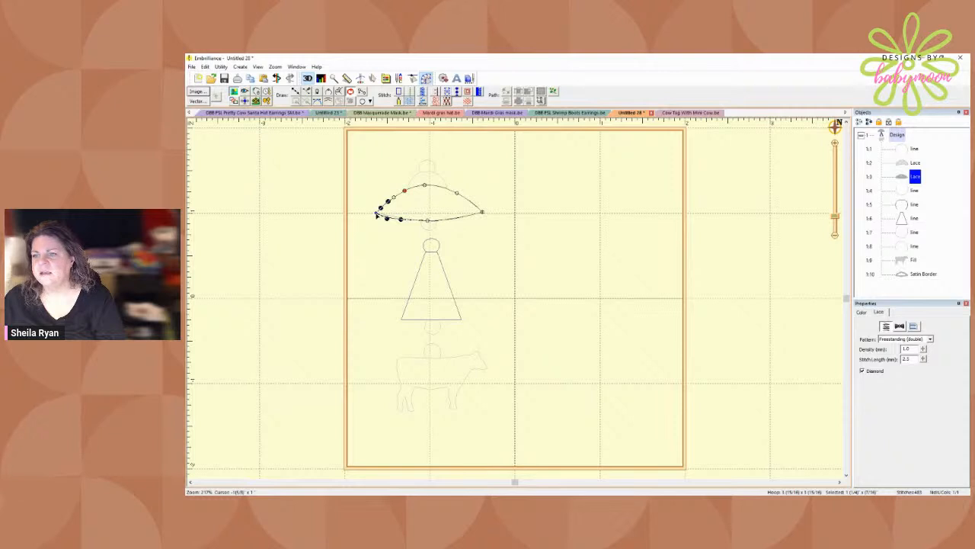
key(Escape)
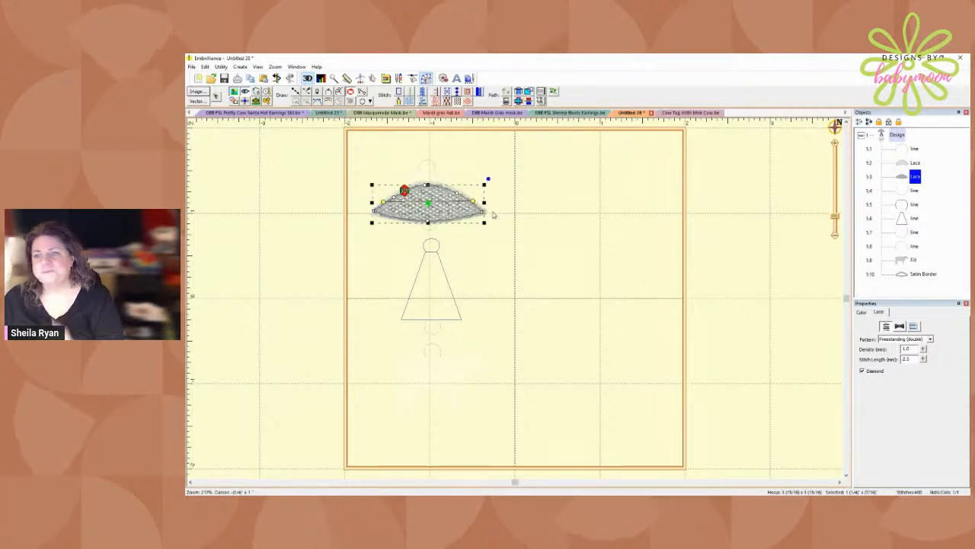
click(378, 206)
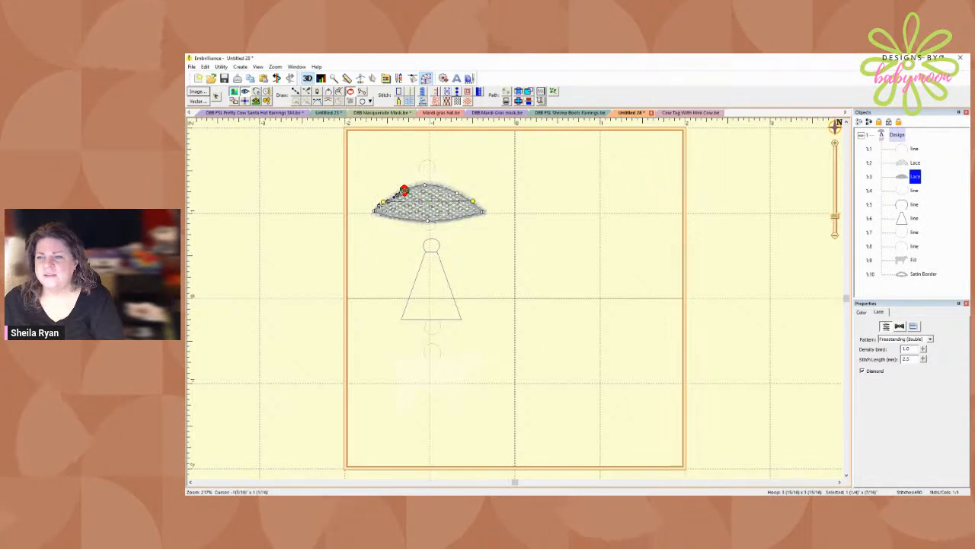
click(377, 206)
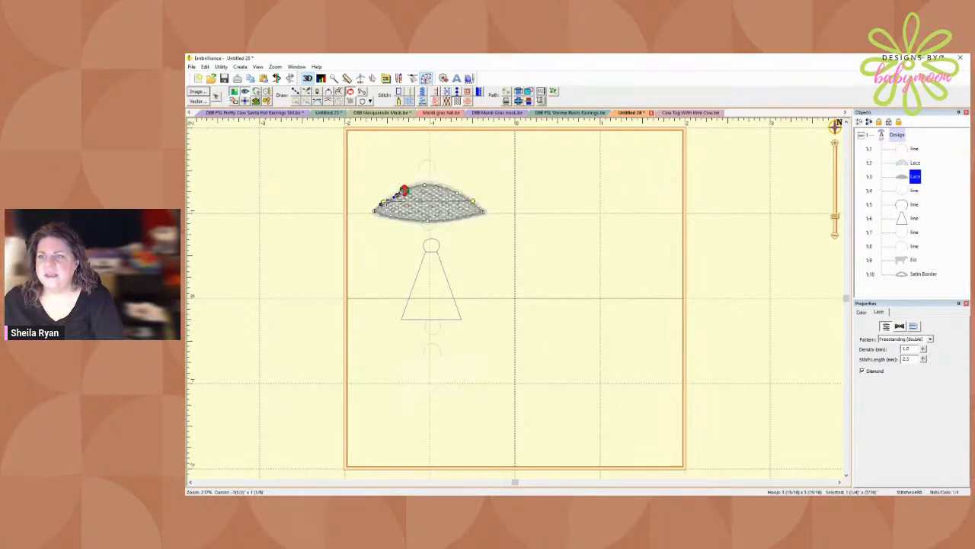
click(379, 207)
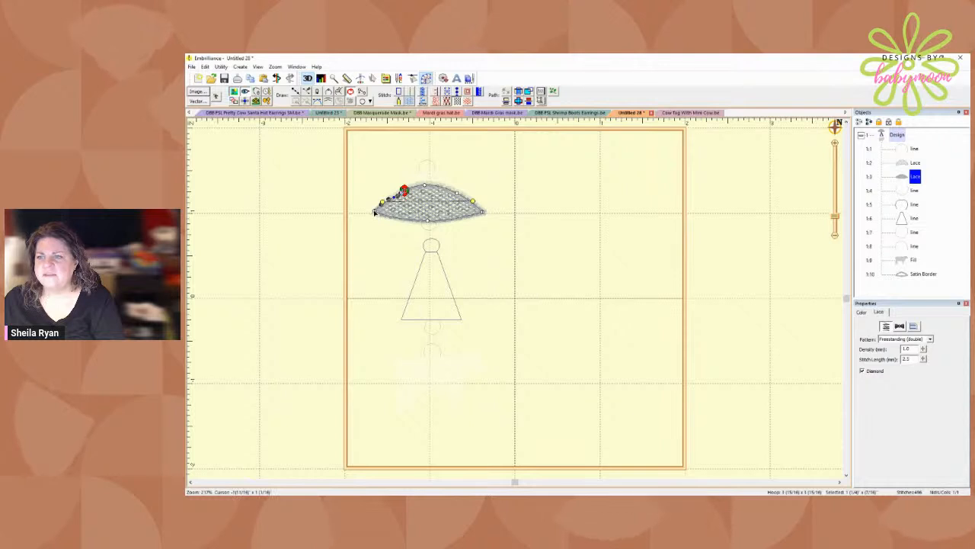
drag(377, 215, 390, 221)
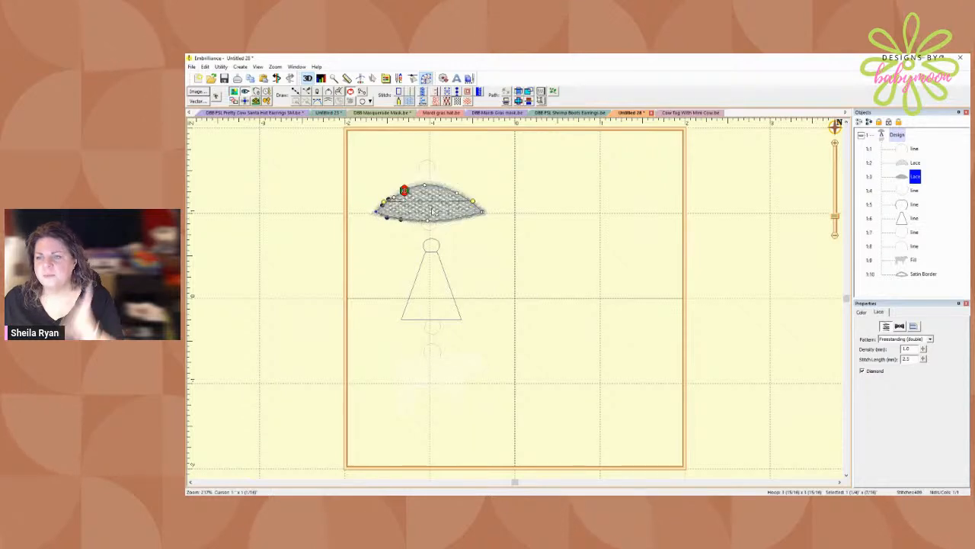
click(525, 207)
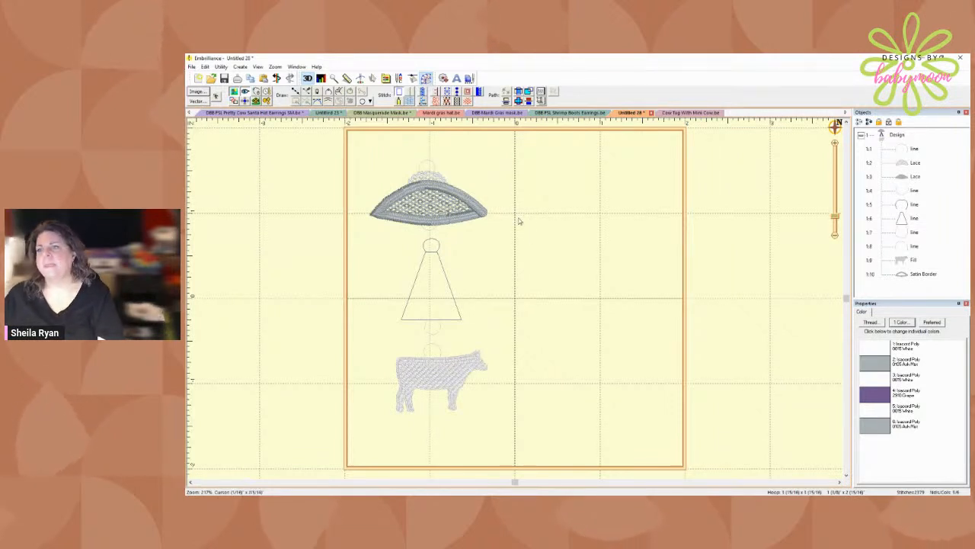
- Draw a shallow, downward-curving line of four points across the middle of the saucer body, about 15/16 inch wide
click(835, 238)
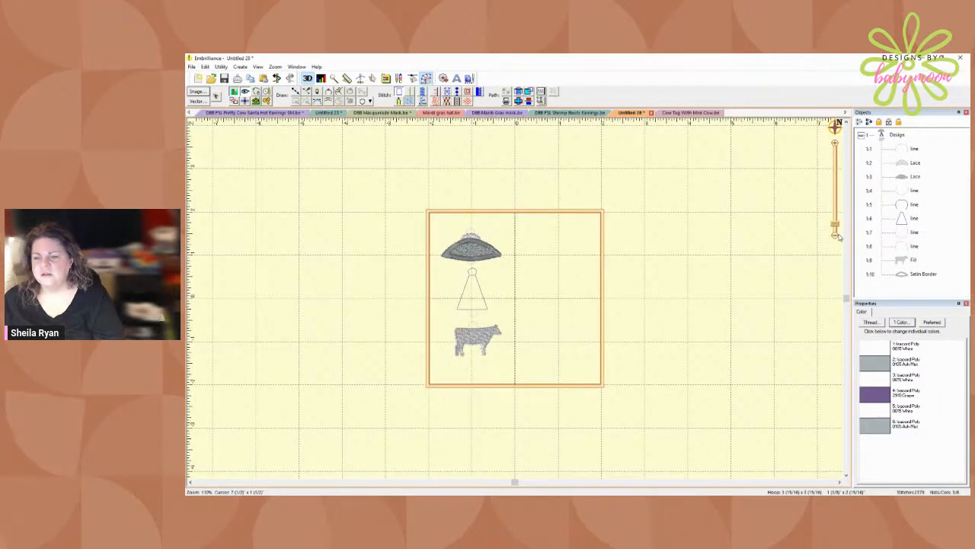
click(837, 228)
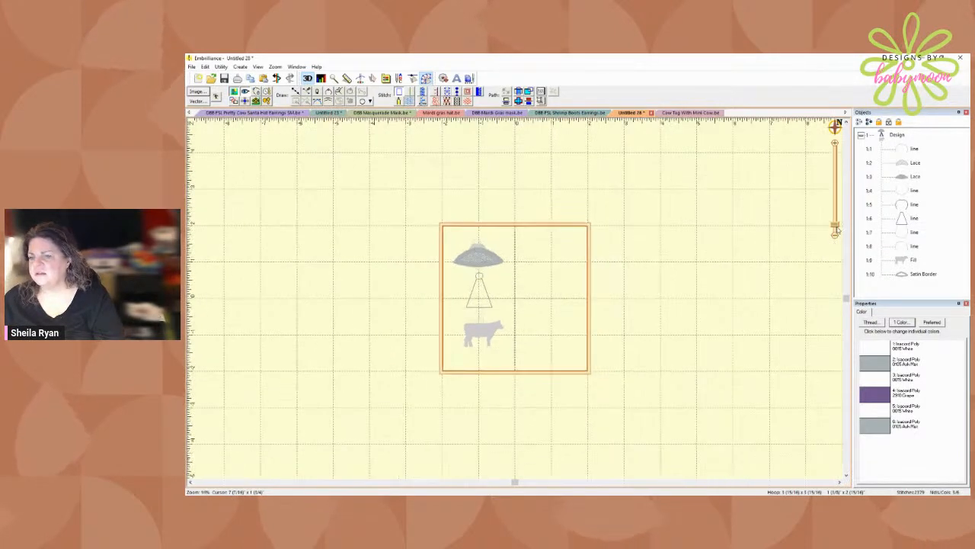
click(835, 228)
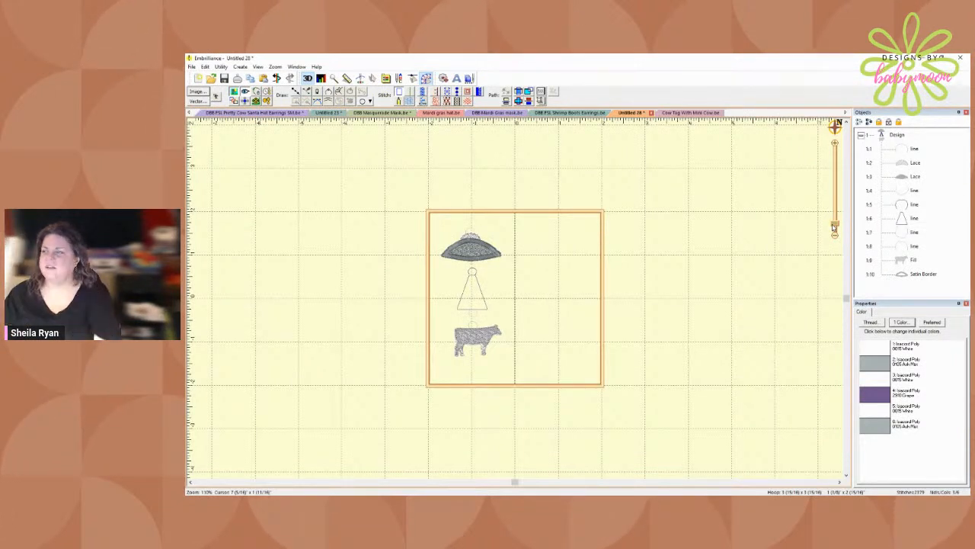
drag(835, 228, 835, 212)
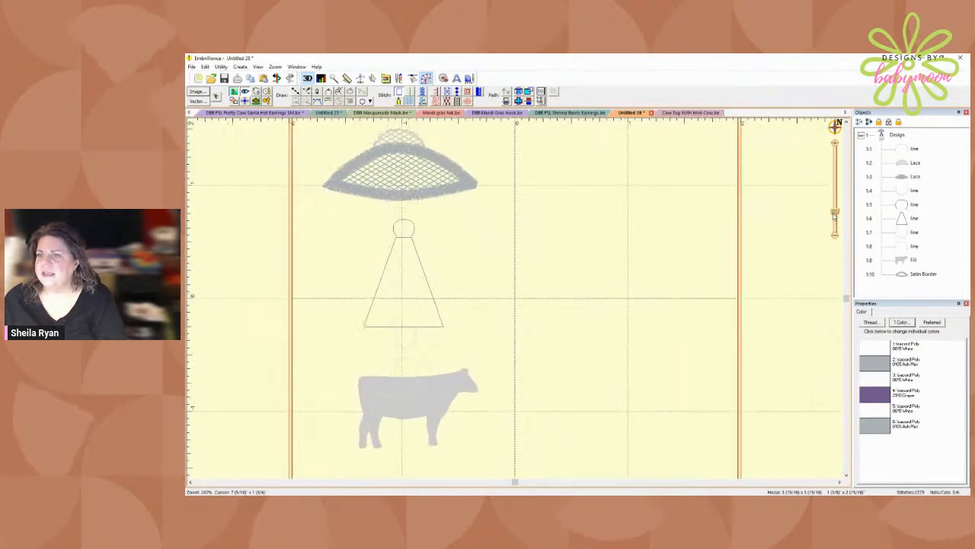
scroll(840, 253, up, 3)
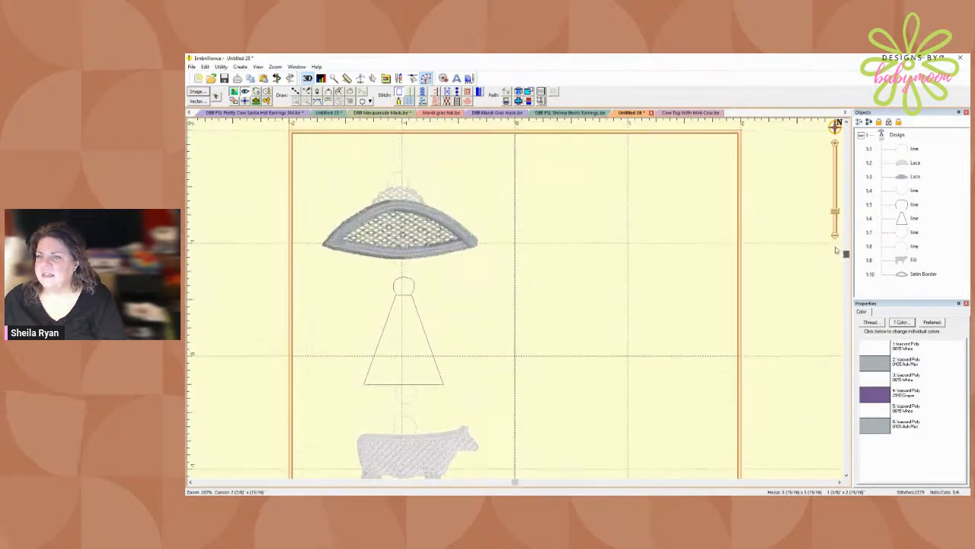
click(296, 91)
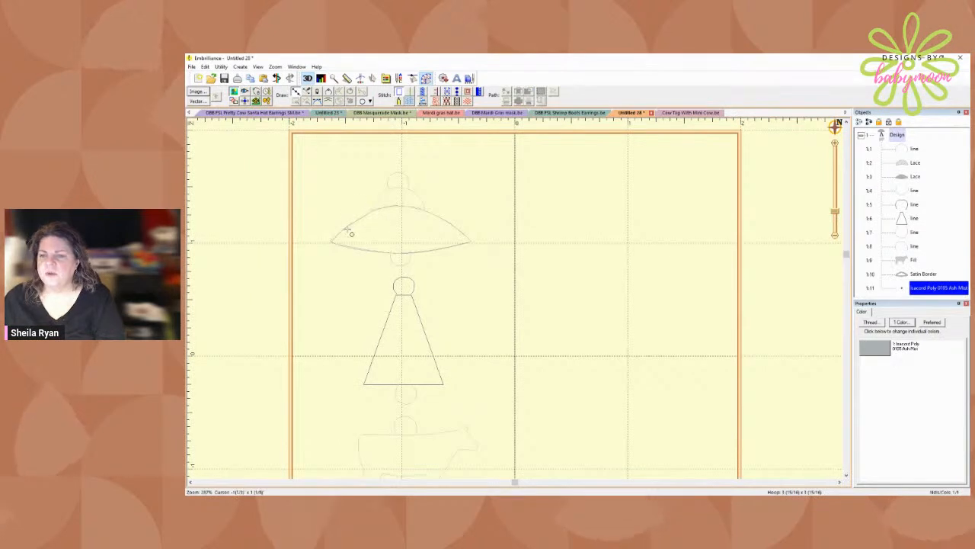
click(345, 227)
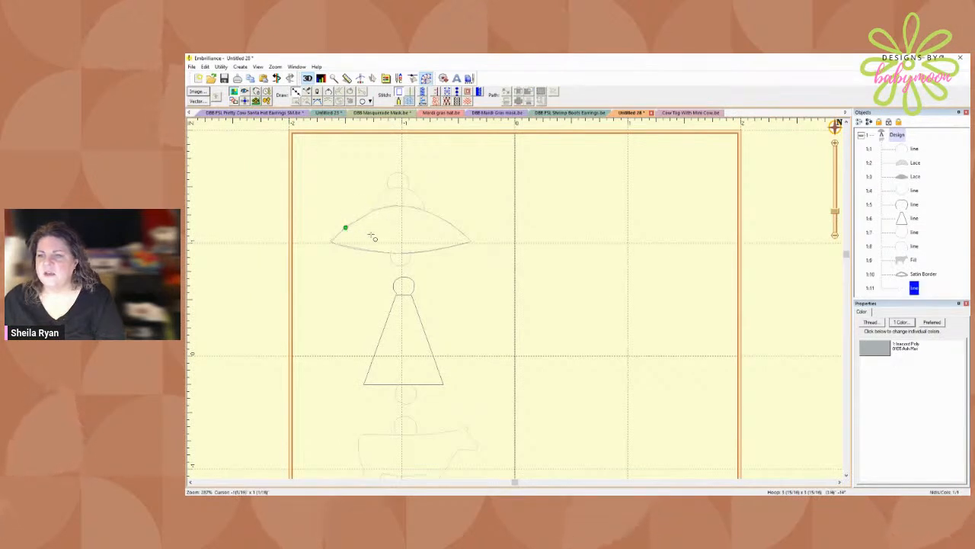
click(429, 235)
click(455, 228)
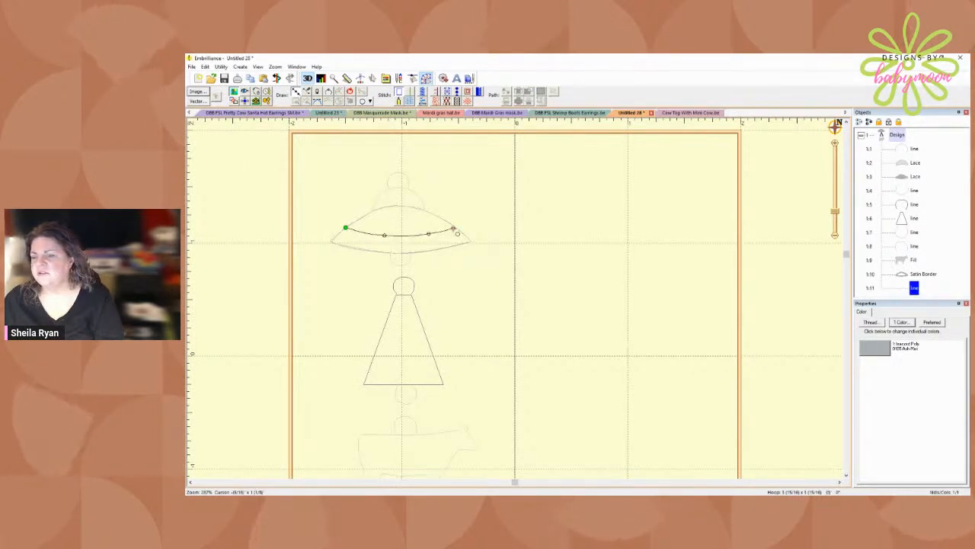
key(Return)
click(429, 235)
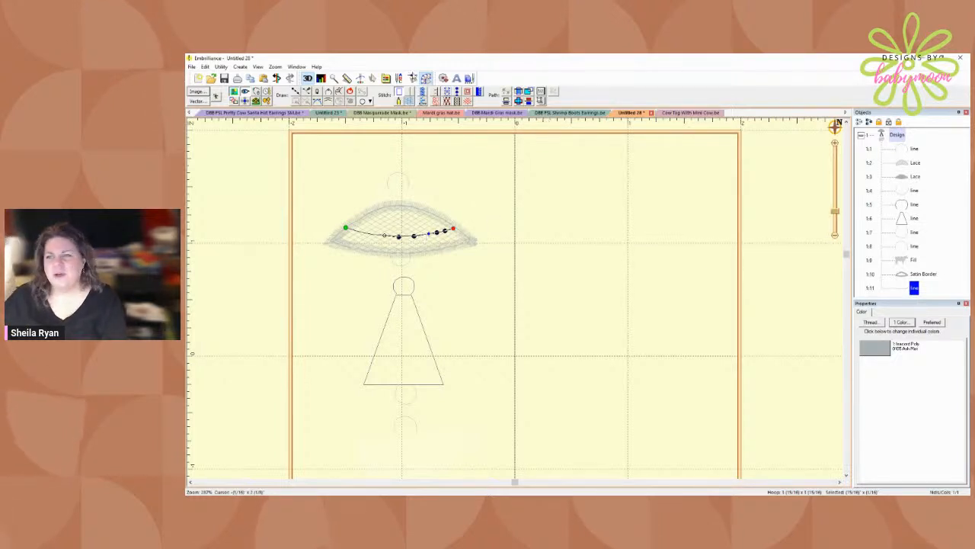
- Convert the curved line to a French Knot motif with beginning and end sizes of 3.0 and a gap of 1.0 mm
click(457, 92)
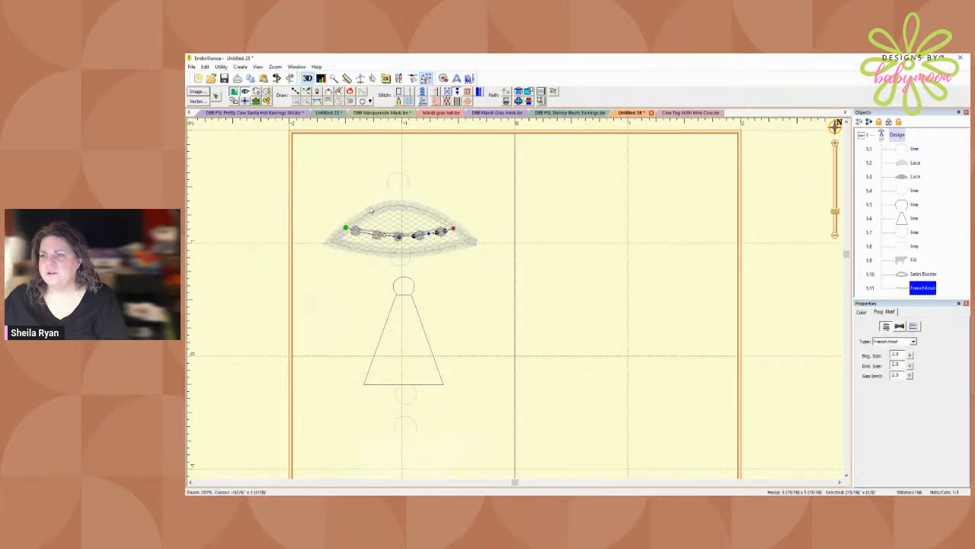
click(910, 356)
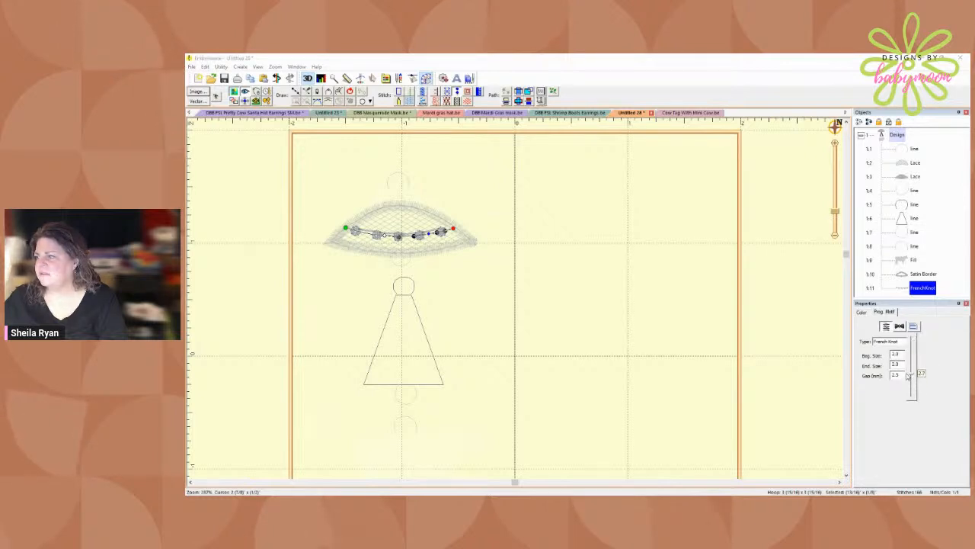
drag(909, 375, 912, 378)
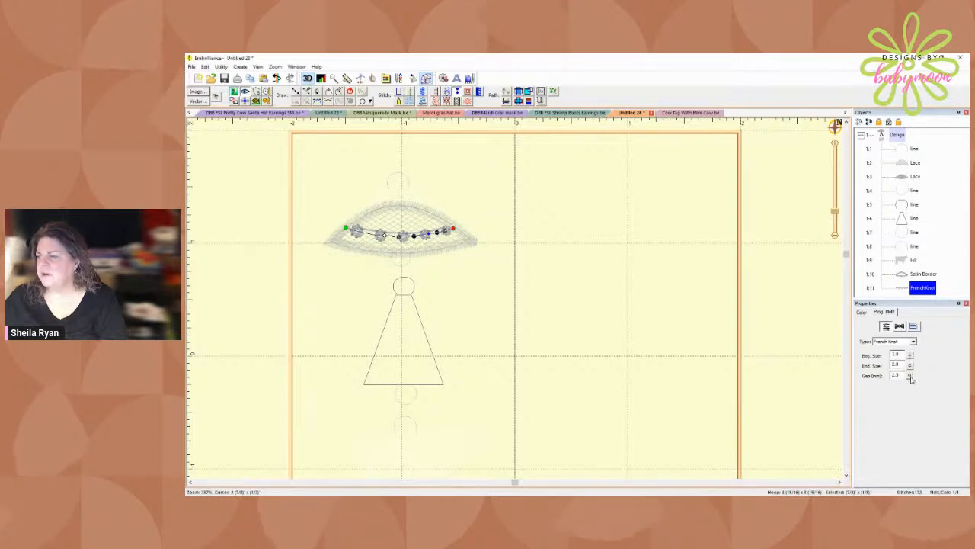
click(910, 374)
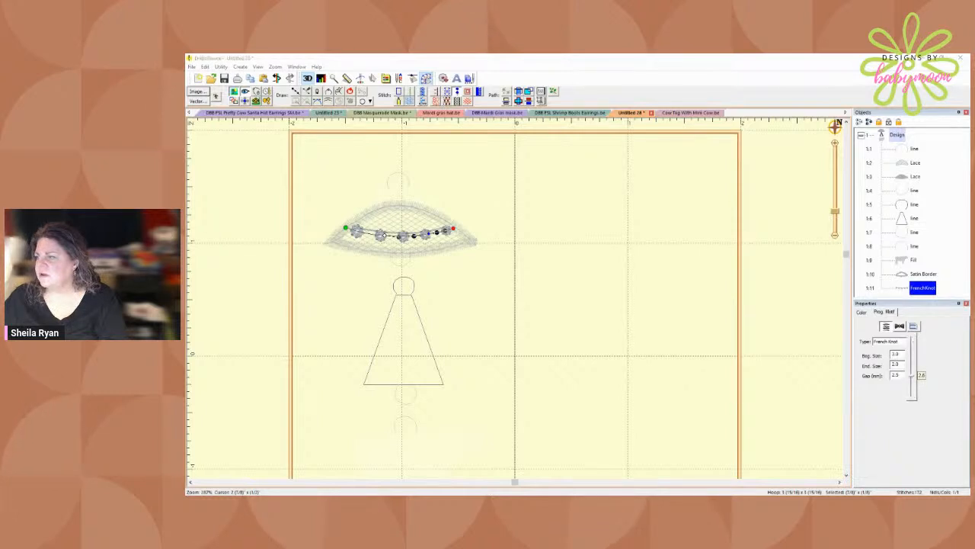
drag(911, 373, 911, 371)
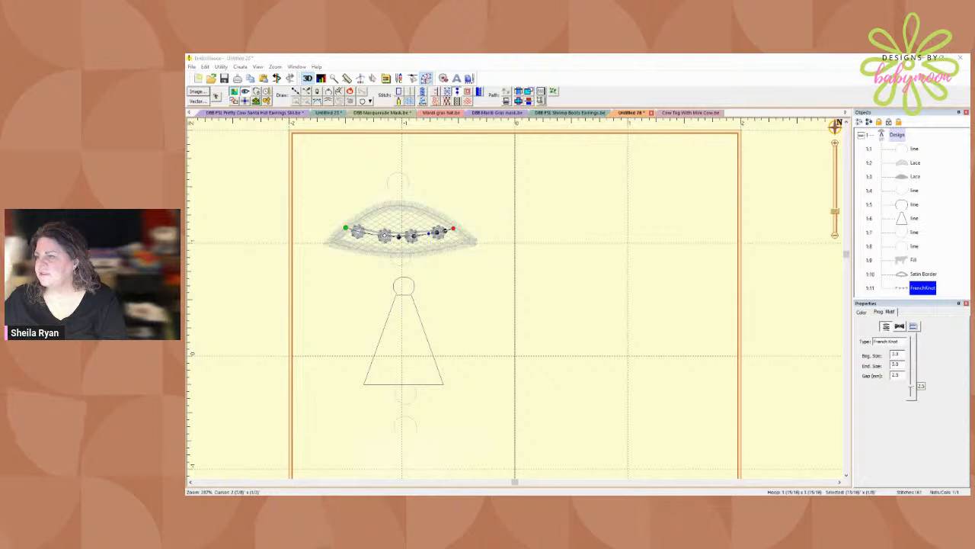
click(909, 377)
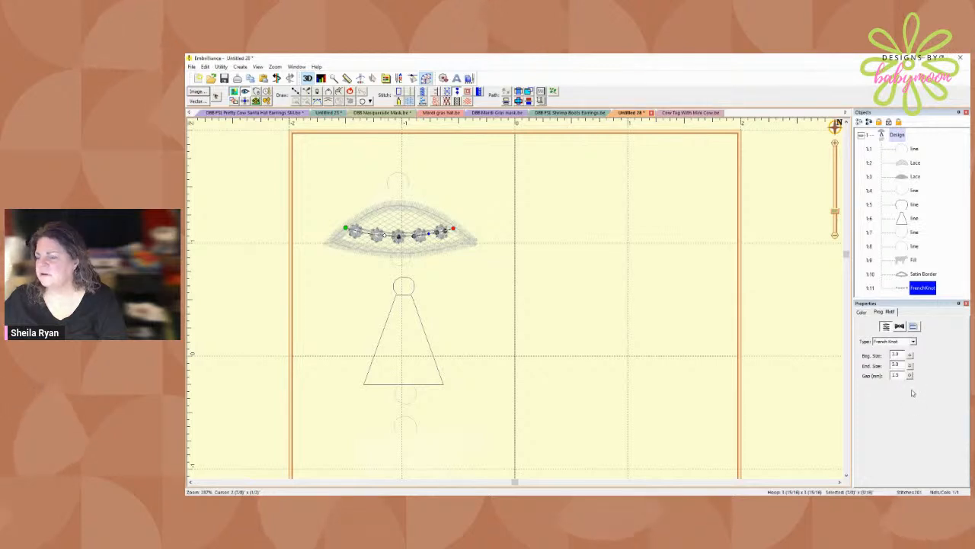
click(909, 378)
drag(911, 391, 912, 393)
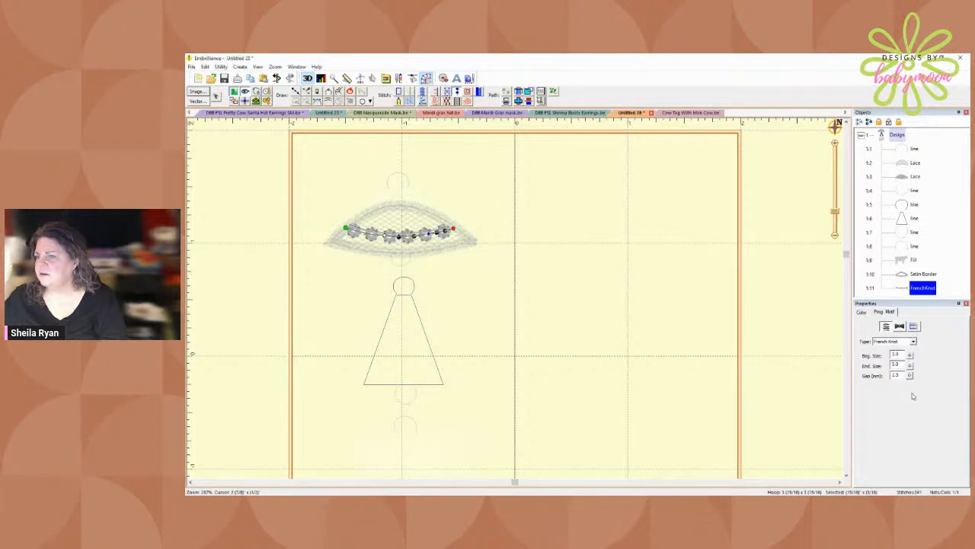
click(732, 361)
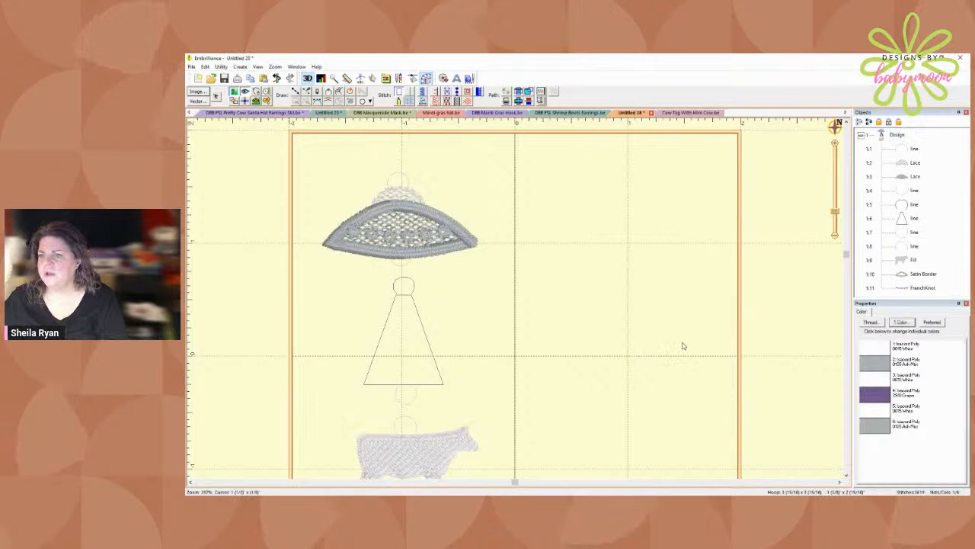
- Recolor the row of French knots with the Isacord Poly thread Mountain Dew
click(927, 288)
click(862, 313)
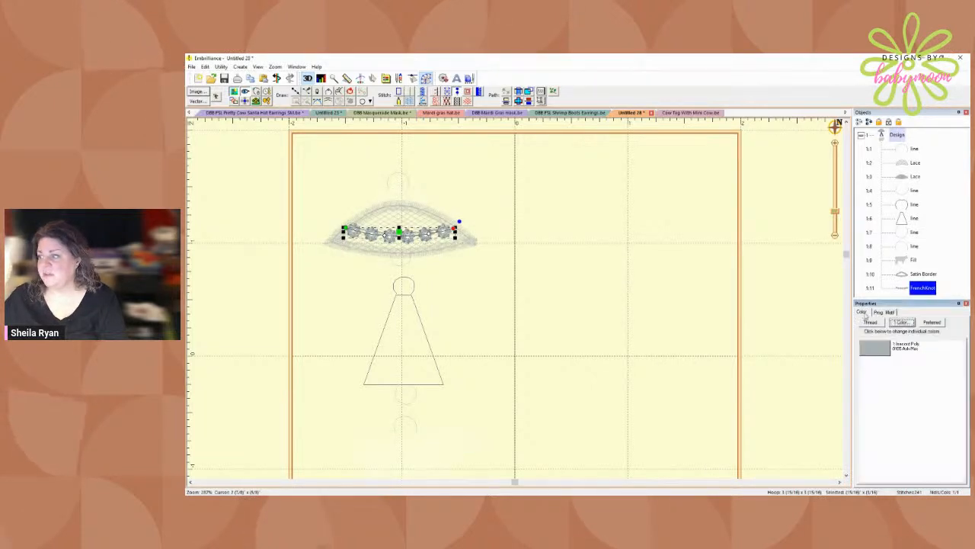
click(871, 321)
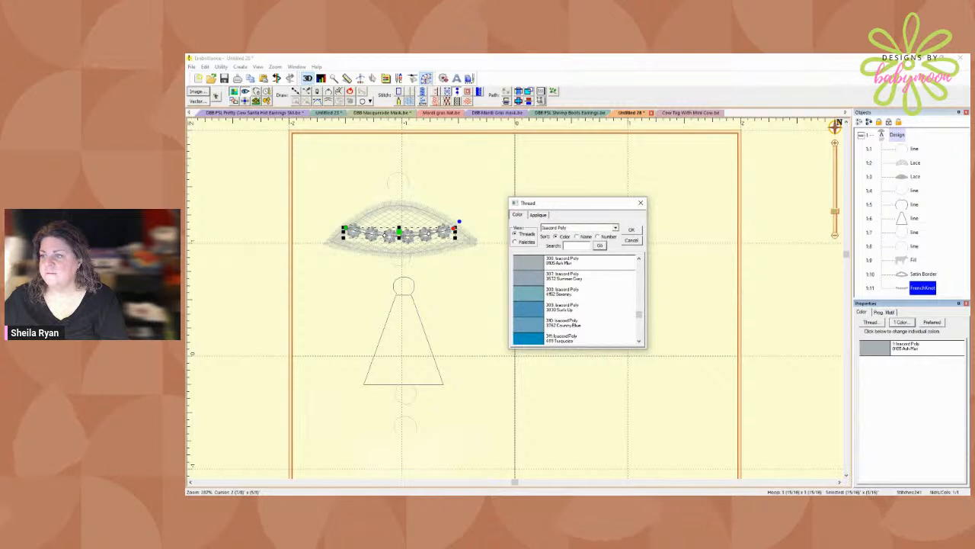
scroll(575, 299, down, 12)
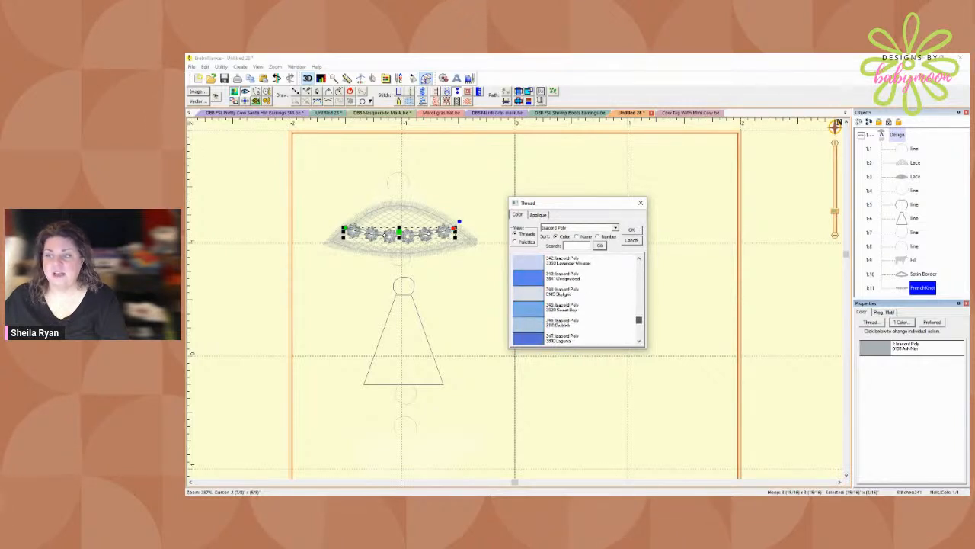
scroll(575, 300, up, 20)
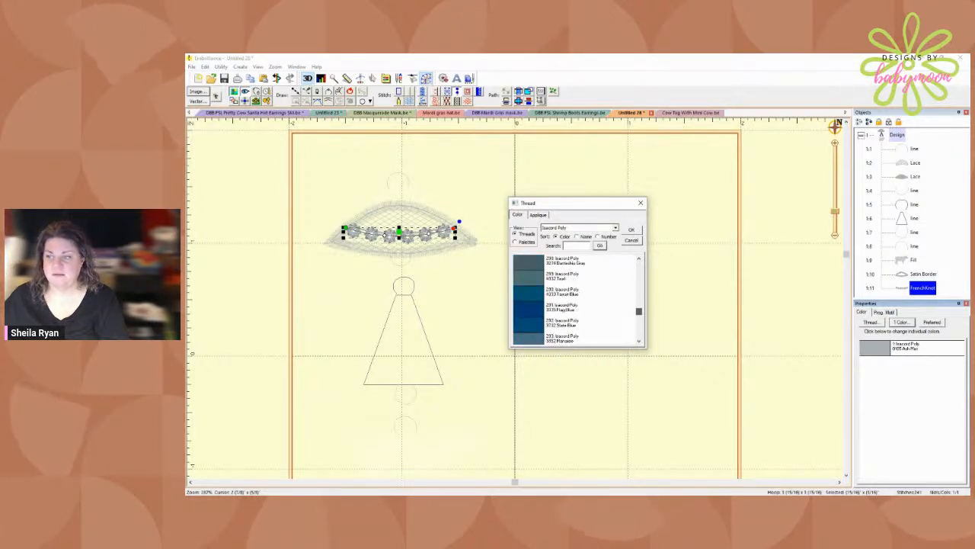
scroll(576, 299, up, 15)
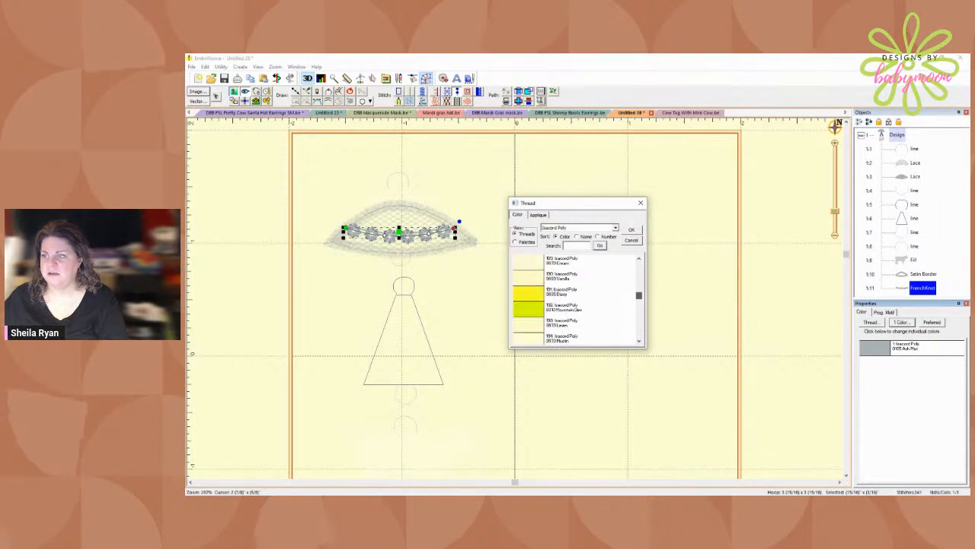
click(528, 308)
click(631, 229)
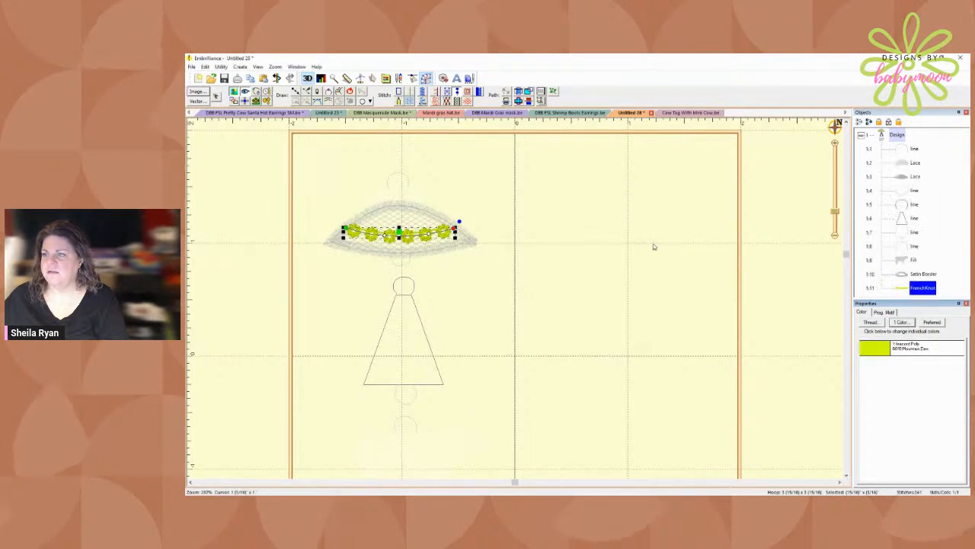
click(655, 249)
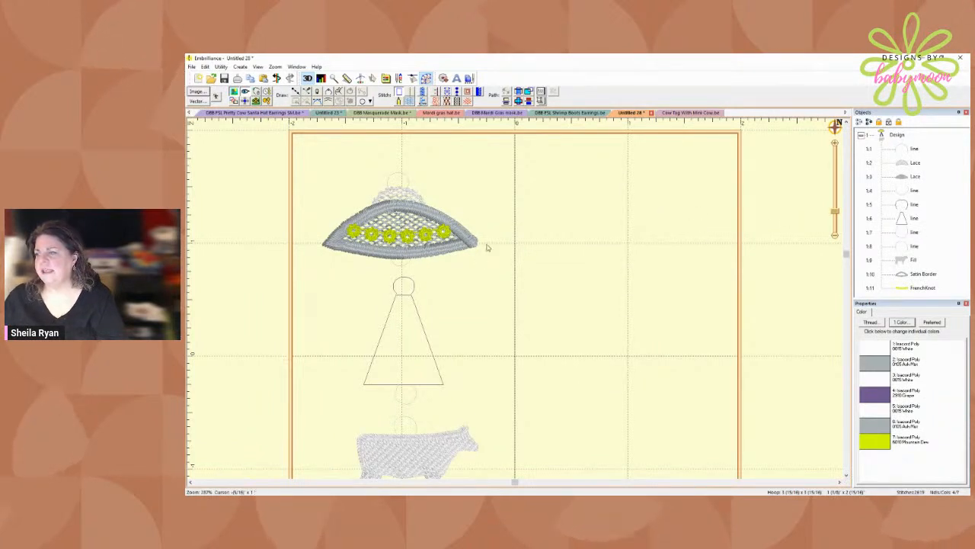
- Change the motif type of the saucer's row of lights from French Knot to Candlewick
click(903, 288)
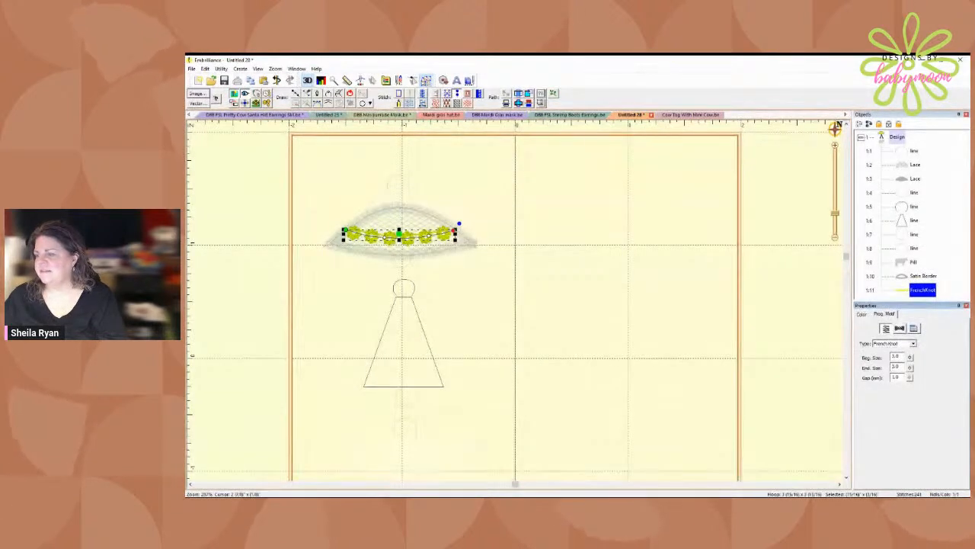
click(882, 345)
click(882, 351)
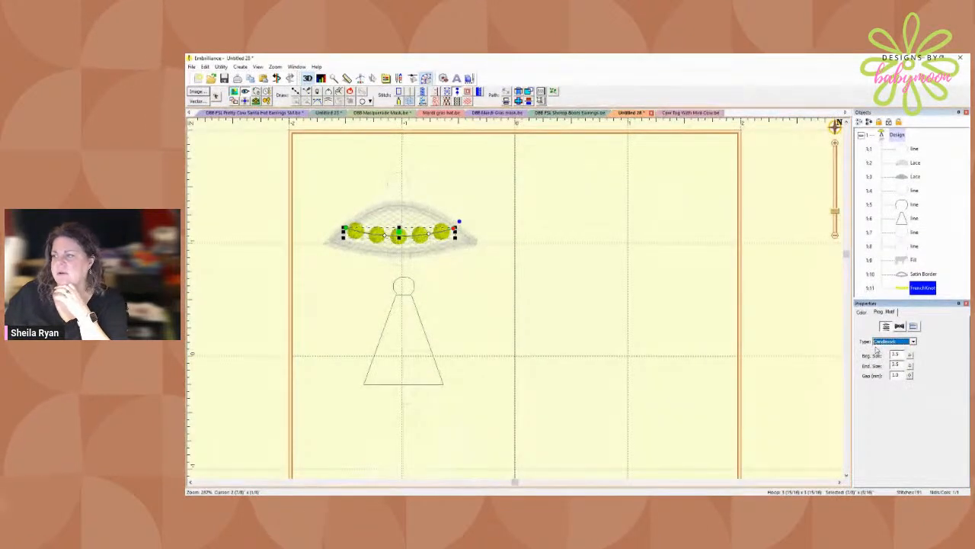
- Set both the beginning and end sizes of the saucer's Candlewick lights to 3.0
key(Tab)
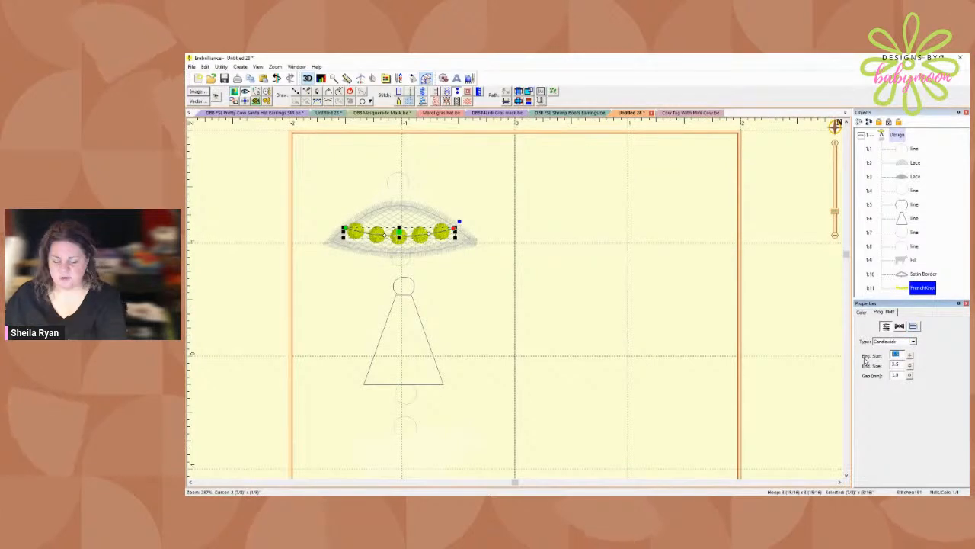
text(2)
key(Return)
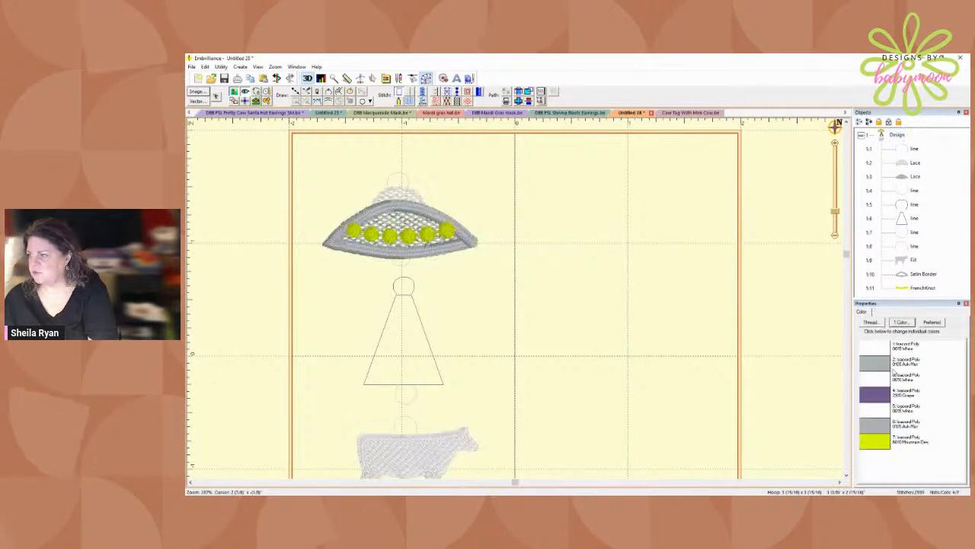
key(Tab)
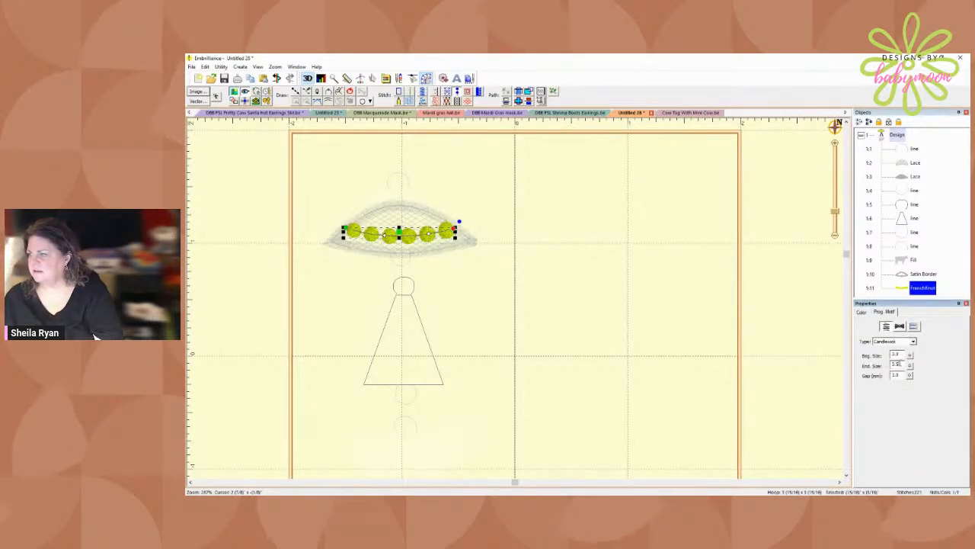
text(3)
click(698, 375)
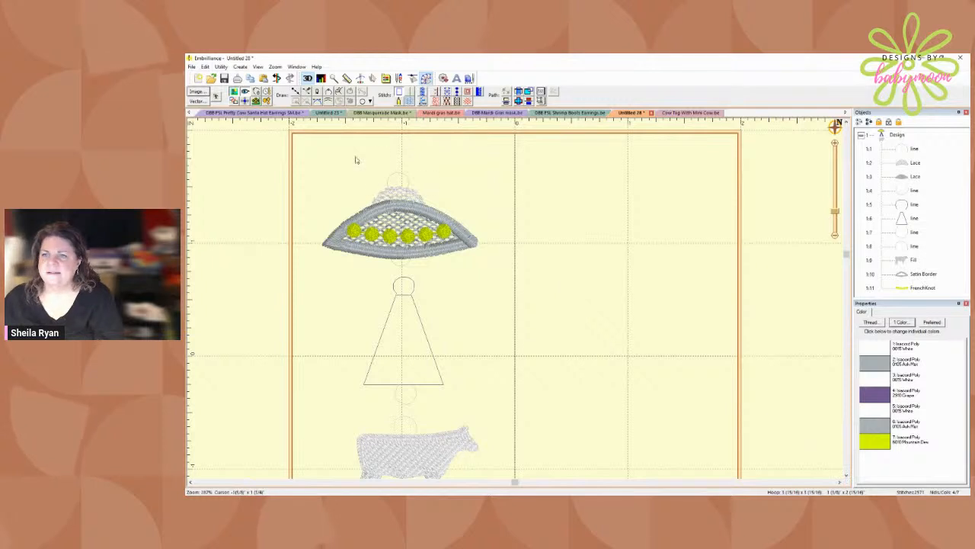
- Draw a shallow, downward-curving line about 11/16 inch wide across the upper saucer body, above the row of lights
click(362, 216)
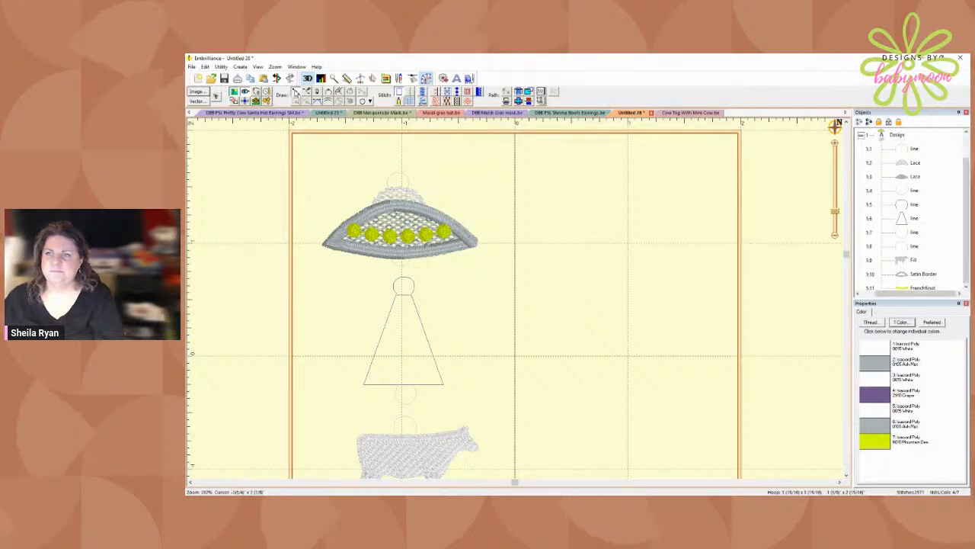
click(363, 216)
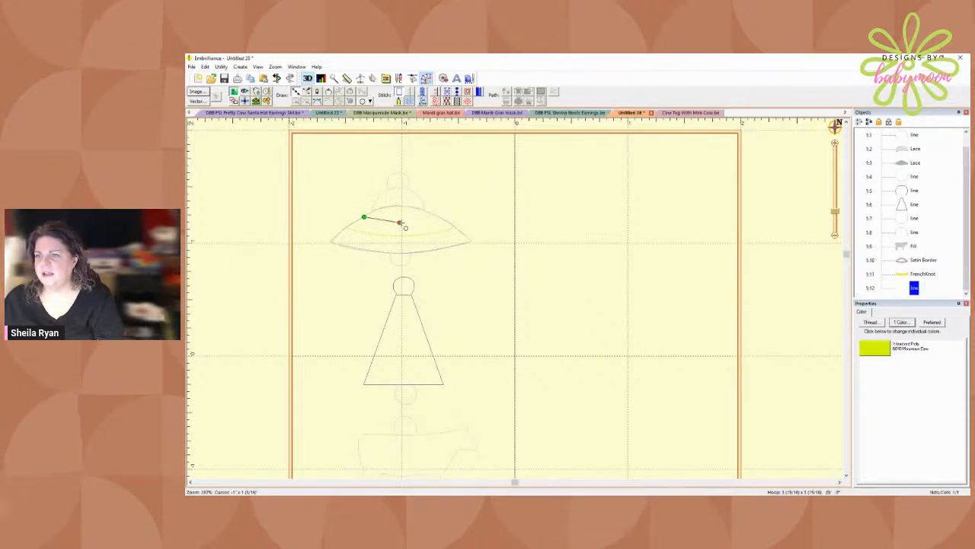
click(439, 221)
key(Return)
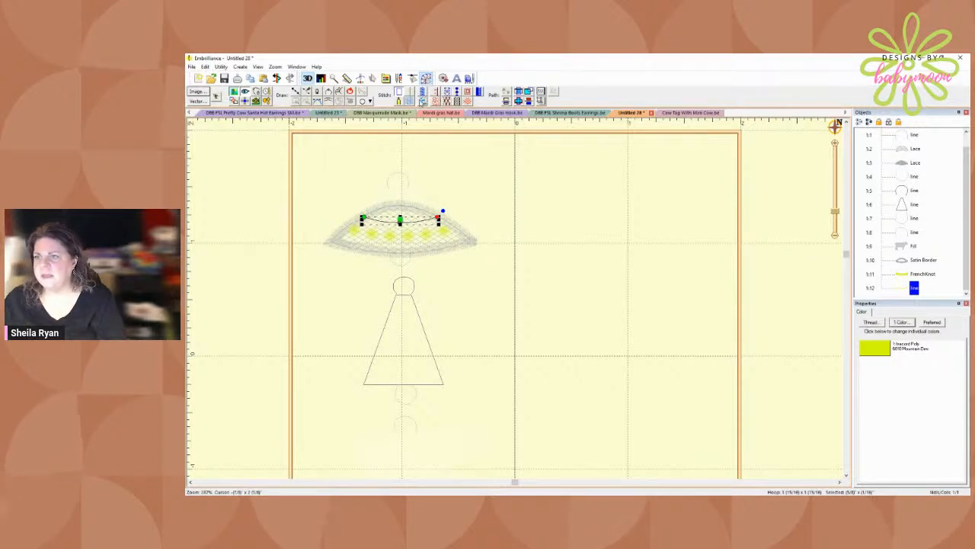
- Convert the upper curved line to a Stem run stitch and place it before the row of lights in the stitch order
click(410, 97)
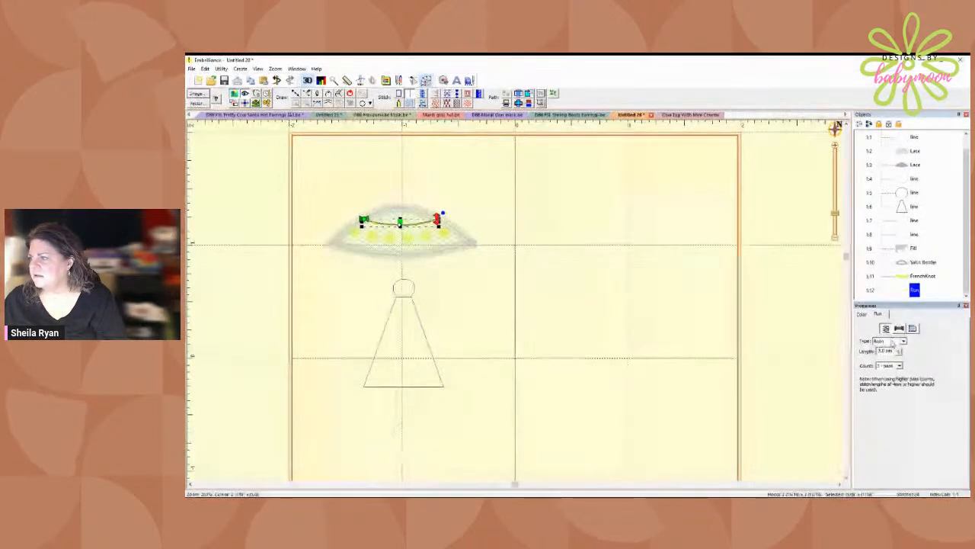
click(875, 364)
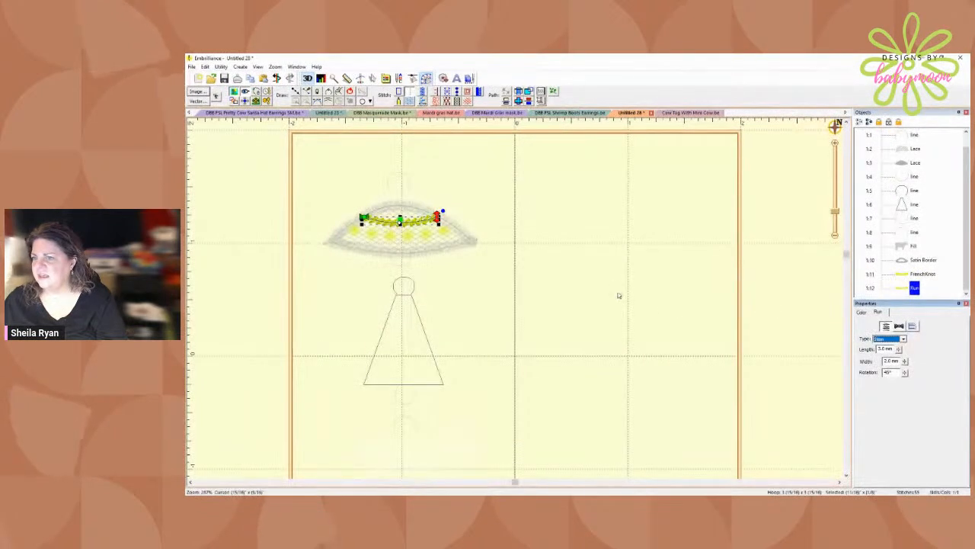
drag(915, 288, 901, 267)
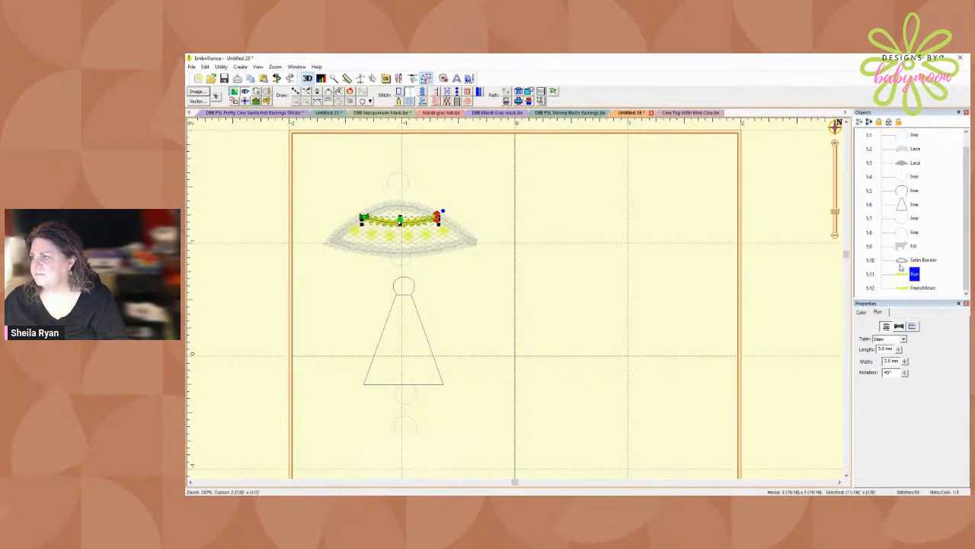
- Recolor the saucer's stem run together with its satin border in Isacord Poly 0105 Ash Mist
ctrl+click(906, 260)
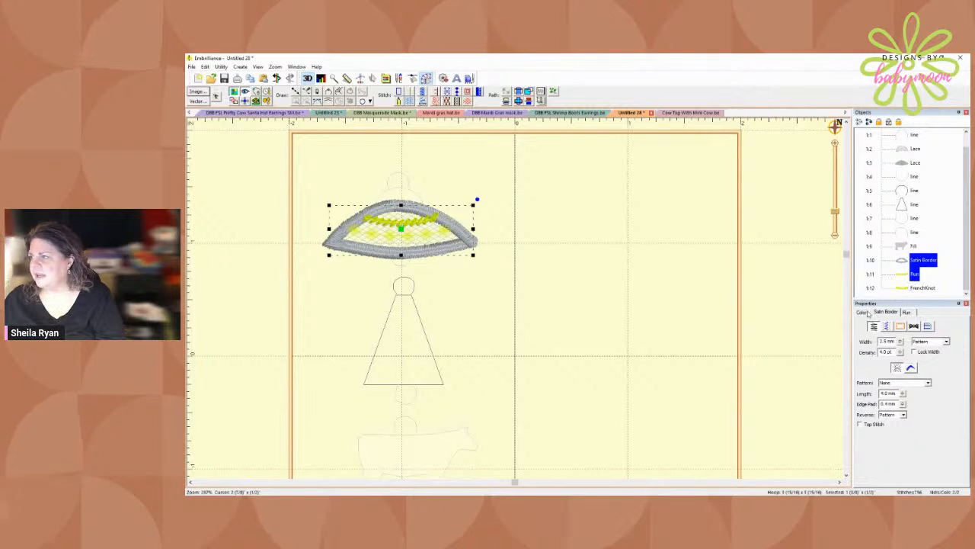
click(862, 313)
click(900, 322)
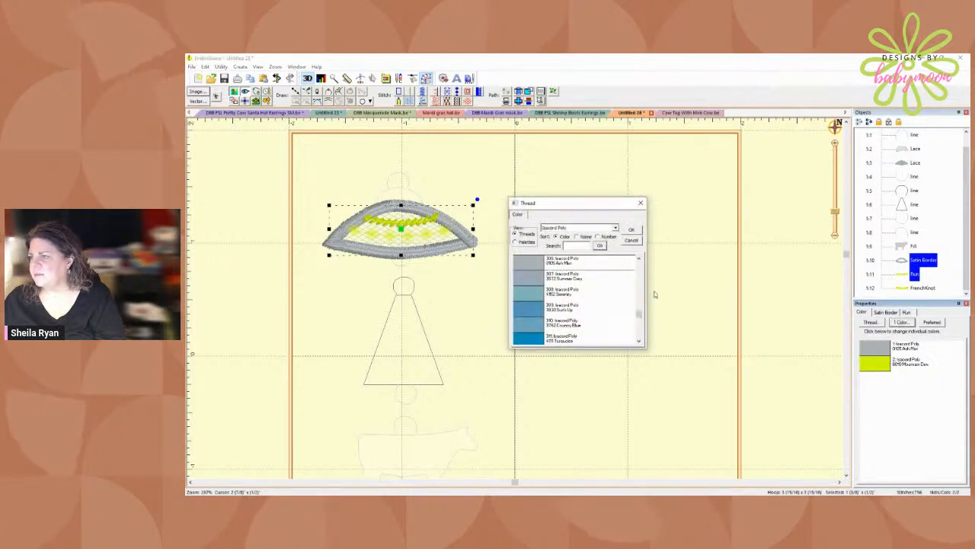
click(632, 240)
click(695, 259)
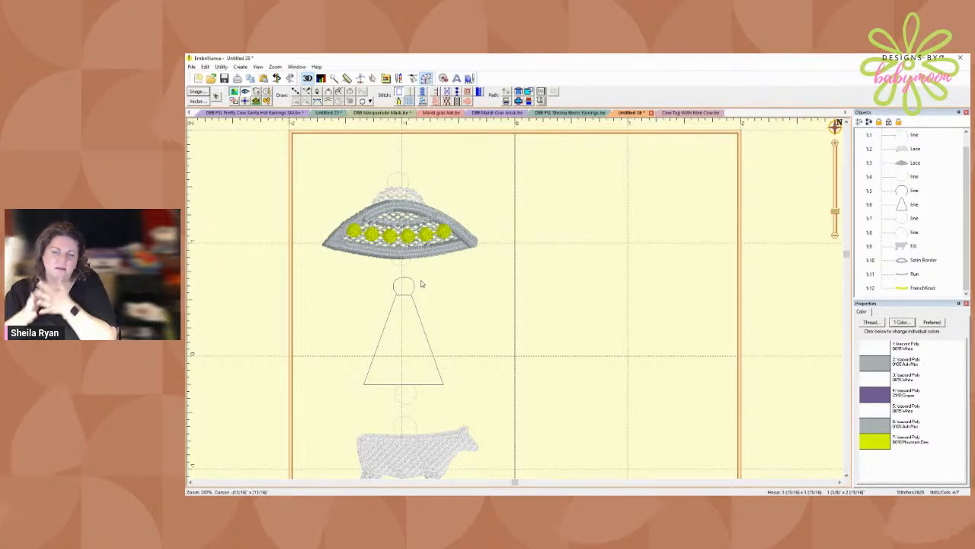
- Move the satin border, stem run and row of lights directly after the saucer body's lace in the stitch order
click(919, 286)
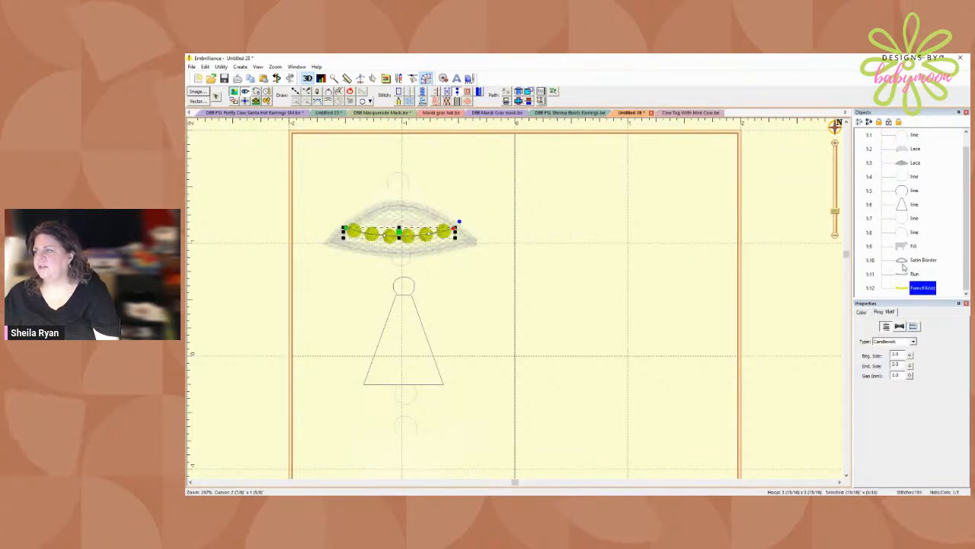
shift+click(903, 263)
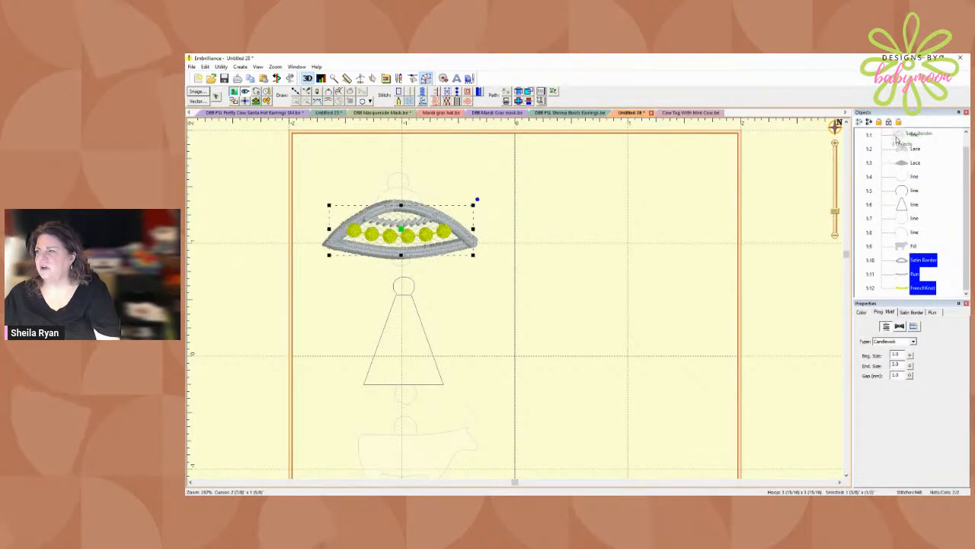
drag(902, 166, 900, 167)
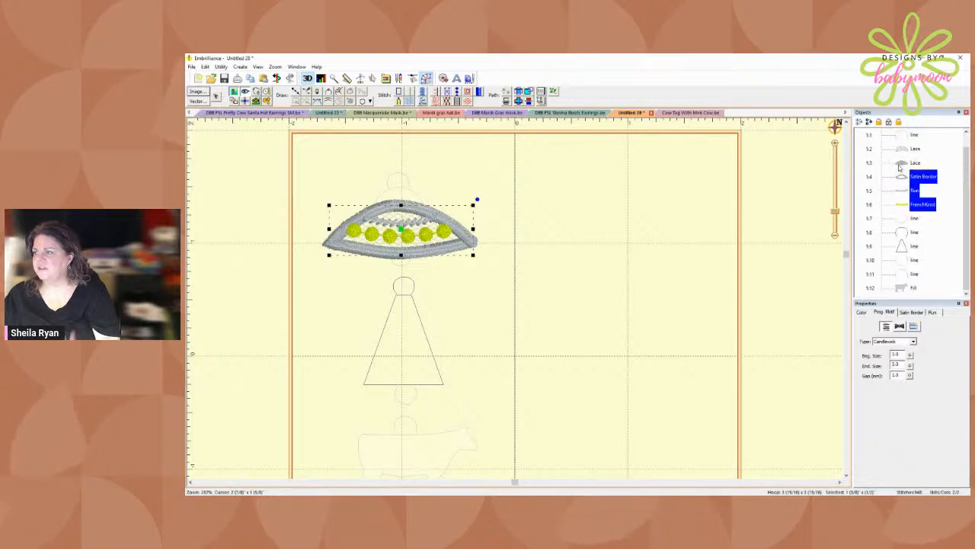
- Reorder the stem run so it stitches before the saucer's satin border
click(910, 190)
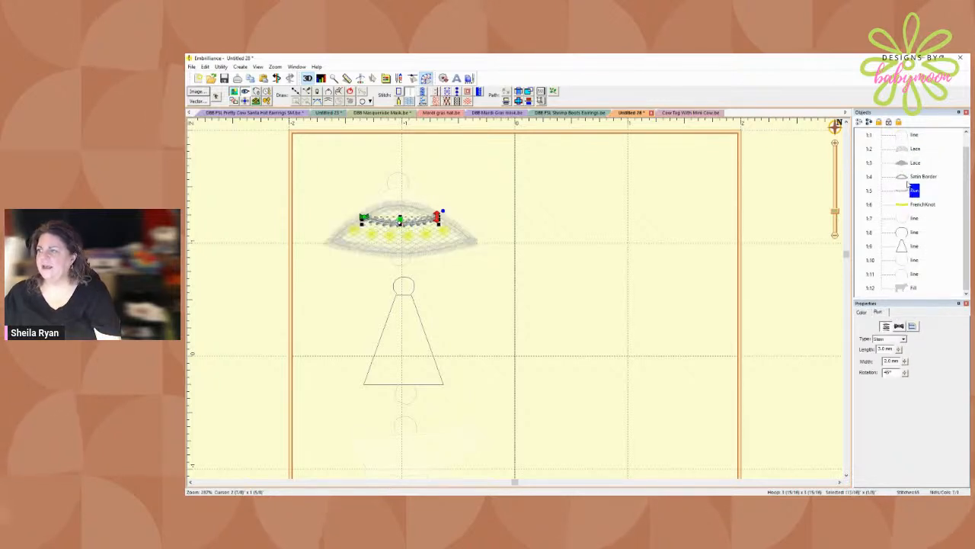
drag(901, 175, 901, 169)
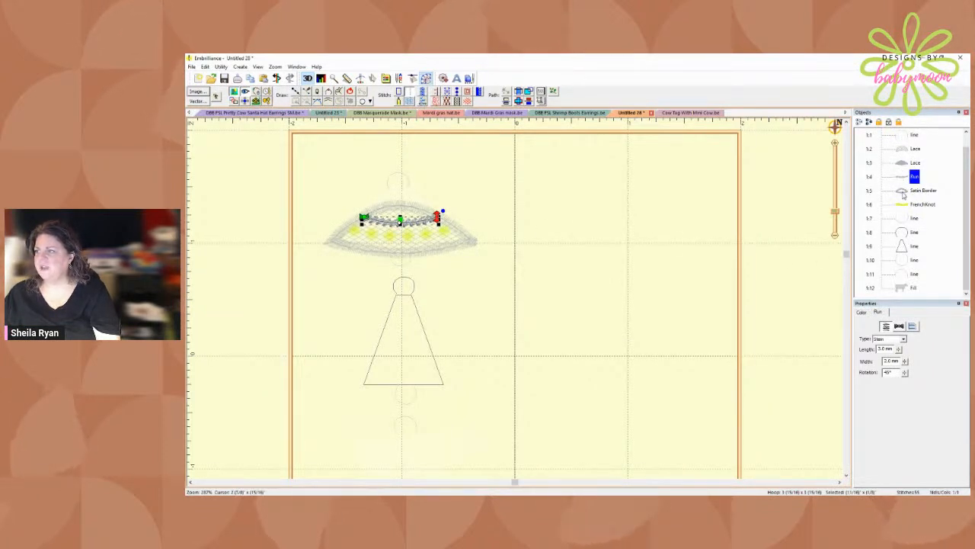
click(595, 247)
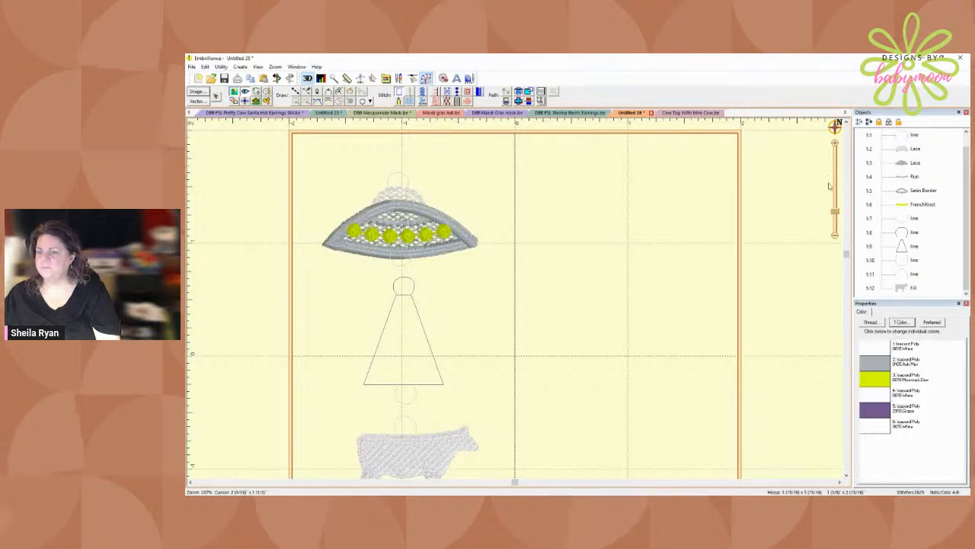
- Reposition the saucer lace's end point on its upper-left edge, near the start of the stem run
click(915, 163)
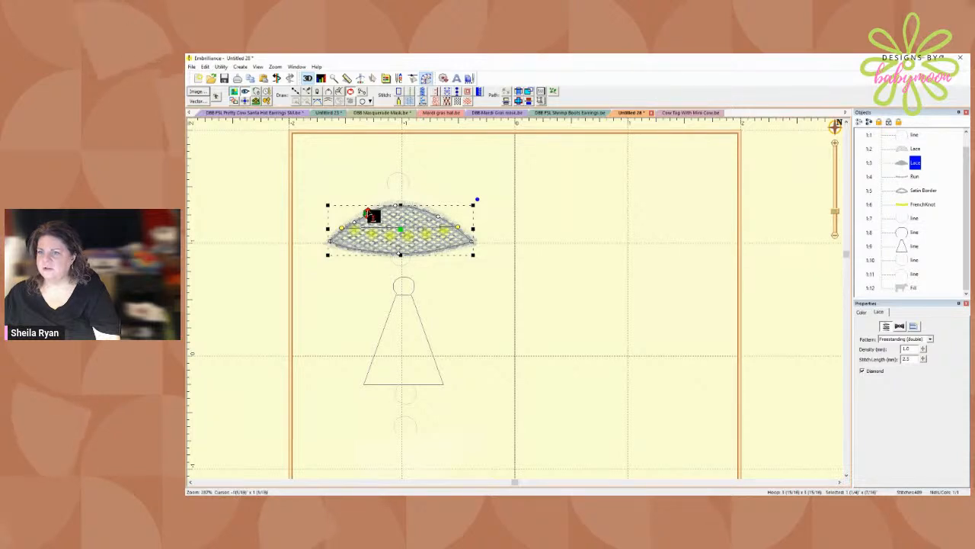
mouse_move(368, 213)
mouse_down()
mouse_move(386, 220)
mouse_move(367, 221)
mouse_up()
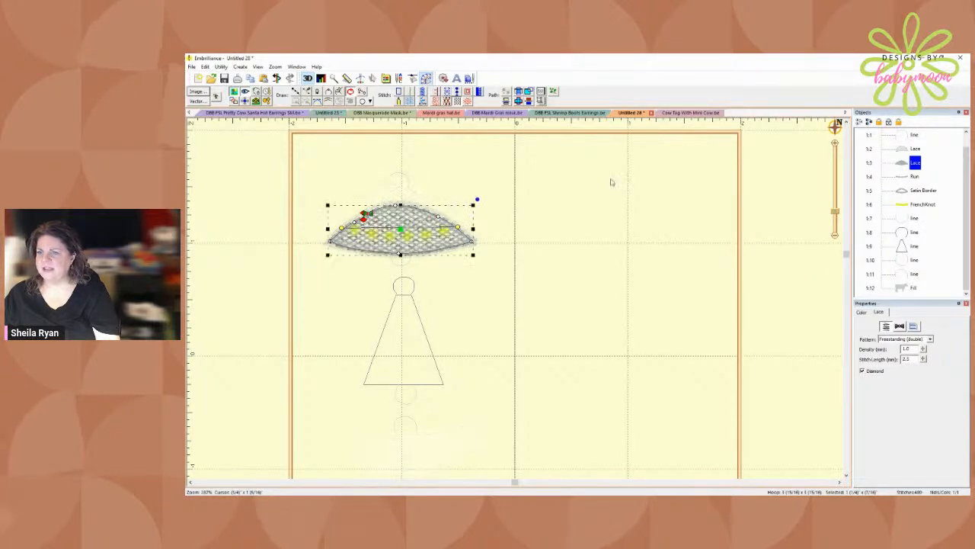
click(415, 231)
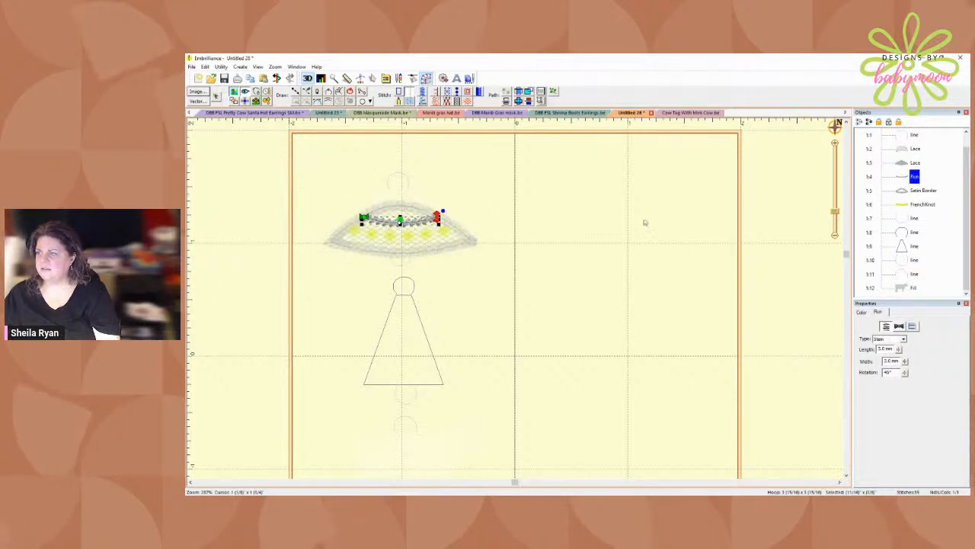
- Move the start point of the saucer's satin border to the middle of the saucer's bottom edge
click(908, 193)
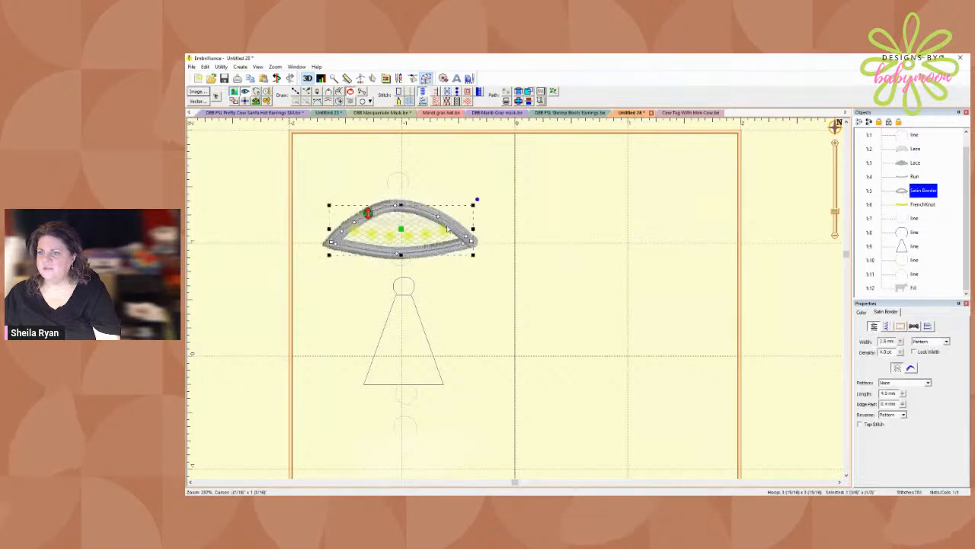
click(378, 221)
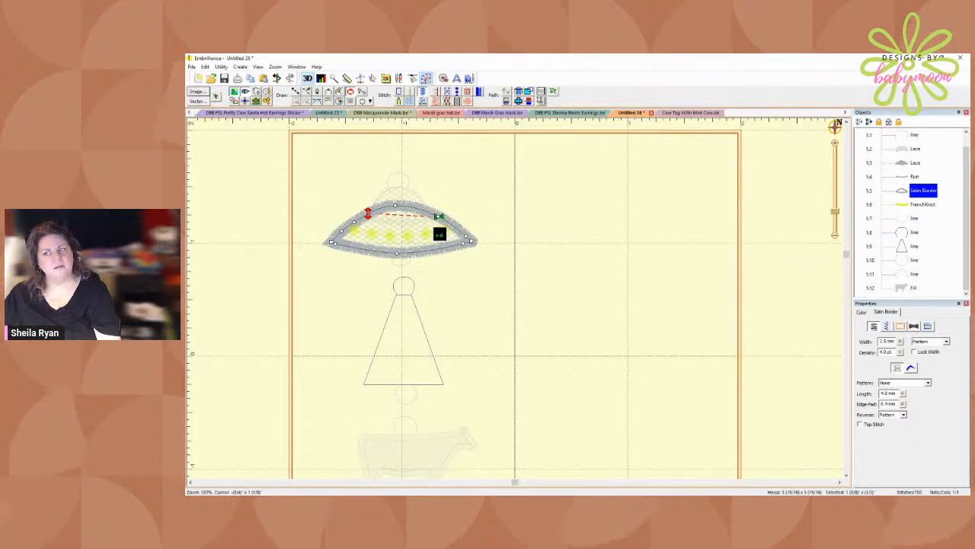
click(437, 232)
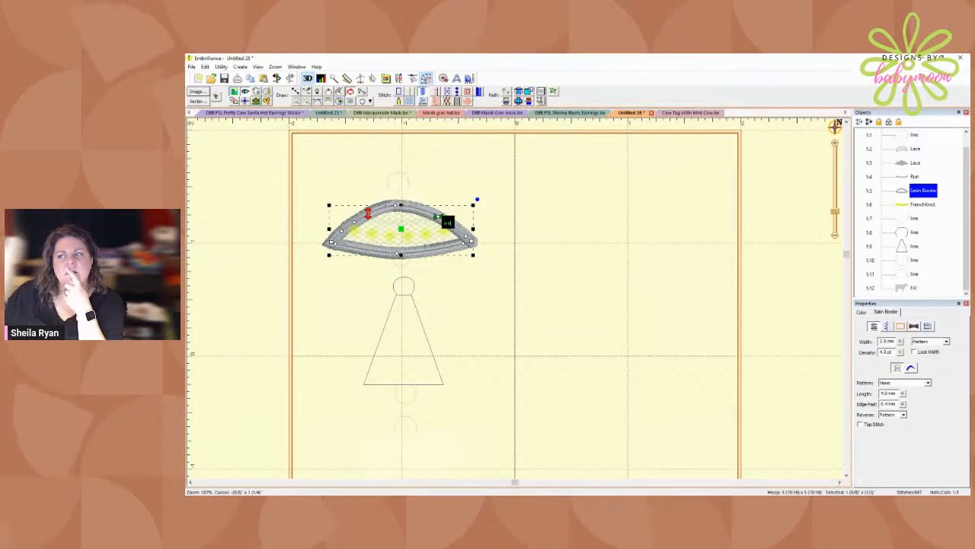
click(431, 246)
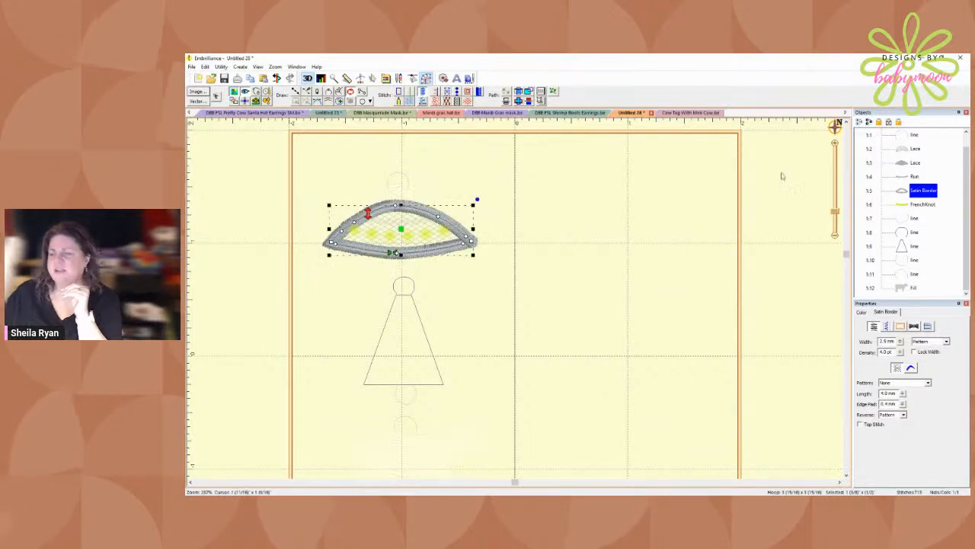
- Draw a connecting line from the stem run's right end around the saucer's right tip to the middle of its bottom edge
click(866, 182)
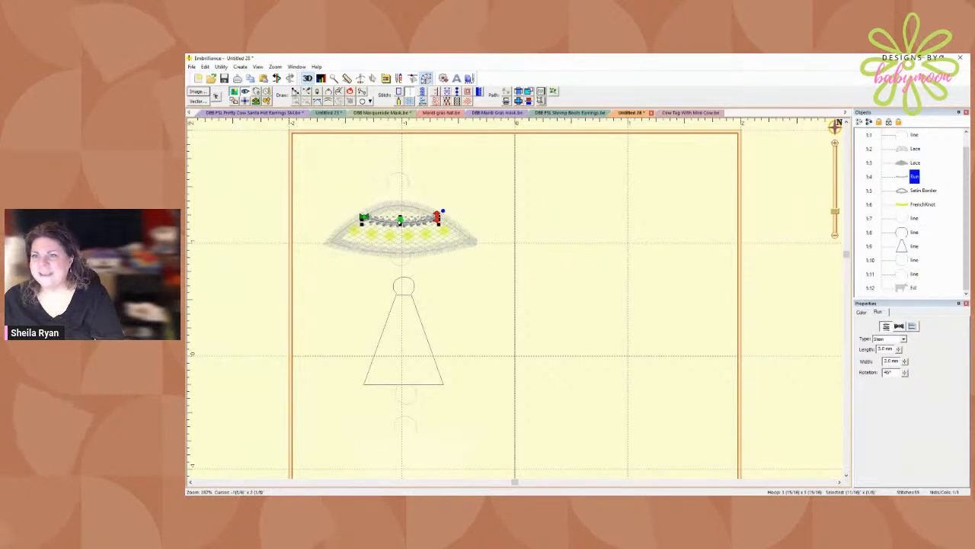
click(732, 219)
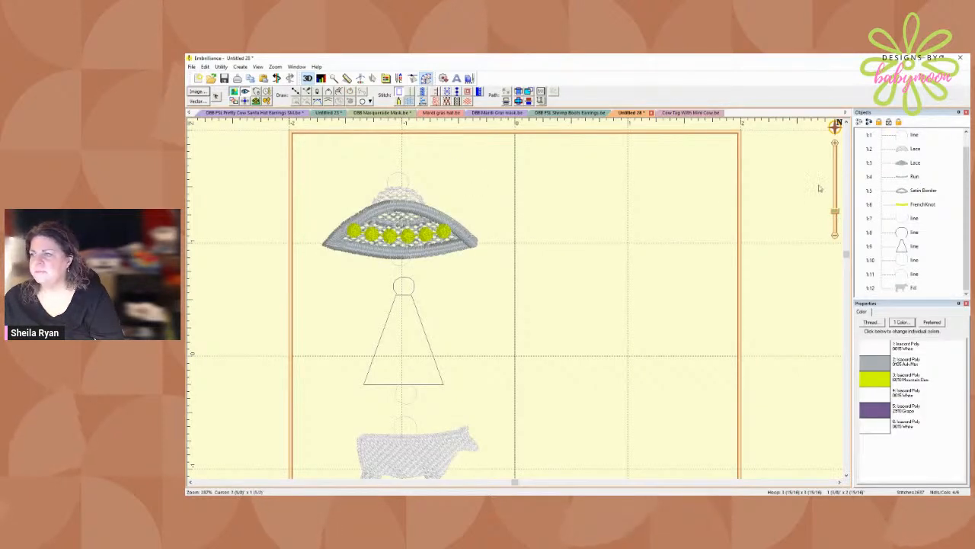
click(913, 177)
click(438, 219)
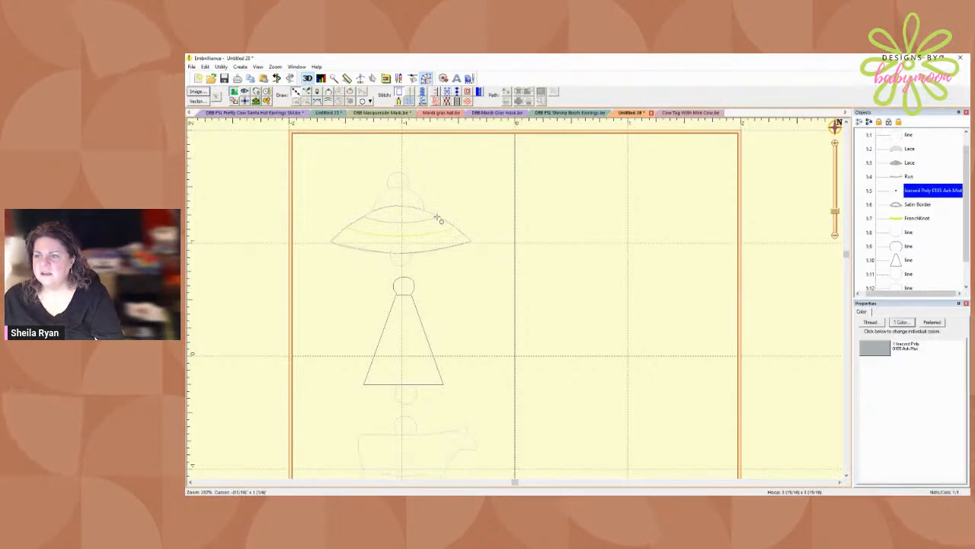
click(458, 229)
click(470, 242)
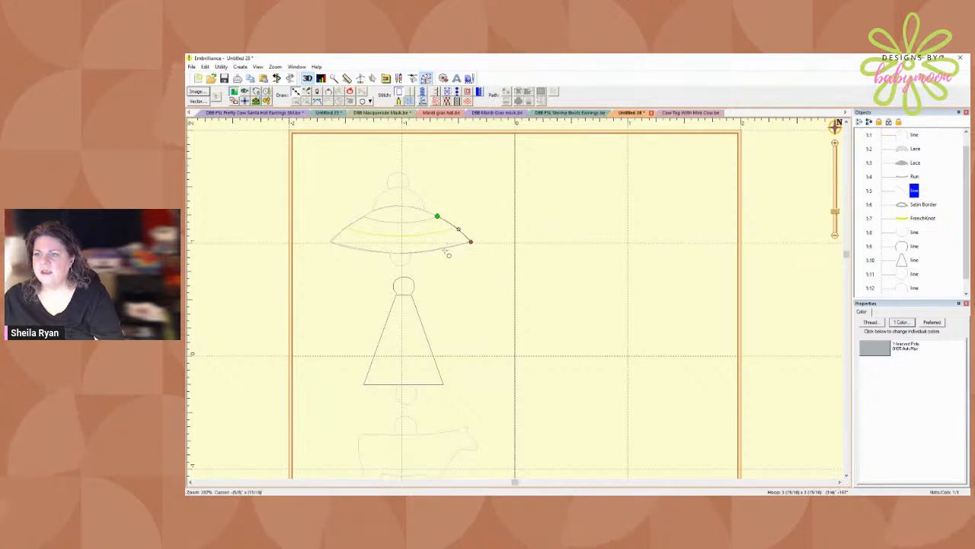
click(405, 253)
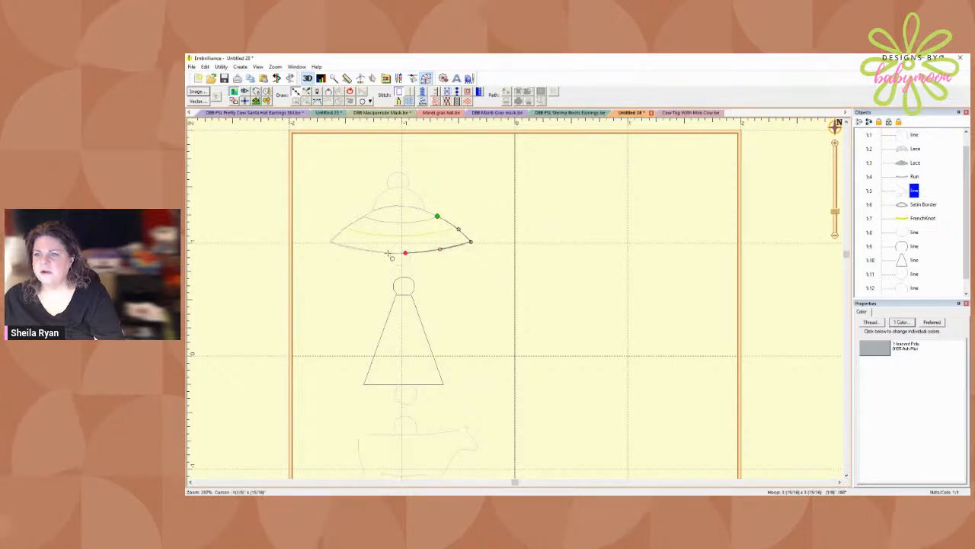
key(Return)
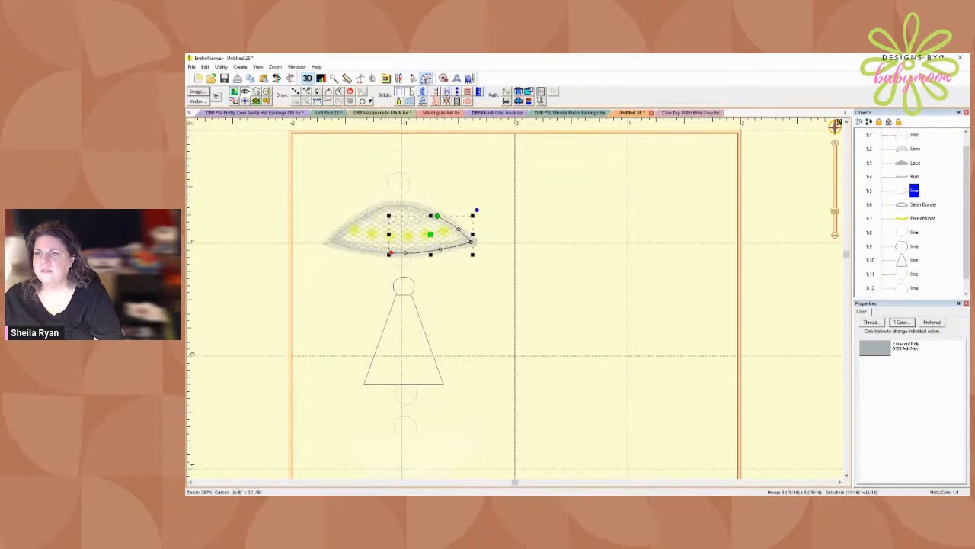
- Convert the connecting line to a Single run stitch with a length of 2.4 mm
click(892, 338)
click(887, 349)
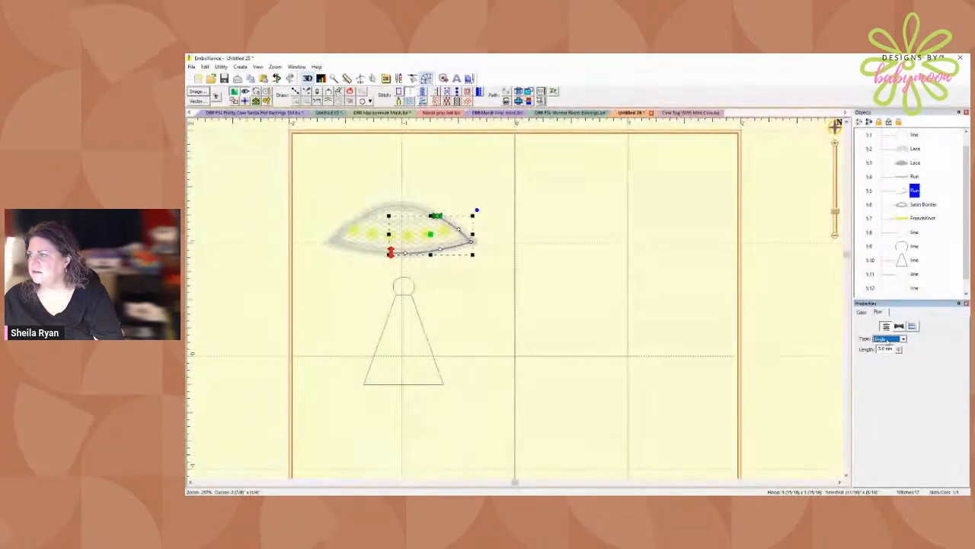
click(898, 349)
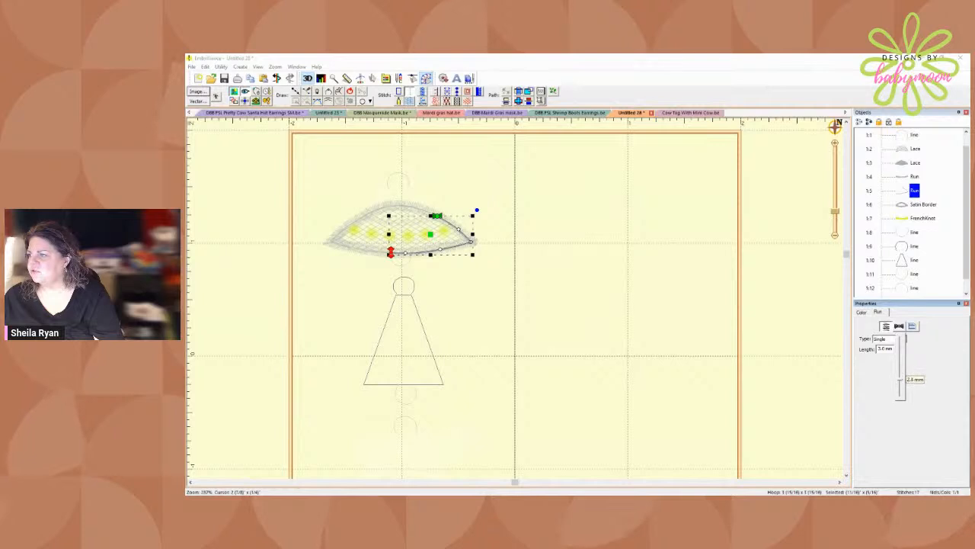
drag(900, 378, 901, 379)
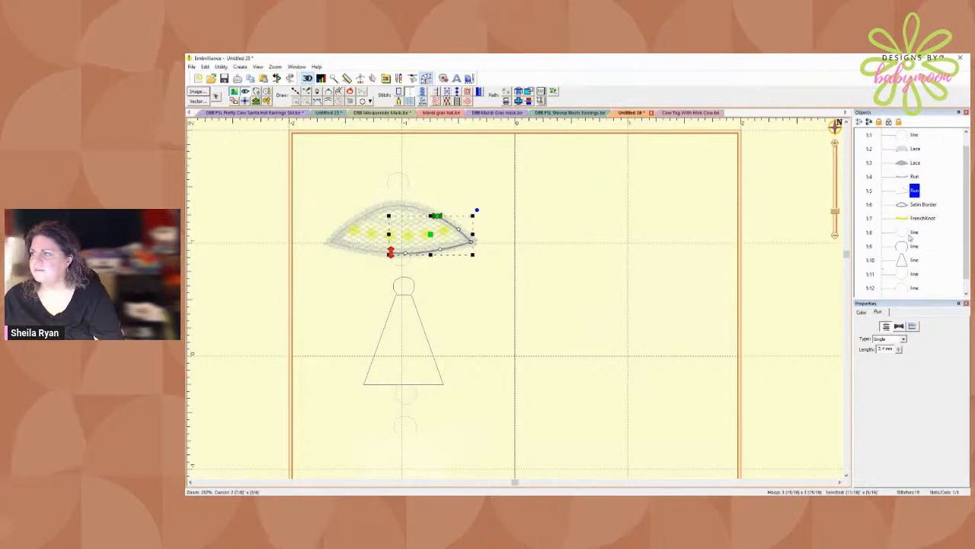
- Review the saucer's stitch order and move the connector loop line below the saucer ahead of the French knots
click(799, 211)
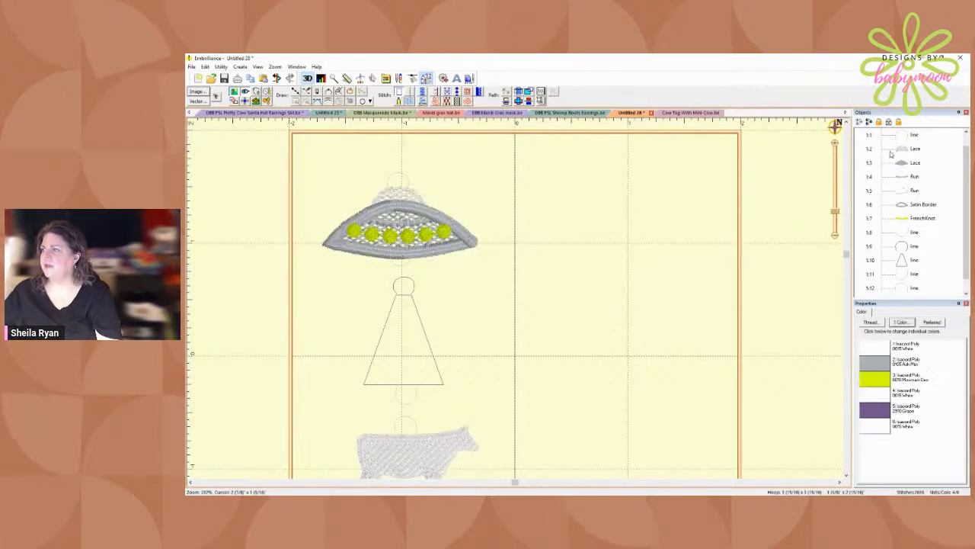
click(905, 163)
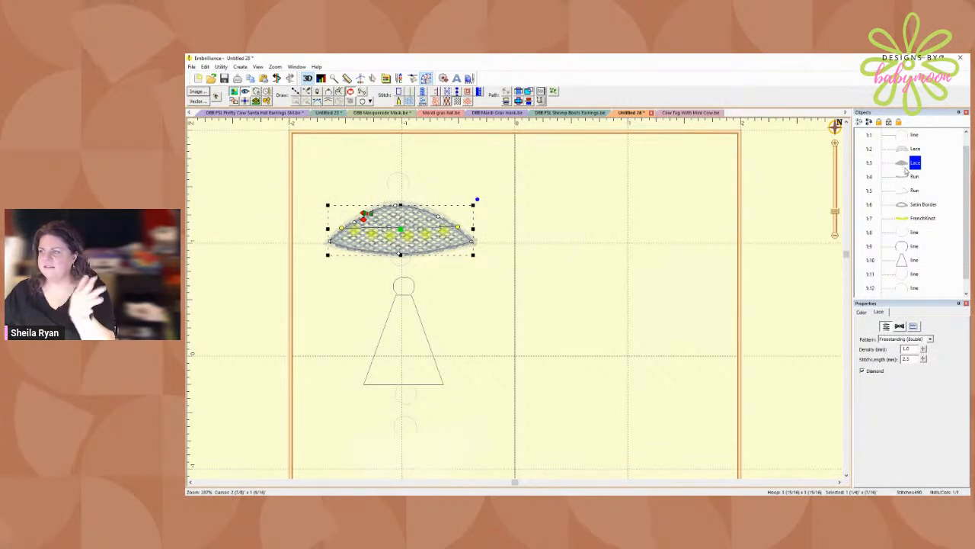
click(904, 176)
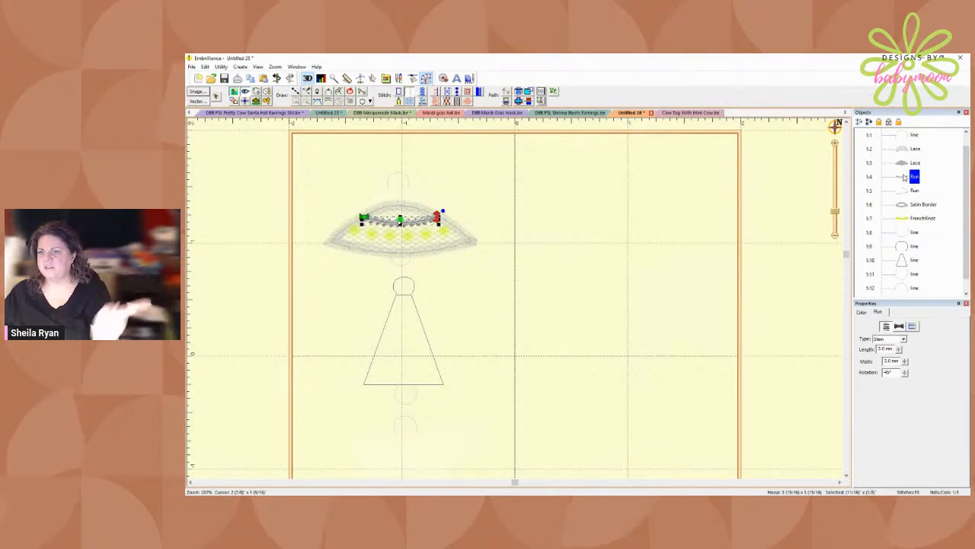
click(904, 190)
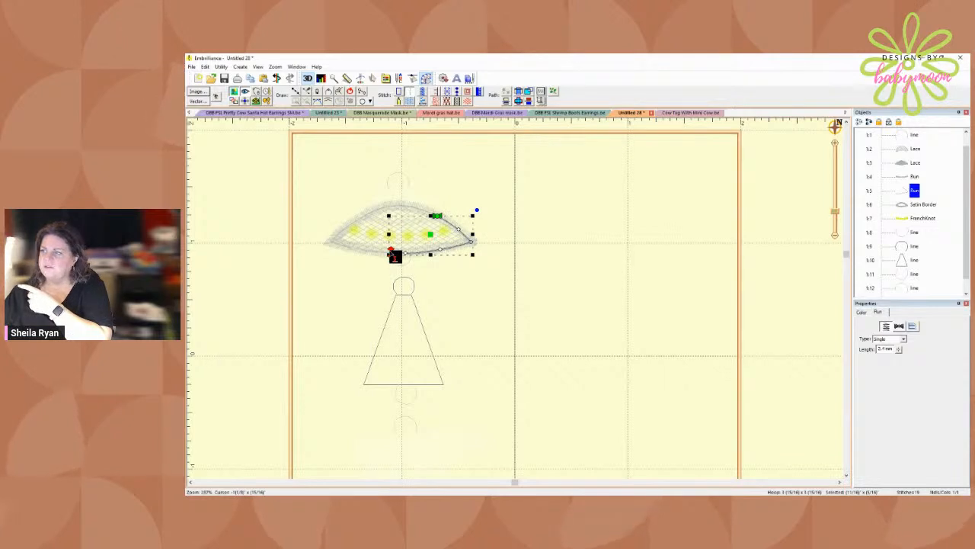
click(907, 233)
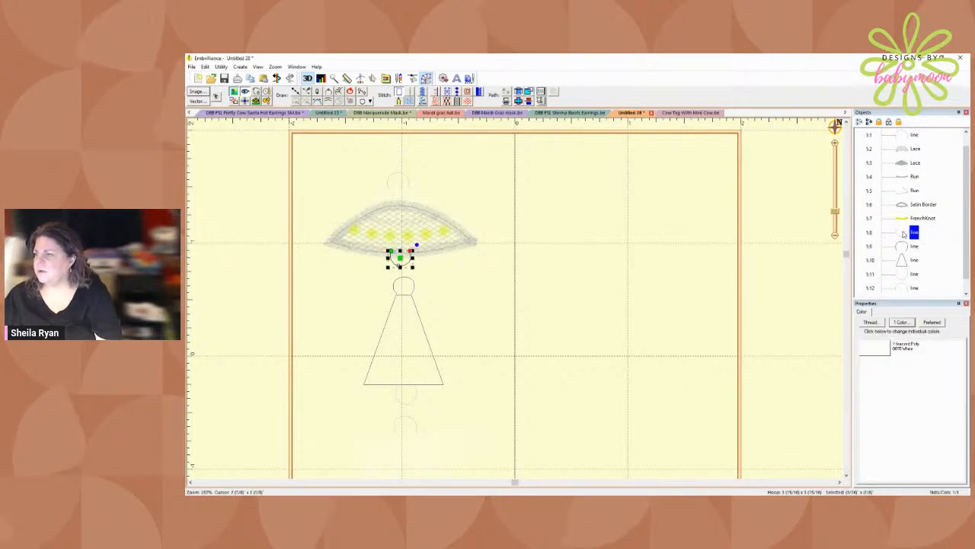
drag(904, 233, 902, 220)
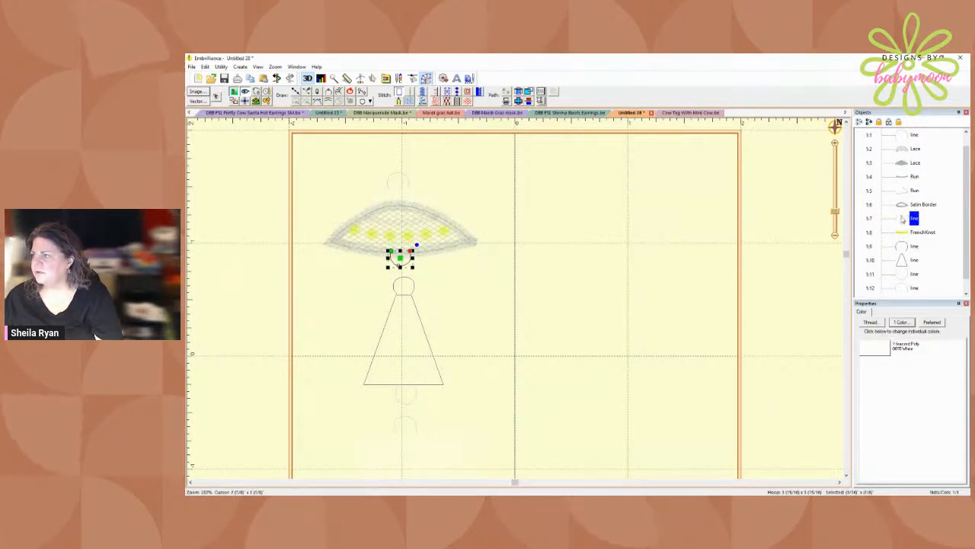
- Convert the loop below the saucer to a satin border with a width of 1.8 mm
click(422, 90)
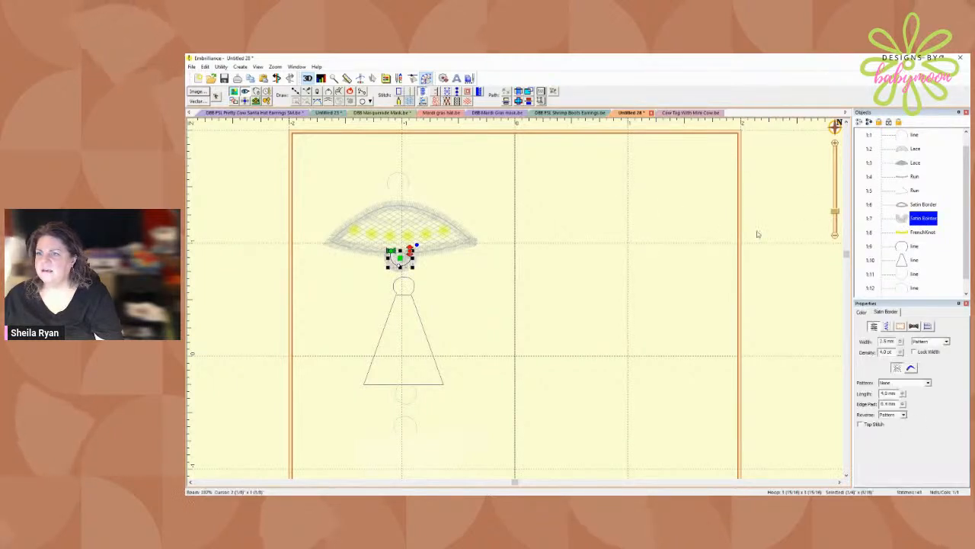
click(887, 325)
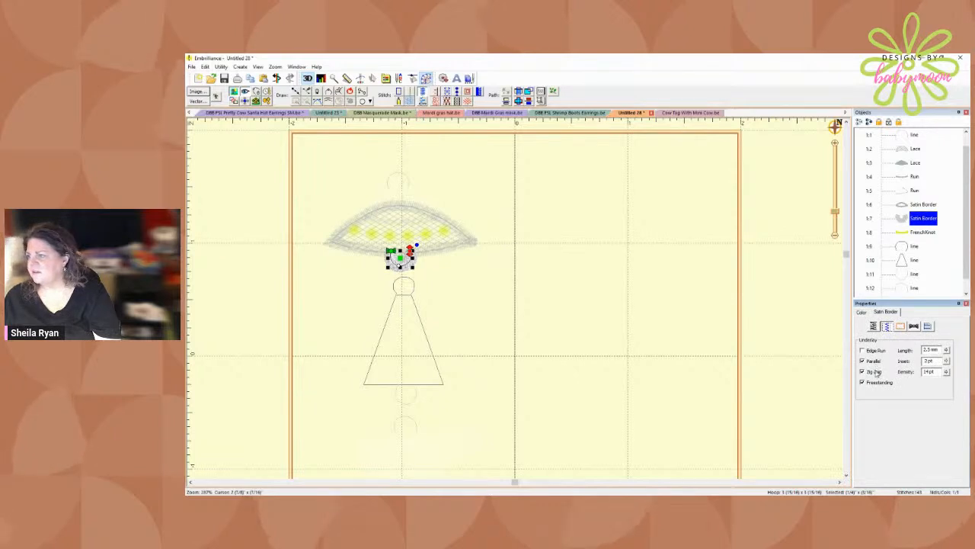
click(873, 326)
double_click(886, 341)
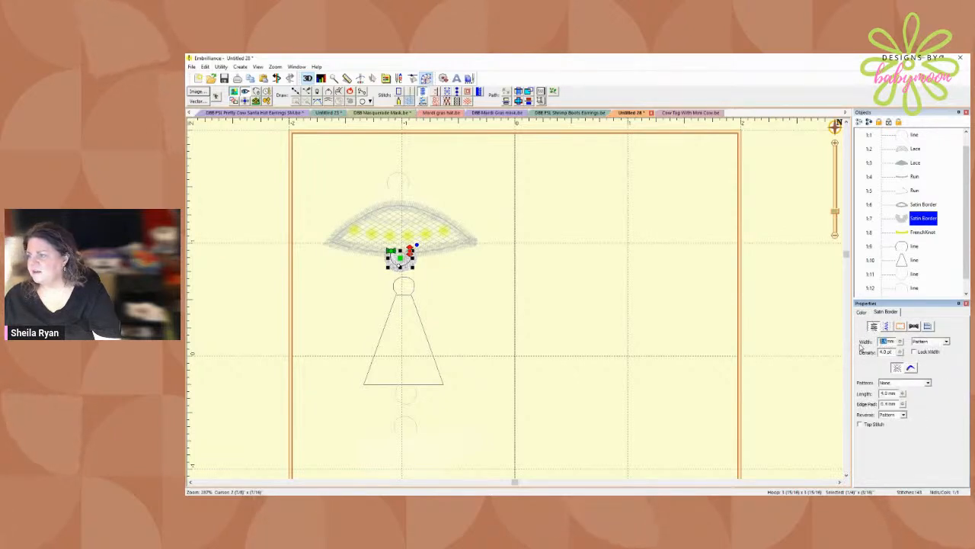
text(1.5mm)
key(Tab)
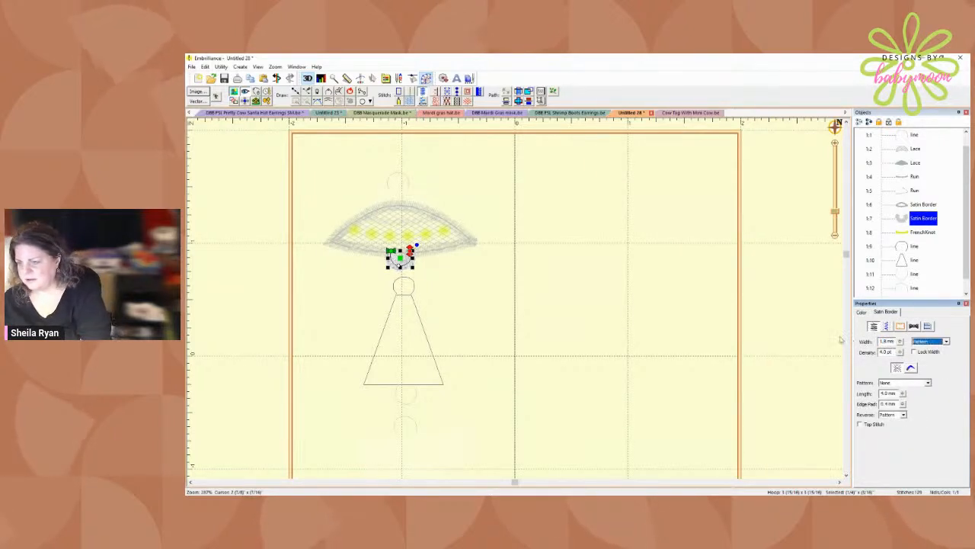
click(666, 329)
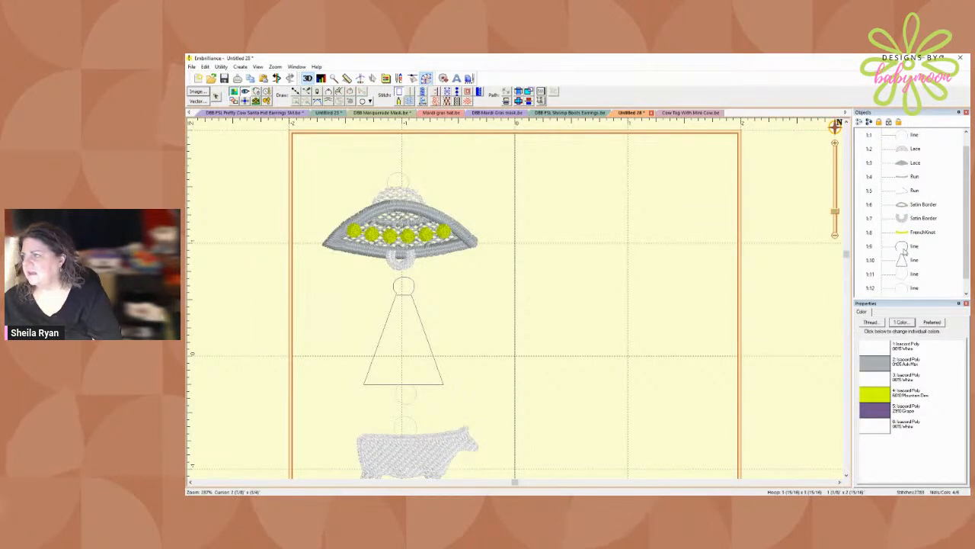
- Give the saucer and lower loop satin borders the same Ash Mist thread, and order the loop before the saucer border
click(911, 218)
shift+click(910, 204)
click(864, 313)
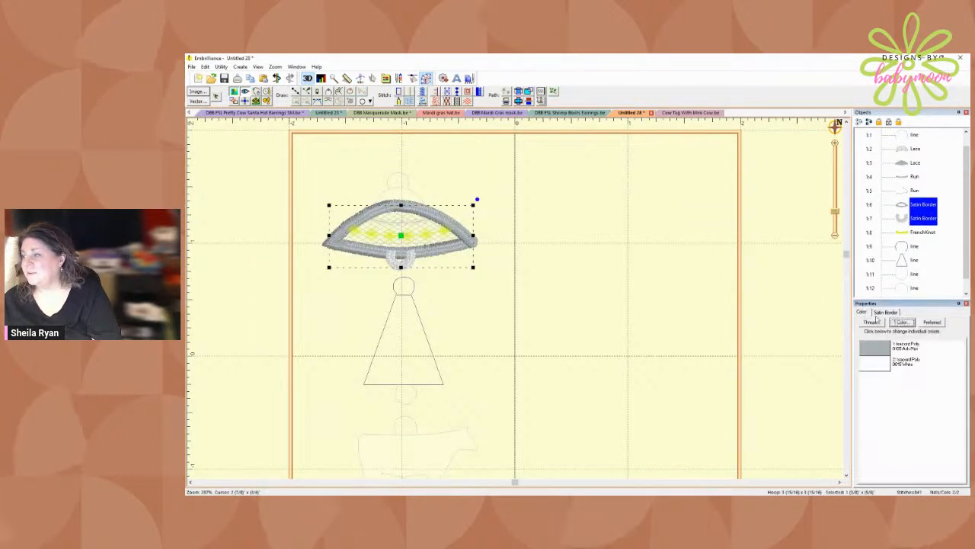
click(902, 322)
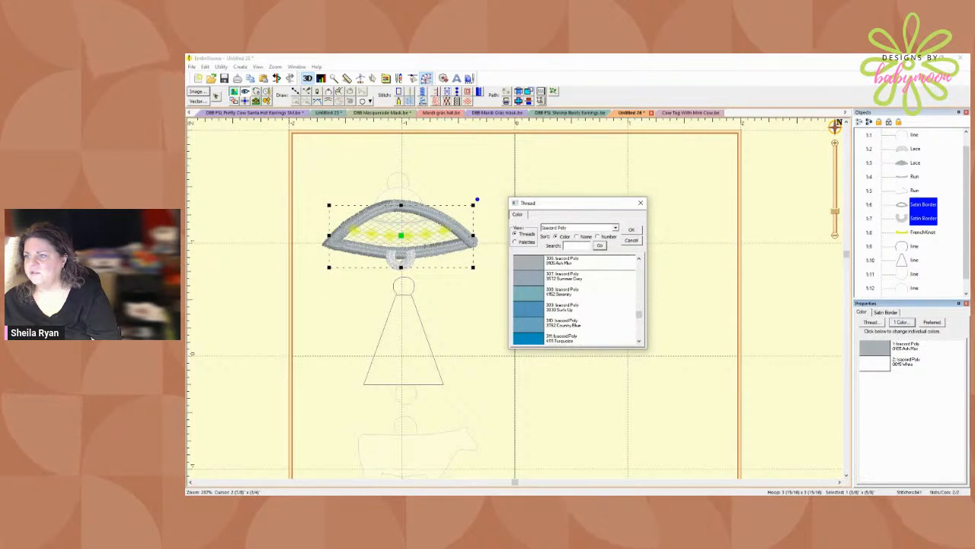
click(631, 228)
click(912, 220)
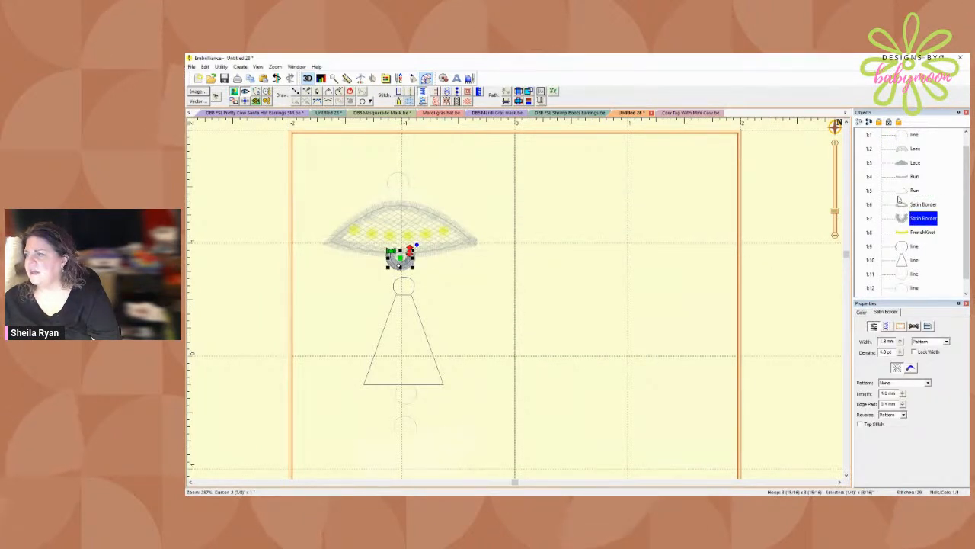
click(902, 204)
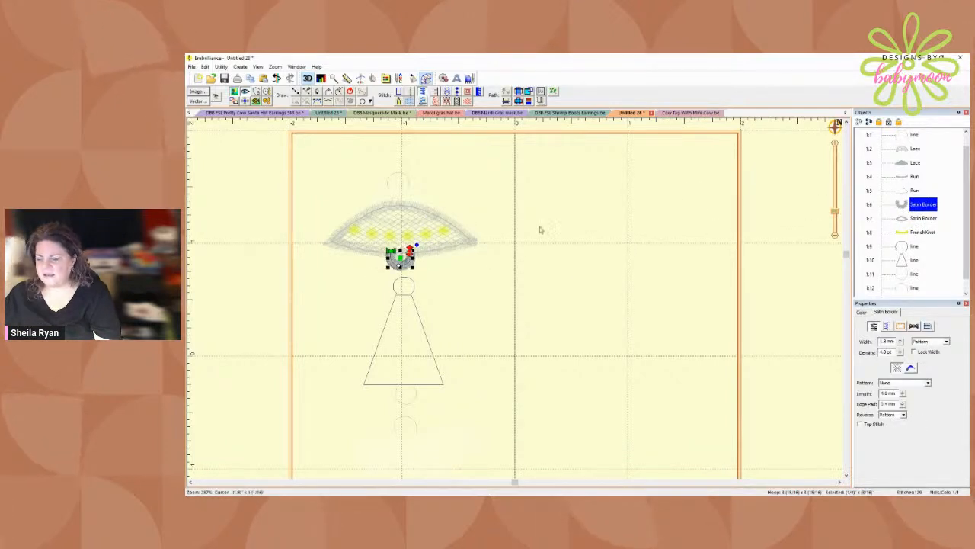
- Move the saucer satin border's start and end points to the right end of the loop on its bottom edge
click(906, 219)
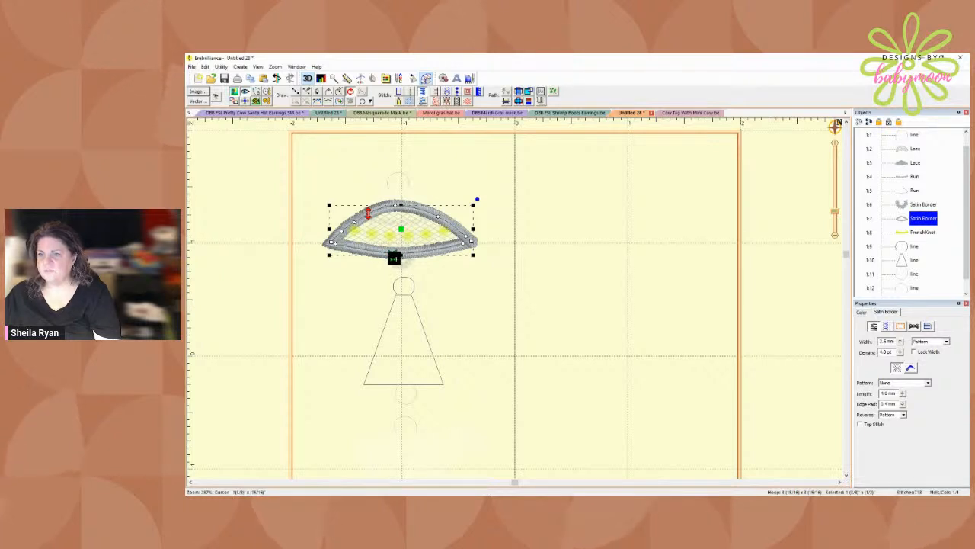
drag(388, 252, 394, 261)
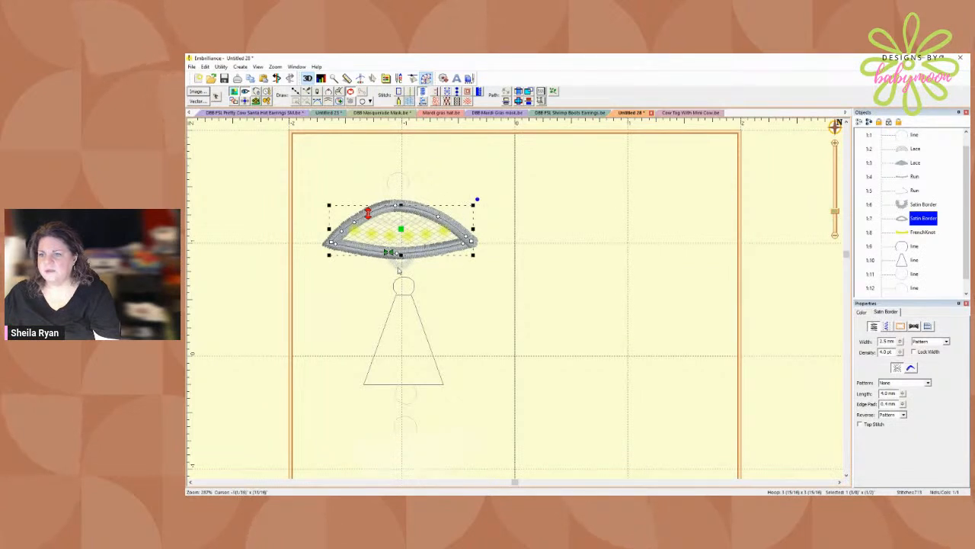
click(918, 205)
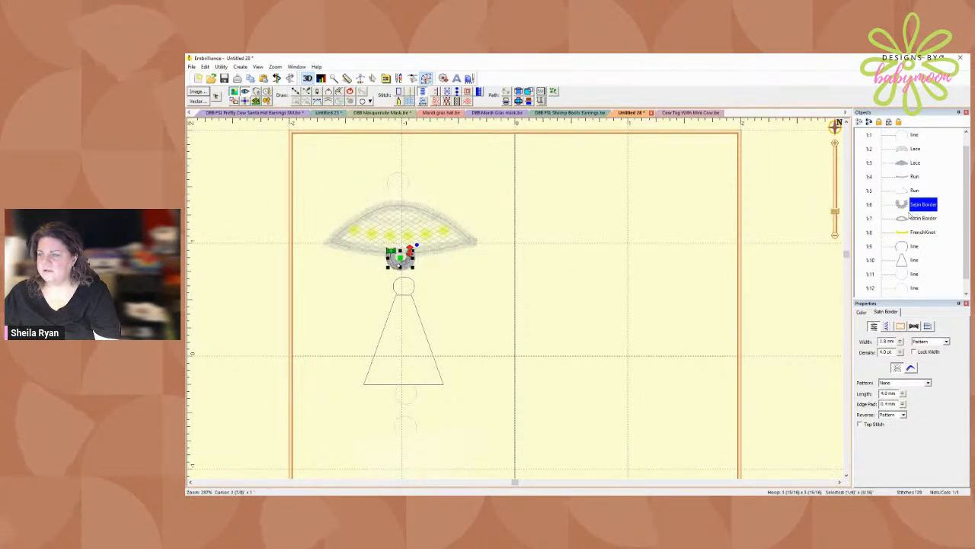
click(918, 218)
drag(390, 254, 410, 253)
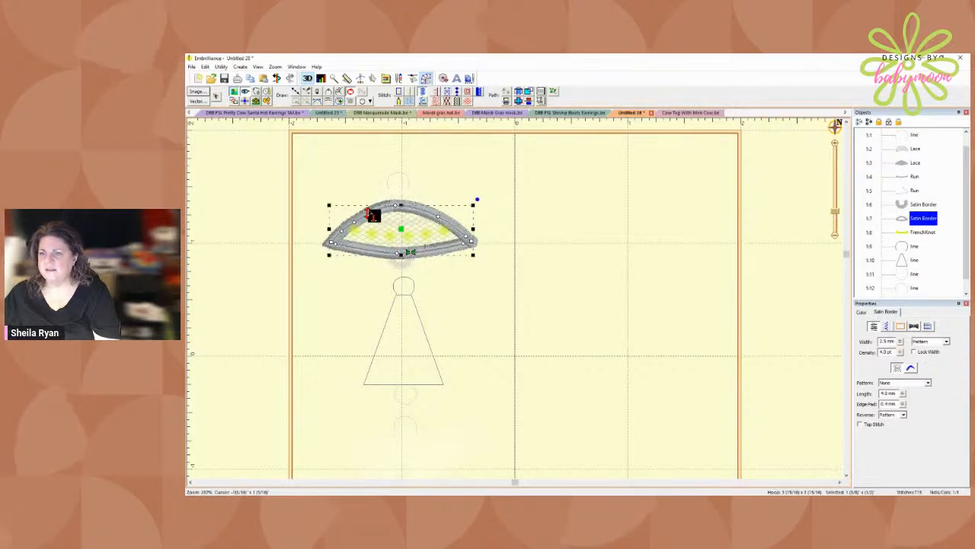
drag(368, 214, 411, 252)
click(536, 283)
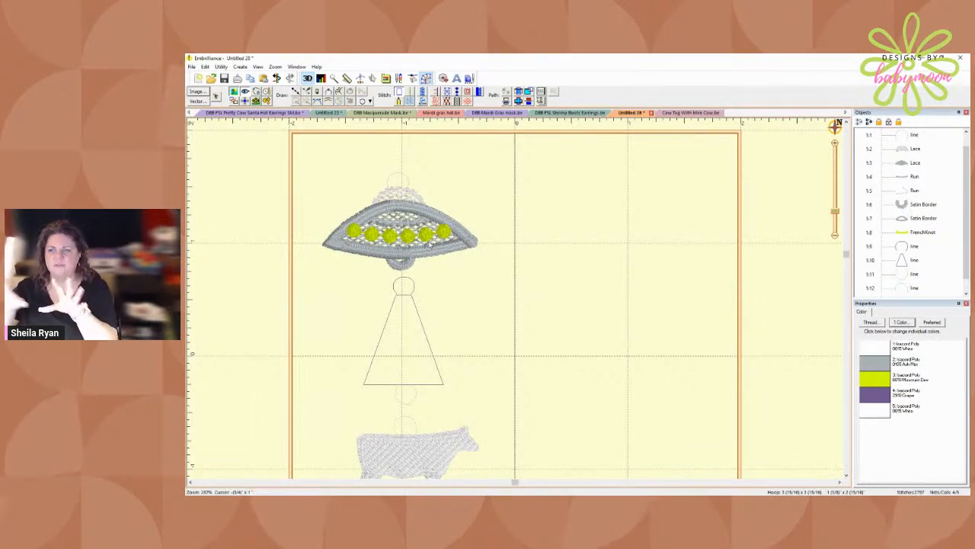
- Set the saucer satin border's width to 2.0 mm
click(333, 246)
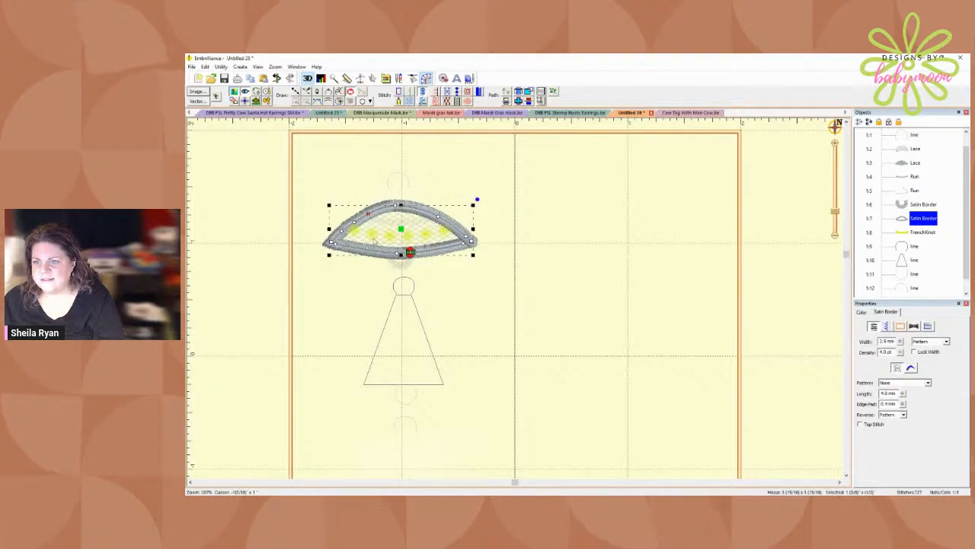
click(520, 246)
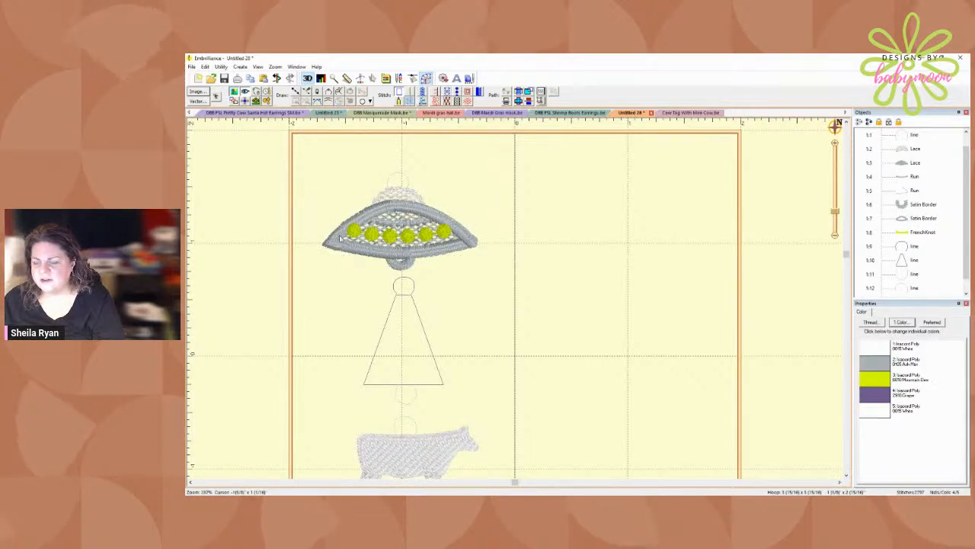
click(913, 218)
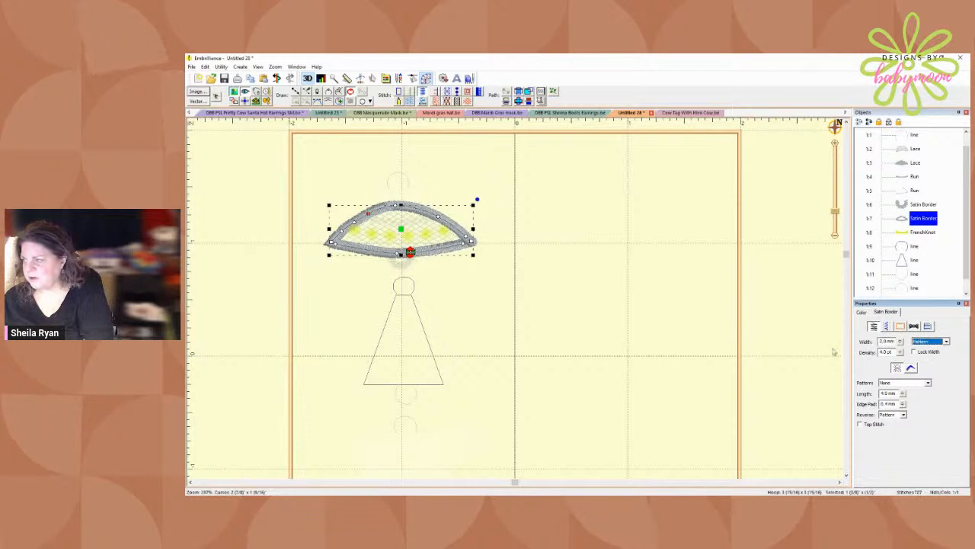
click(726, 340)
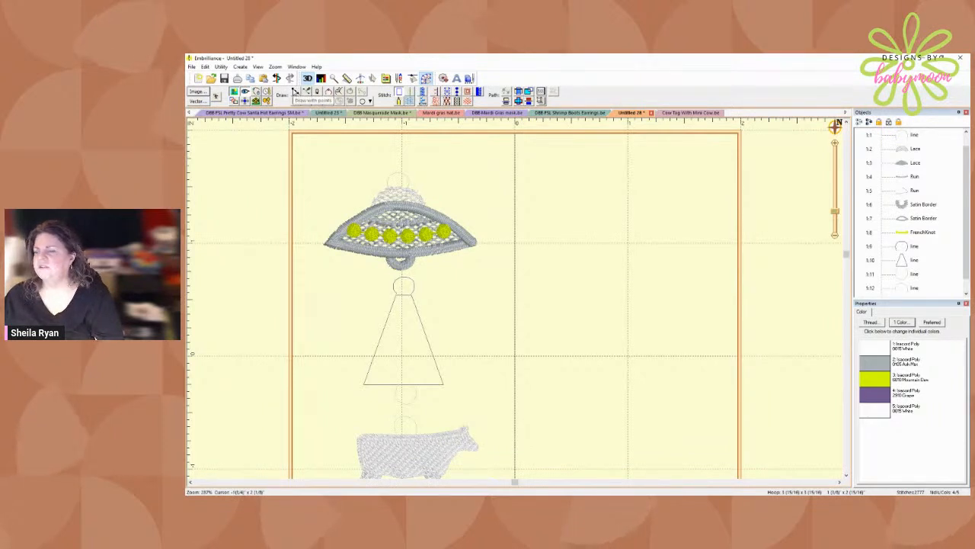
- Convert the hanging loop above the dome to a satin border with a width of 1.8 mm
click(915, 135)
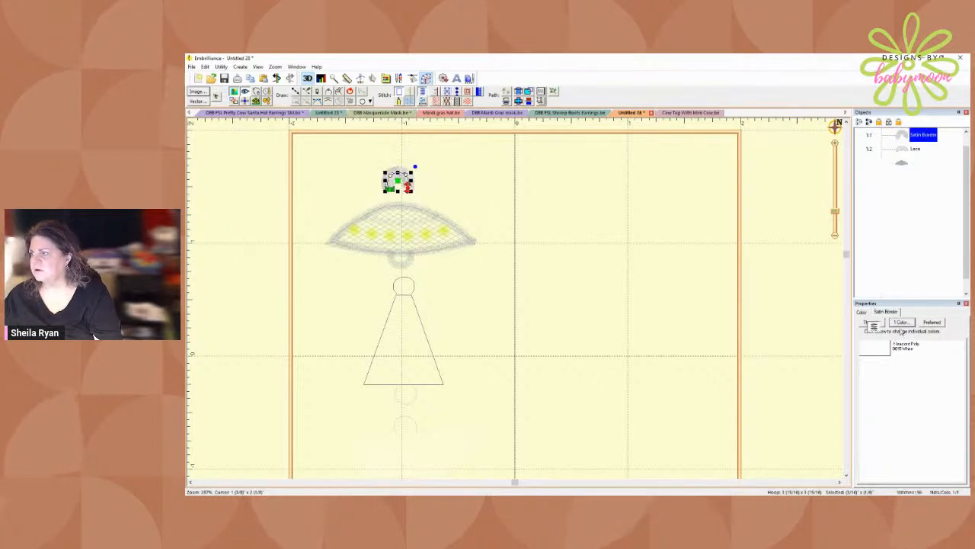
click(889, 313)
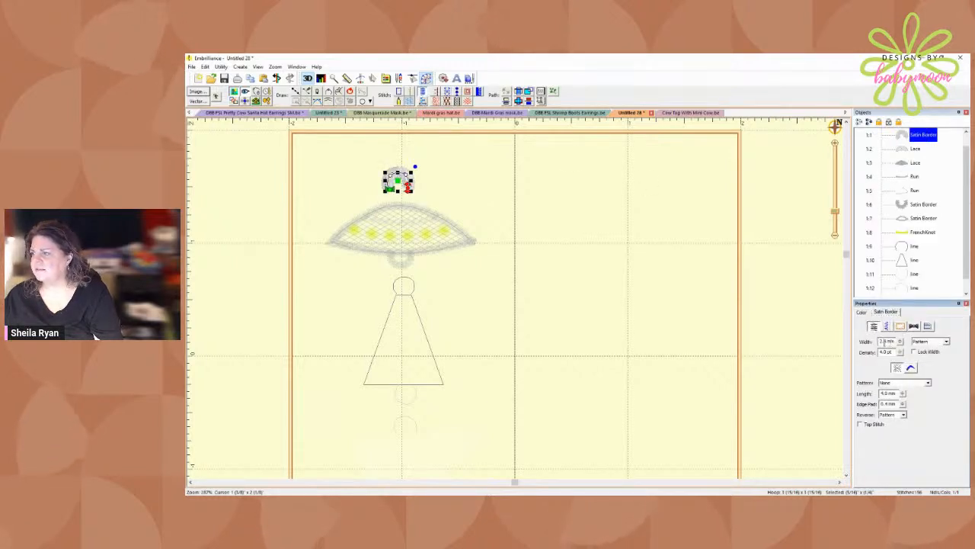
double_click(885, 342)
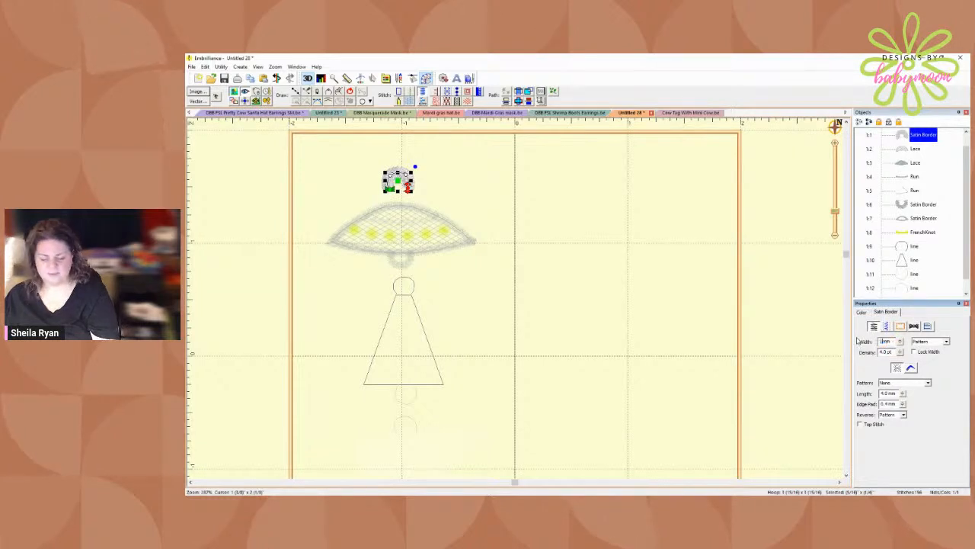
key(Tab)
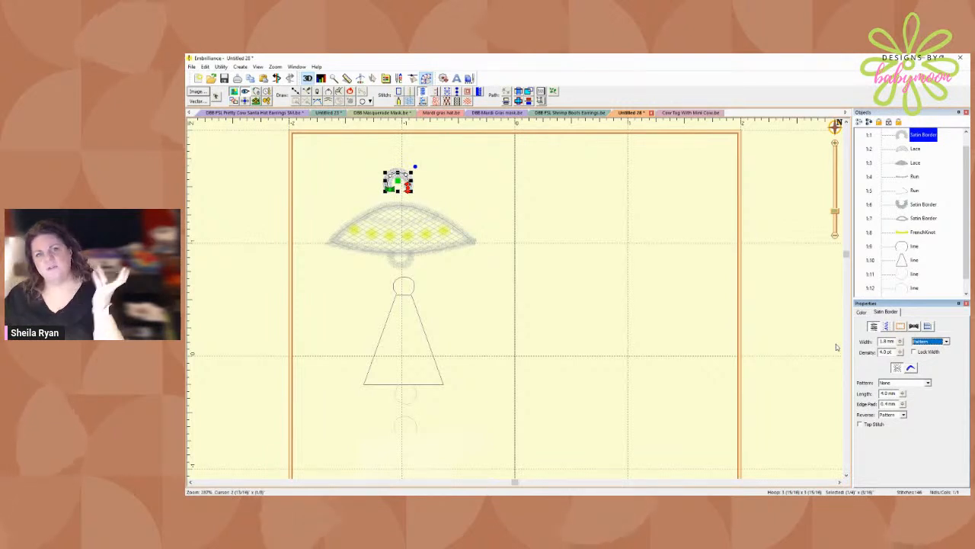
click(699, 270)
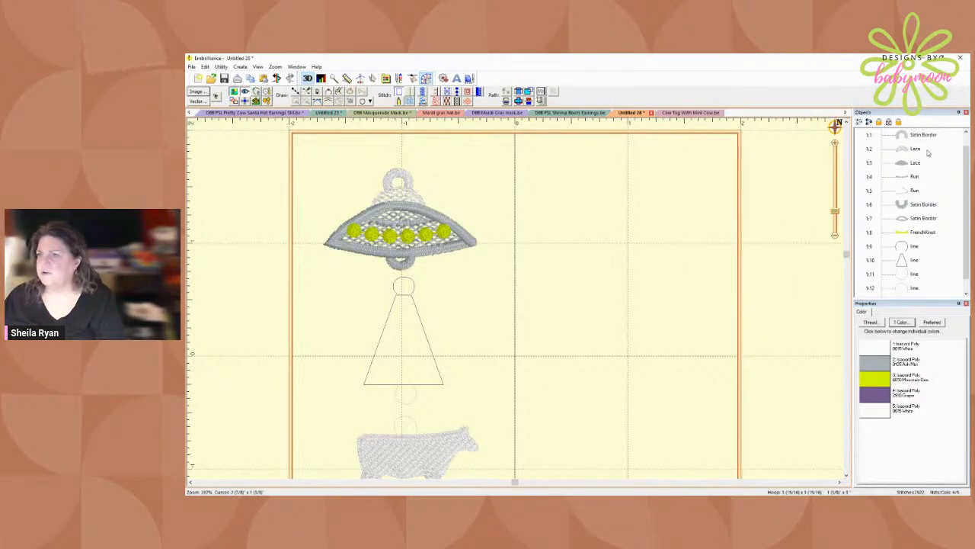
- Move the dome lace's start and end points to the top of the dome, at the right end of the hanging loop
click(914, 136)
click(913, 149)
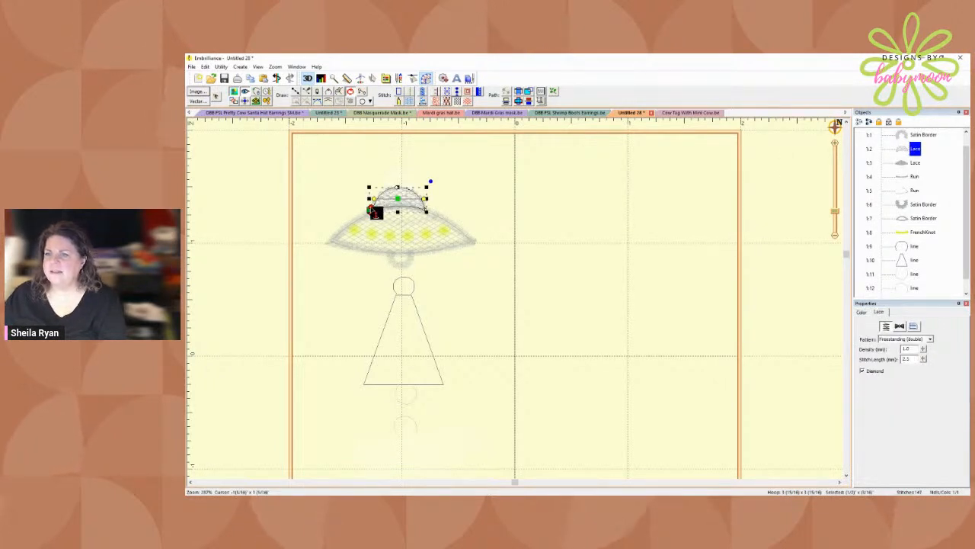
drag(372, 208, 409, 190)
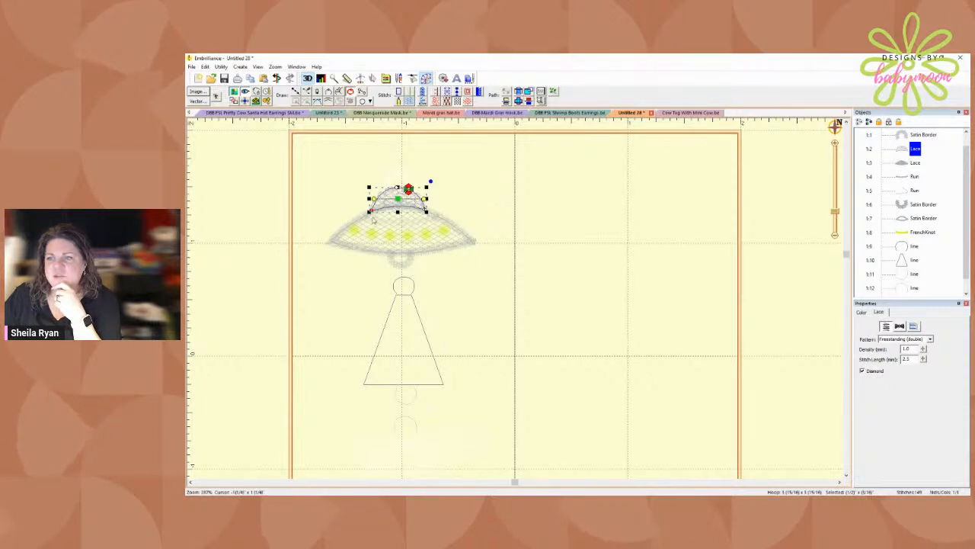
click(526, 211)
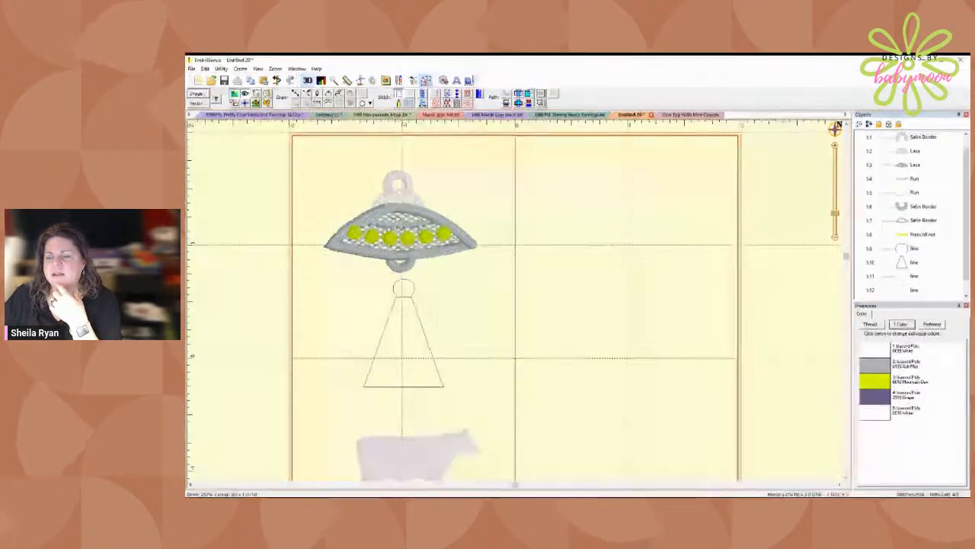
- Draw an open curved line tracing the saucer dome's arch from its left base to its right base
click(358, 210)
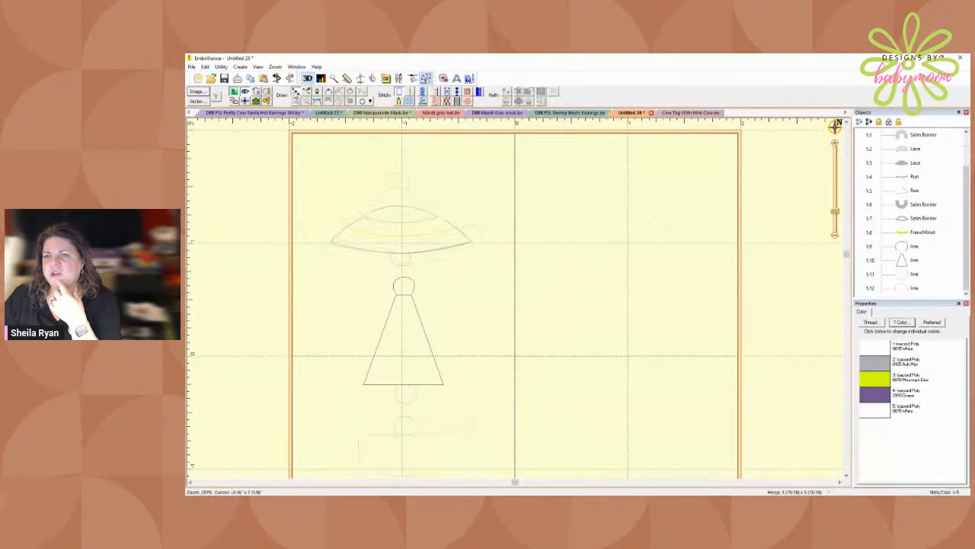
click(373, 210)
click(379, 197)
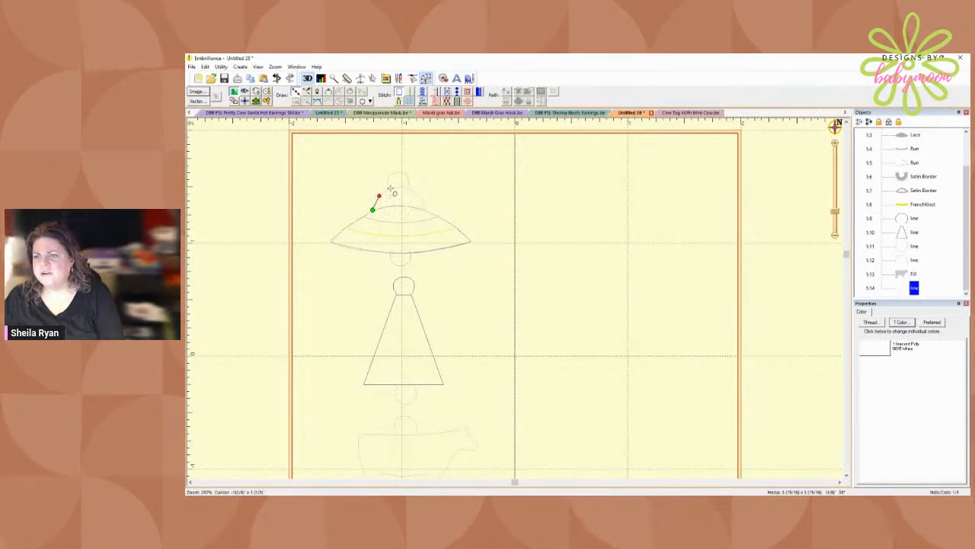
click(403, 188)
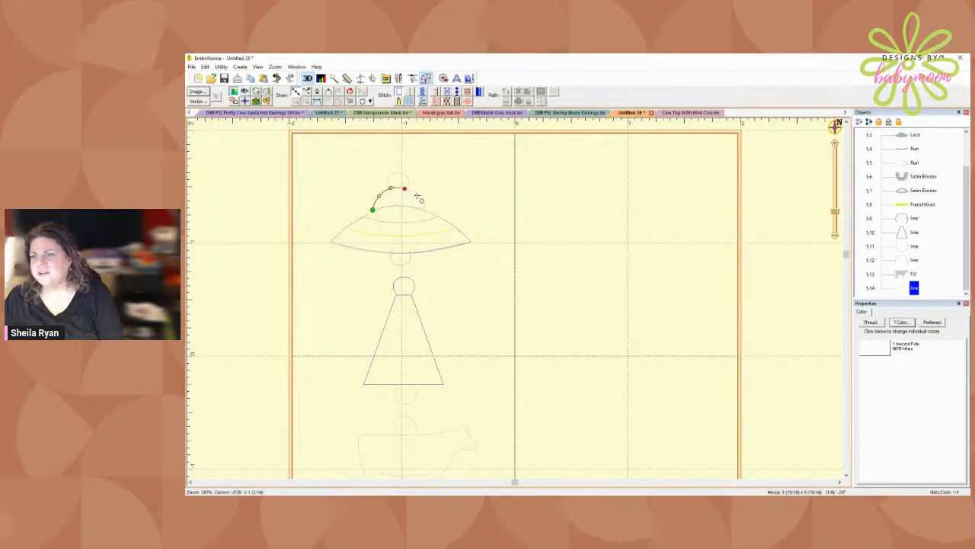
click(417, 195)
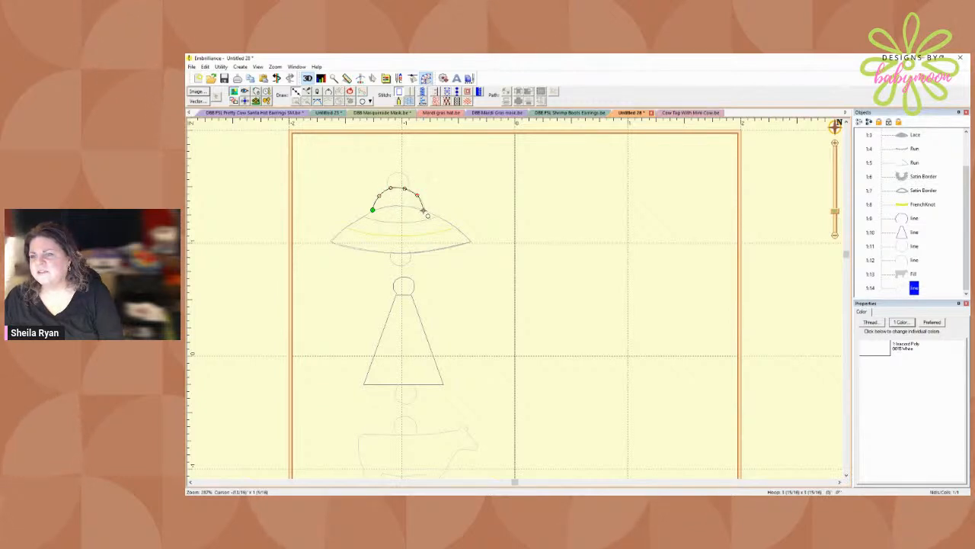
double_click(423, 210)
- Refine the new dome arch by adjusting its upper-right points and its right end to follow the dome outline
click(408, 191)
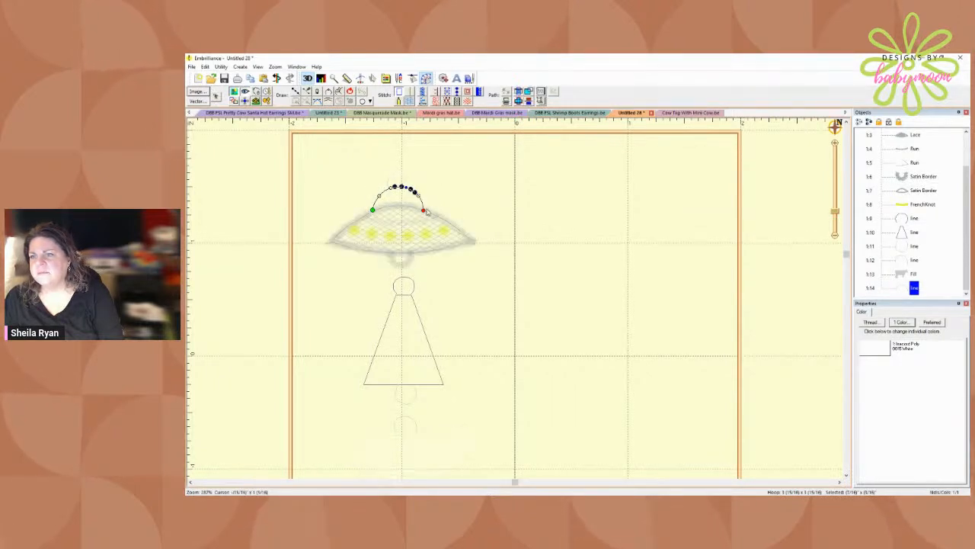
click(424, 211)
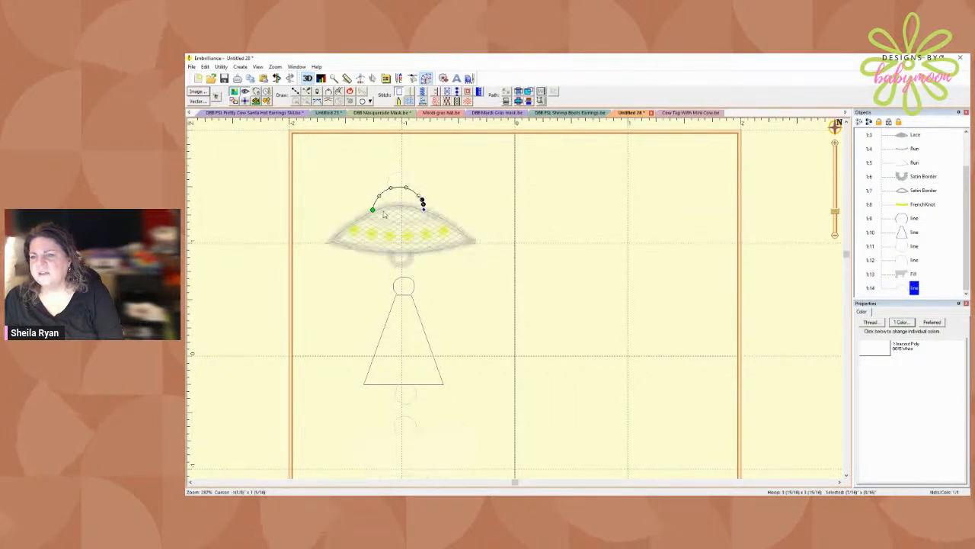
click(492, 213)
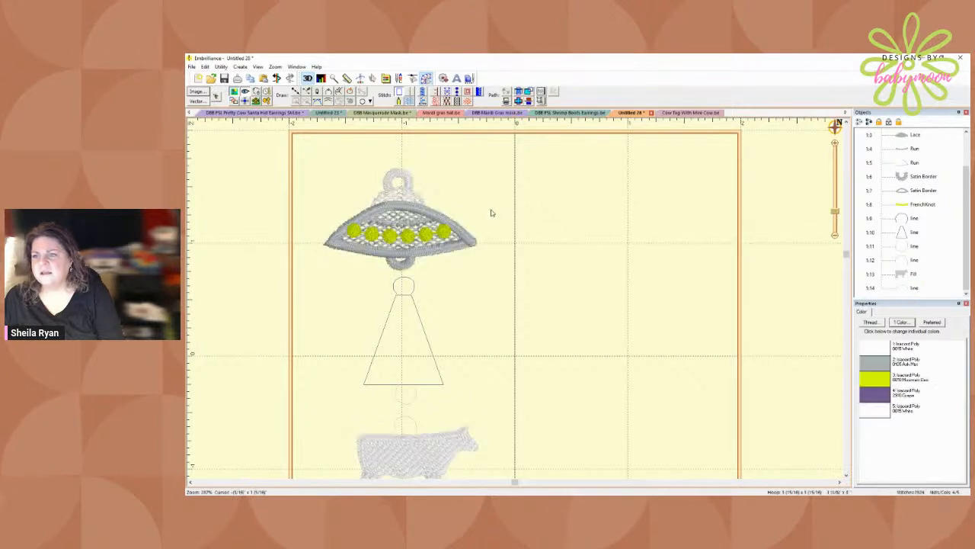
- Convert the dome arch line to a satin border with a width of 2.0 mm
click(913, 288)
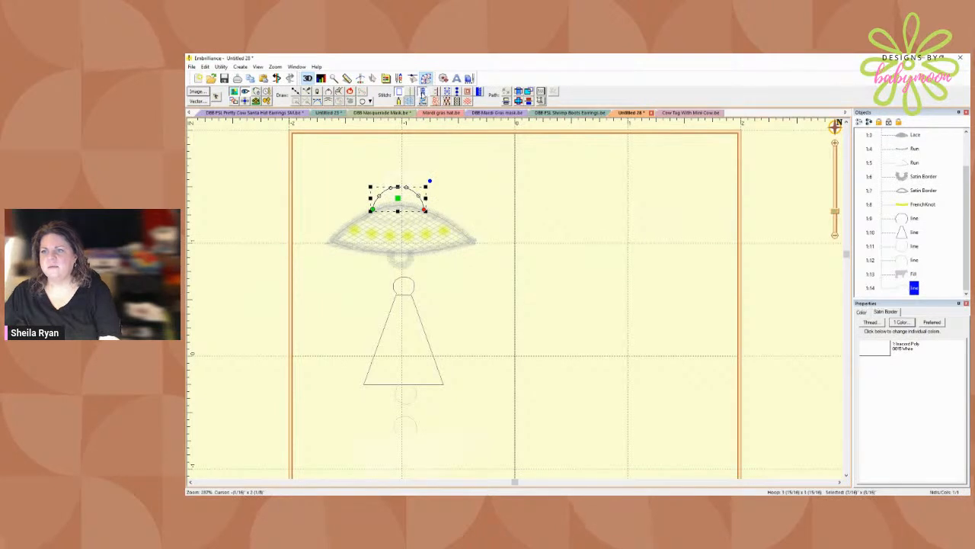
click(422, 92)
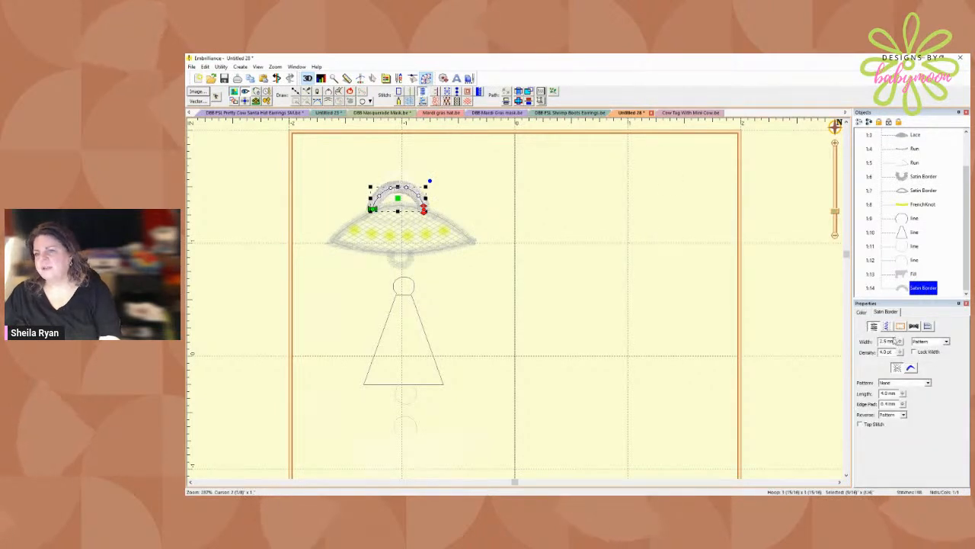
click(887, 342)
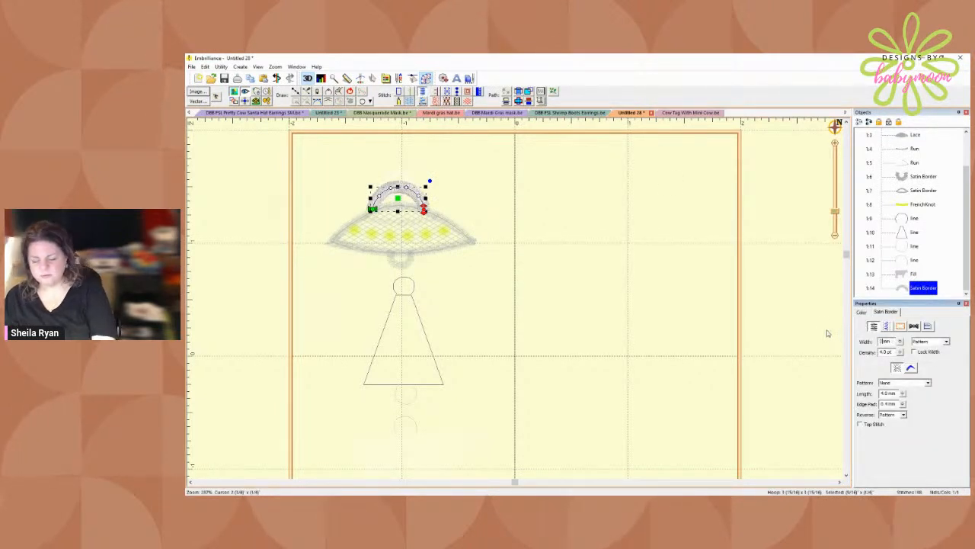
click(614, 297)
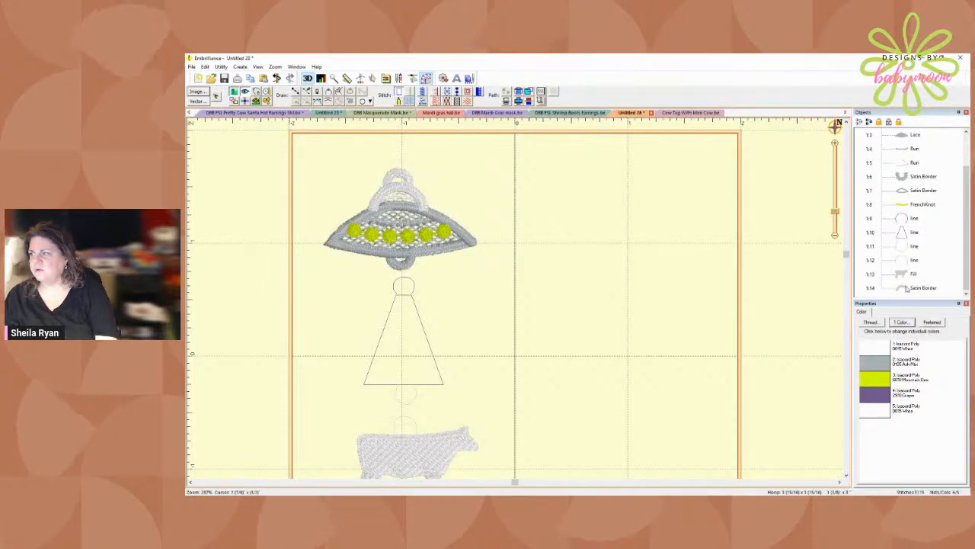
- Move the dome arch's satin border directly after the dome lace in the stitch order
click(907, 288)
drag(906, 287, 906, 176)
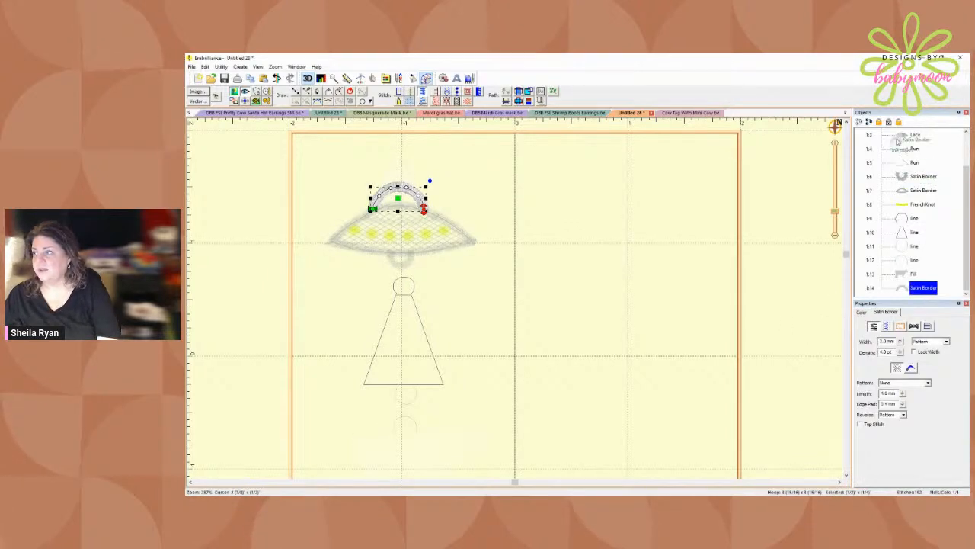
mouse_move(898, 141)
mouse_down()
mouse_move(905, 149)
mouse_move(906, 136)
mouse_up()
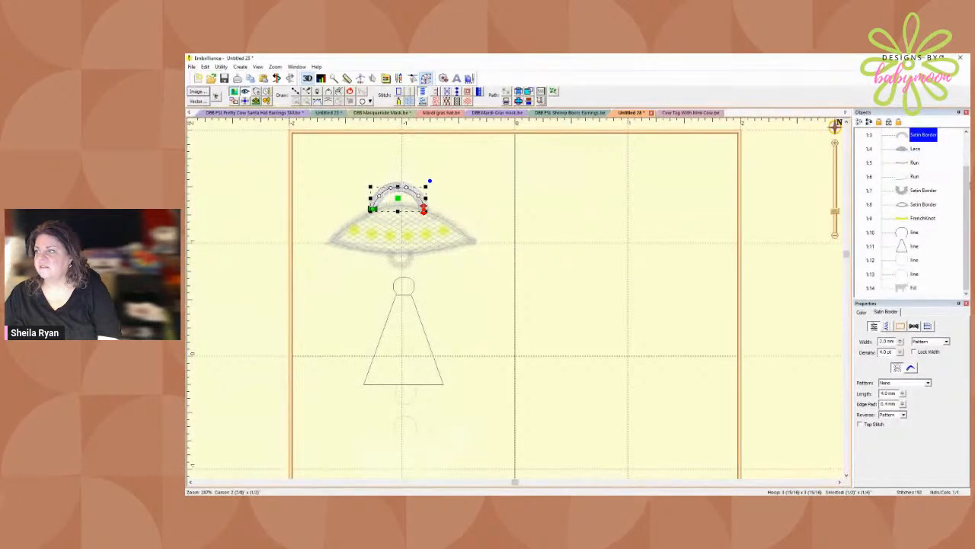
scroll(908, 153, up, 1)
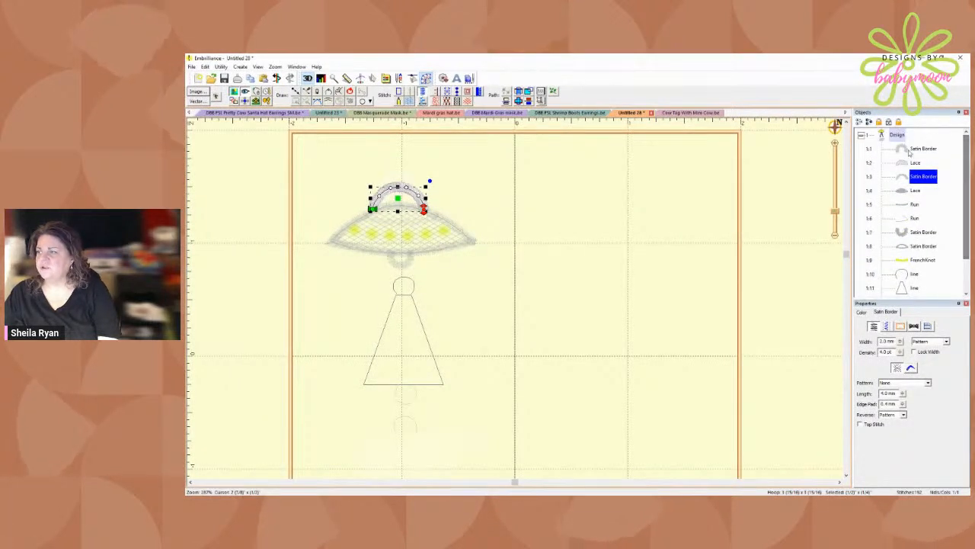
- Move the dome lace's end point to the left base of the dome, where the dome's satin border starts
click(908, 149)
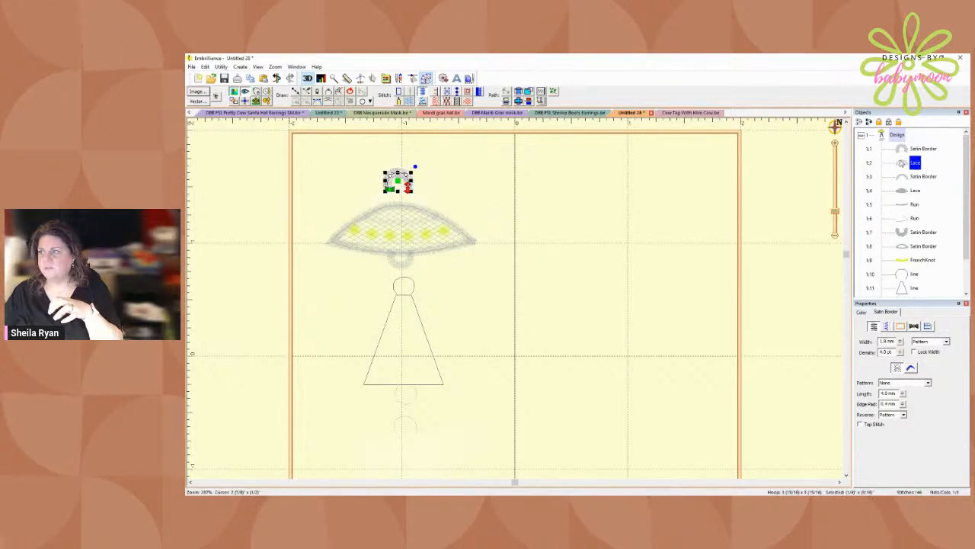
click(904, 162)
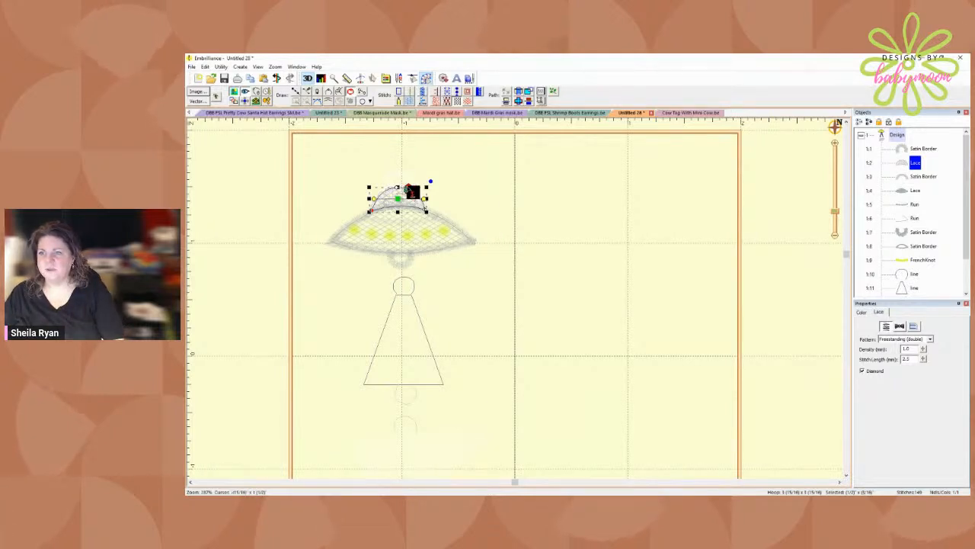
drag(410, 189, 370, 211)
- Move the saucer lace's start point to the right base of the dome, where the dome's satin border ends
click(918, 176)
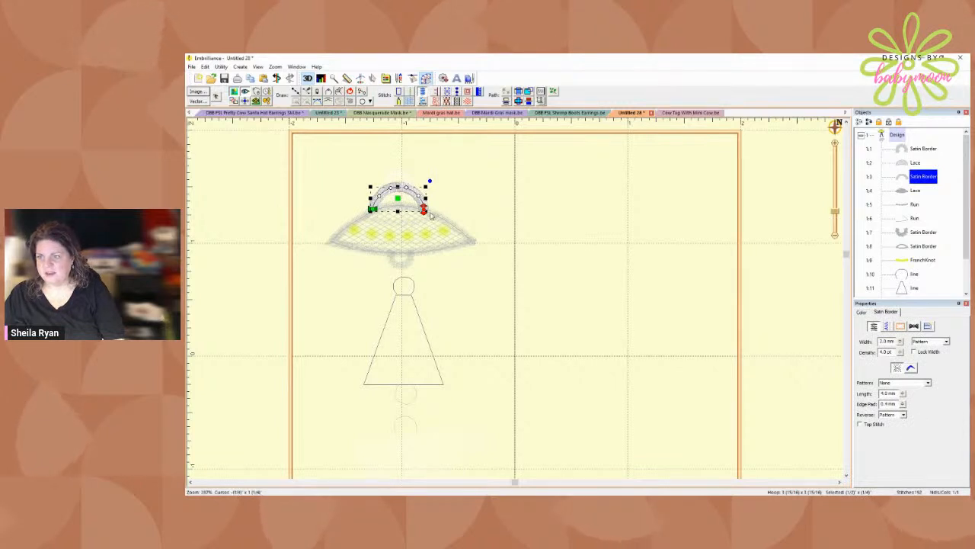
click(913, 190)
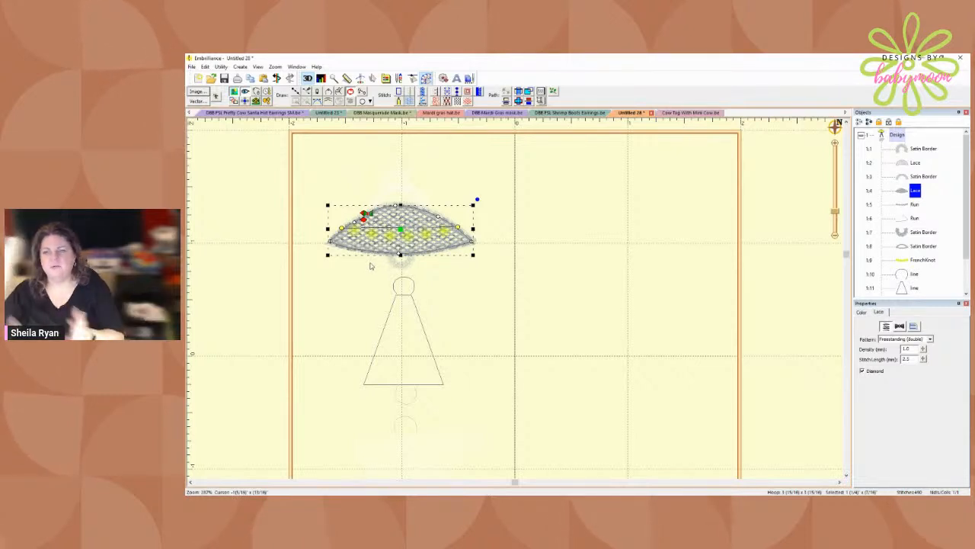
click(378, 220)
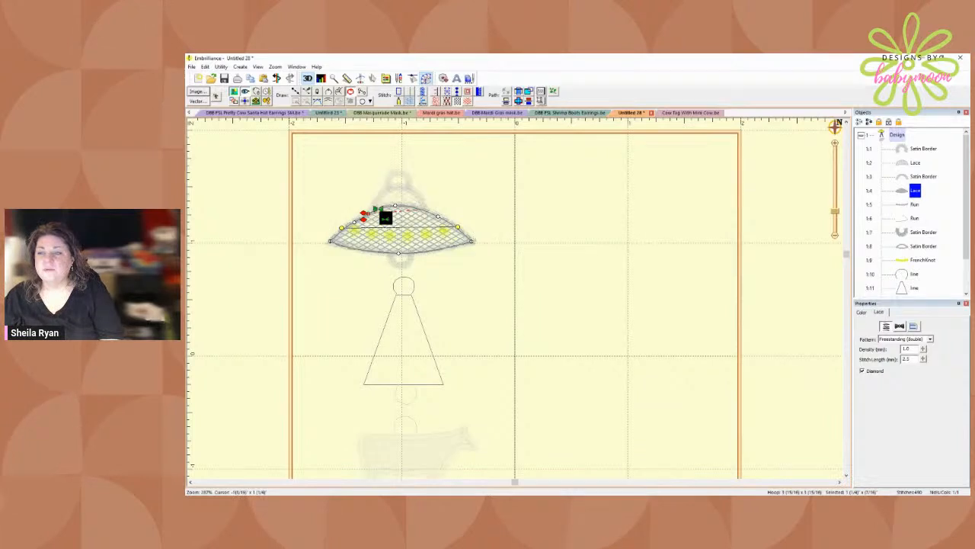
click(432, 221)
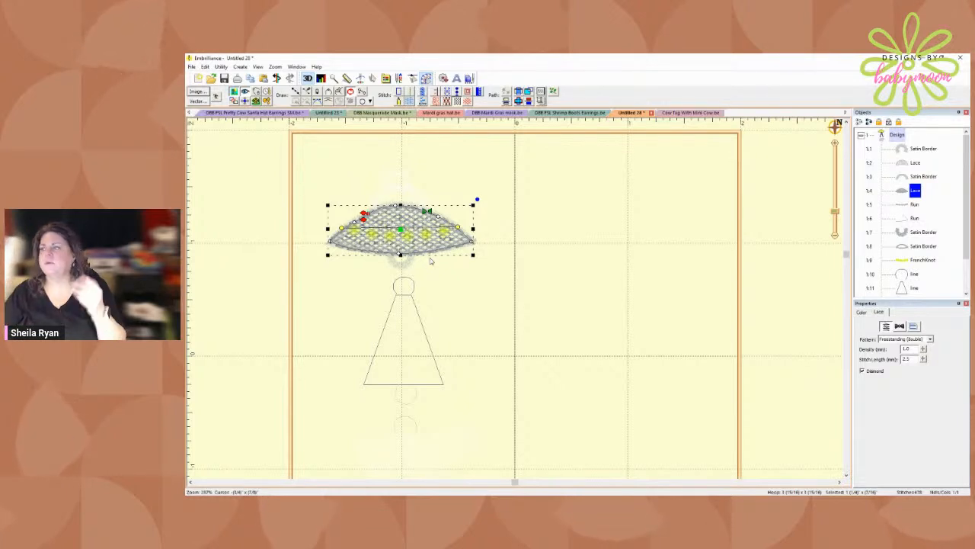
click(663, 175)
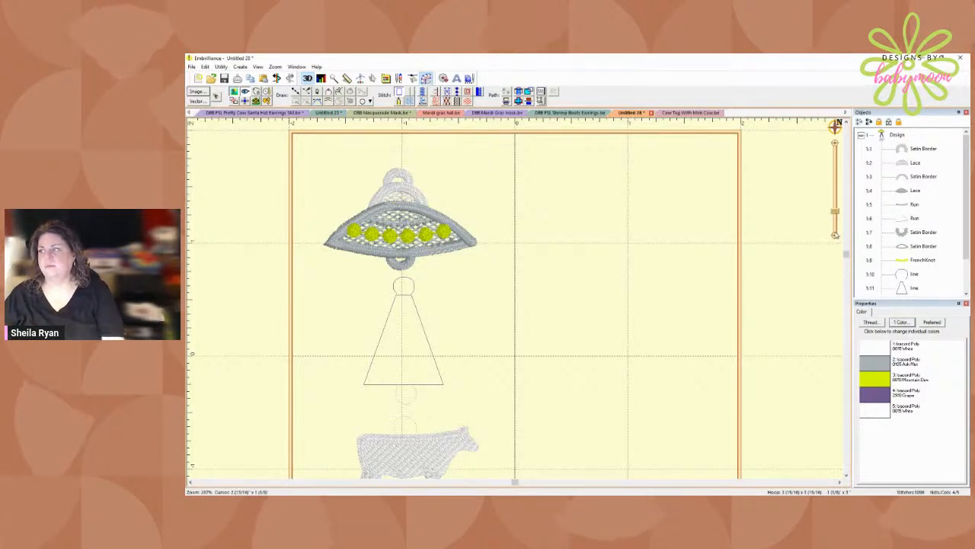
click(835, 238)
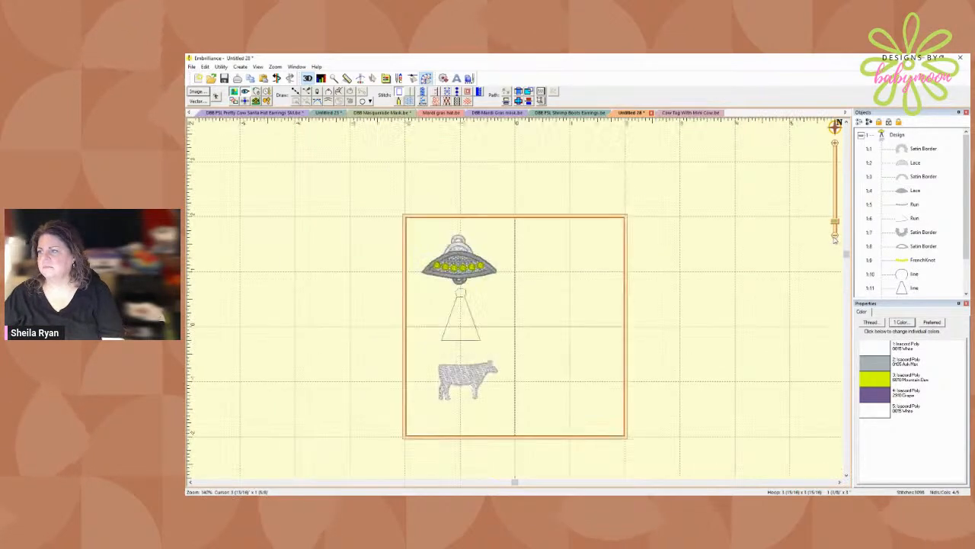
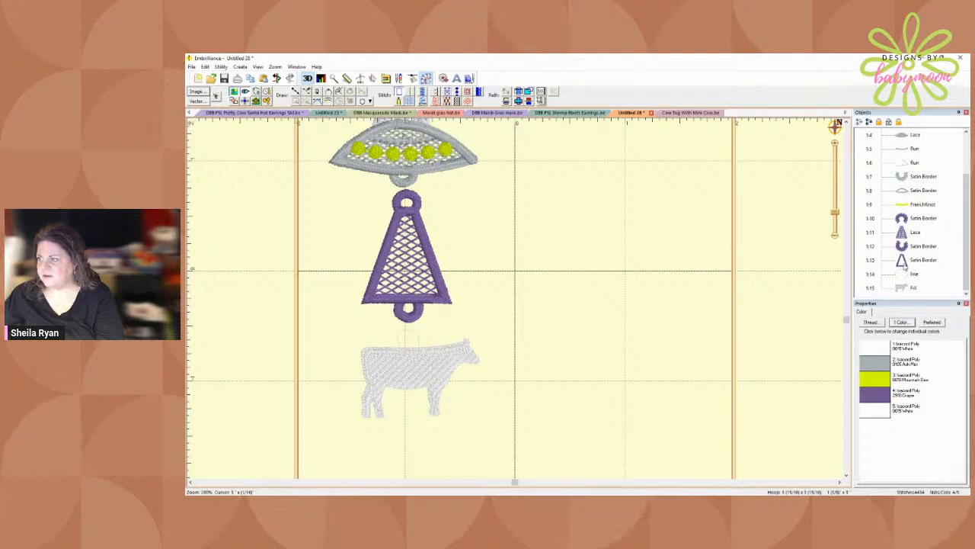
- Move the beam satin border's start and end points to its bottom edge, at the left end of the lower loop
click(905, 260)
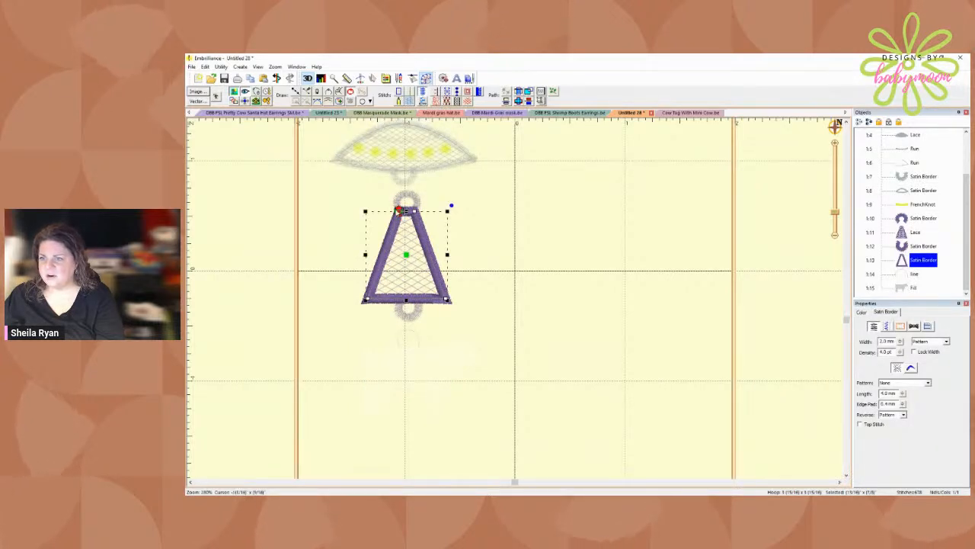
drag(404, 218, 402, 306)
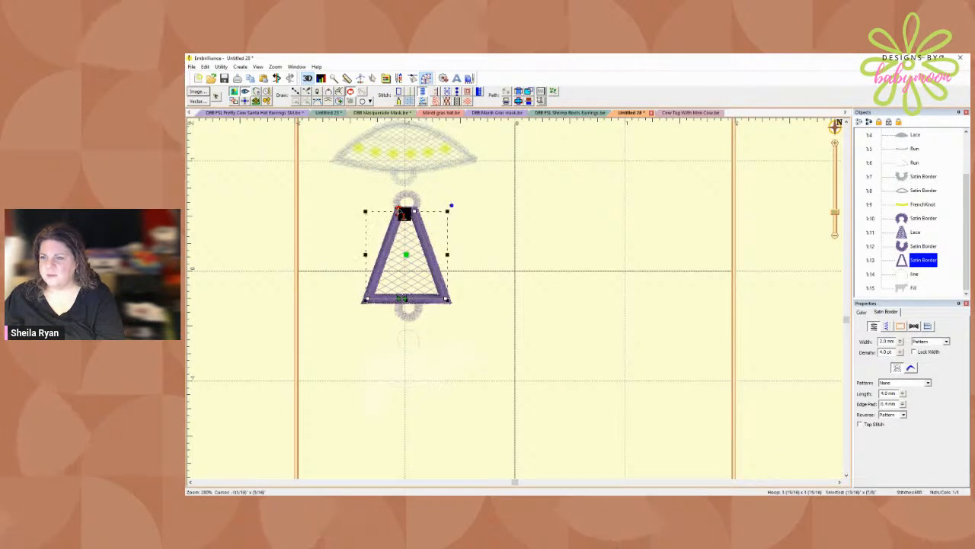
drag(400, 211, 405, 312)
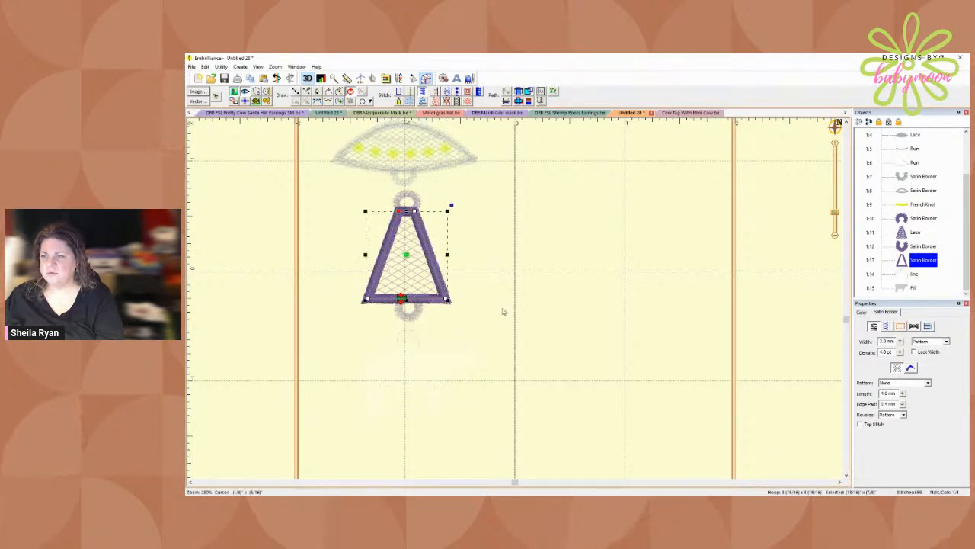
click(504, 311)
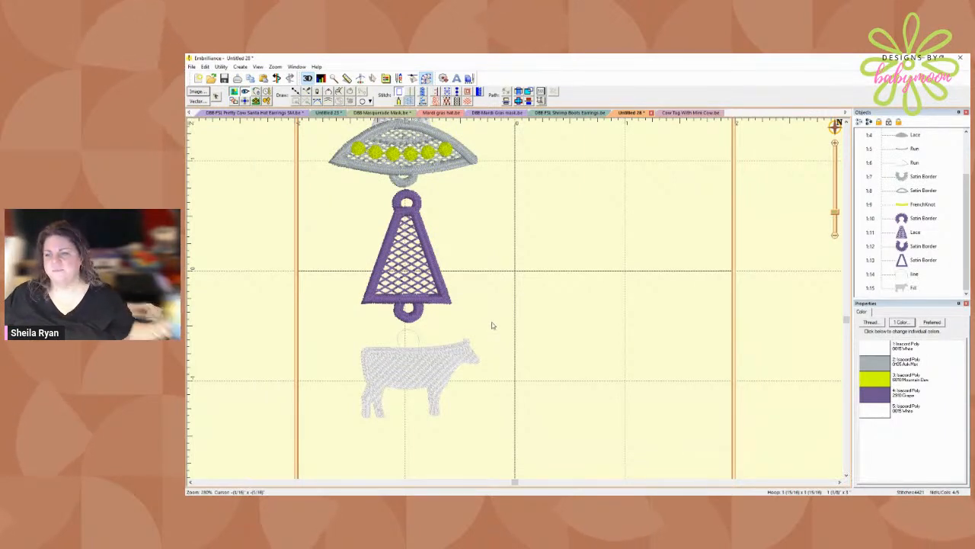
- Convert the cow's fill to lace with the Freestanding (double) pattern, after reviewing the fill's underlay settings
click(836, 235)
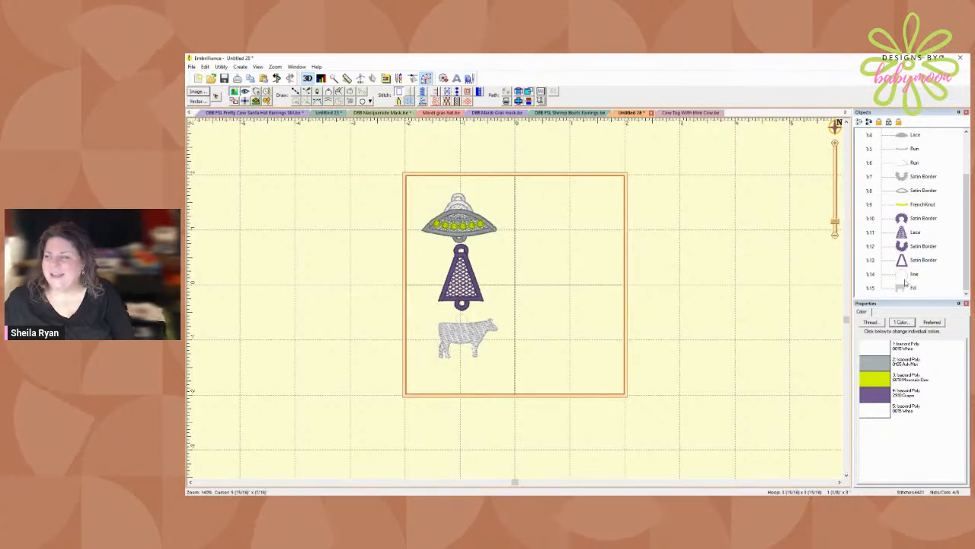
click(903, 289)
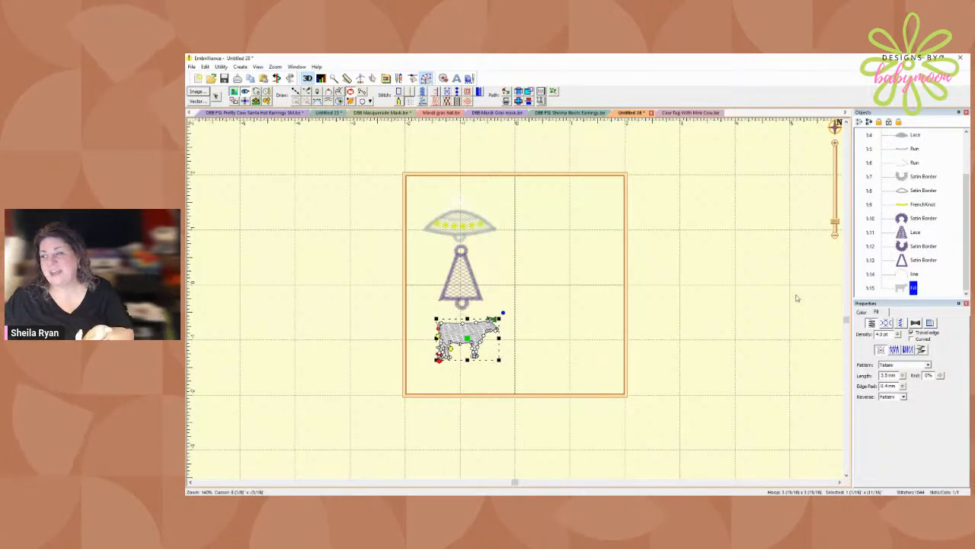
click(900, 323)
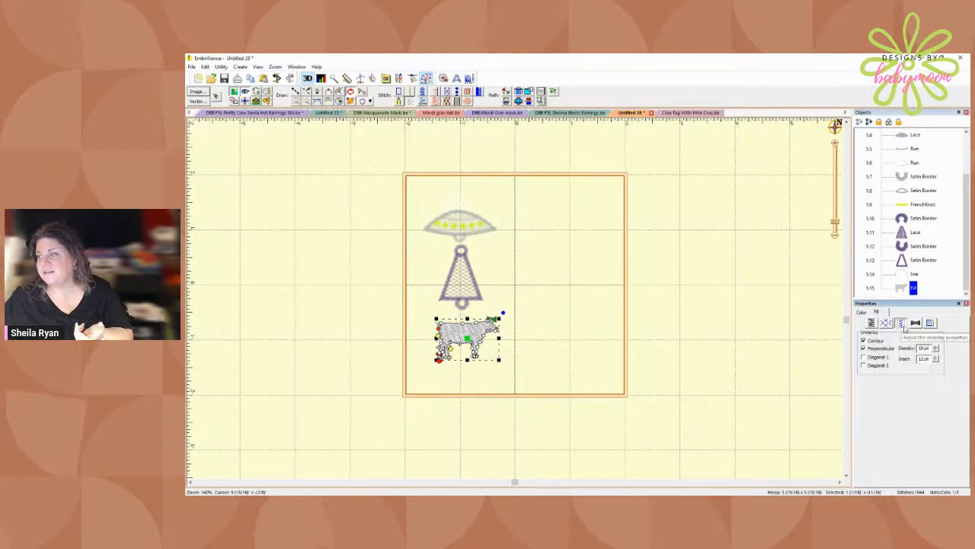
click(872, 323)
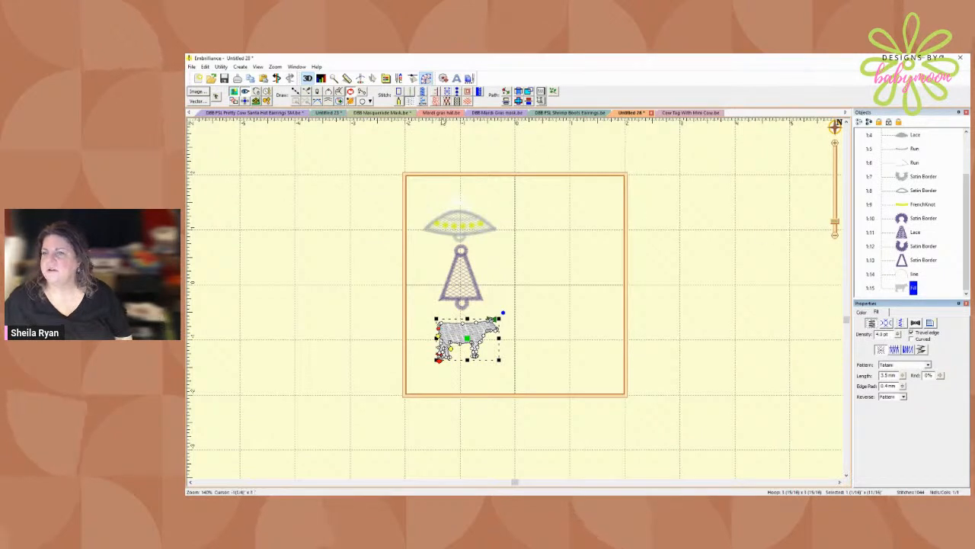
click(458, 101)
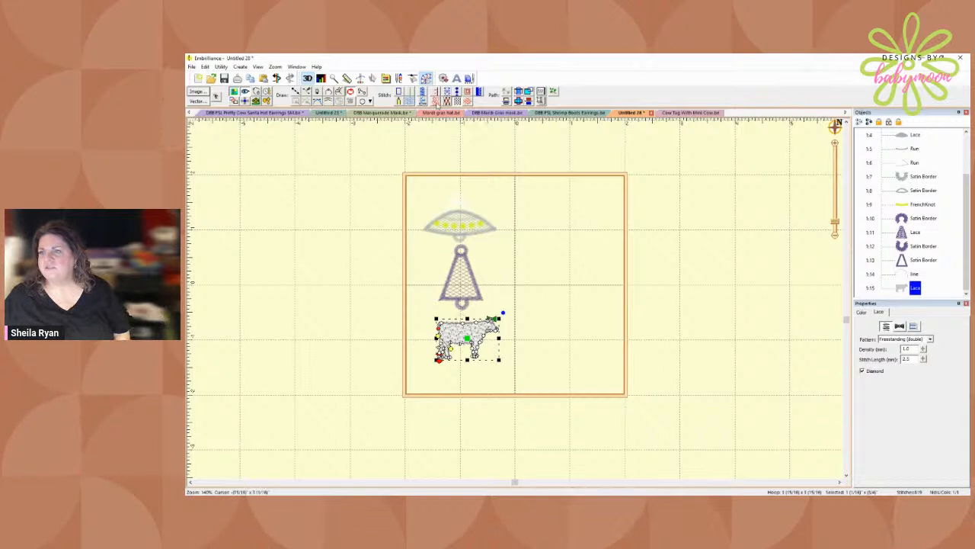
click(409, 101)
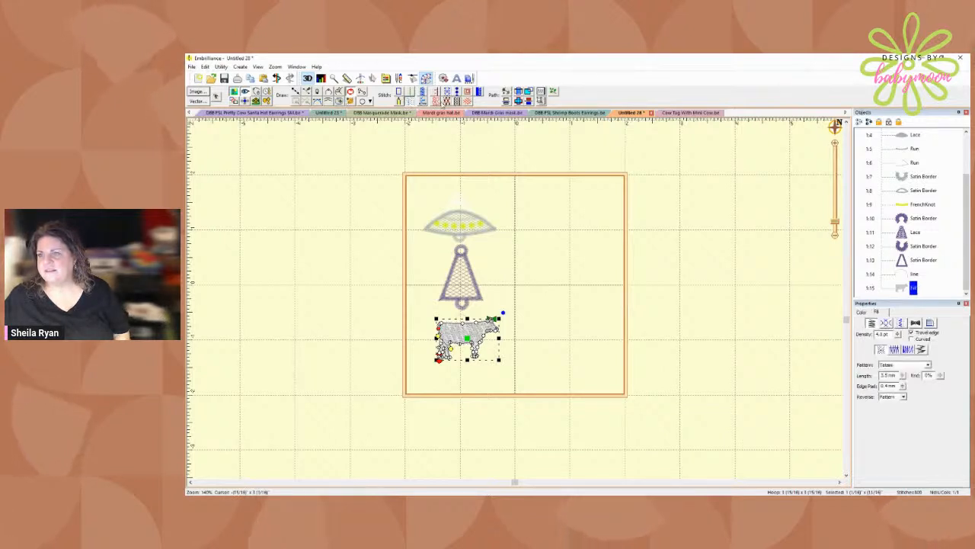
click(457, 101)
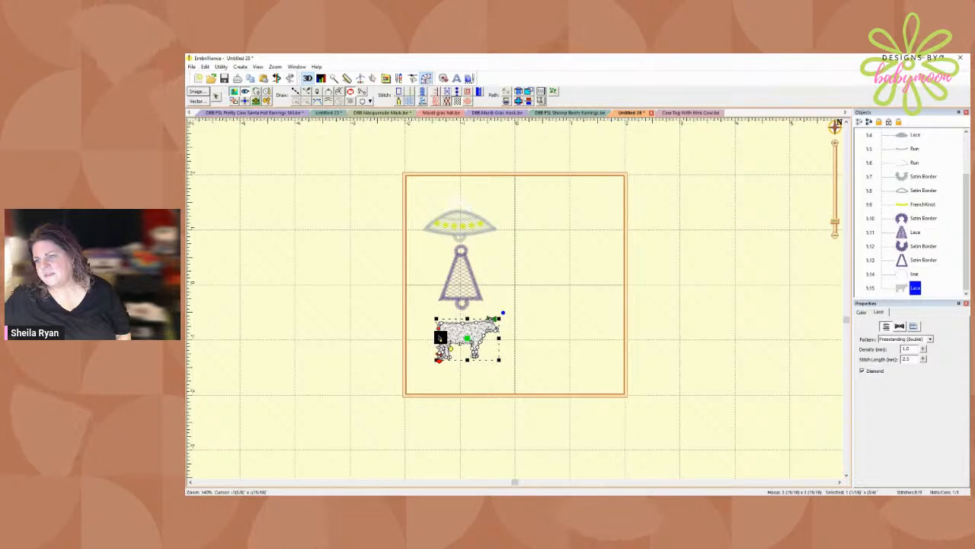
- Reposition the cow lace's angle line so it runs nearly horizontally across the lower body, from rump to chest
click(440, 336)
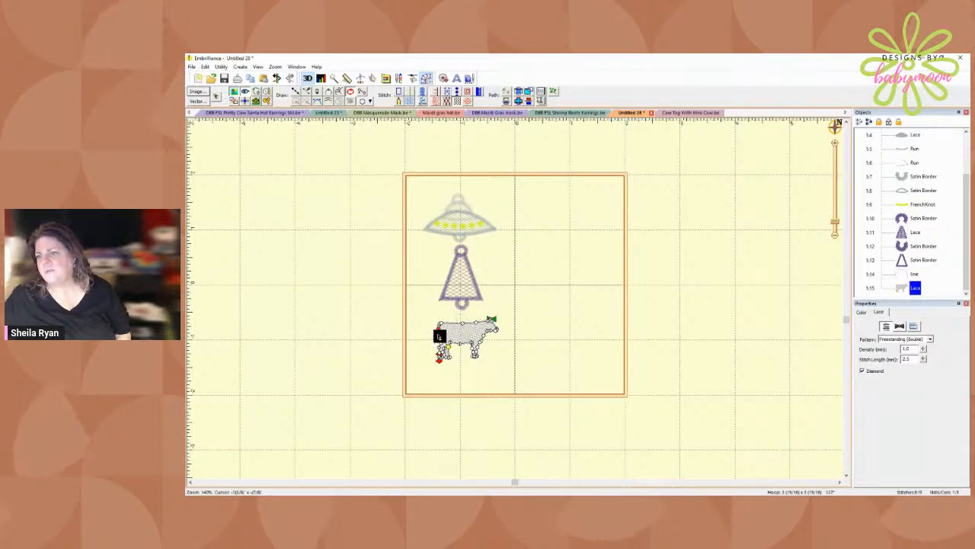
click(442, 338)
click(452, 349)
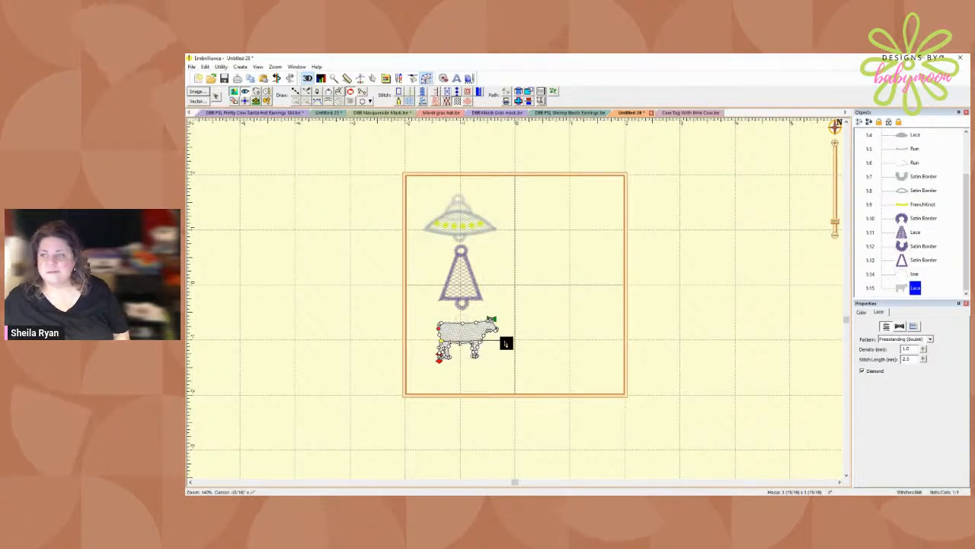
click(505, 342)
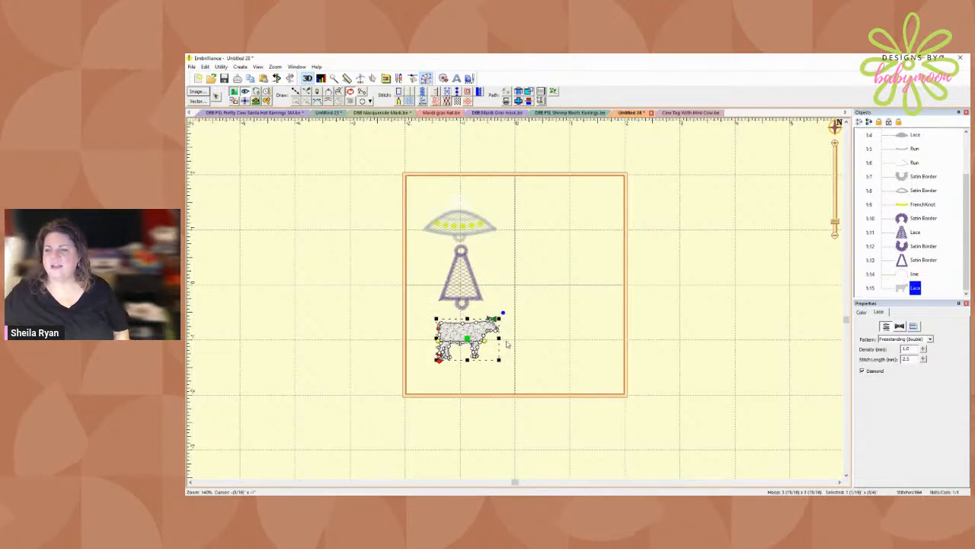
click(489, 319)
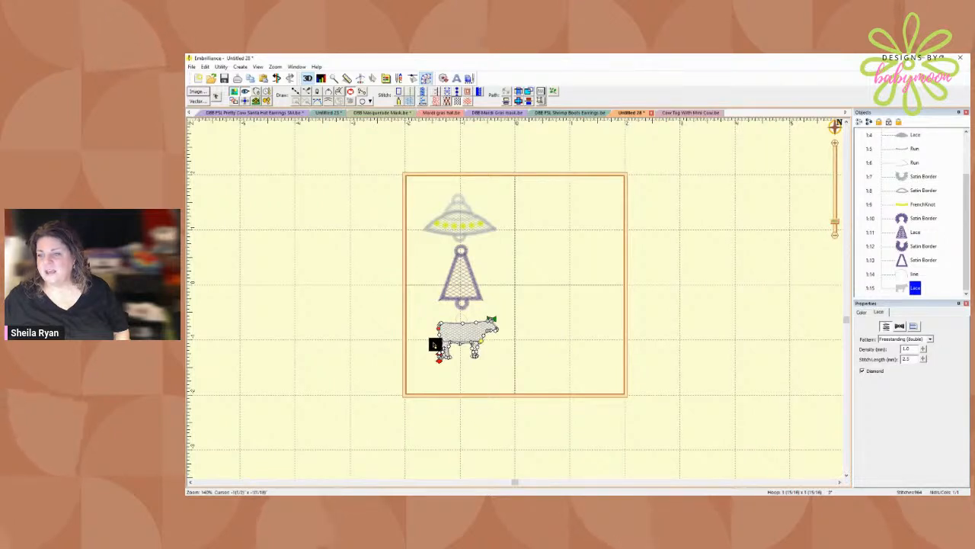
click(433, 343)
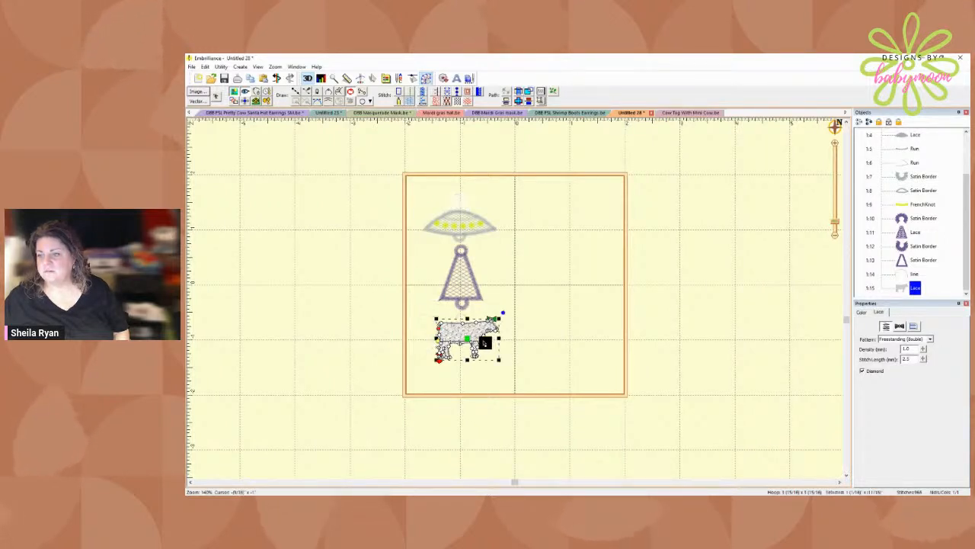
click(439, 345)
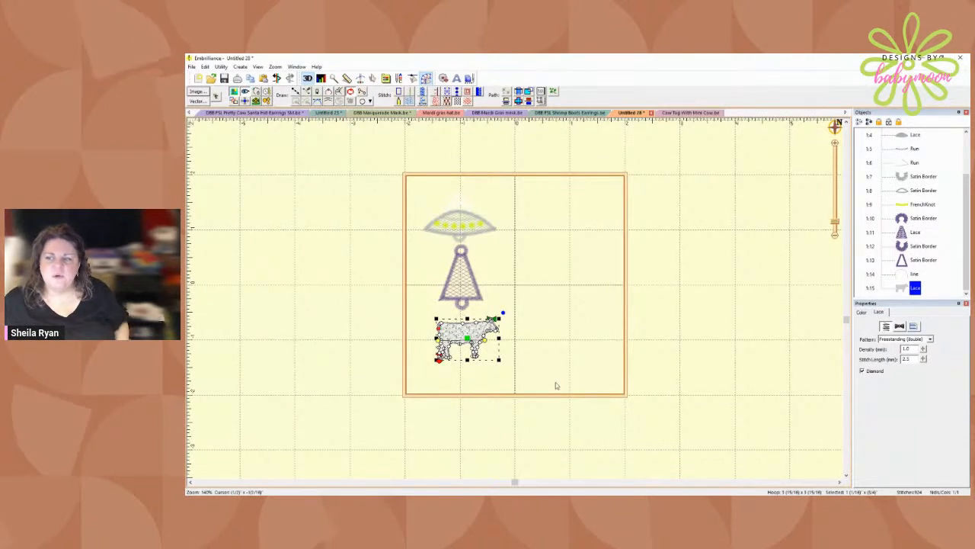
click(528, 294)
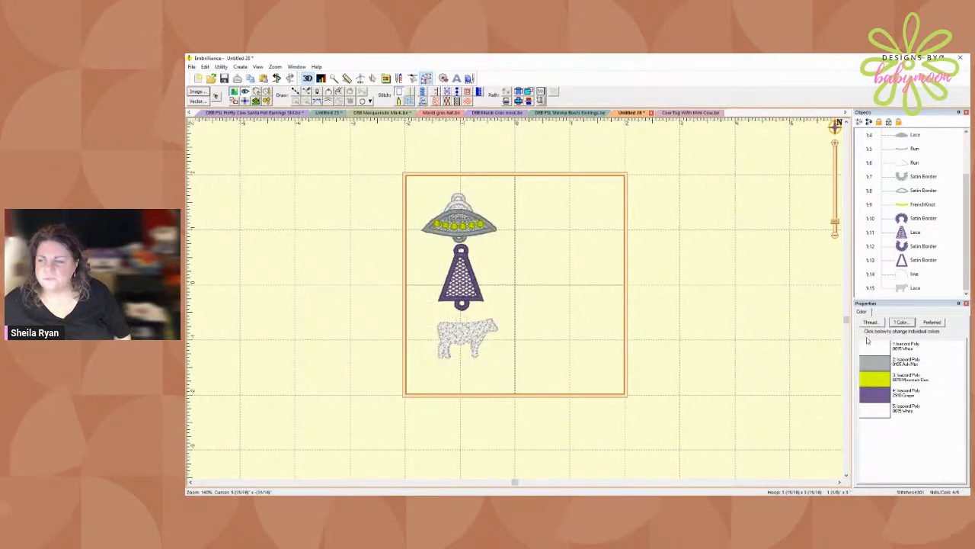
- Convert the loop above the cow to a 1.5 mm wide satin border with parallel, zig-zag and freestanding underlay
click(914, 288)
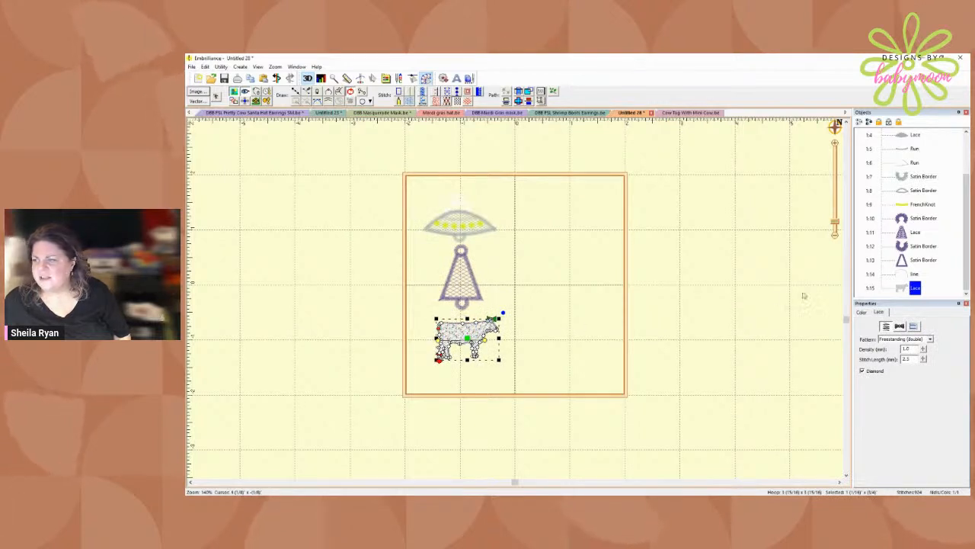
drag(835, 223, 830, 213)
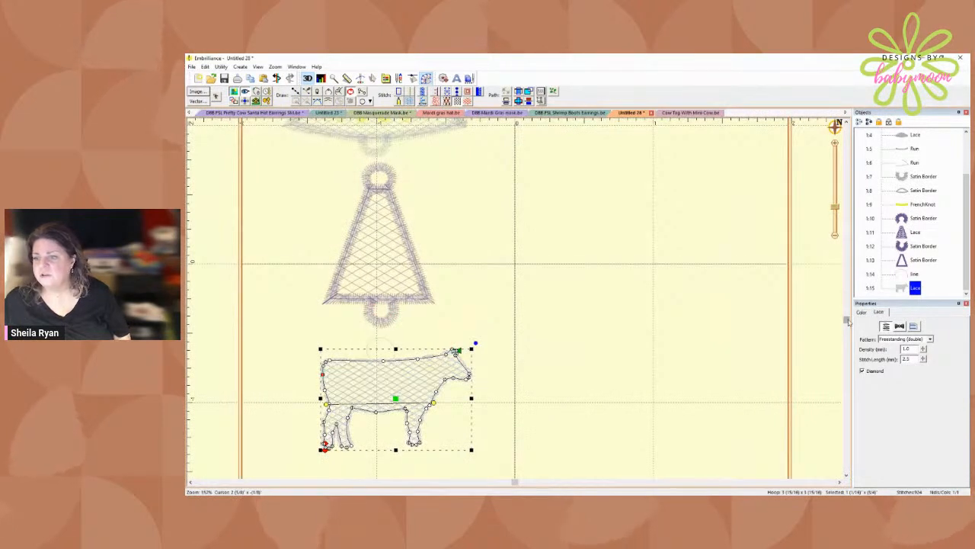
drag(845, 322, 838, 358)
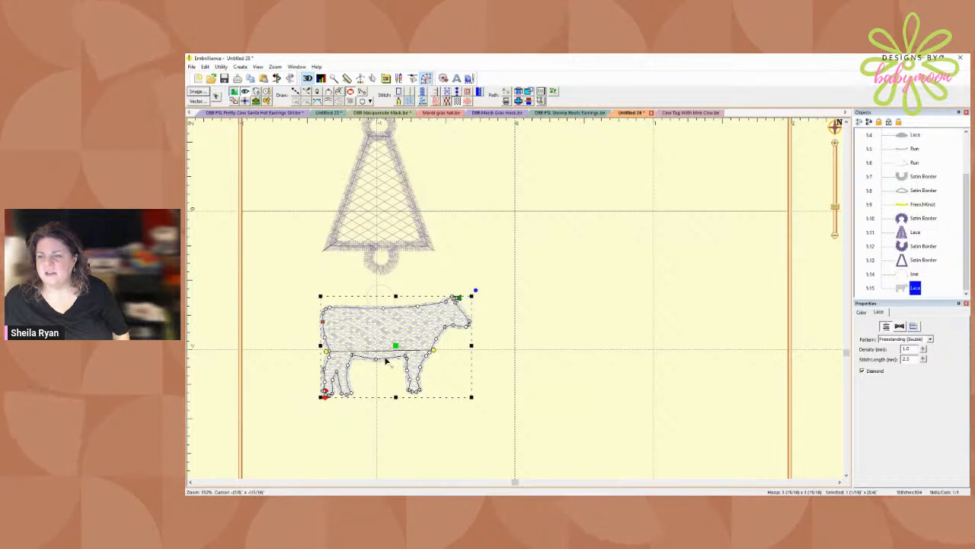
click(916, 278)
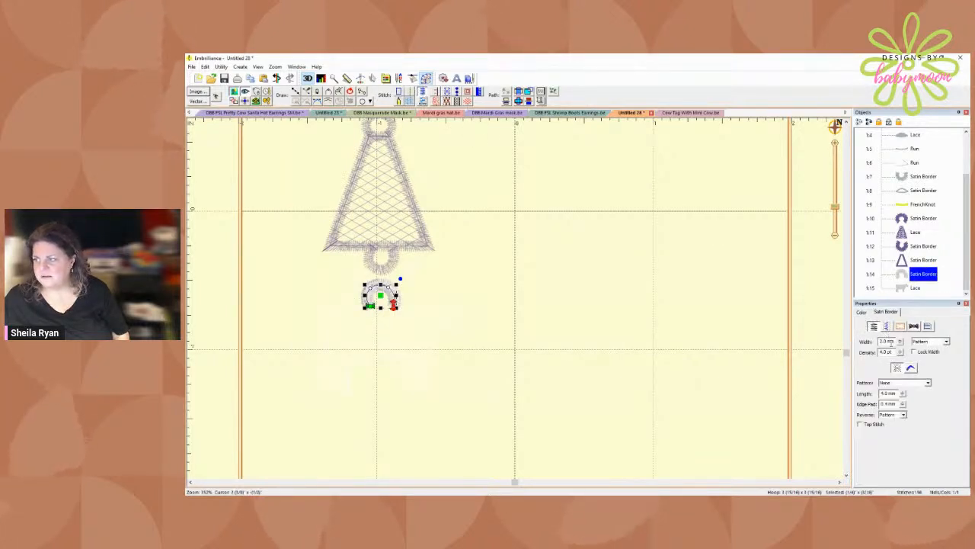
drag(888, 342, 834, 345)
text(1)
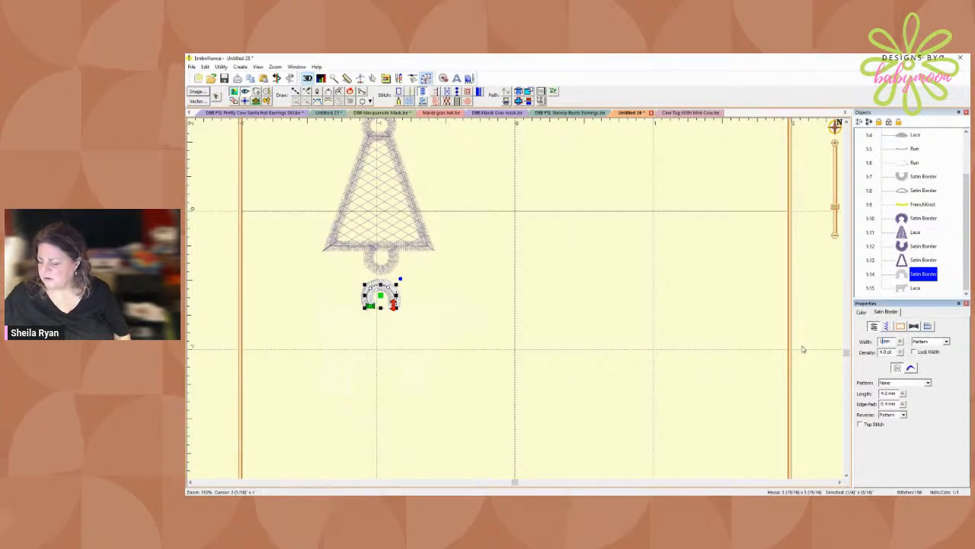
text(.5)
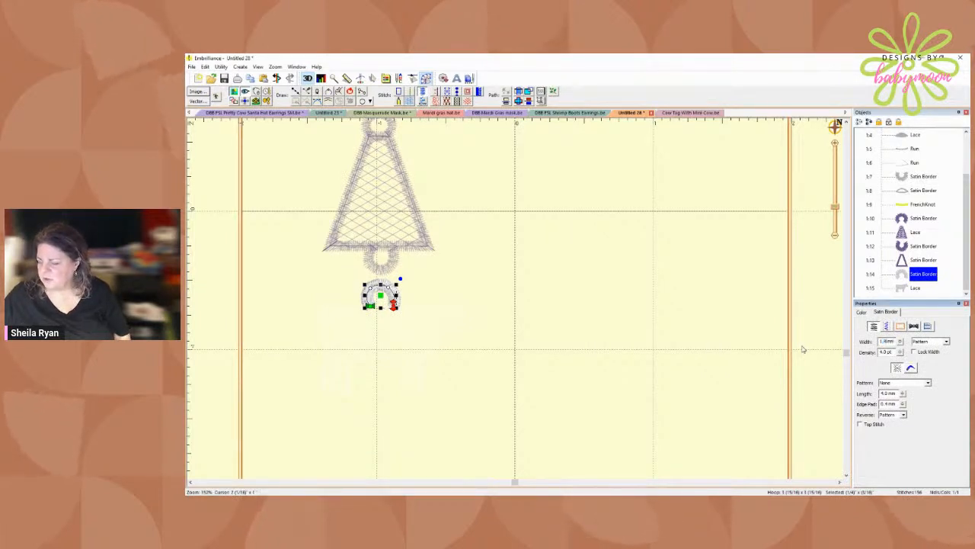
click(888, 327)
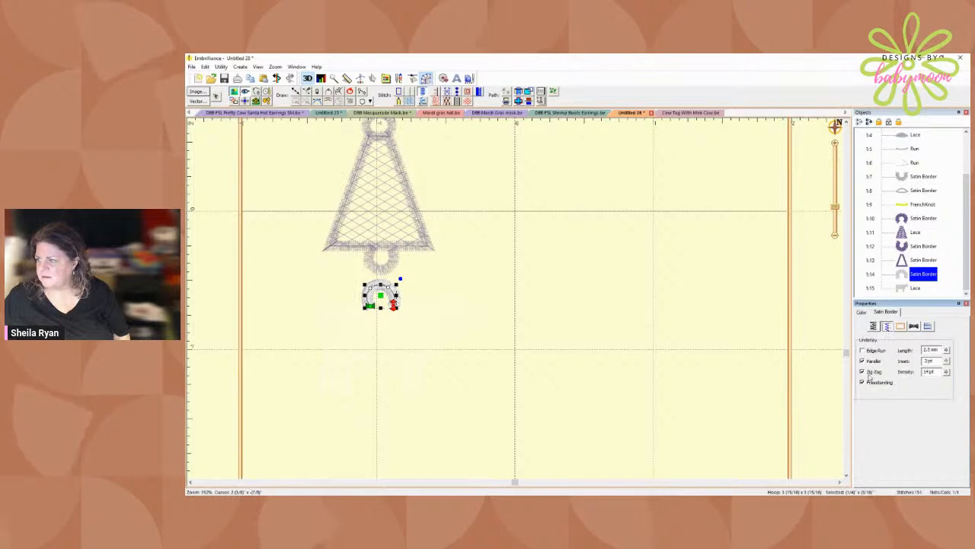
- Move the cow lace's start and end points to the loop's right base and merge the hind legs by deleting and adjusting the nodes between them
click(904, 289)
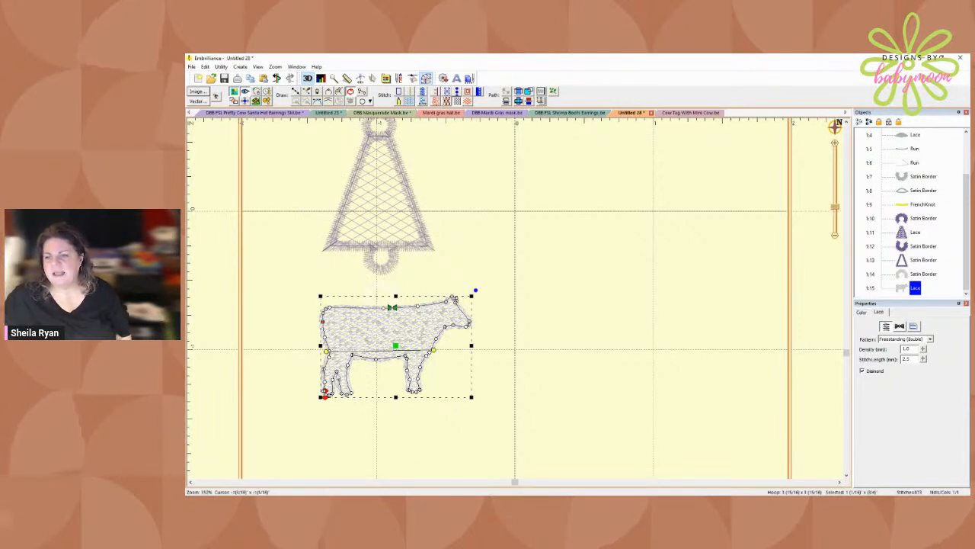
click(335, 378)
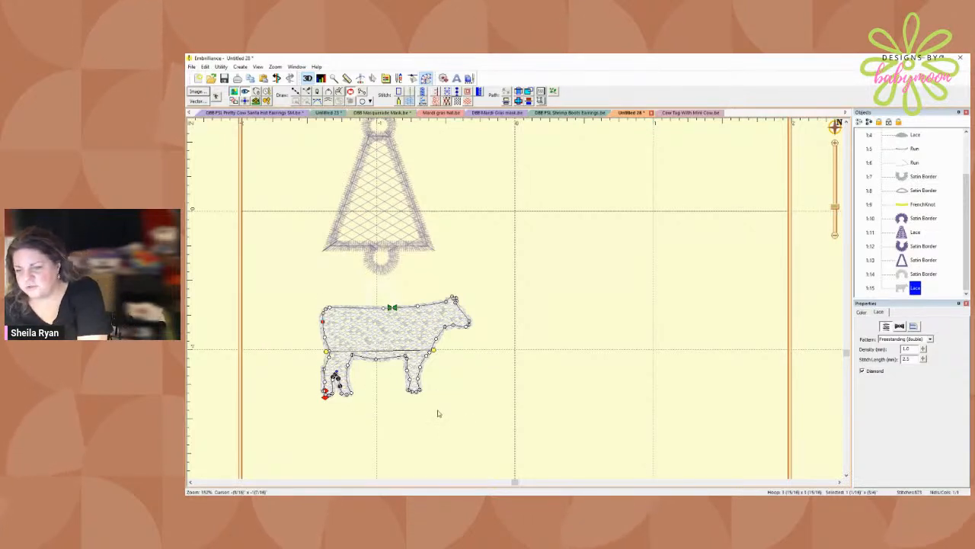
click(318, 385)
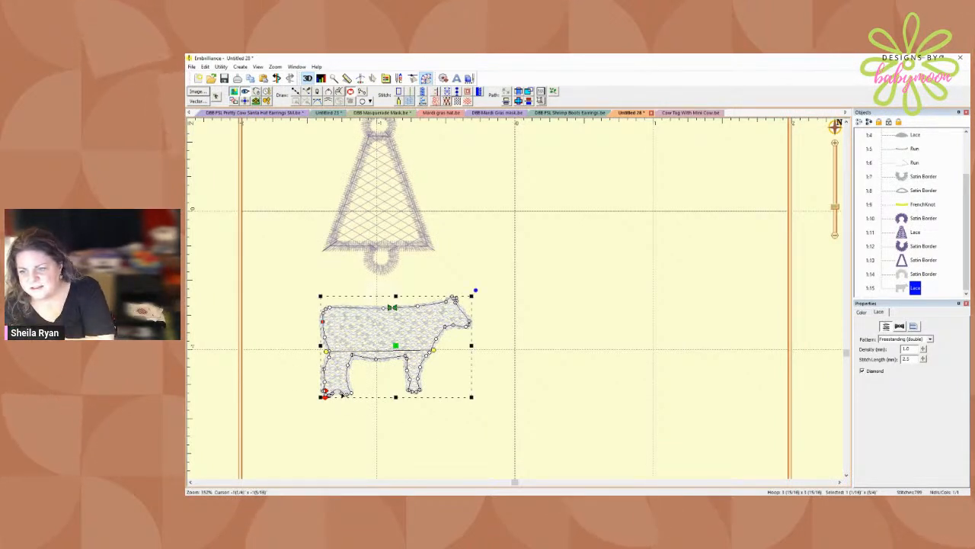
click(340, 390)
click(326, 393)
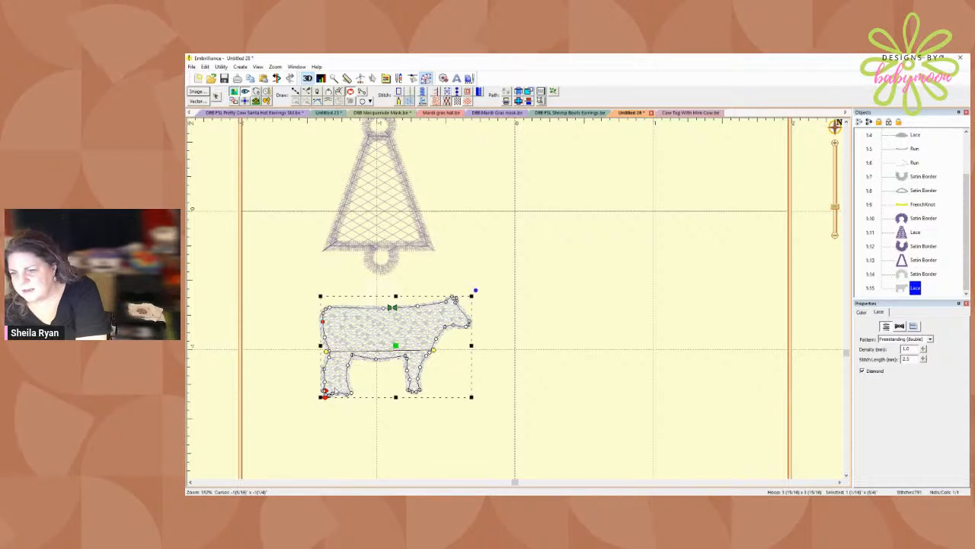
click(332, 394)
click(334, 395)
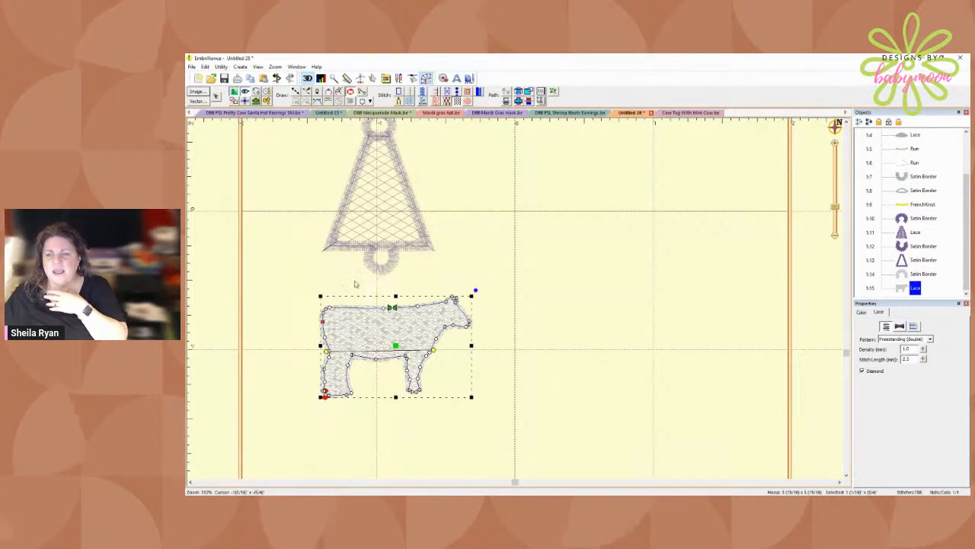
- Draw a slightly bent vertical line down the middle of the merged hind leg to separate the two legs
click(296, 92)
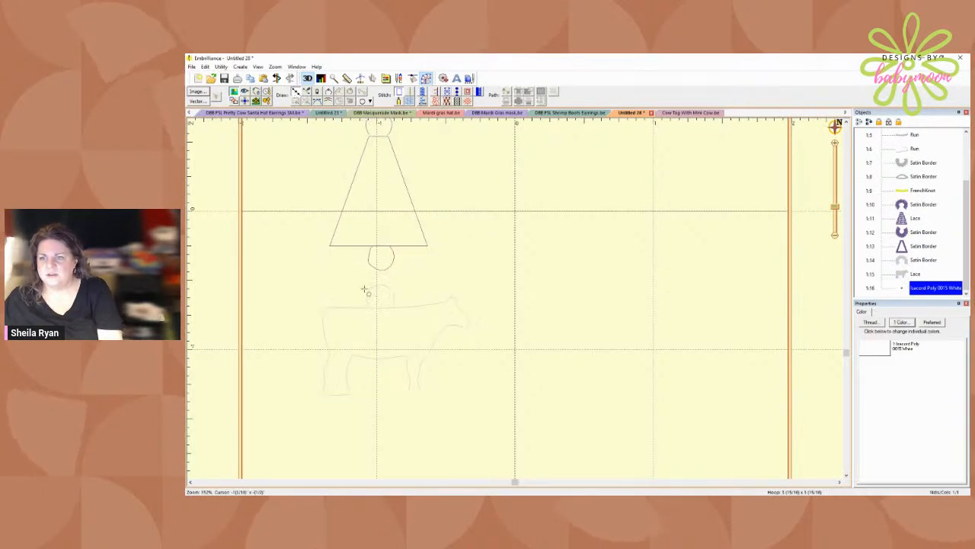
click(338, 365)
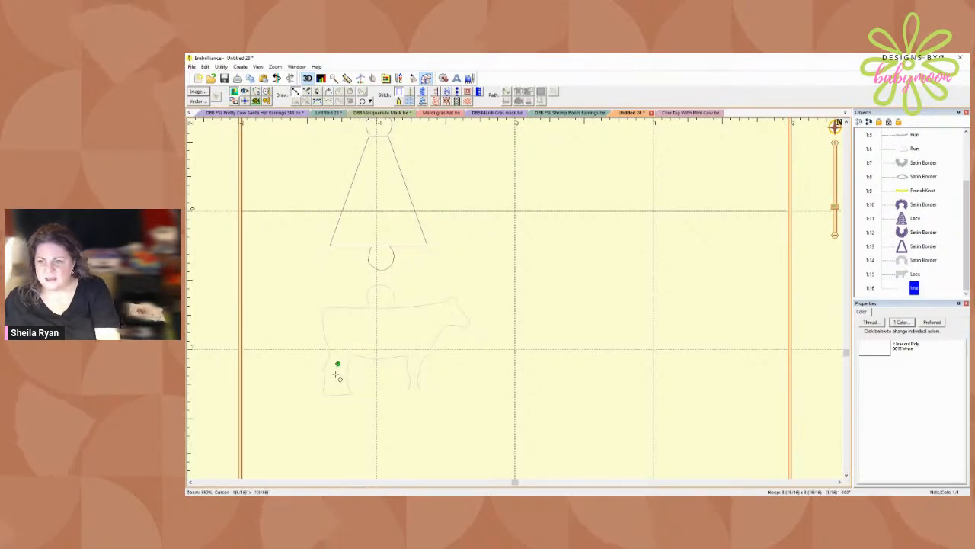
click(336, 374)
click(339, 388)
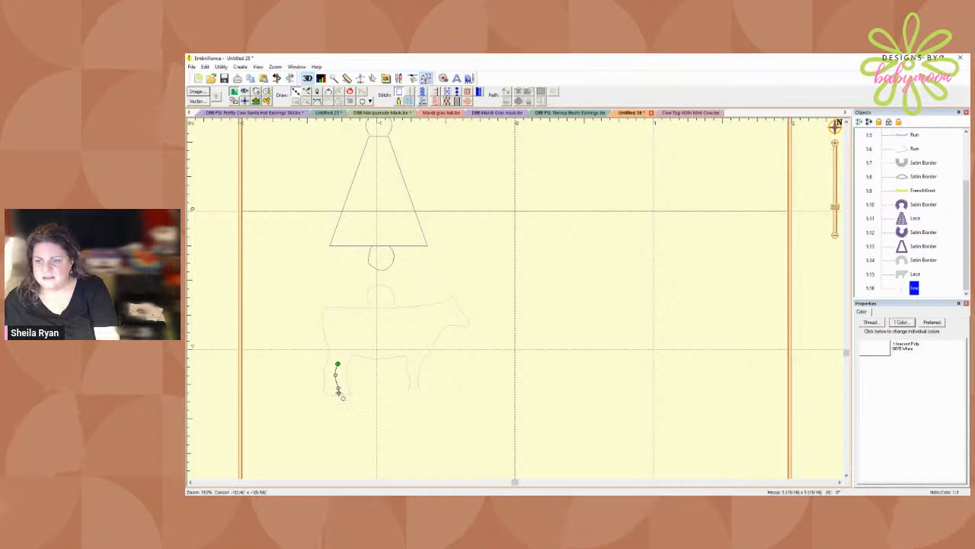
key(Return)
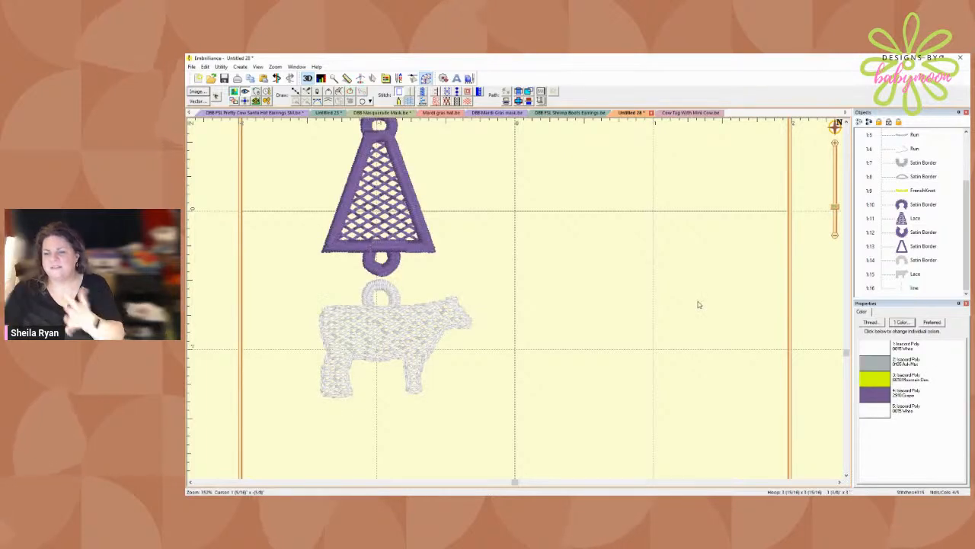
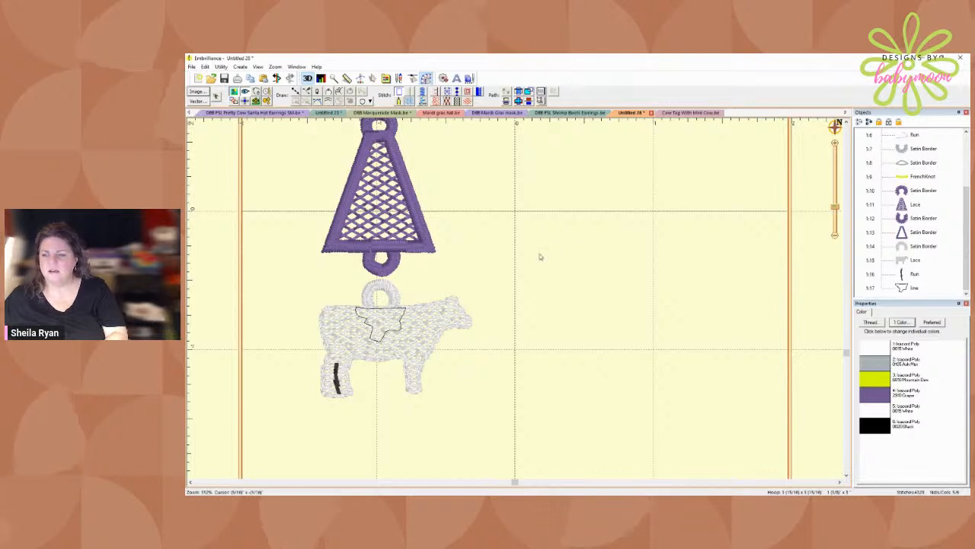
- Draw a small closed patch outline in black on the cow's face, from the top of the head to the muzzle
click(296, 92)
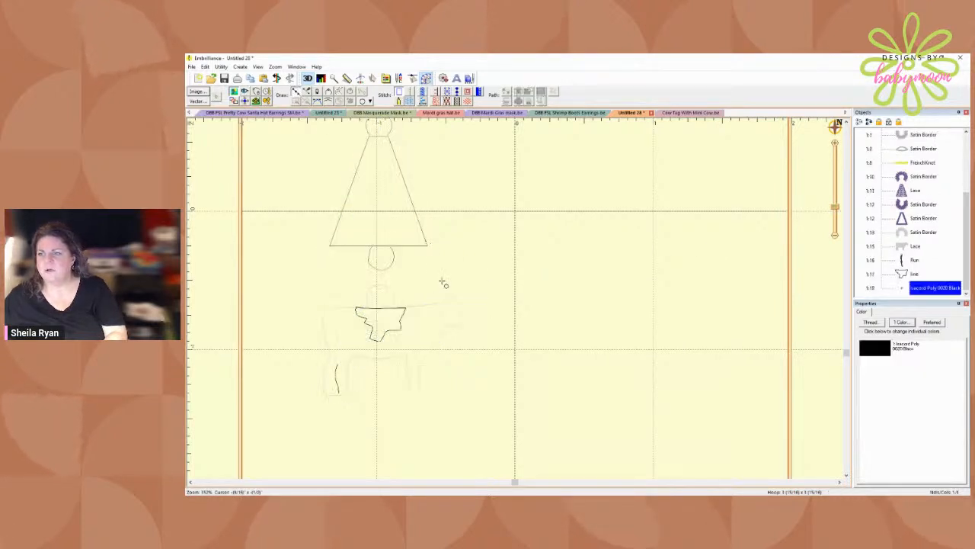
click(455, 304)
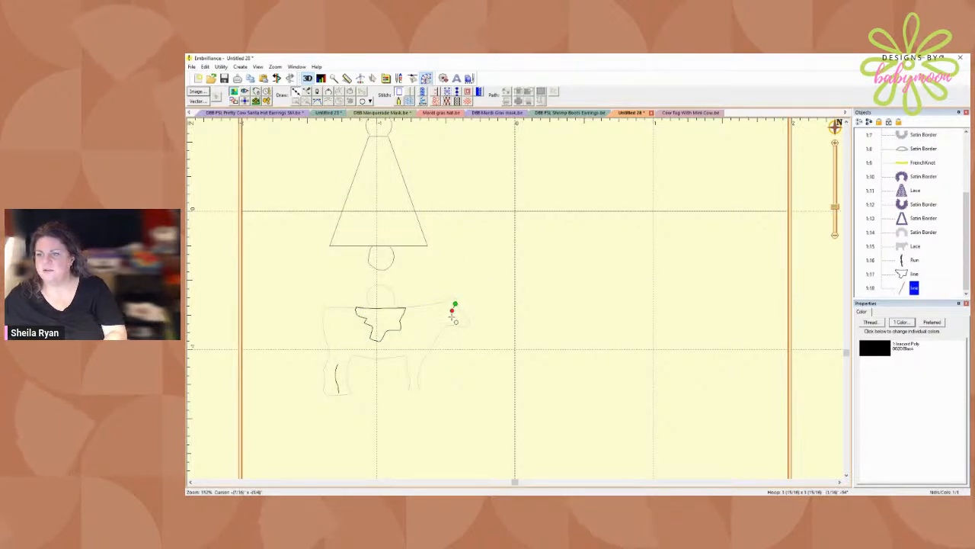
click(459, 317)
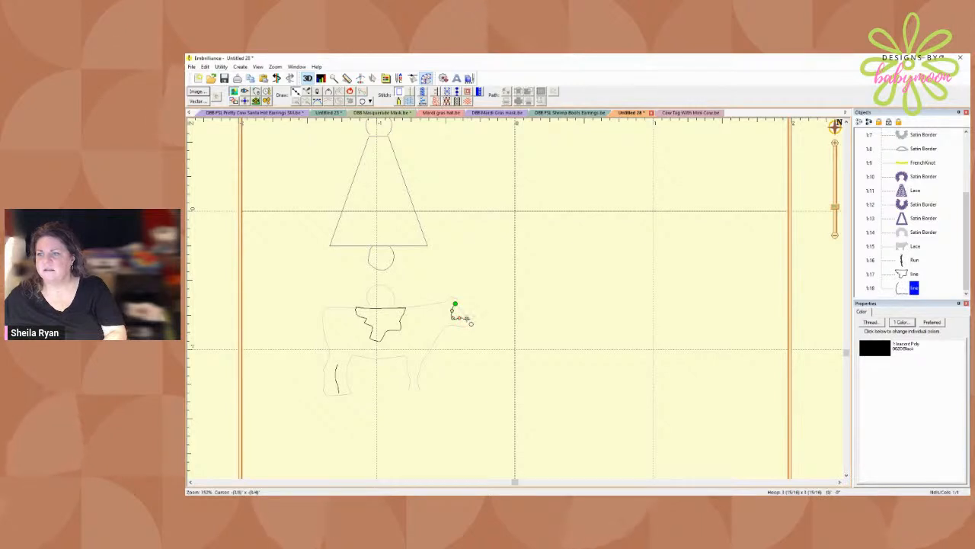
key(Return)
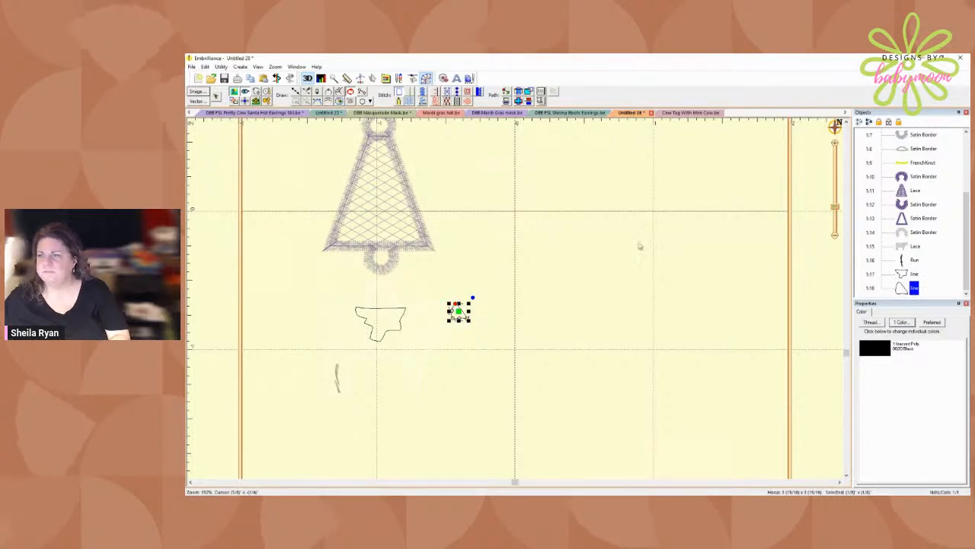
- Duplicate the cow's lace shape in place and convert the copy to a satin border
click(723, 269)
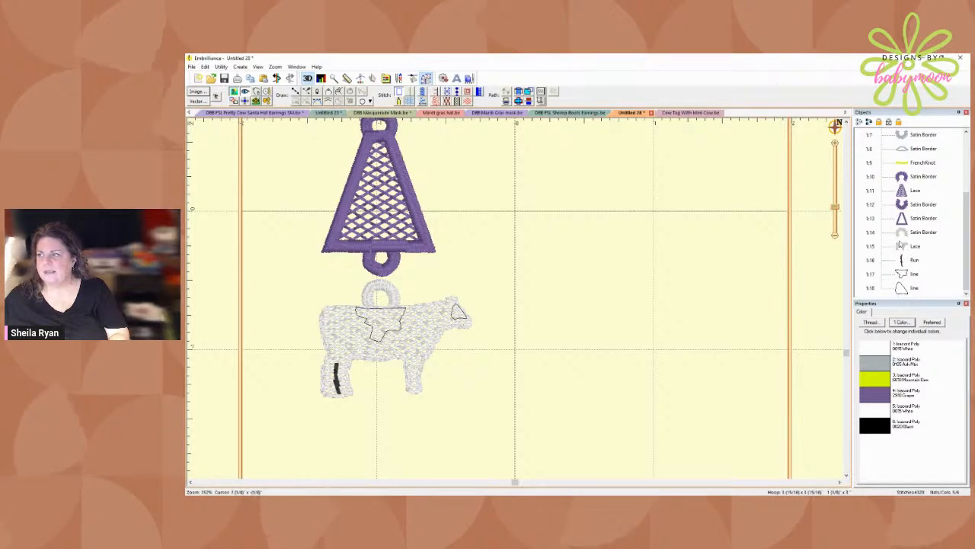
click(459, 323)
click(250, 79)
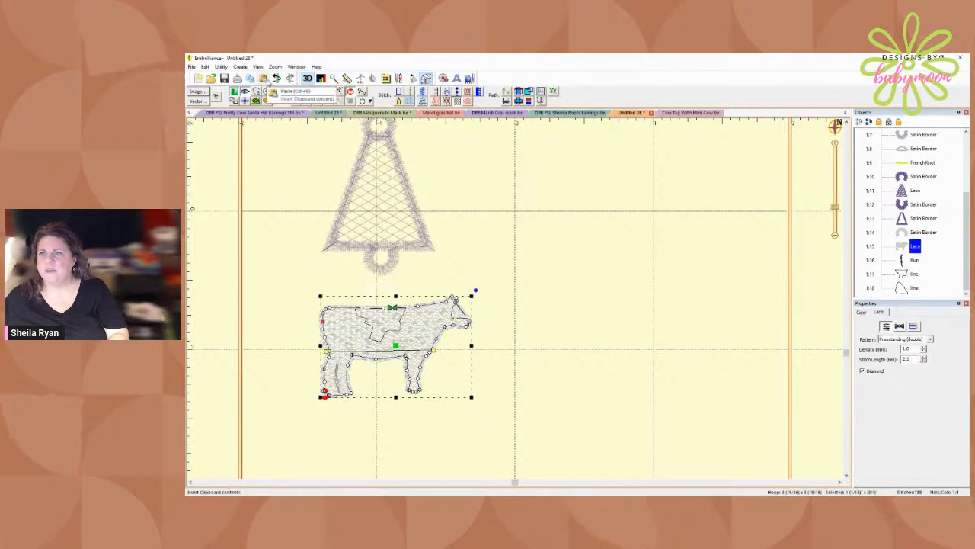
click(263, 78)
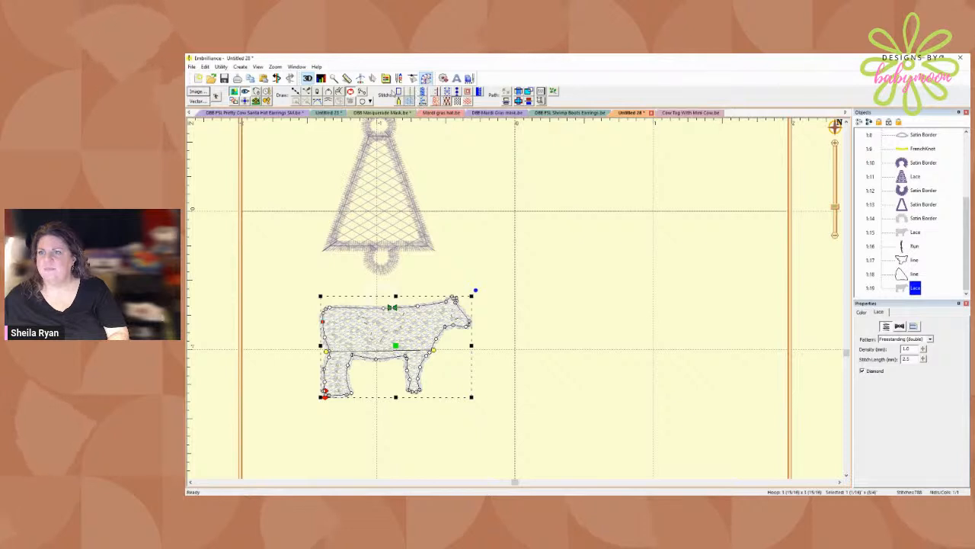
click(409, 100)
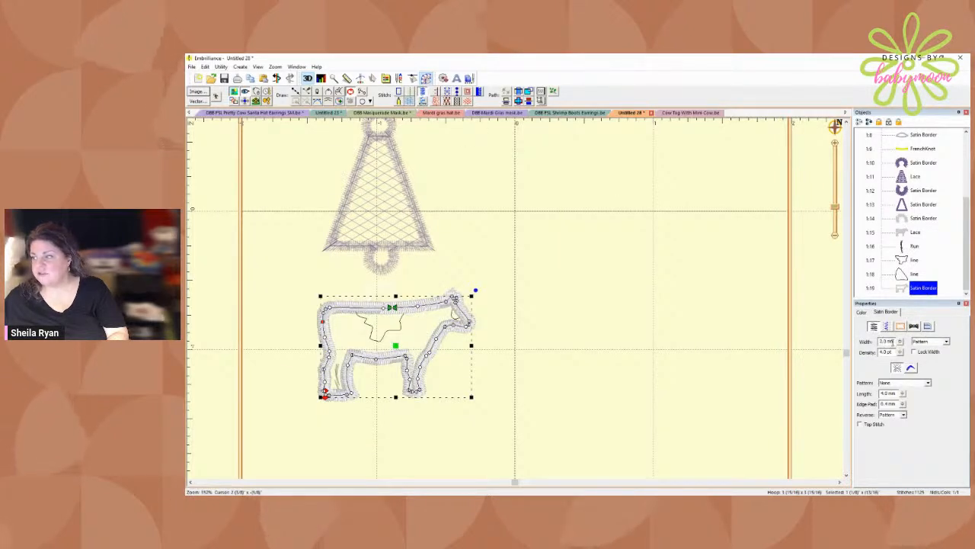
- Recolor the leg run line, both patch outlines and the cow's satin border to Isacord Poly 0020 Black
click(909, 246)
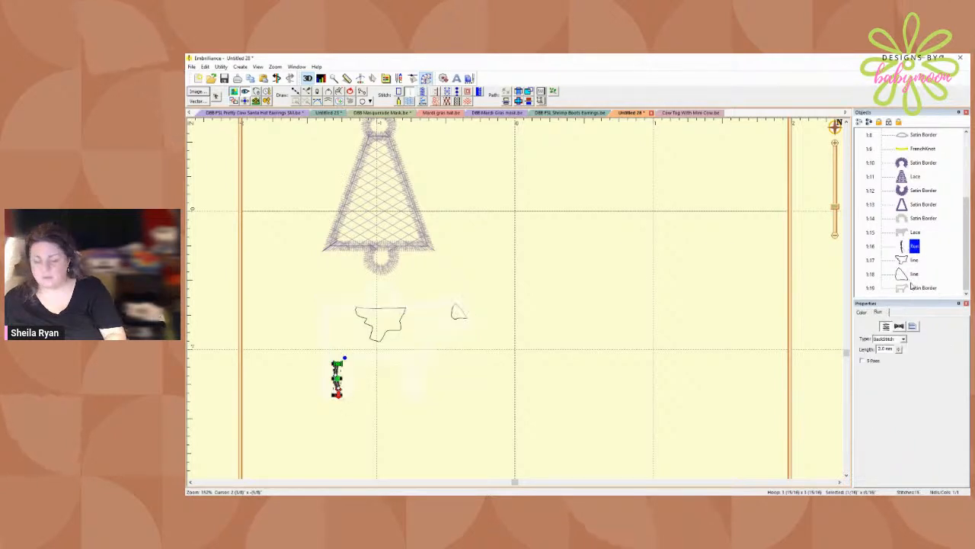
shift+click(915, 292)
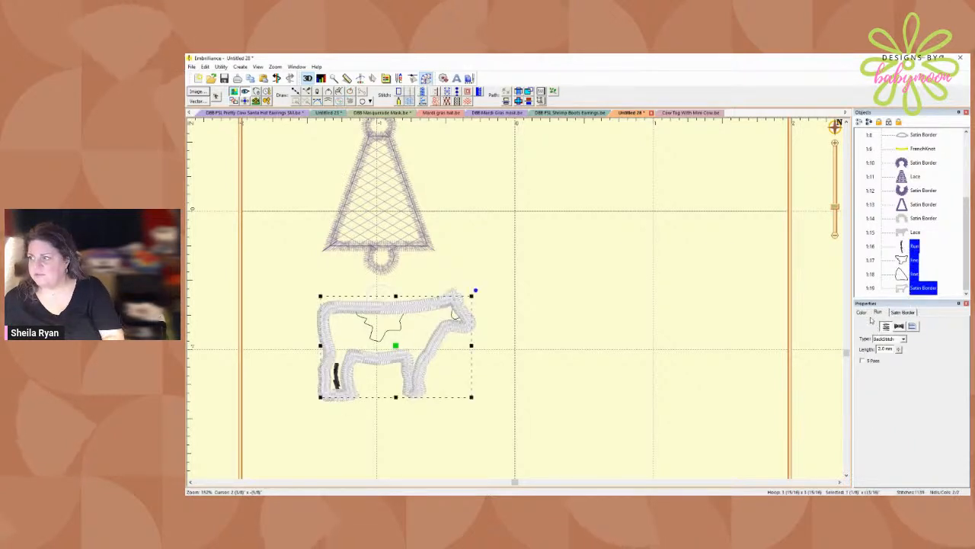
click(903, 322)
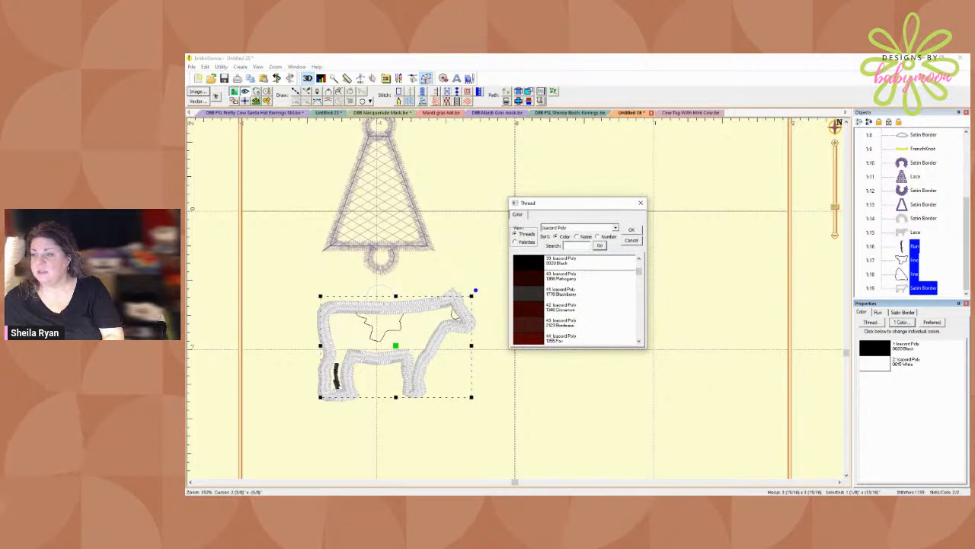
click(631, 229)
click(659, 240)
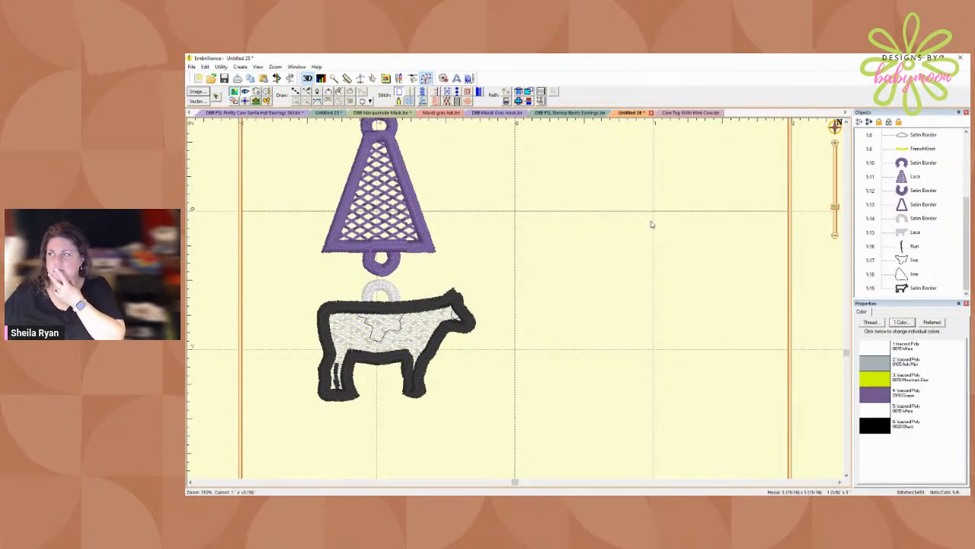
- Convert the cow's back and face patch outlines to fill stitches and set their density to 8 pt
click(915, 260)
shift+click(913, 273)
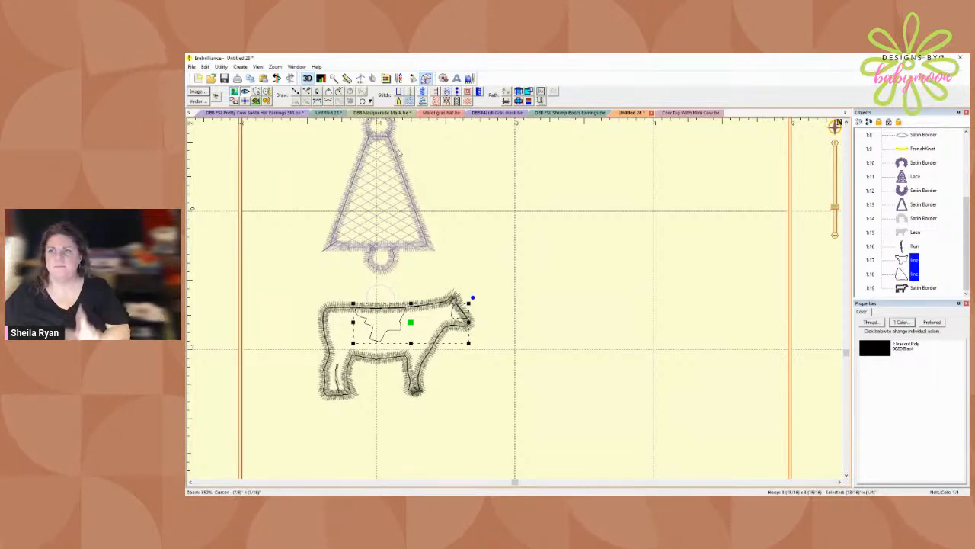
click(410, 101)
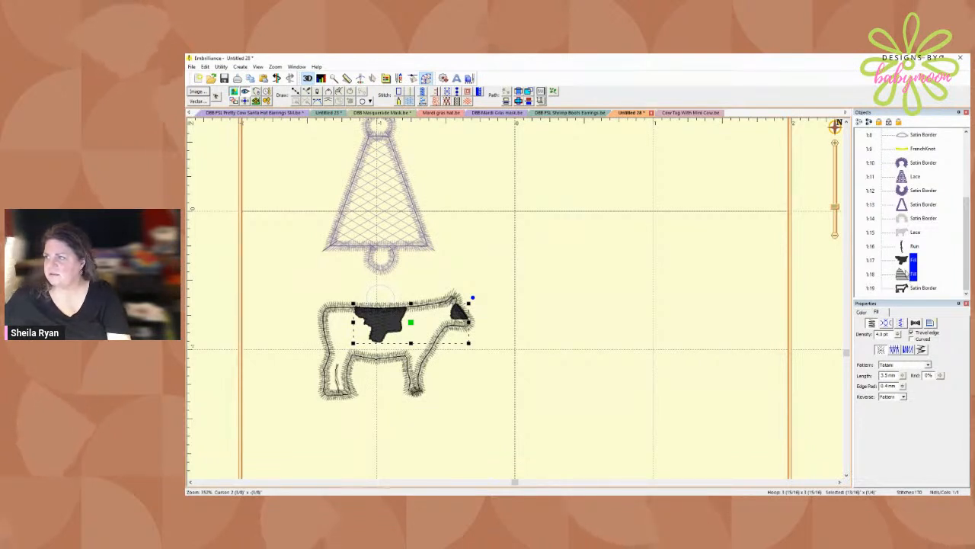
click(882, 334)
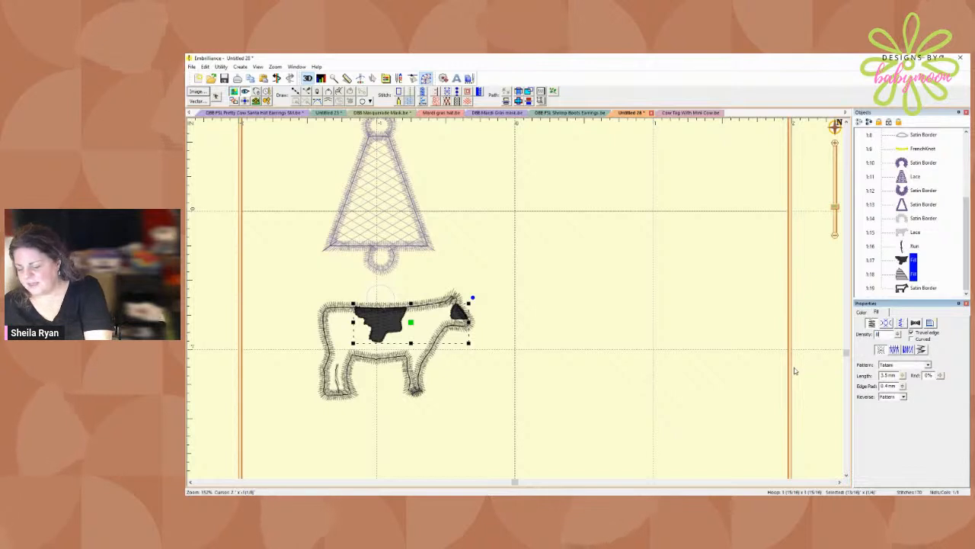
text(6)
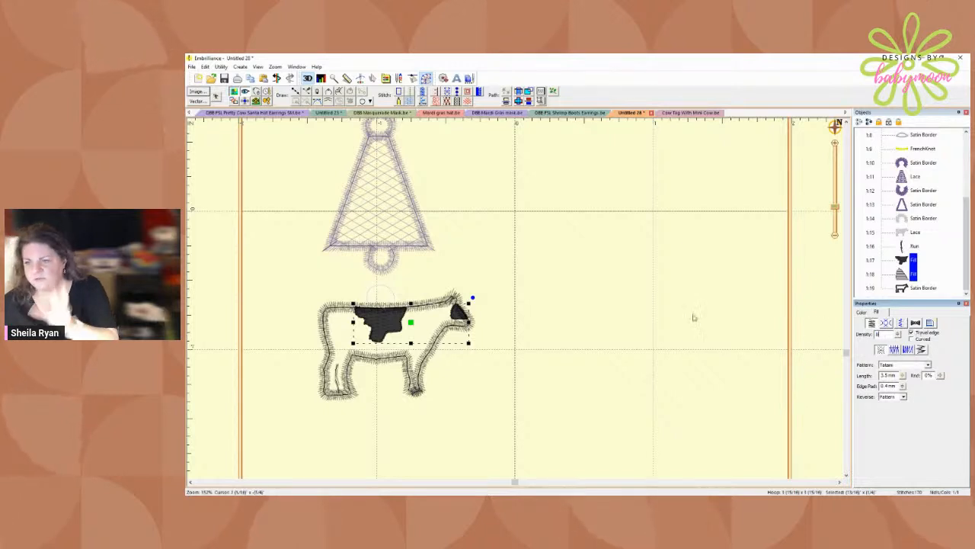
click(720, 307)
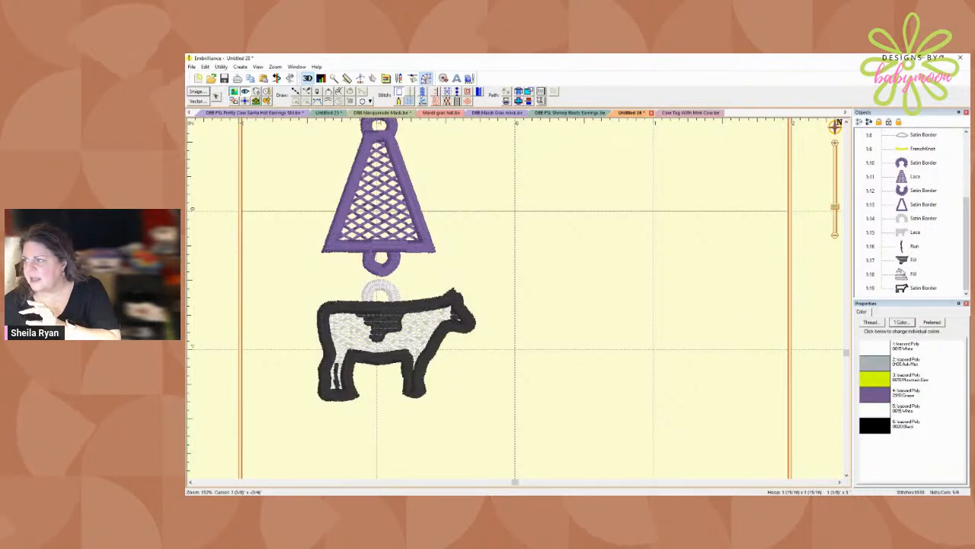
- Check the underlay settings of the cow's back patch and face patch fills
click(903, 261)
click(901, 323)
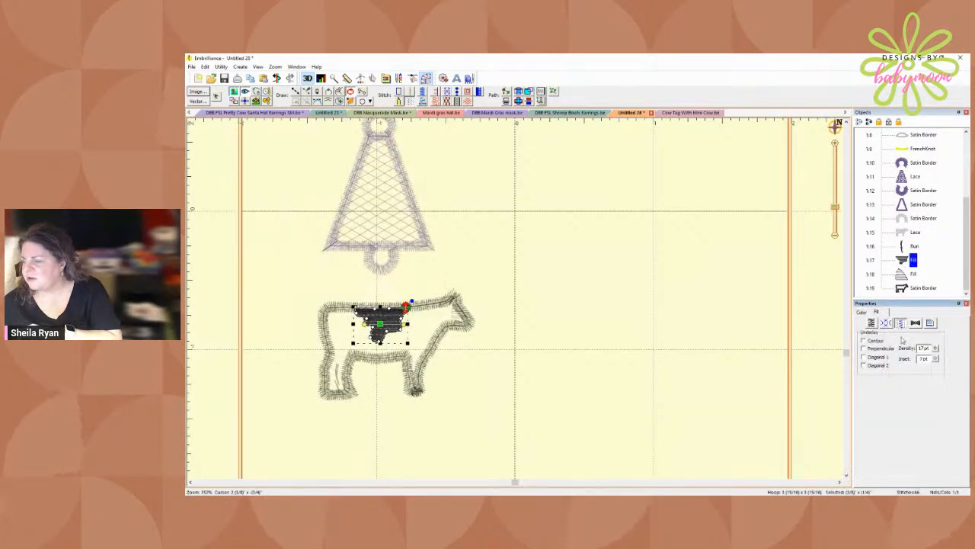
click(905, 276)
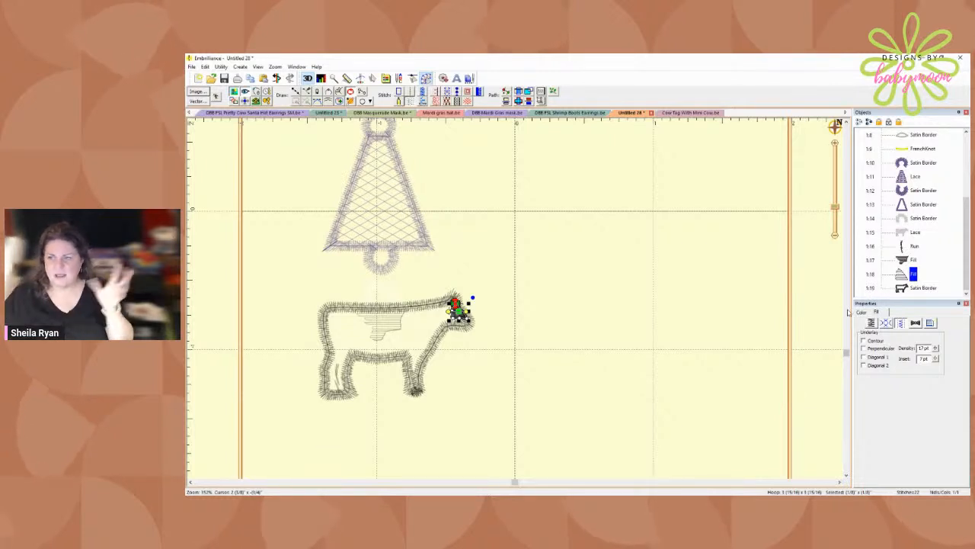
click(557, 318)
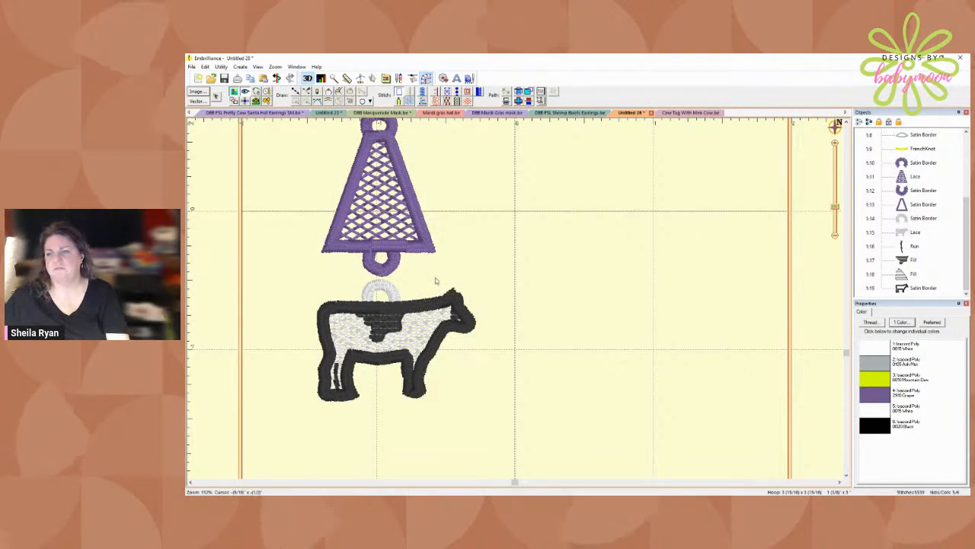
- Reshape the front hoof of the cow's satin border by moving its bottom outline point to flatten the hoof
click(835, 237)
click(835, 237)
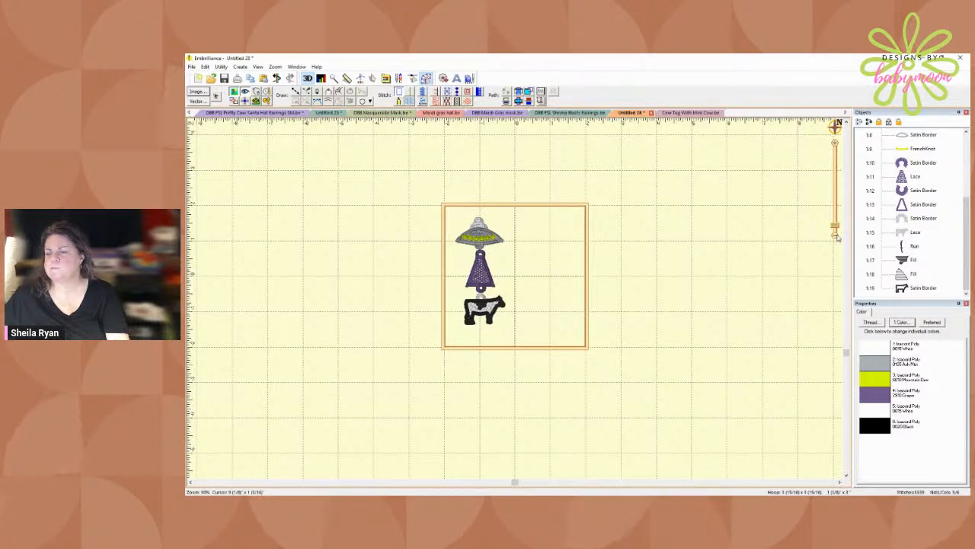
click(835, 224)
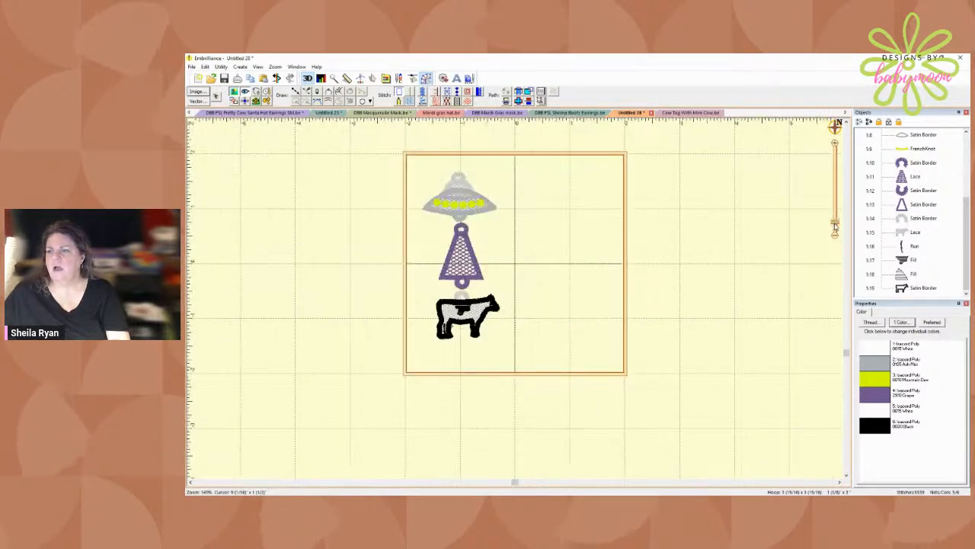
click(835, 222)
drag(835, 223, 834, 206)
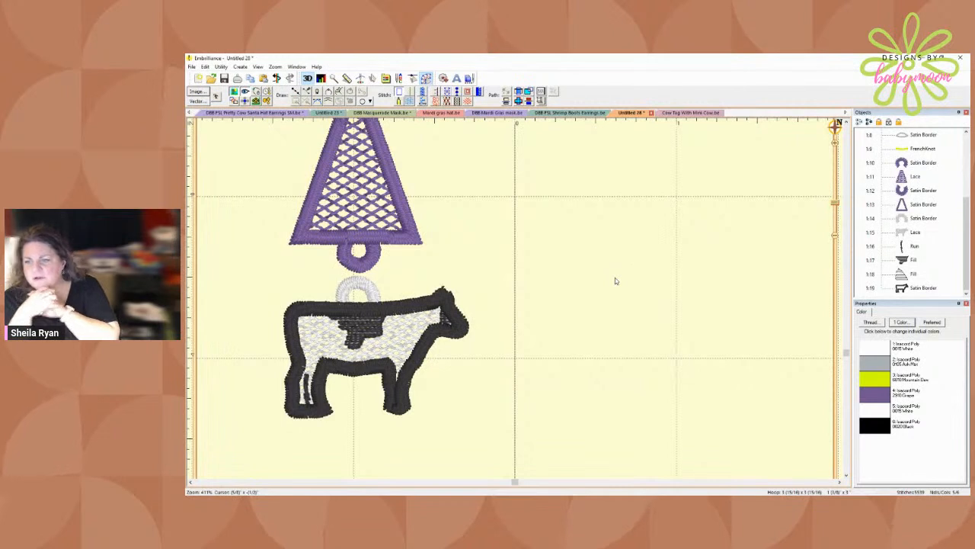
click(392, 409)
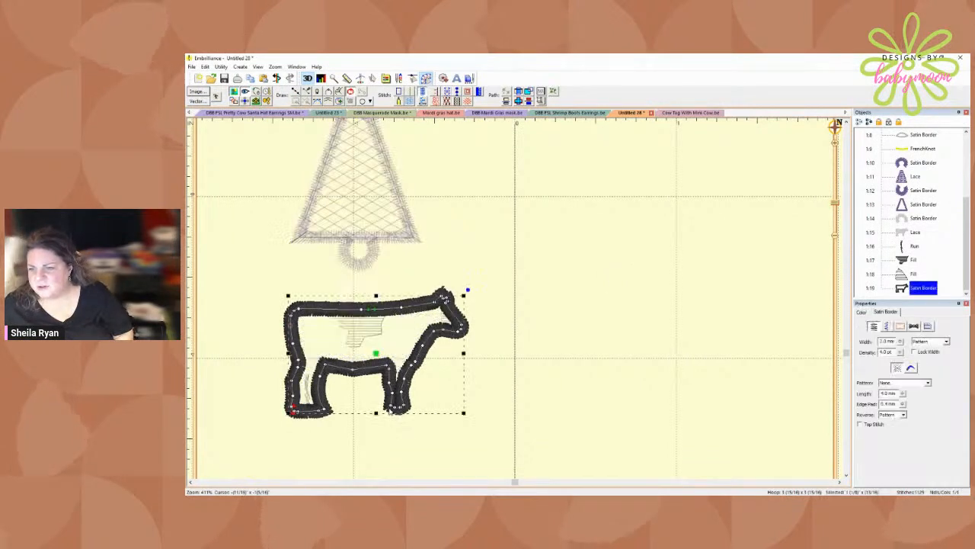
drag(400, 408, 401, 412)
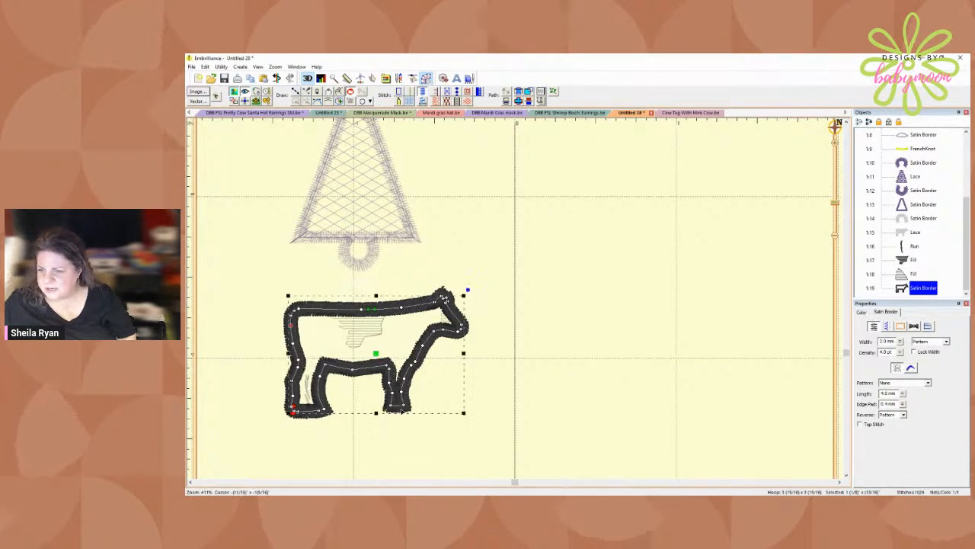
- Adjust the cow lace's front hoof points to match the satin border around it
click(902, 233)
drag(392, 405, 389, 411)
click(400, 409)
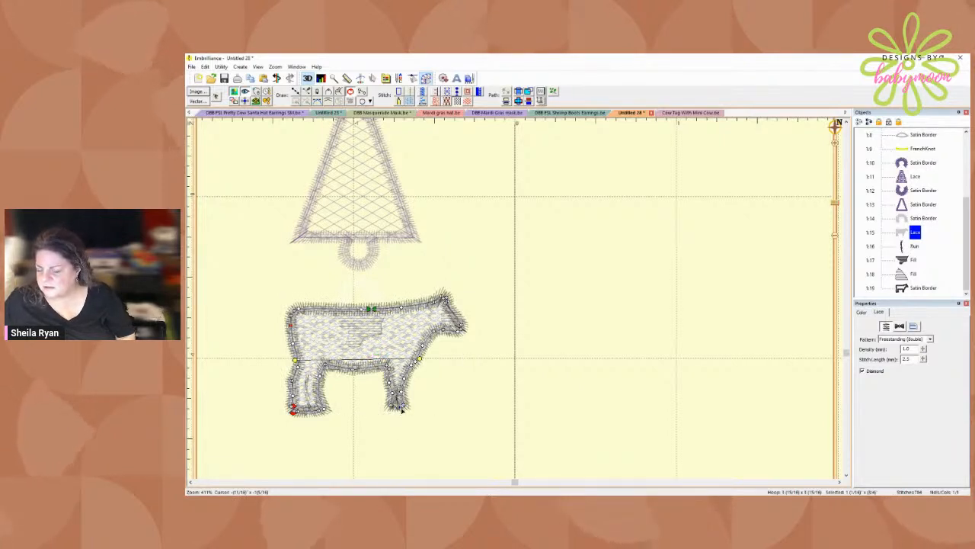
click(399, 412)
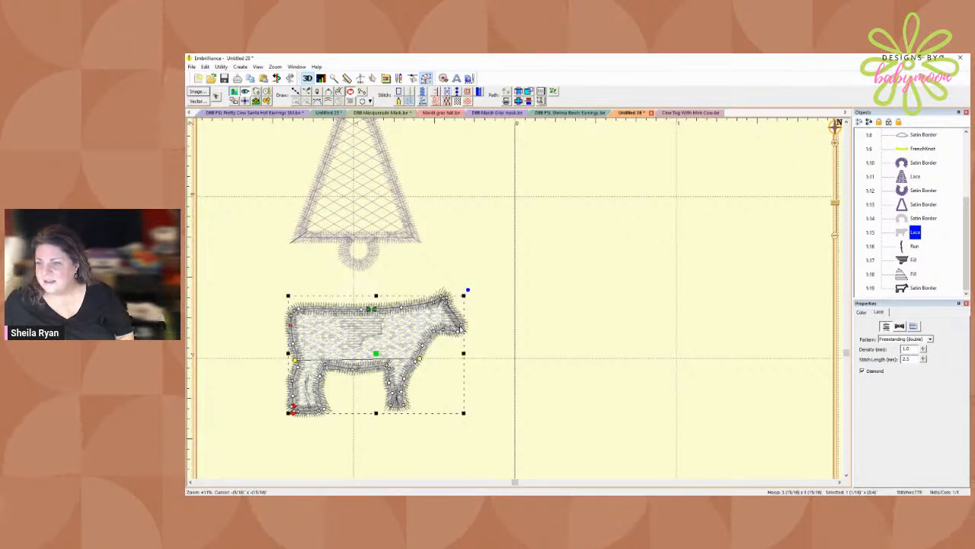
- Fine-tune the cow lace's outline points at the head, rump, rear leg and rear hoof so they follow the border
key(h)
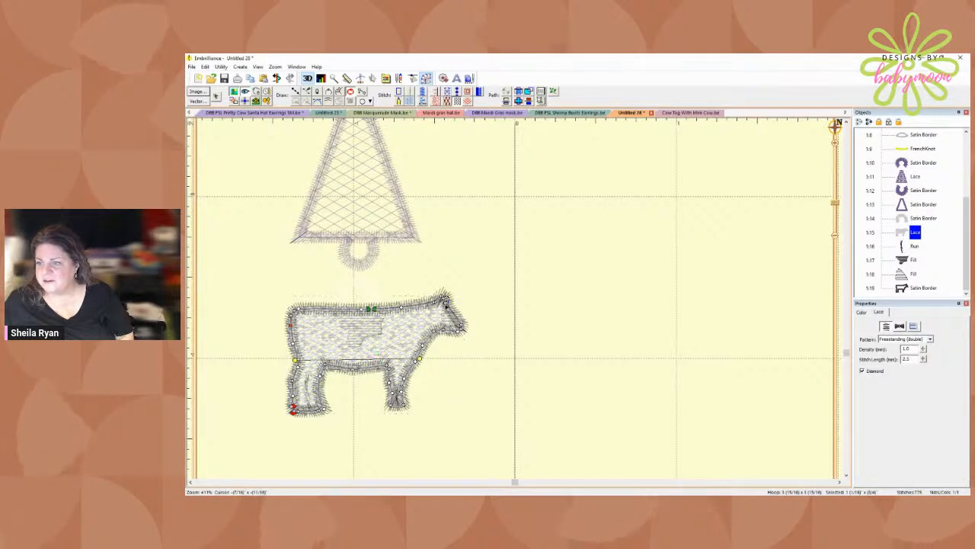
key(ctrl+z)
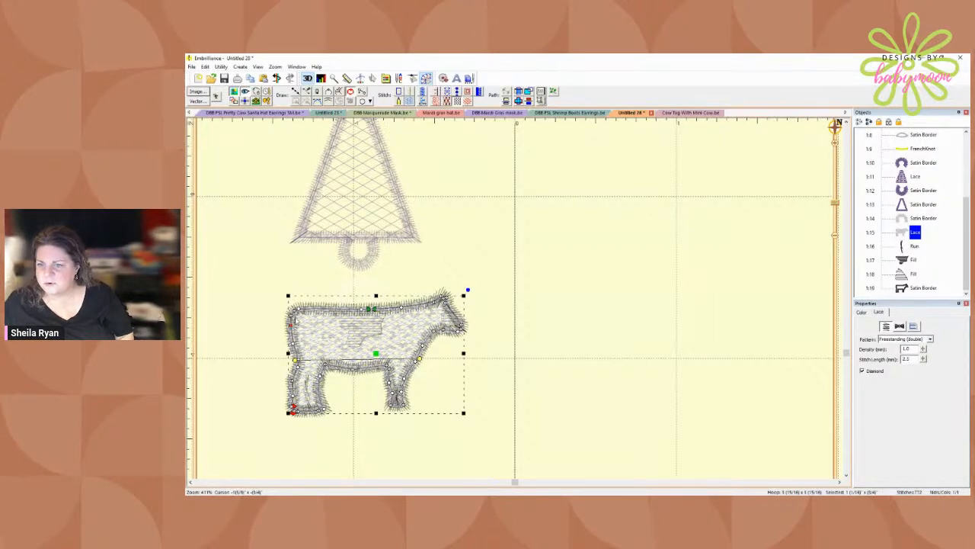
drag(294, 313, 296, 309)
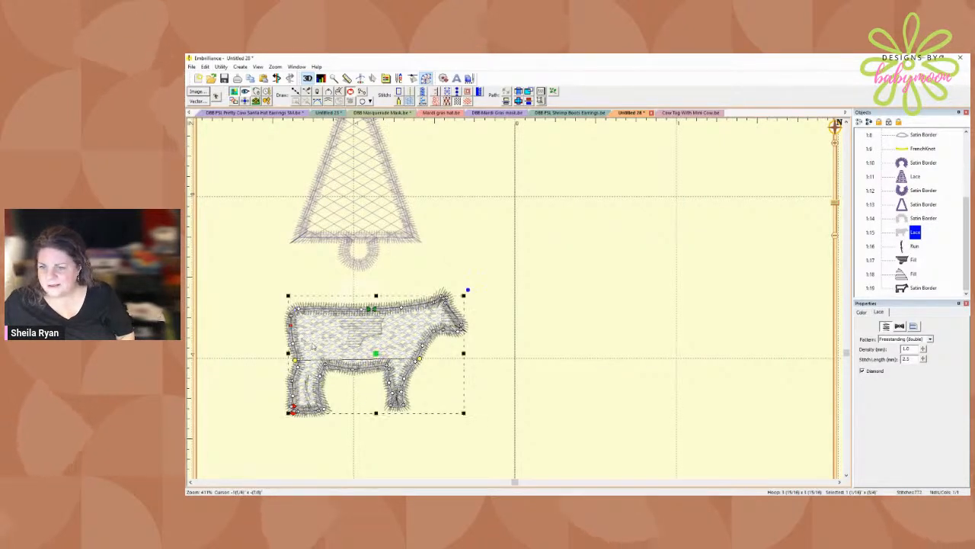
drag(296, 364, 297, 366)
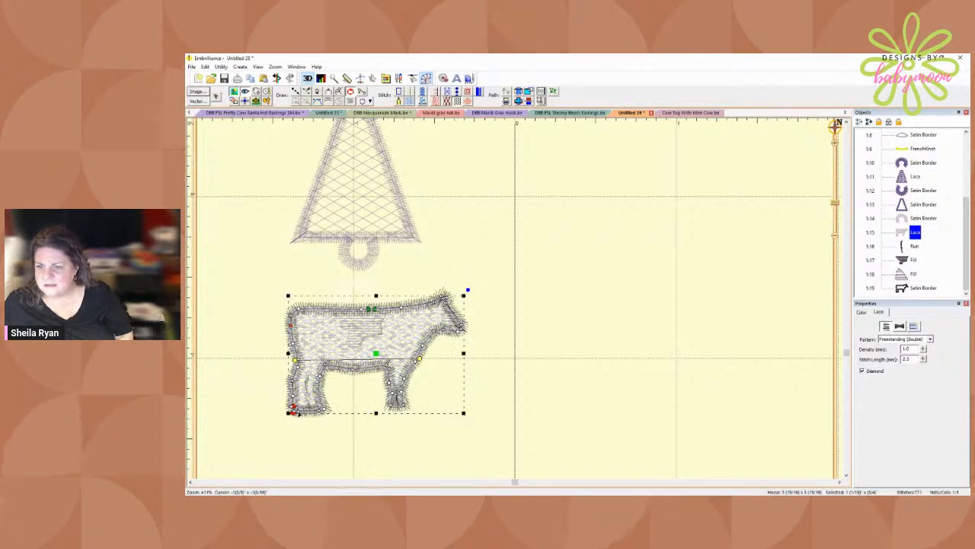
drag(299, 413, 317, 415)
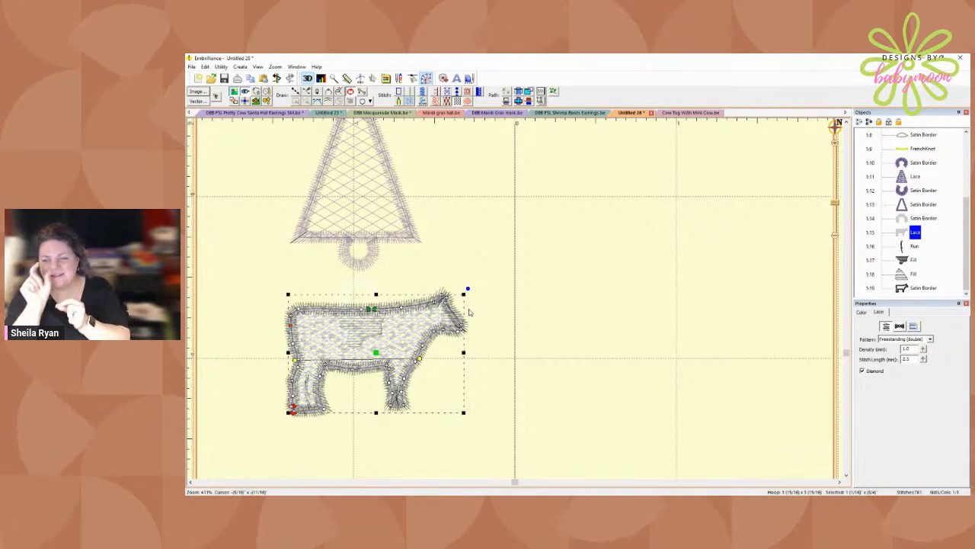
click(543, 303)
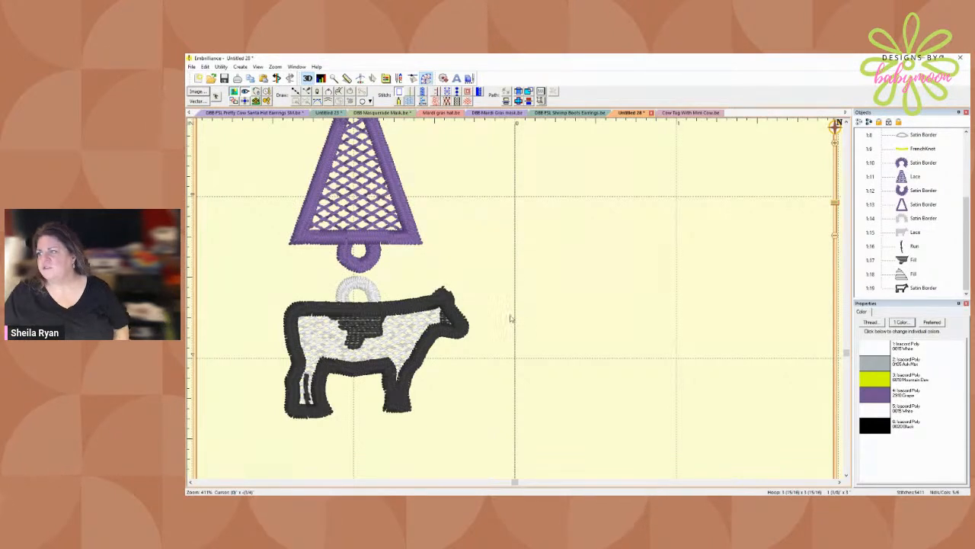
- Move the cow's hanging loop satin border directly after the cow lace in the stitching order
click(911, 260)
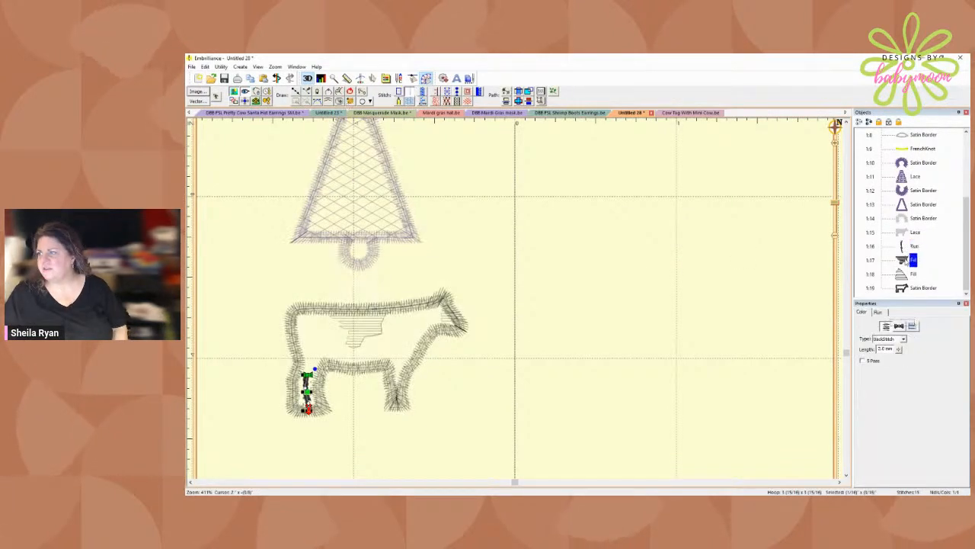
click(906, 274)
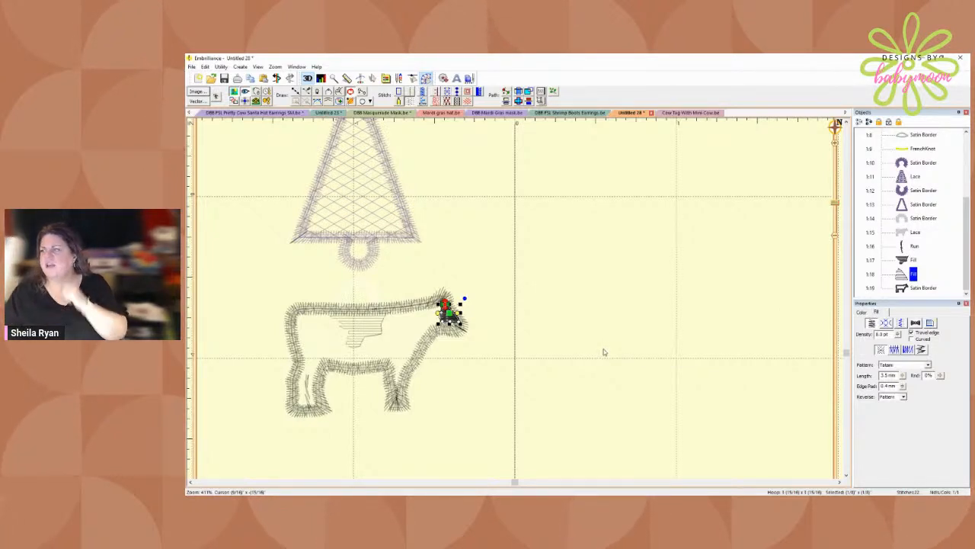
click(903, 221)
drag(902, 220, 903, 206)
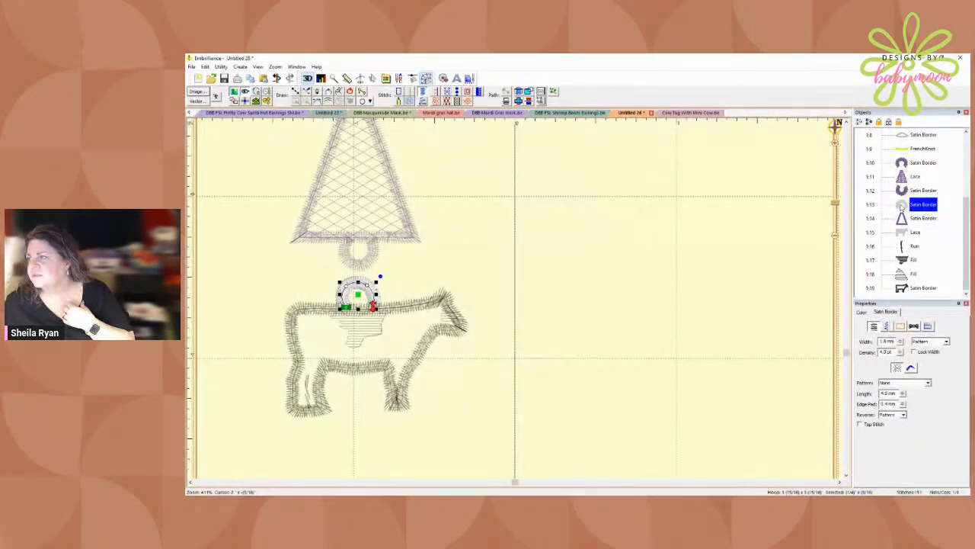
drag(905, 240, 901, 244)
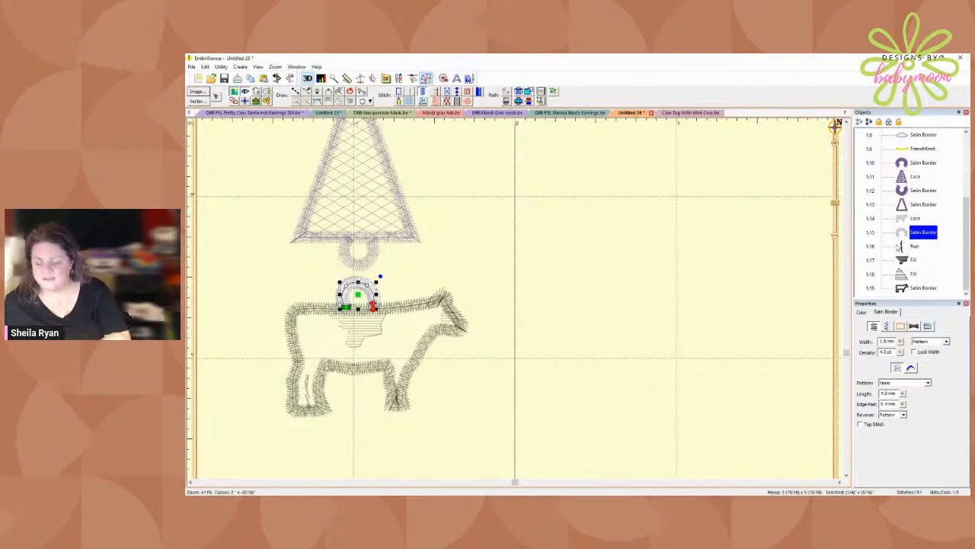
- Set the thread color of the hanging loop, leg run, patch fills and cow border to Isacord Poly 0020 Black
shift+click(902, 288)
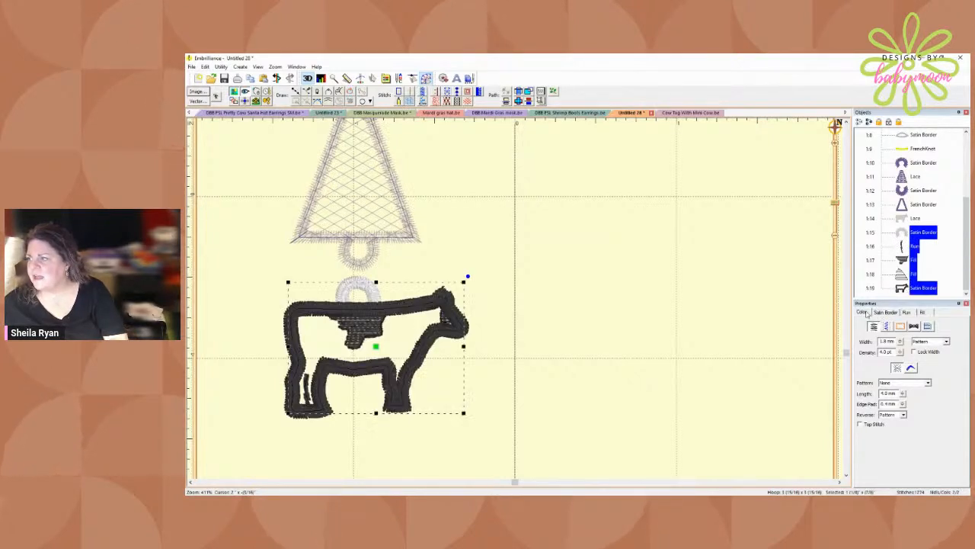
click(864, 313)
click(902, 322)
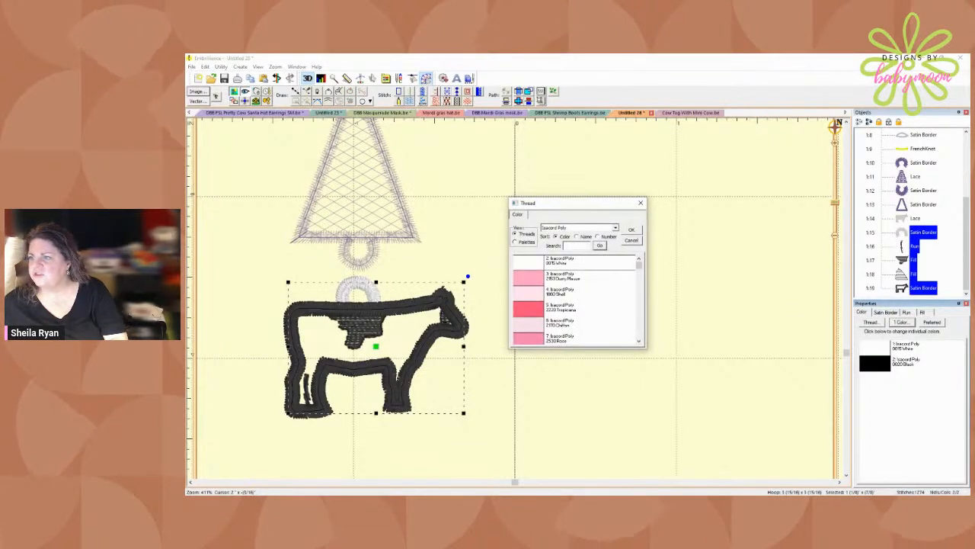
click(598, 237)
click(560, 325)
click(631, 229)
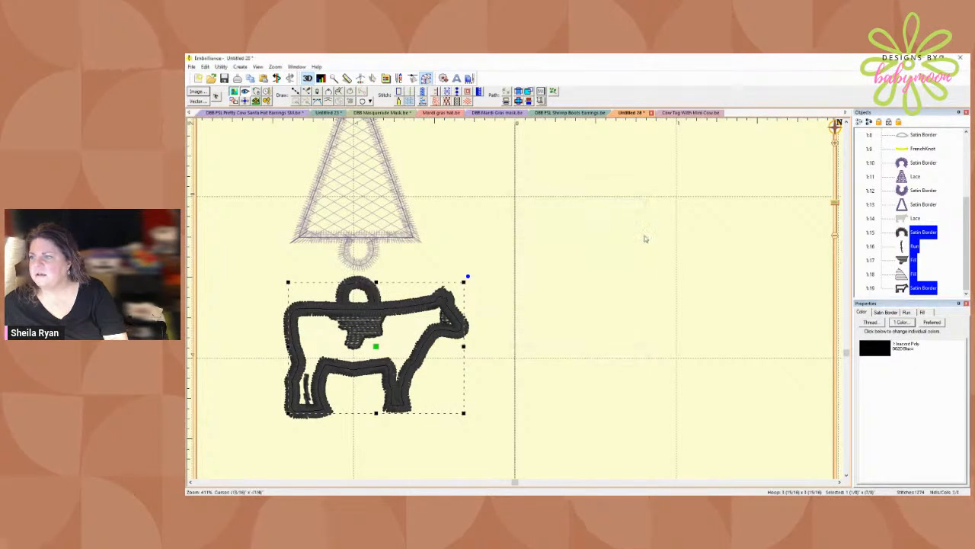
click(707, 263)
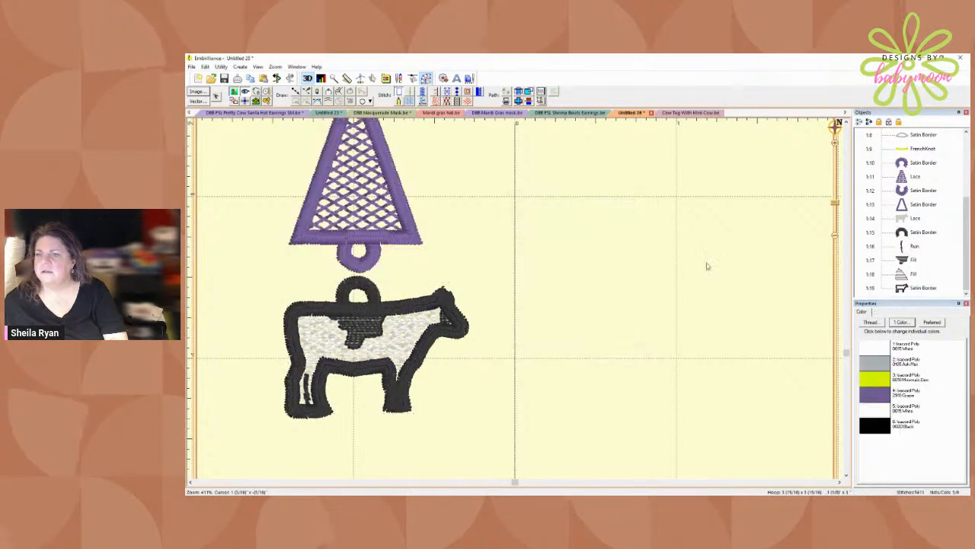
- Check the stitching order after the hanging loop and move the cow's back patch fill ahead of the leg run
click(912, 235)
click(911, 246)
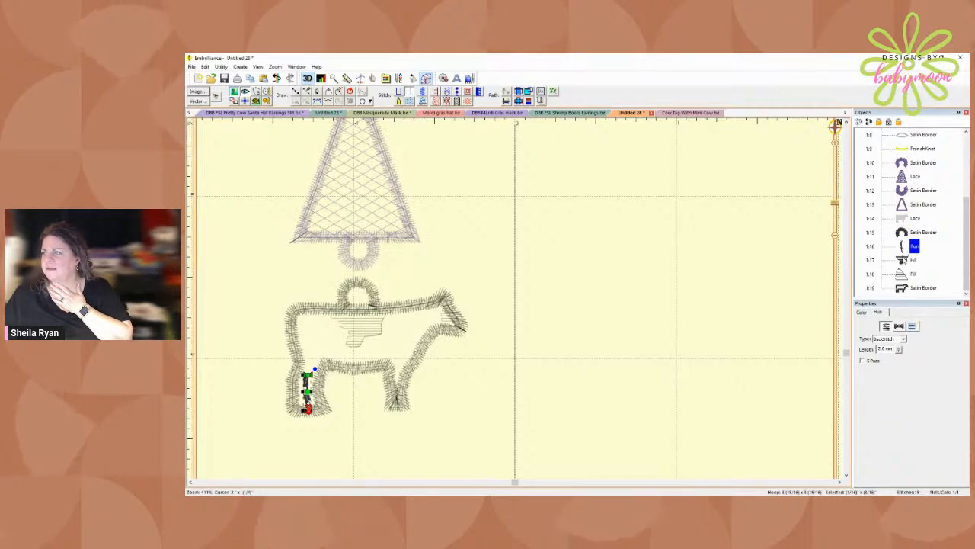
click(910, 259)
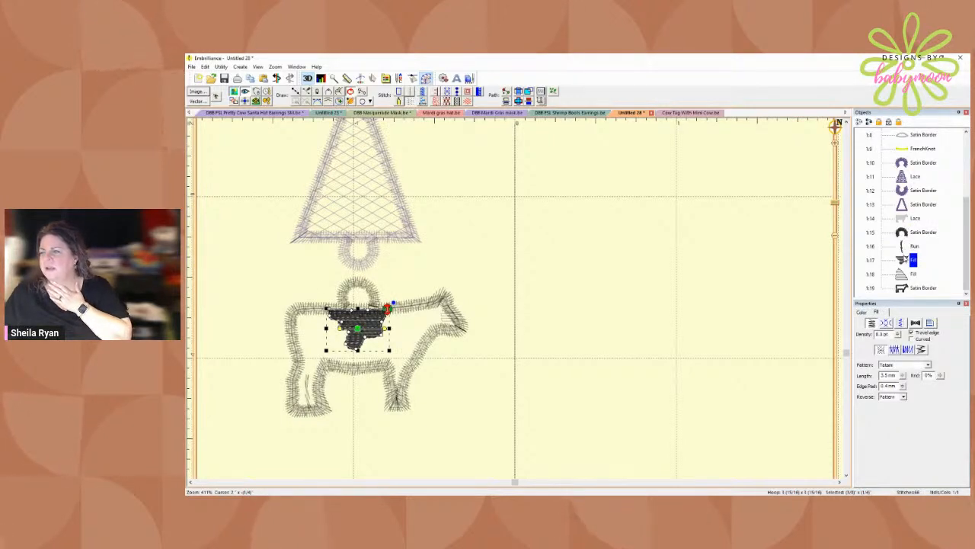
drag(908, 260, 907, 245)
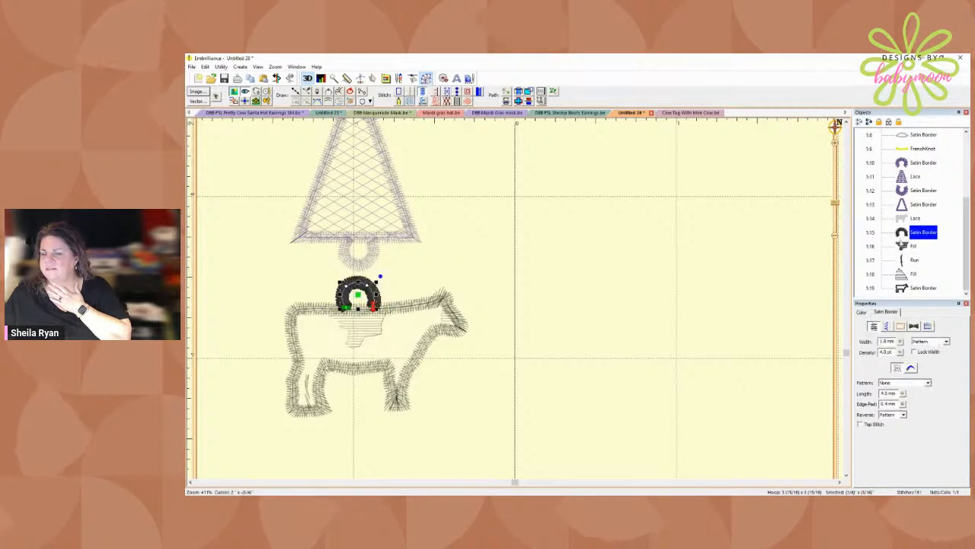
- Draw a connecting line along the cow's back from the back patch to the face patch
drag(393, 312, 387, 309)
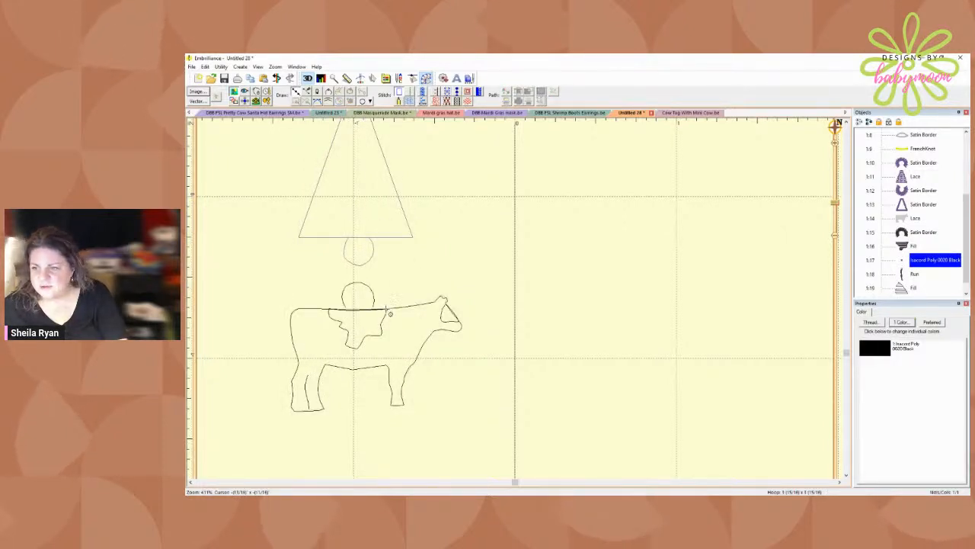
click(386, 308)
click(407, 307)
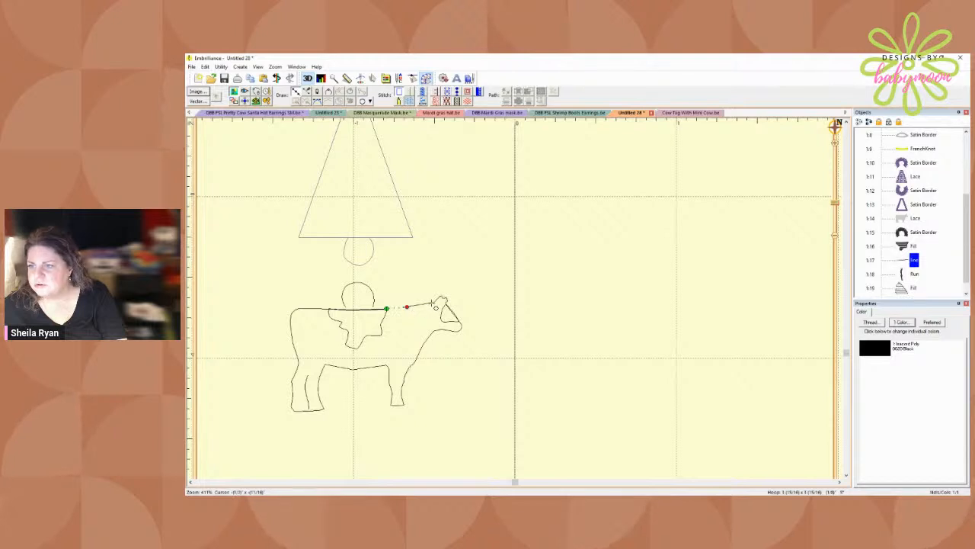
click(438, 300)
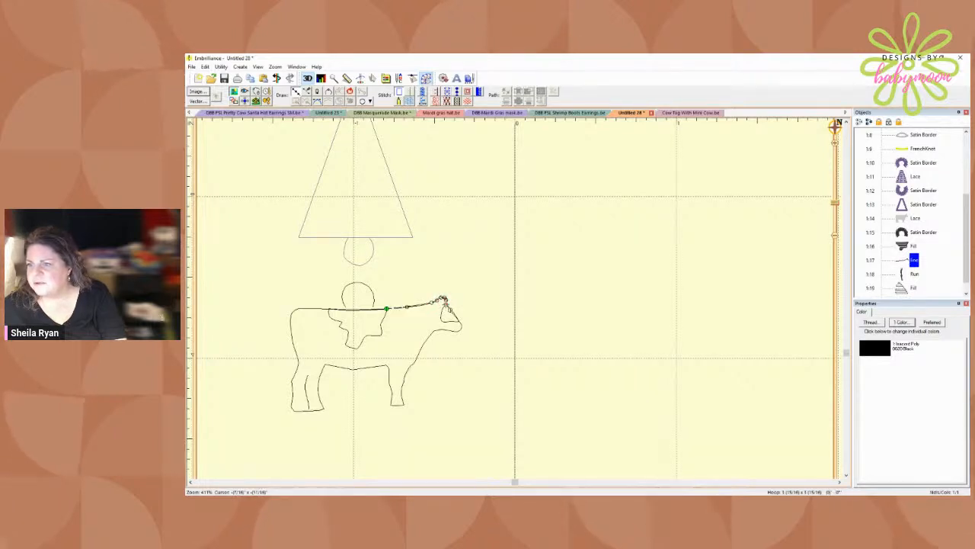
key(Return)
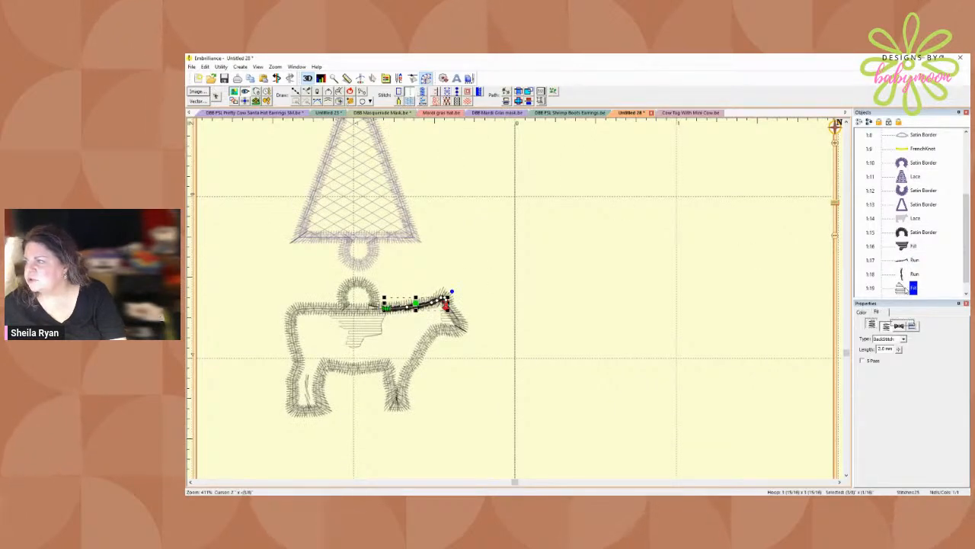
- Move the face patch fill ahead of the leg run and set the back's connecting run to Single with an adjusted stitch length
drag(906, 290, 906, 275)
click(913, 261)
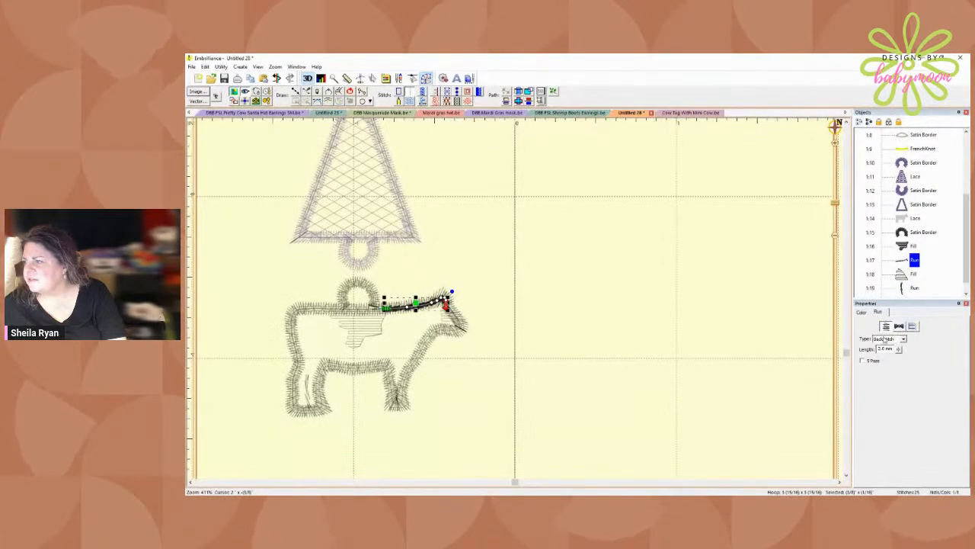
click(886, 339)
click(886, 347)
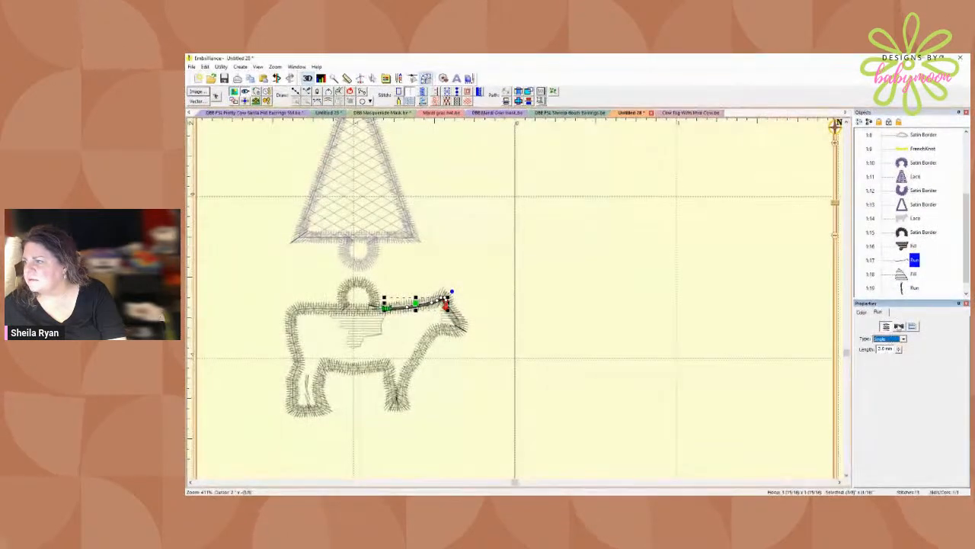
drag(899, 349, 901, 381)
click(810, 386)
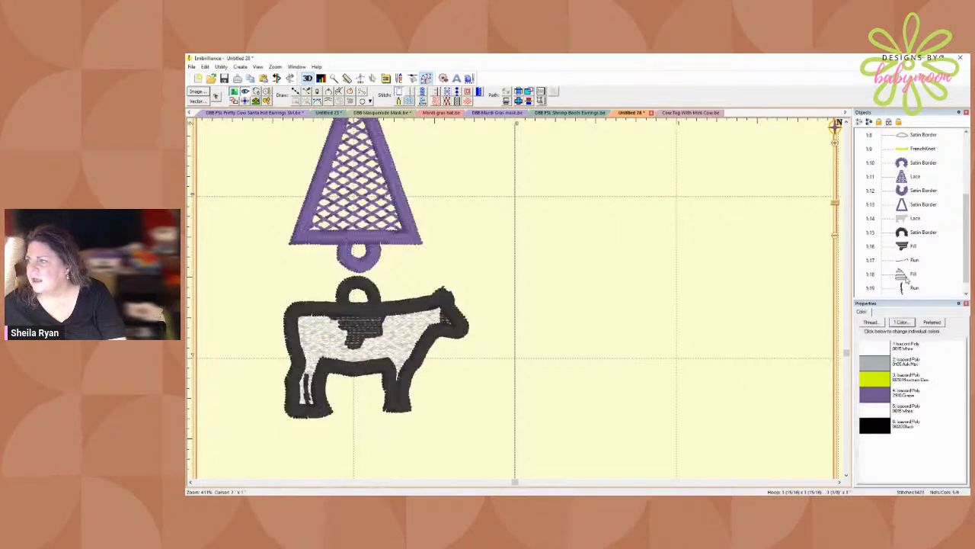
- Start a connecting line at the muzzle after the face patch, tracing the chin, chest and front leg down to the hoof
click(904, 276)
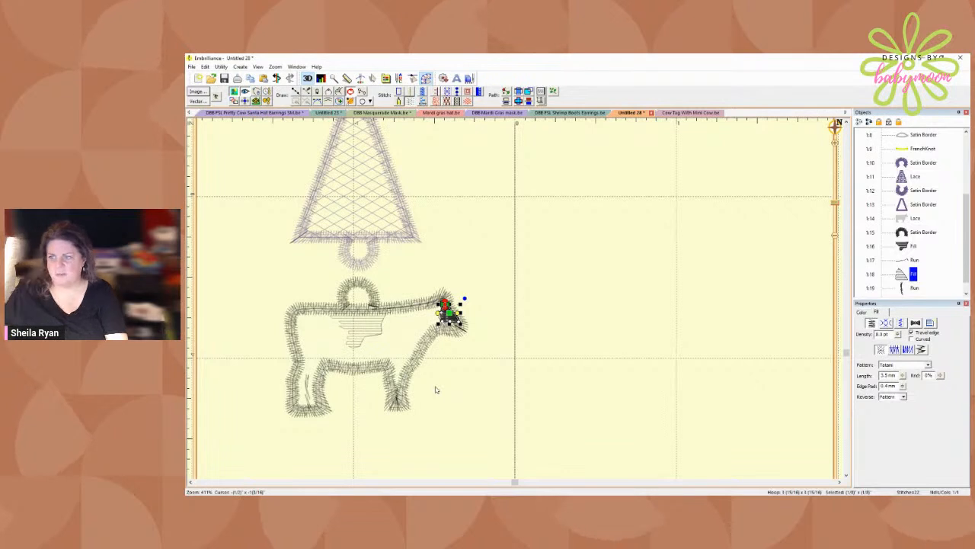
drag(445, 305, 463, 328)
click(296, 91)
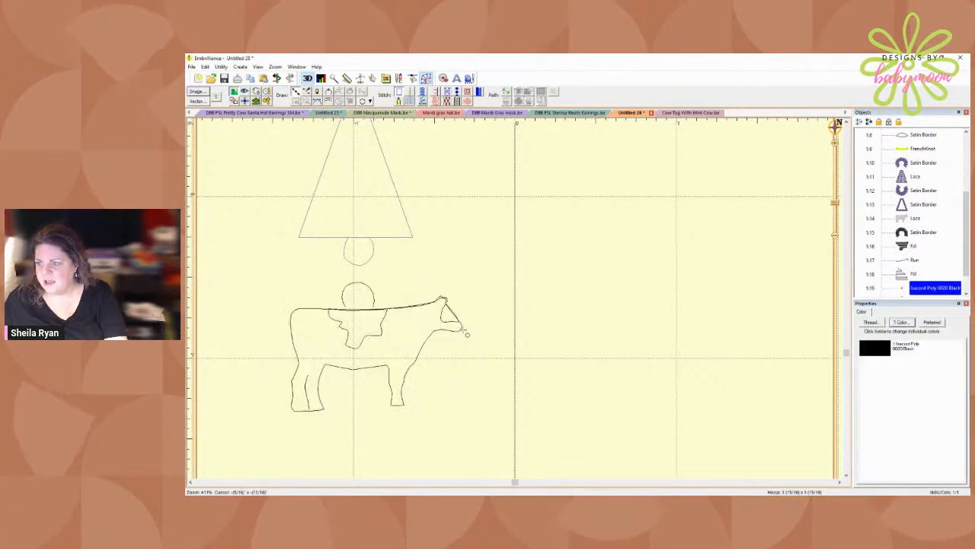
click(460, 324)
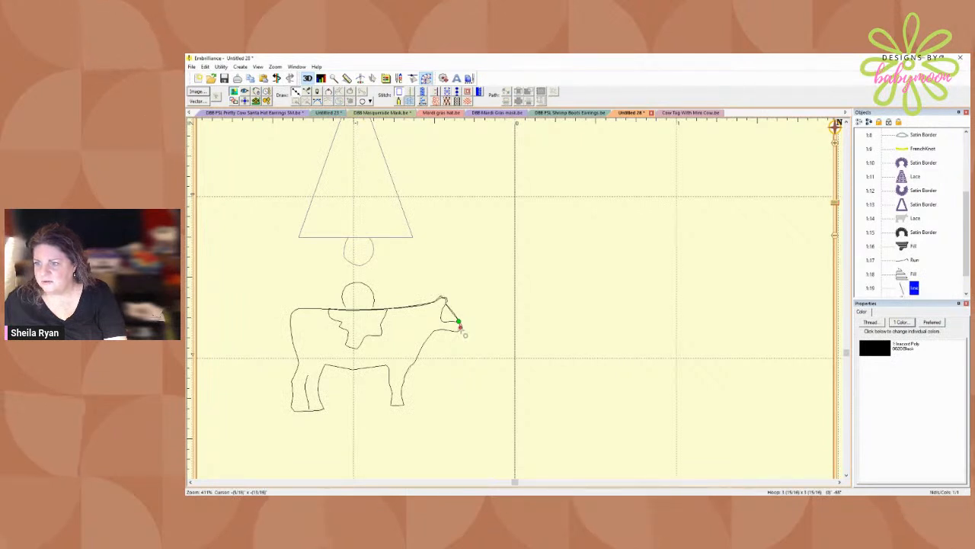
click(446, 330)
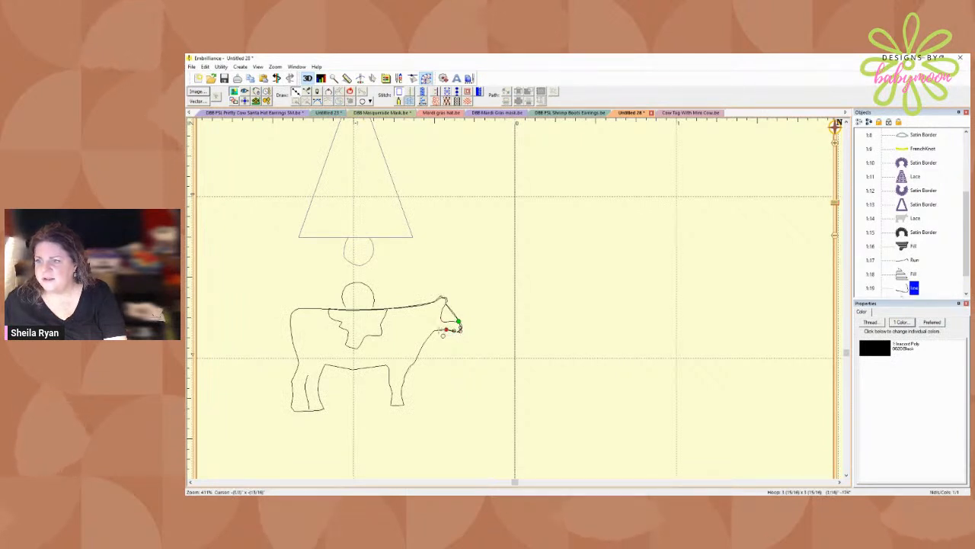
click(438, 330)
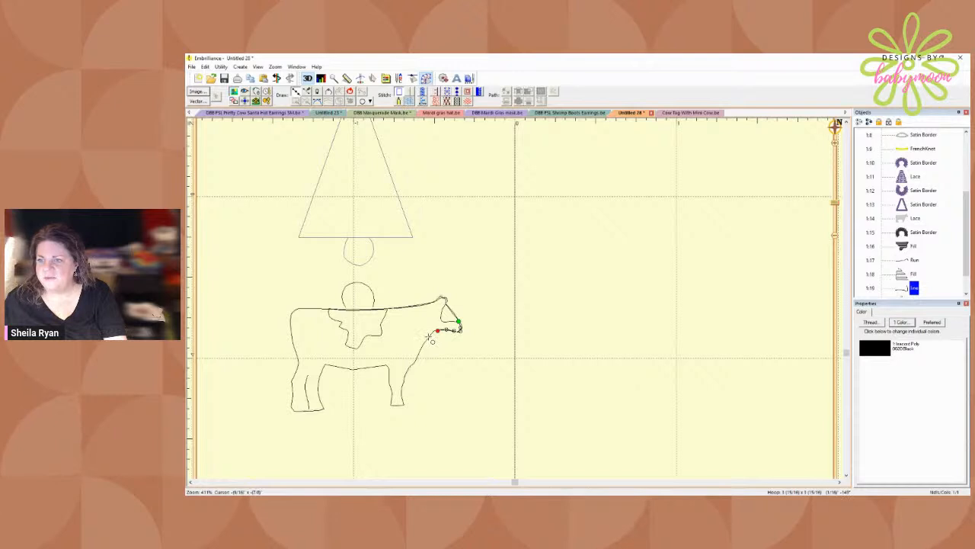
click(416, 363)
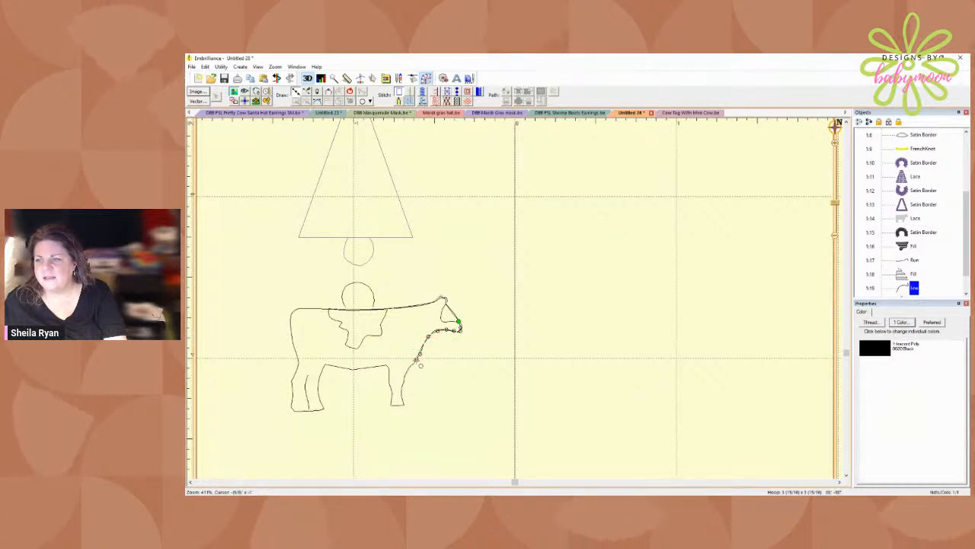
click(413, 365)
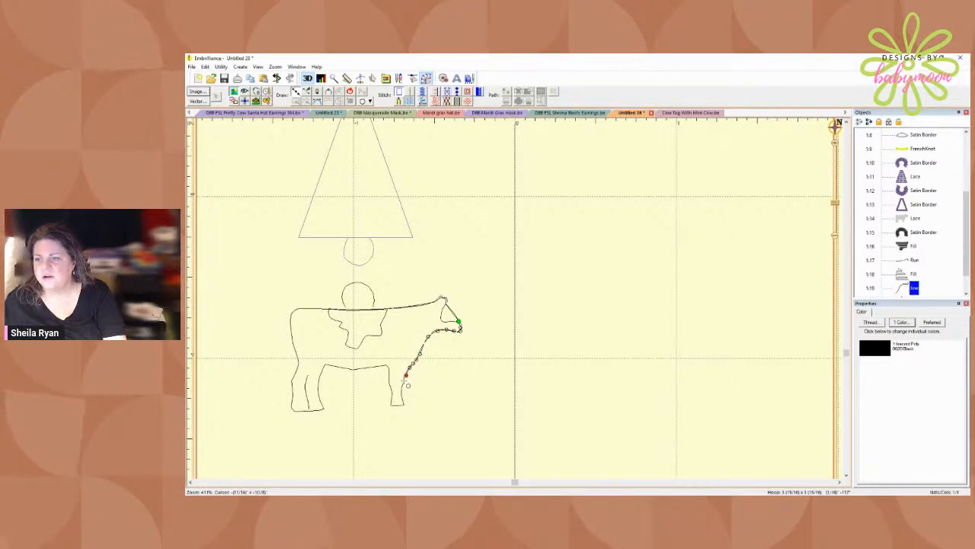
click(403, 385)
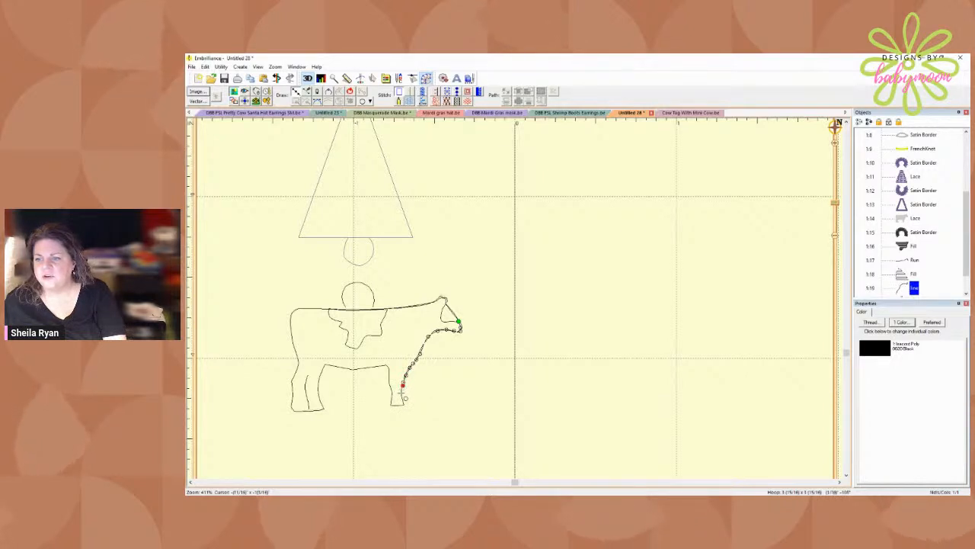
click(404, 397)
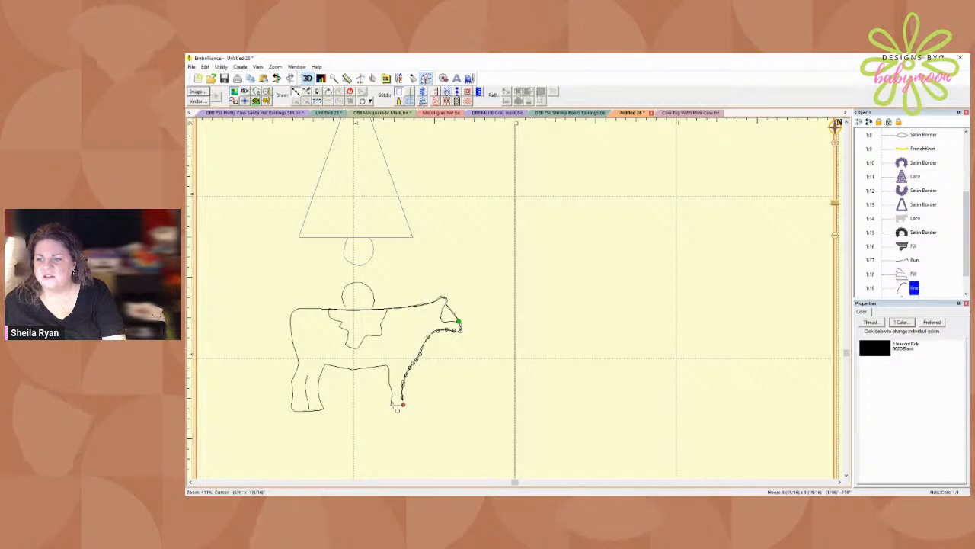
- Continue the connecting line around the front hoof, along the belly and down the rear leg, ending at the leg run's base
click(394, 405)
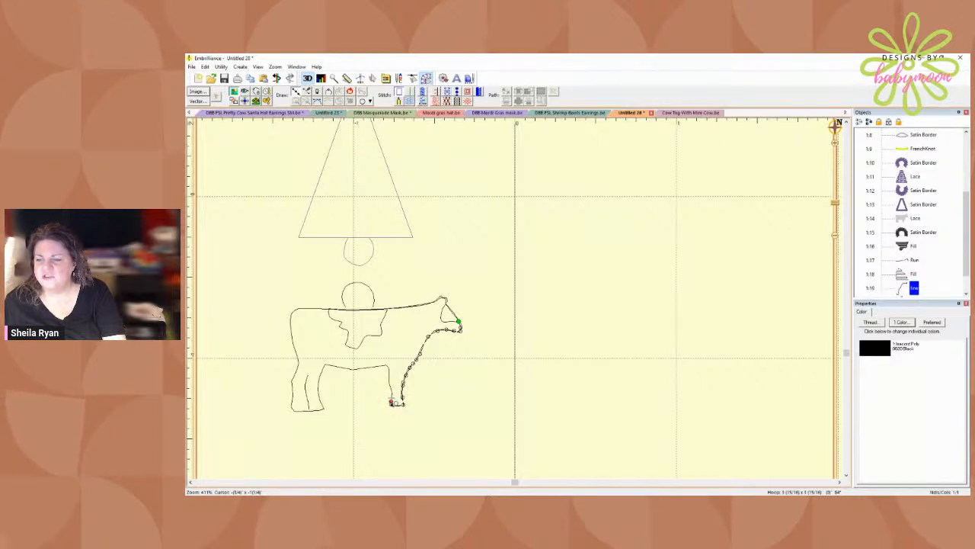
click(392, 399)
click(392, 394)
click(390, 388)
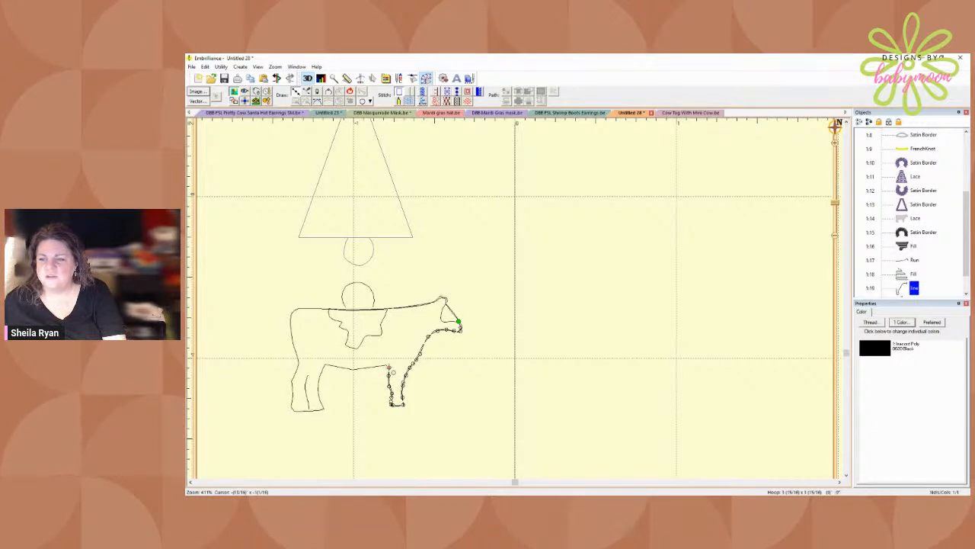
click(378, 366)
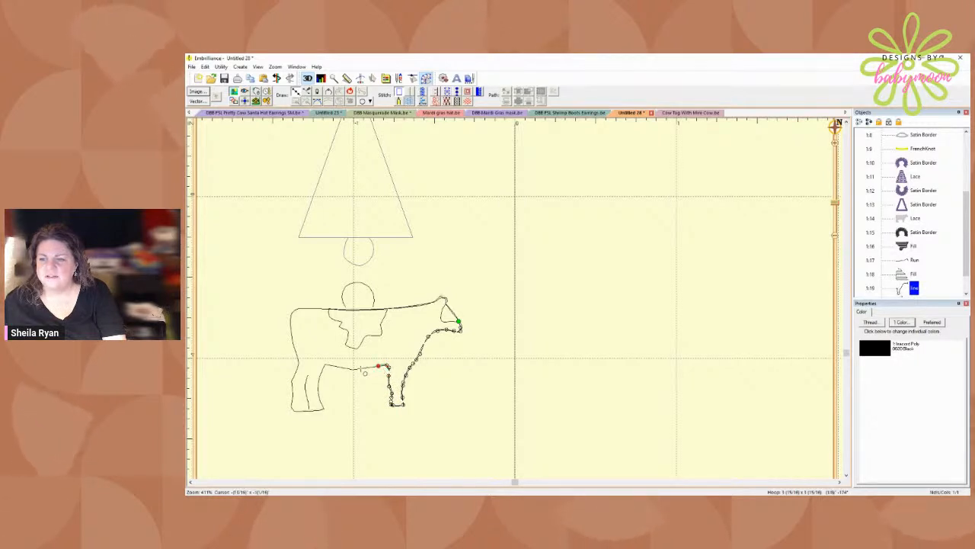
click(358, 369)
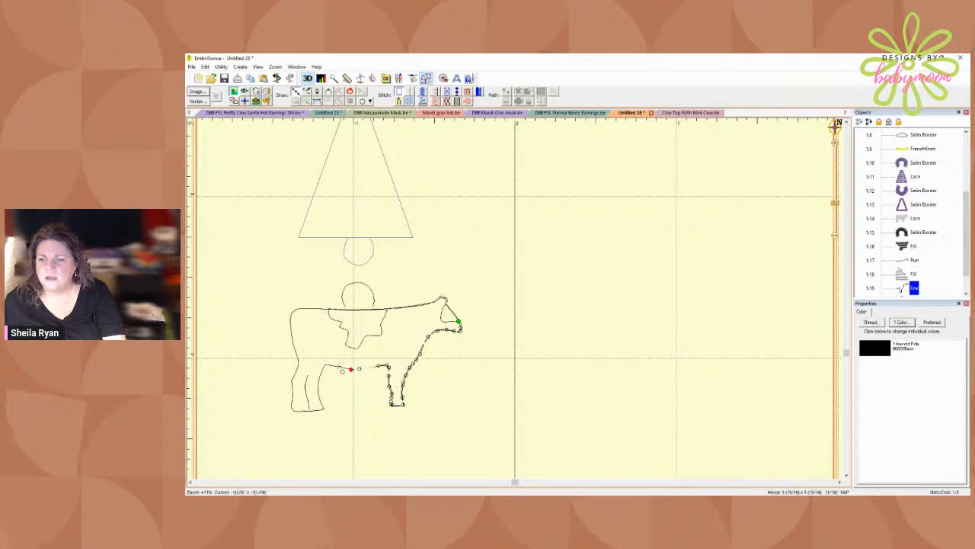
click(325, 365)
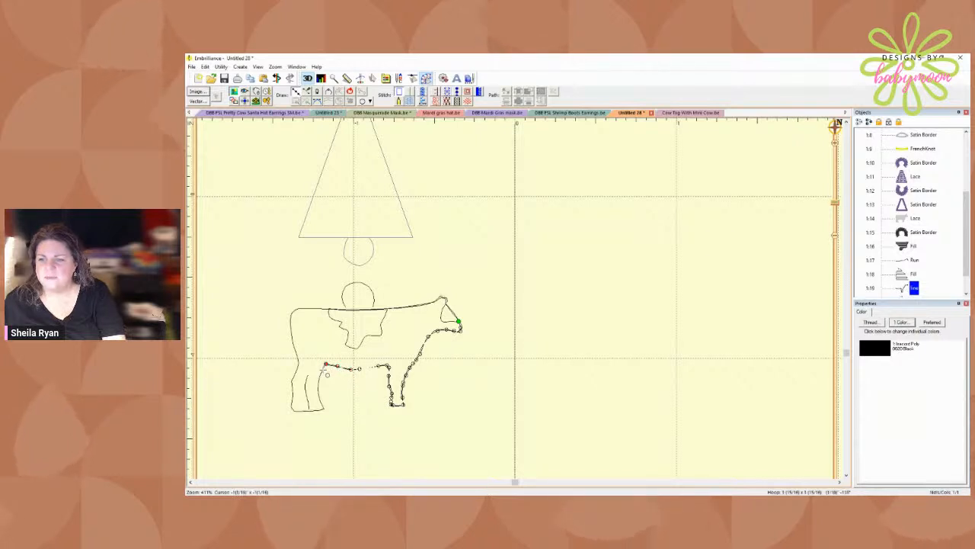
click(321, 371)
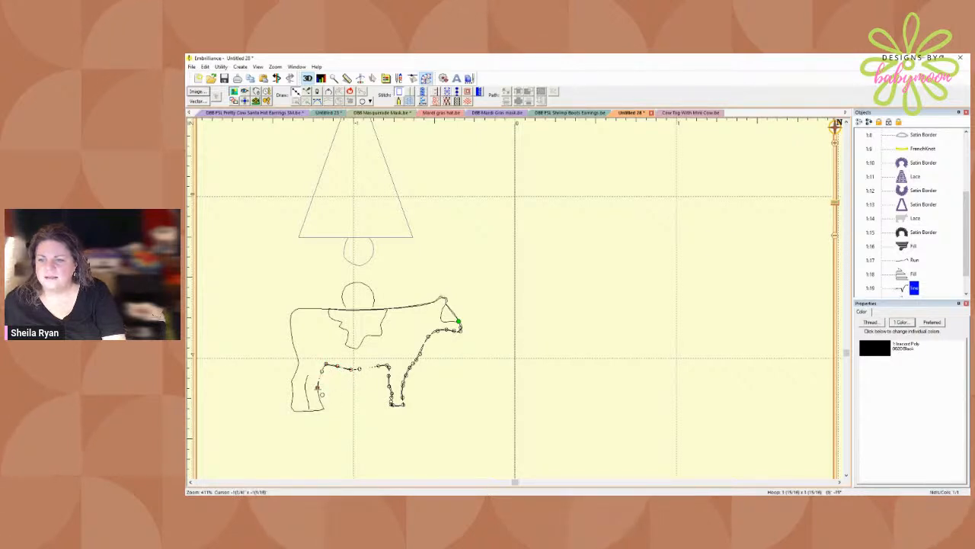
click(319, 399)
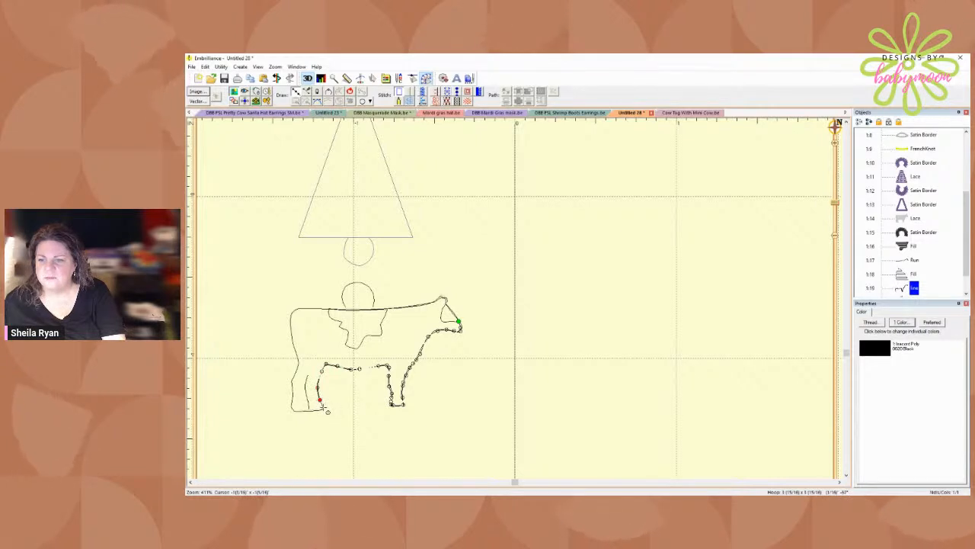
click(322, 407)
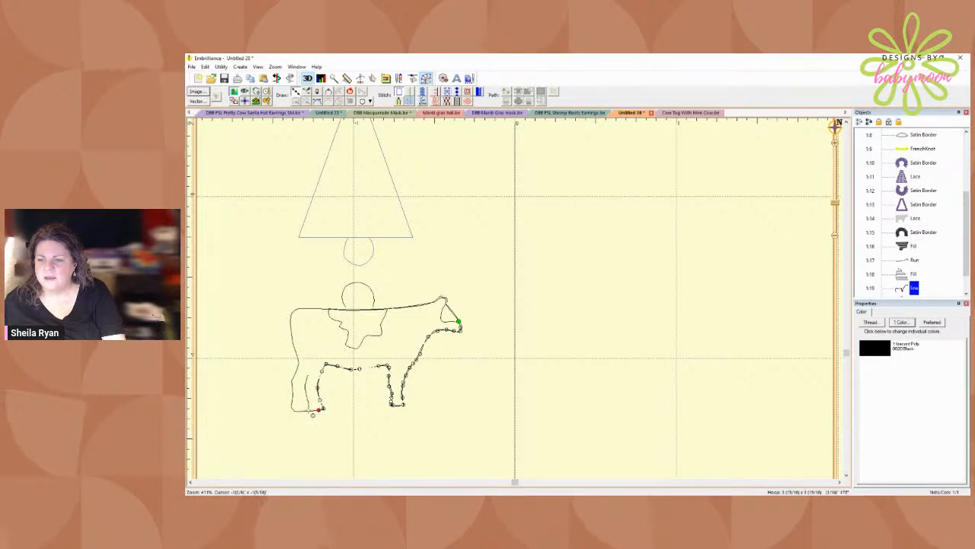
key(Return)
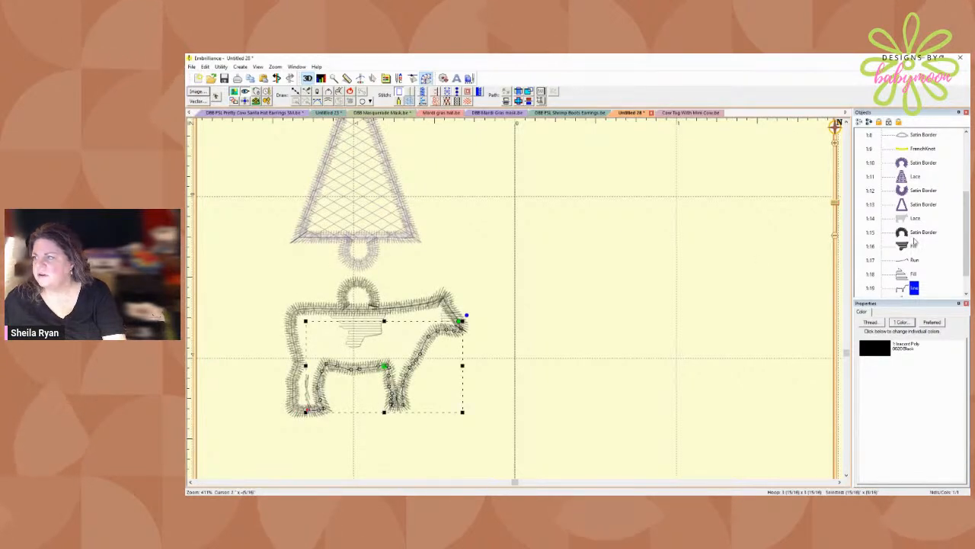
- Convert the cow's chin-to-rear-leg connecting line to a Single run with a 2.4 mm stitch length
scroll(914, 287, down, 1)
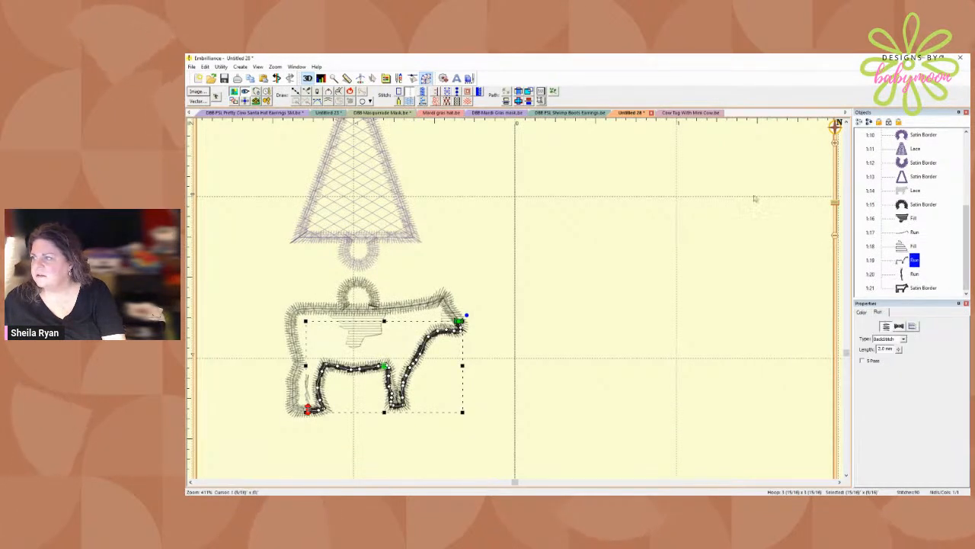
click(890, 339)
click(886, 346)
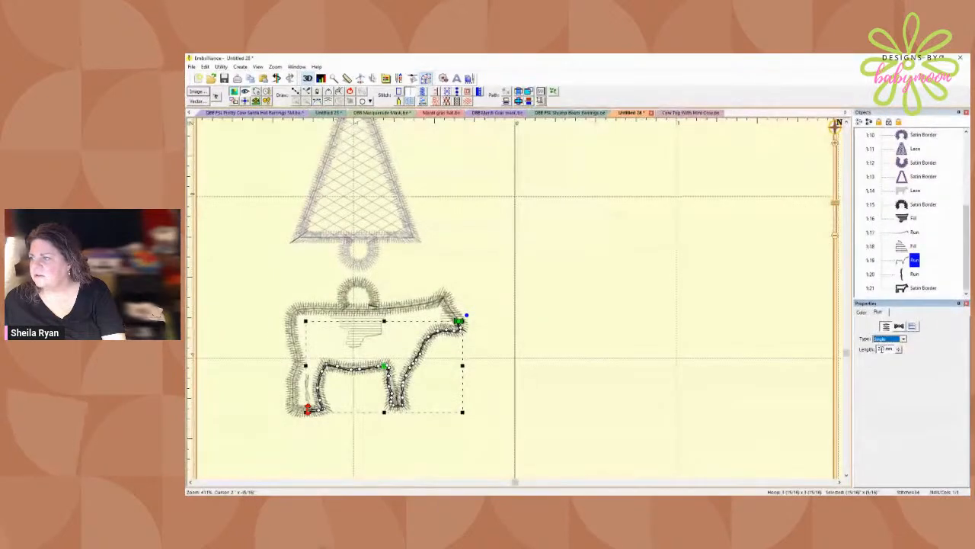
click(880, 348)
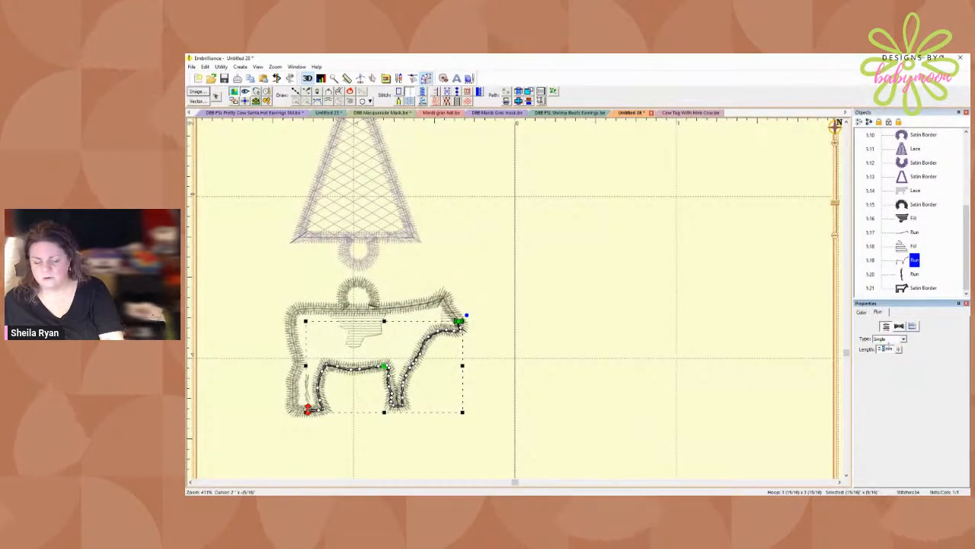
click(716, 358)
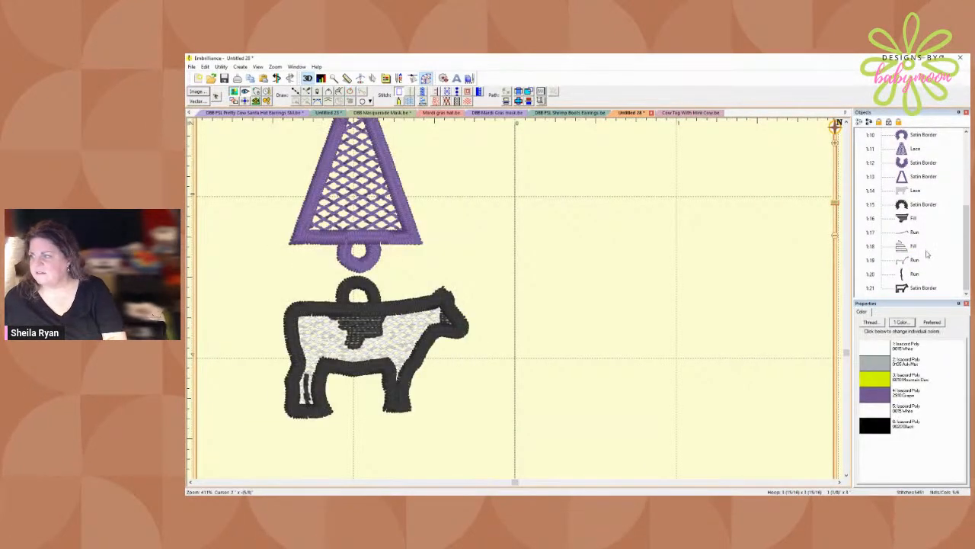
- Swap the rear leg run's direction so that it starts at the hoof and ends at the top of the leg
click(911, 273)
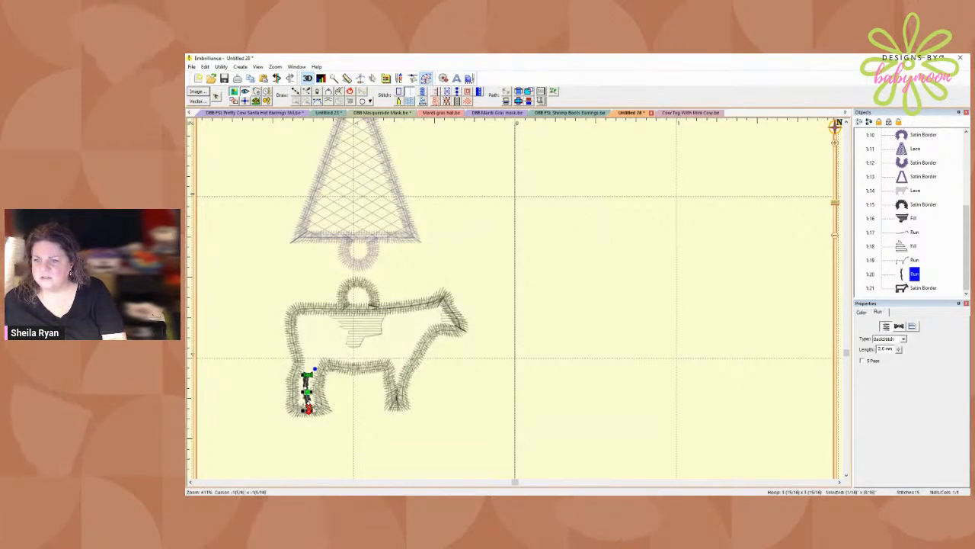
drag(309, 410, 309, 406)
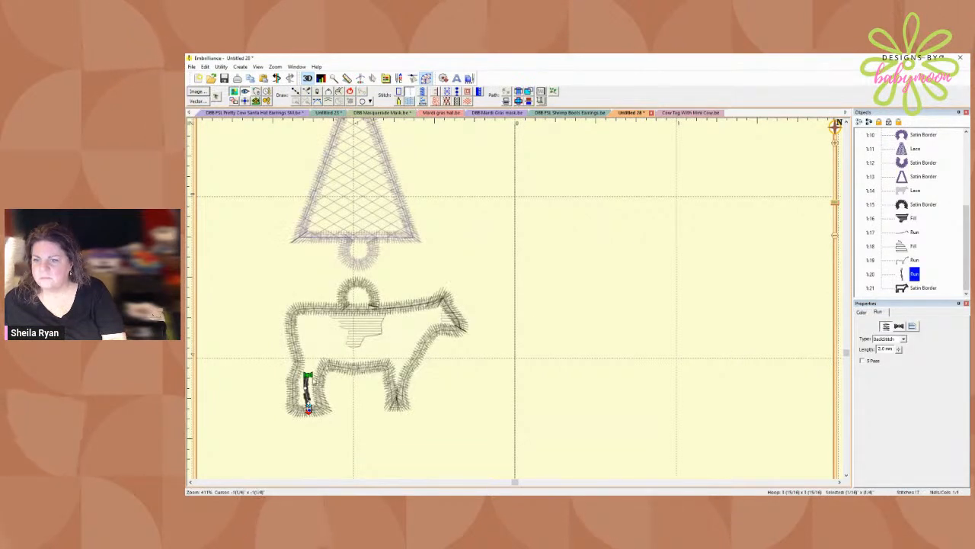
click(240, 66)
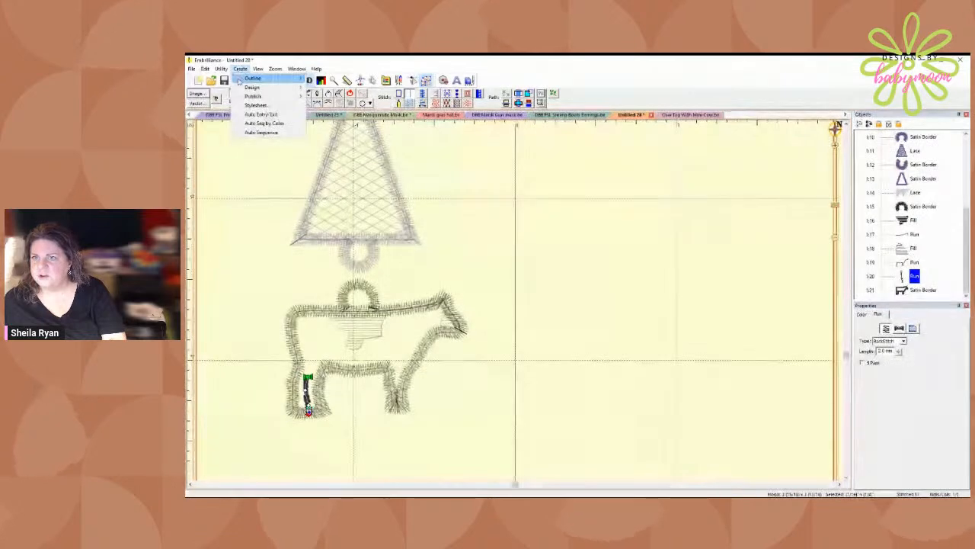
mouse_move(239, 80)
click(329, 95)
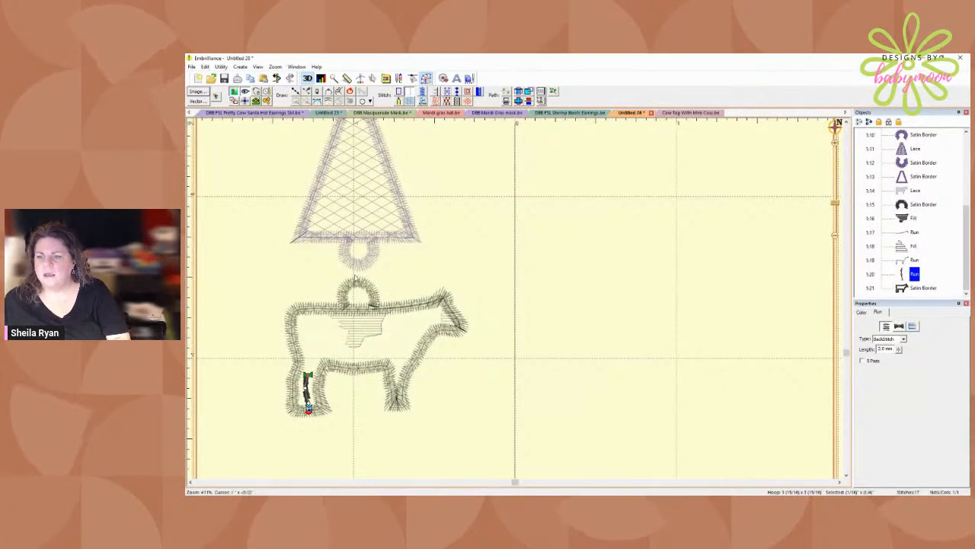
drag(309, 375, 309, 420)
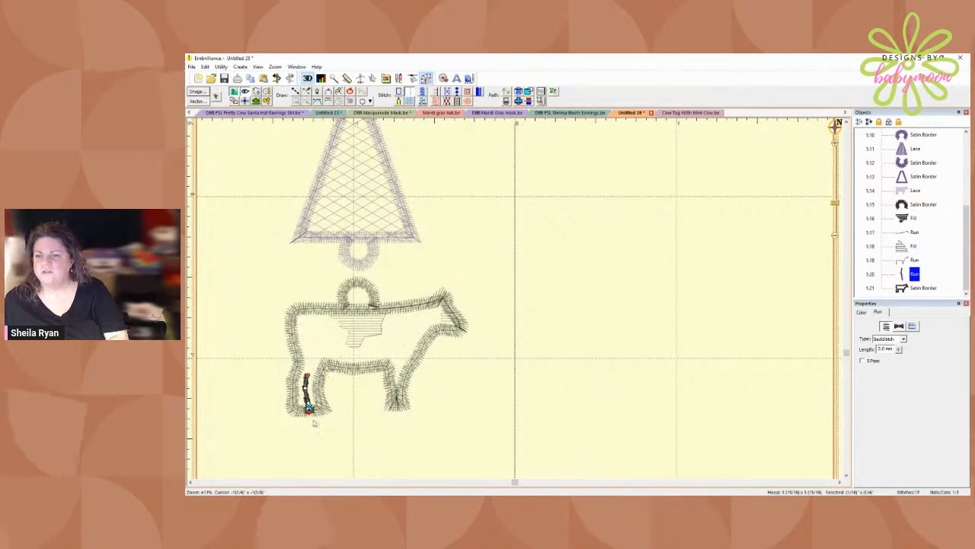
- Place the cow satin border's end point on the back beneath the hanging loop and open its underlay settings
click(925, 291)
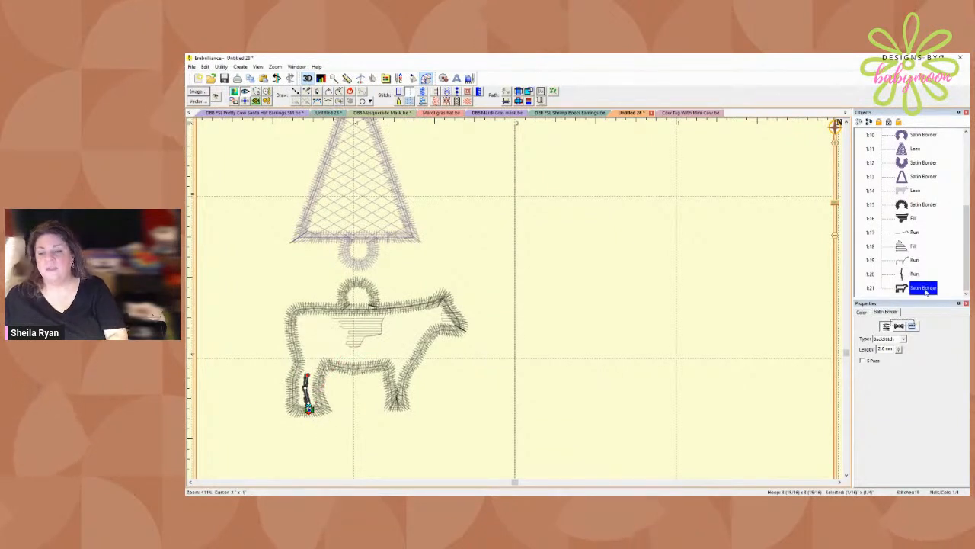
mouse_move(373, 314)
mouse_down()
mouse_move(316, 416)
mouse_move(293, 410)
mouse_move(336, 309)
mouse_move(347, 309)
mouse_up()
click(887, 325)
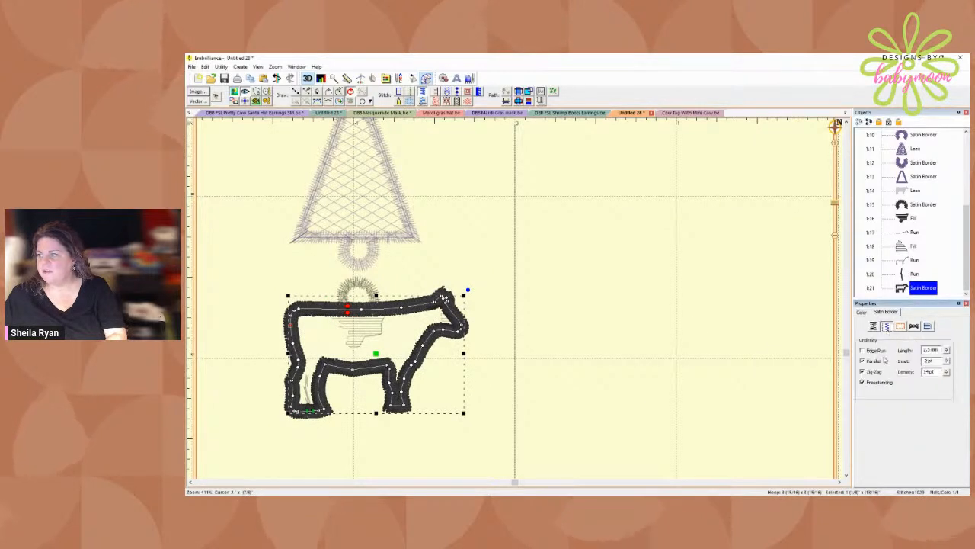
- Set the cow satin border's width to 1.9 mm
click(722, 326)
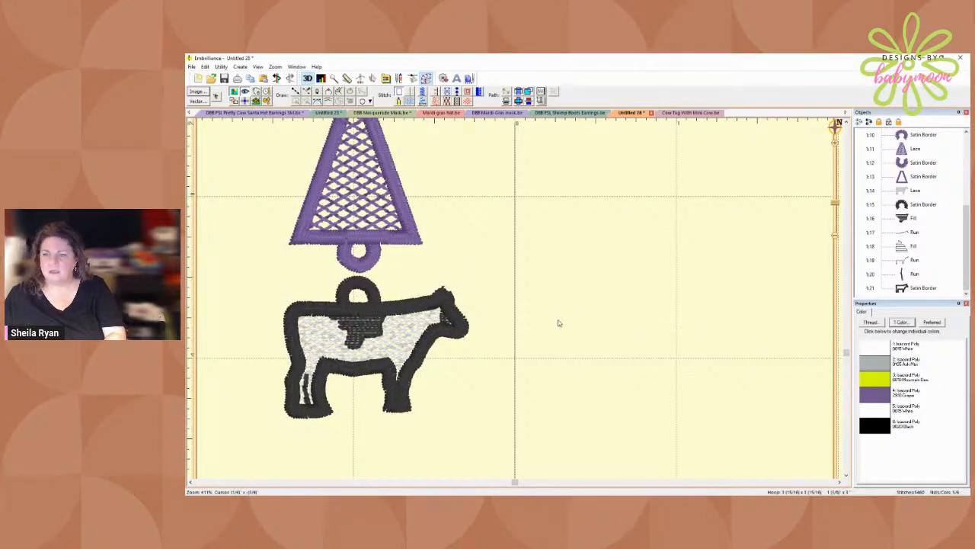
click(405, 393)
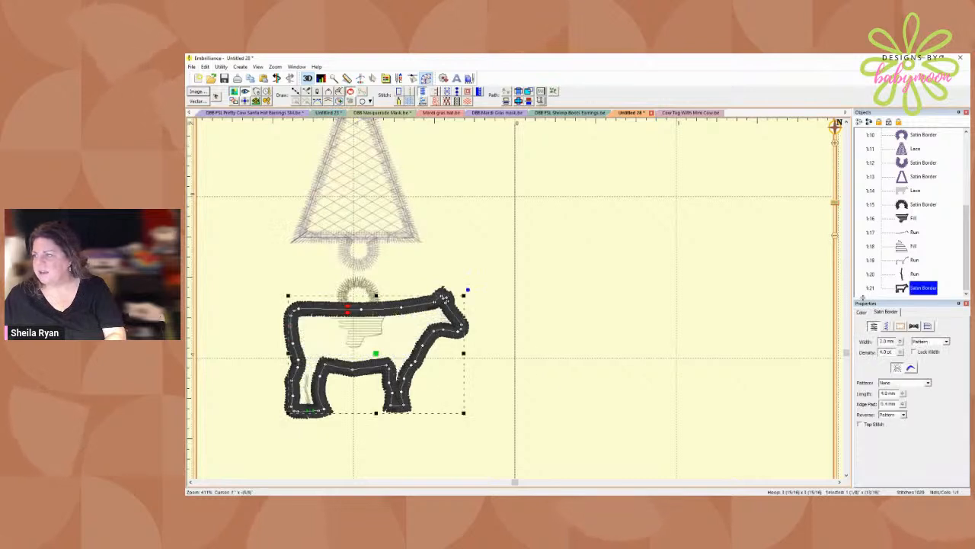
drag(888, 341, 850, 347)
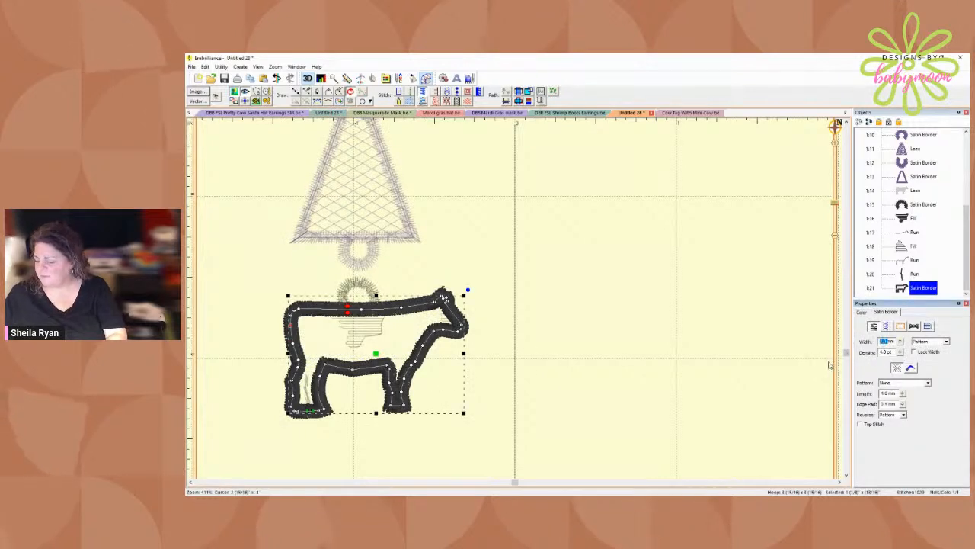
text(1.5mm)
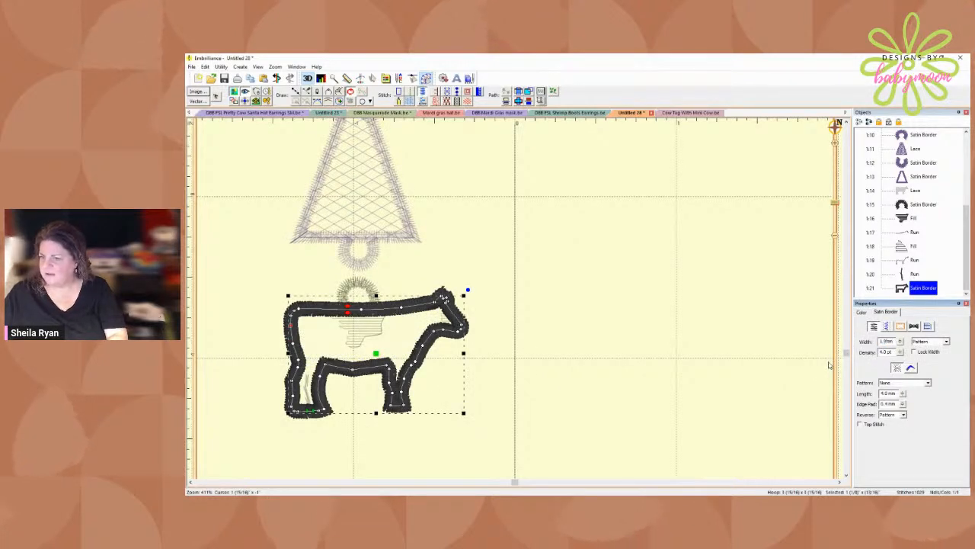
key(Tab)
click(827, 365)
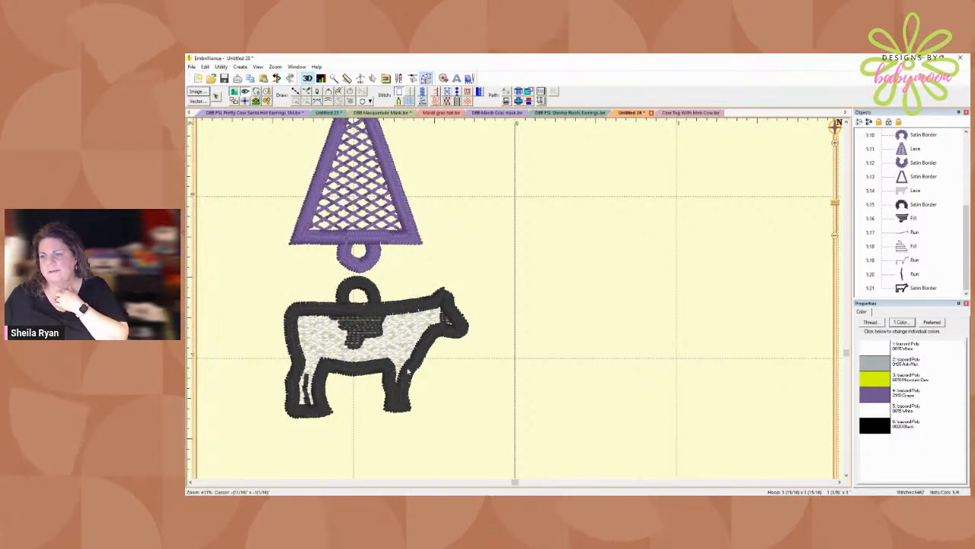
- Widen the cow's front leg by moving the front-edge points of the satin border and the lace outward
click(407, 385)
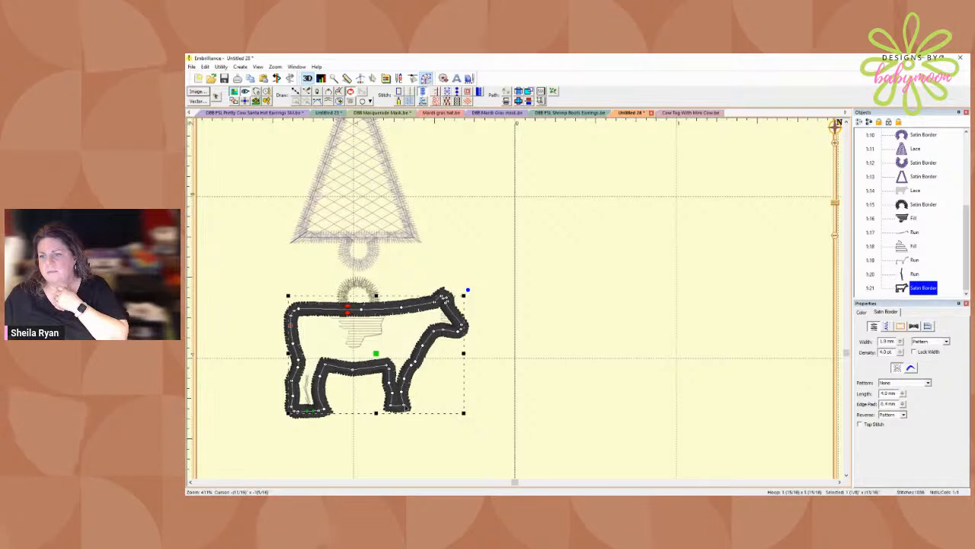
mouse_move(404, 405)
mouse_down()
mouse_move(417, 363)
mouse_move(409, 405)
mouse_up()
click(405, 379)
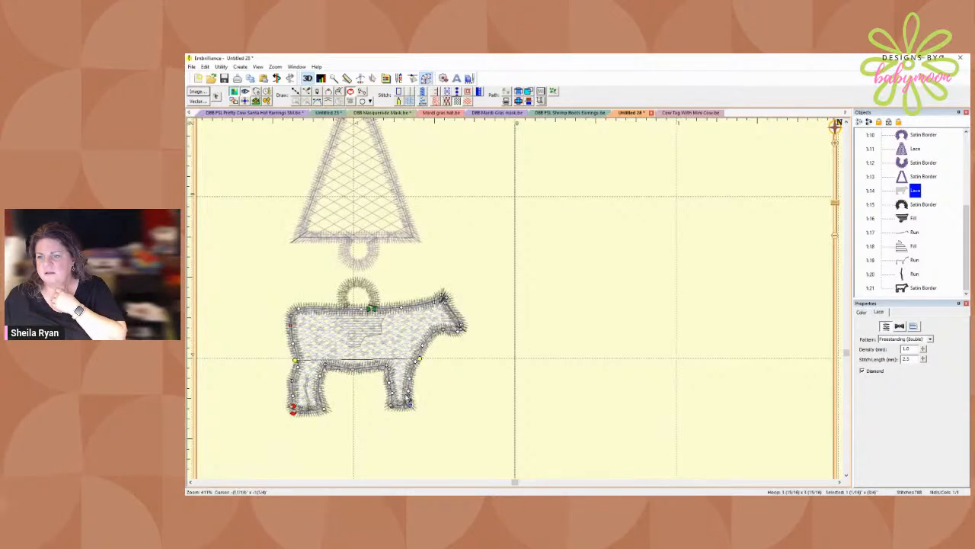
click(409, 381)
key(Escape)
click(408, 377)
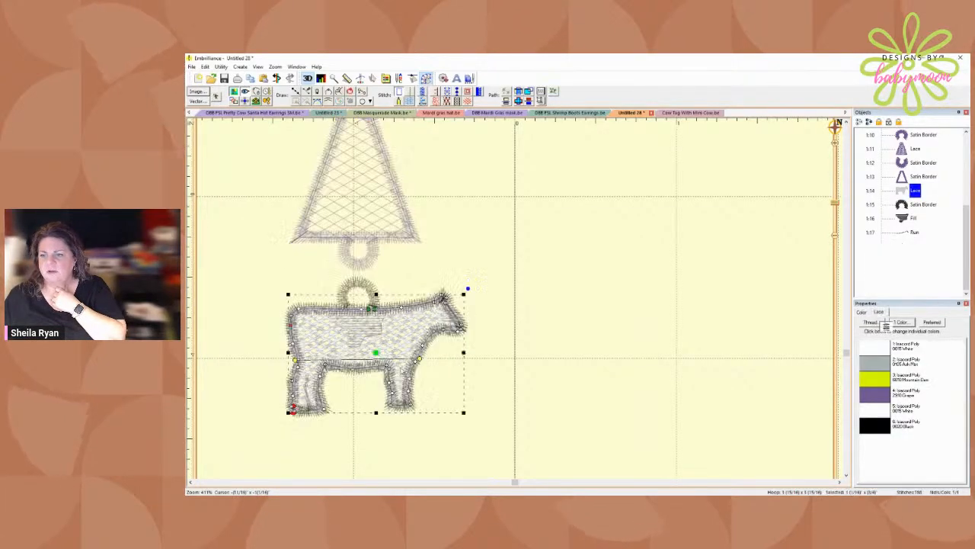
- Reshape the connecting run to follow the widened front leg and chest, keeping it beneath the satin border
click(409, 372)
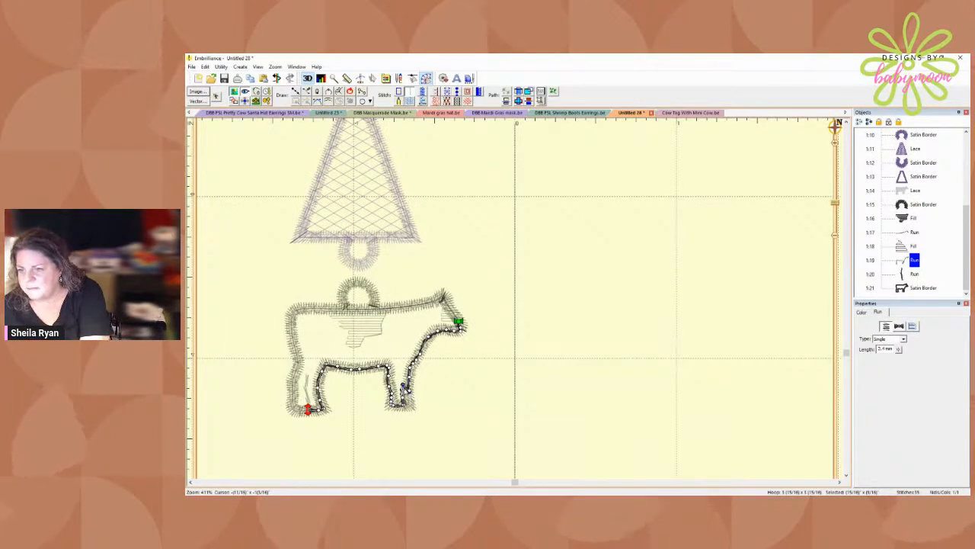
click(403, 387)
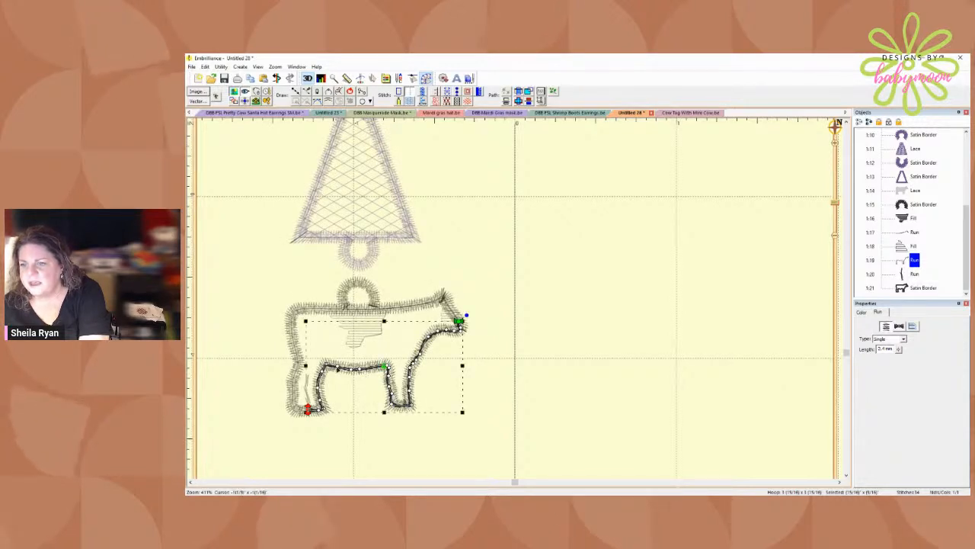
click(419, 361)
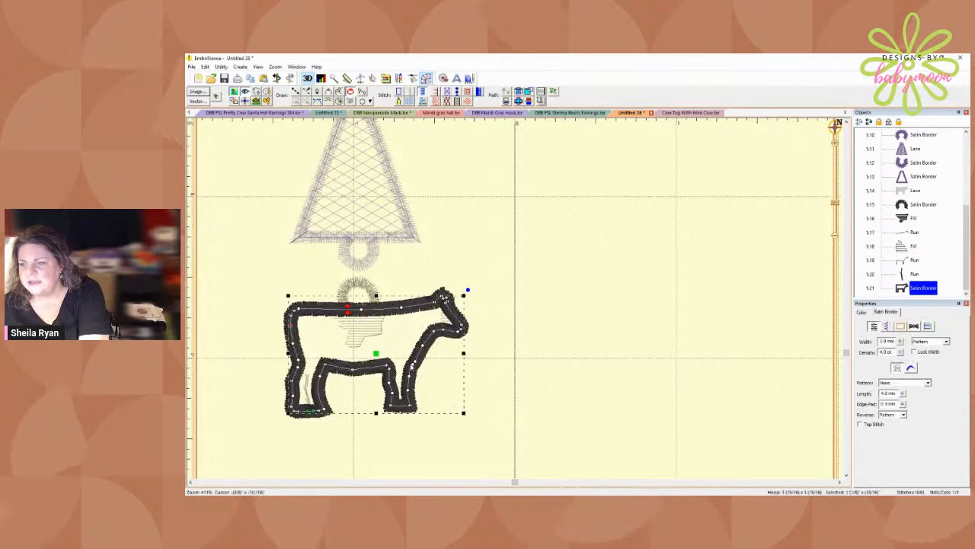
click(913, 274)
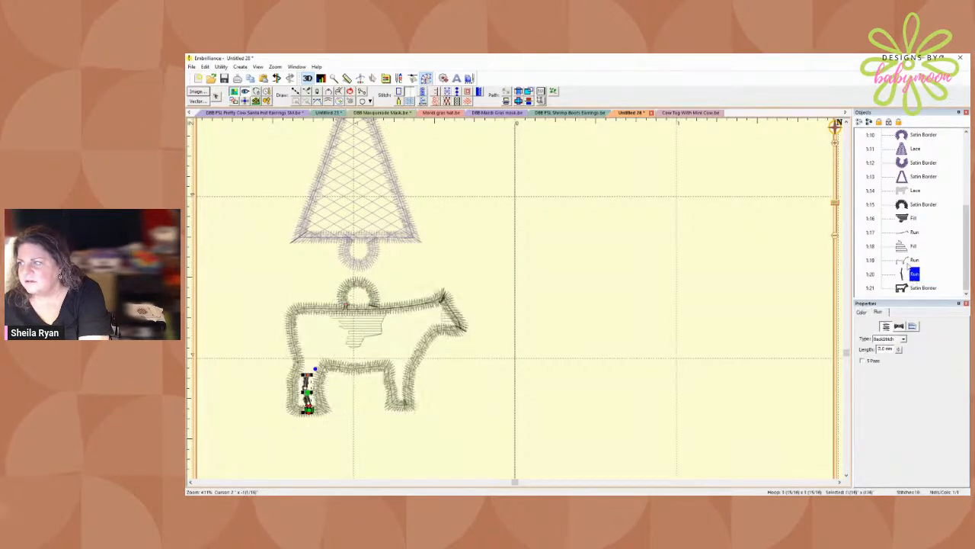
click(914, 259)
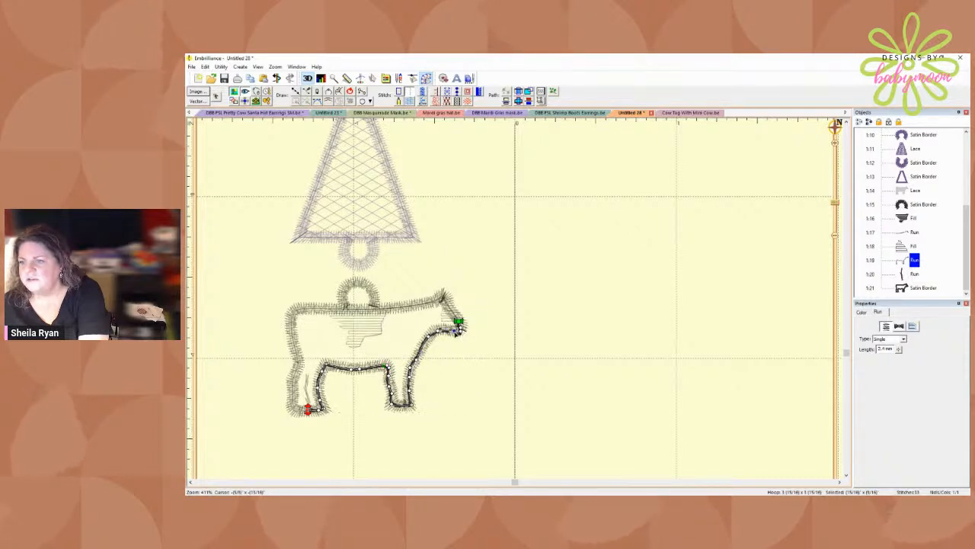
click(412, 377)
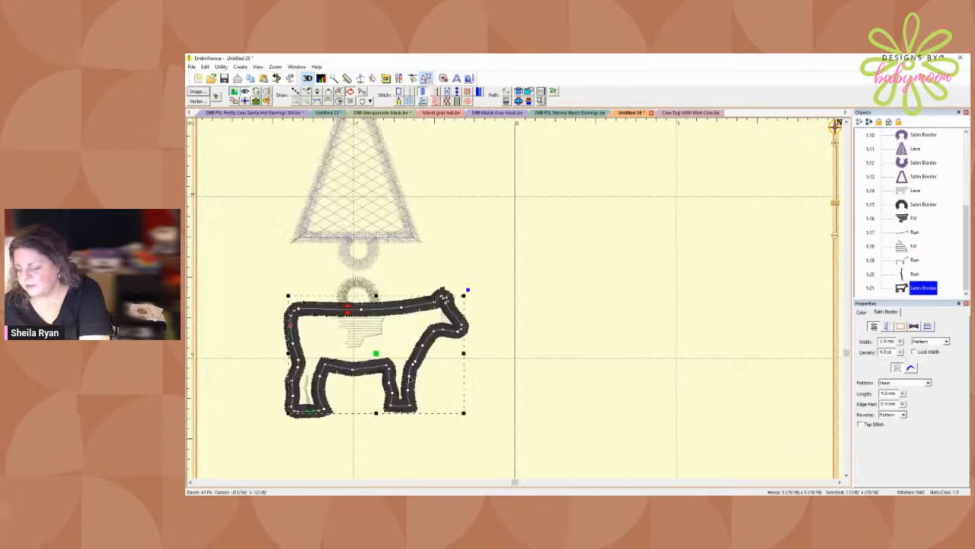
click(916, 260)
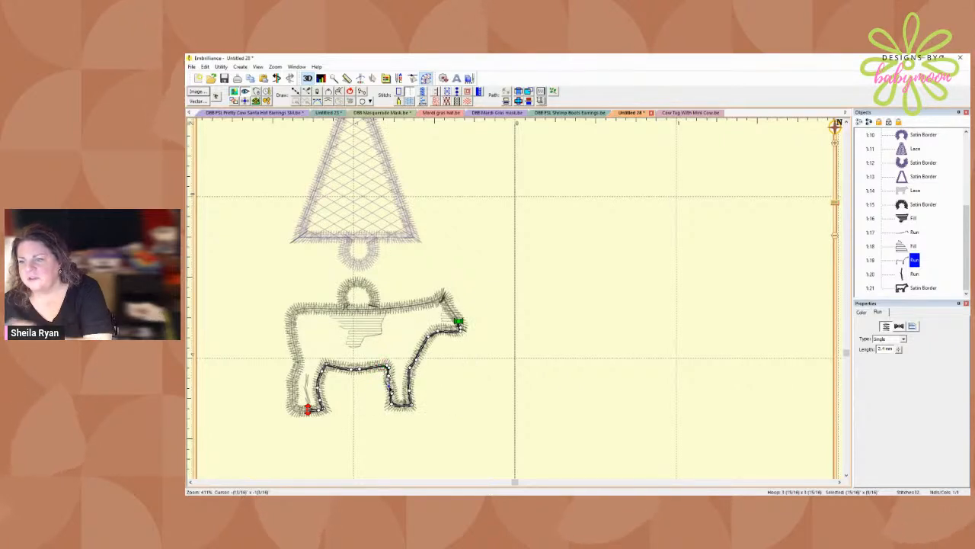
click(451, 396)
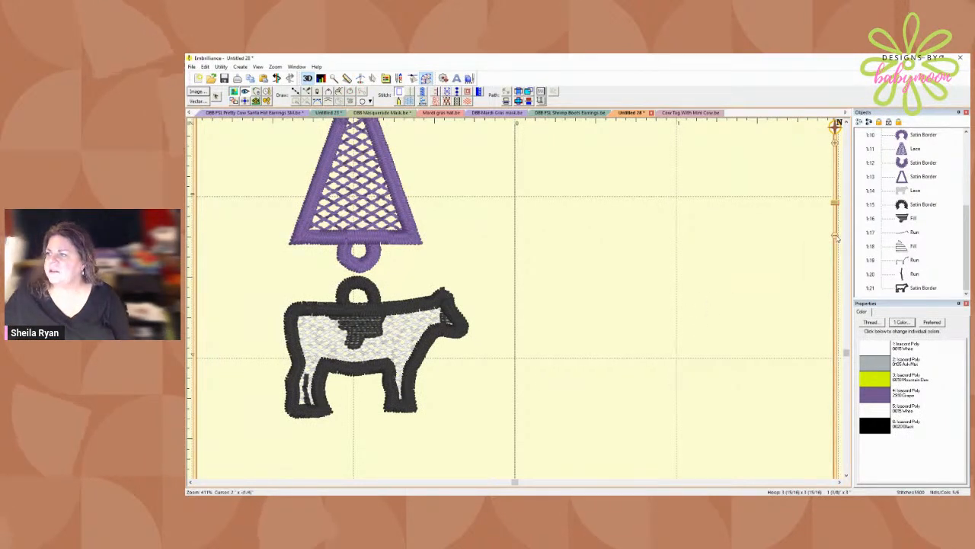
- Draw an inverted-V line inside the purple beam, from its lower edge up to the apex and back down
mouse_move(836, 205)
mouse_down()
mouse_move(836, 238)
mouse_move(836, 214)
mouse_up()
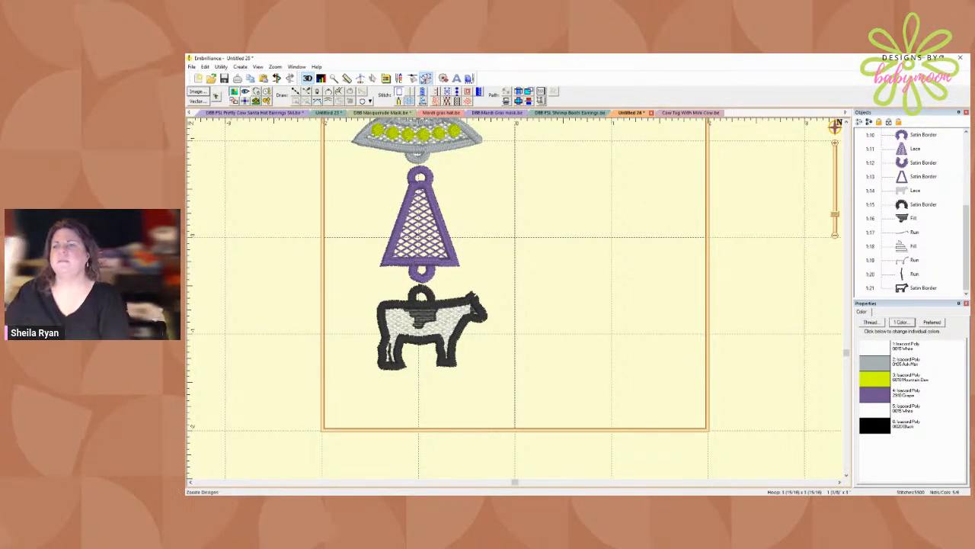
click(296, 95)
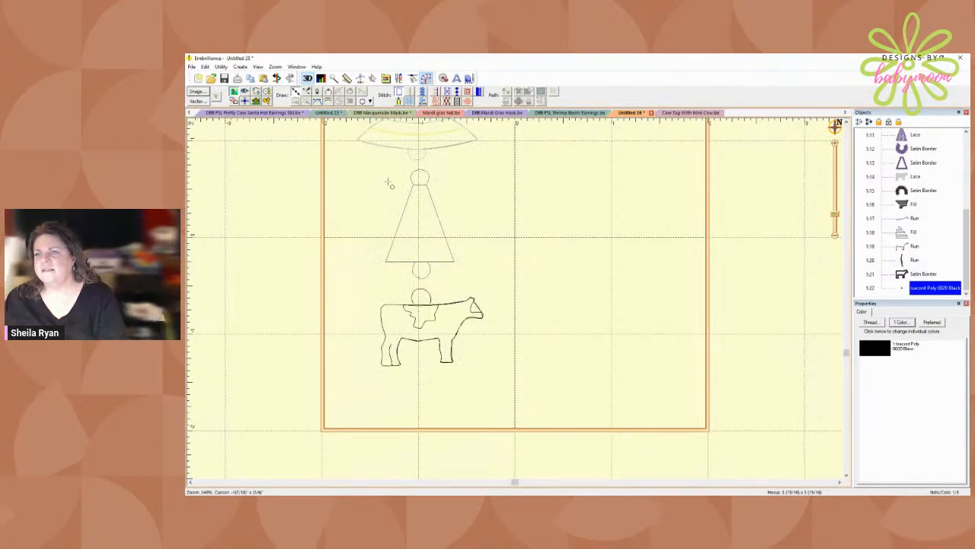
click(393, 259)
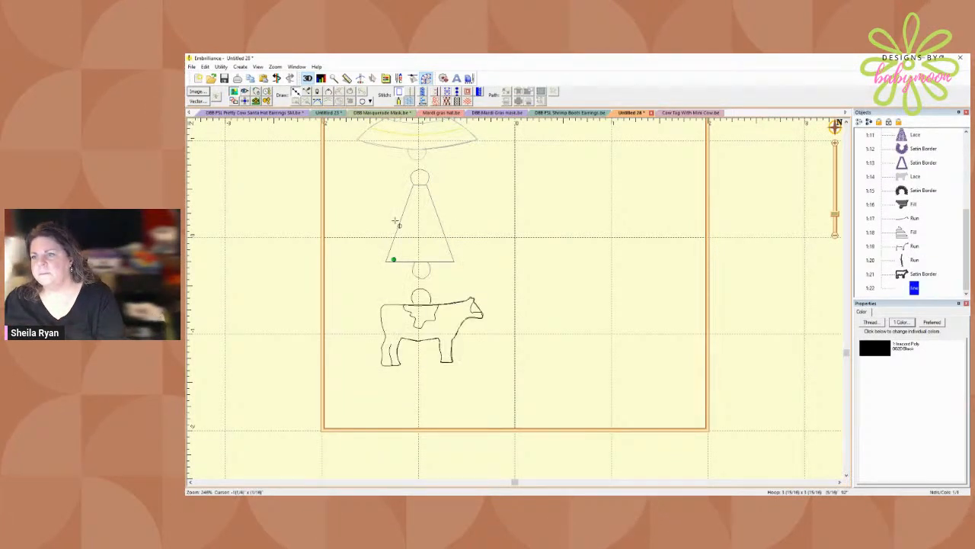
click(418, 186)
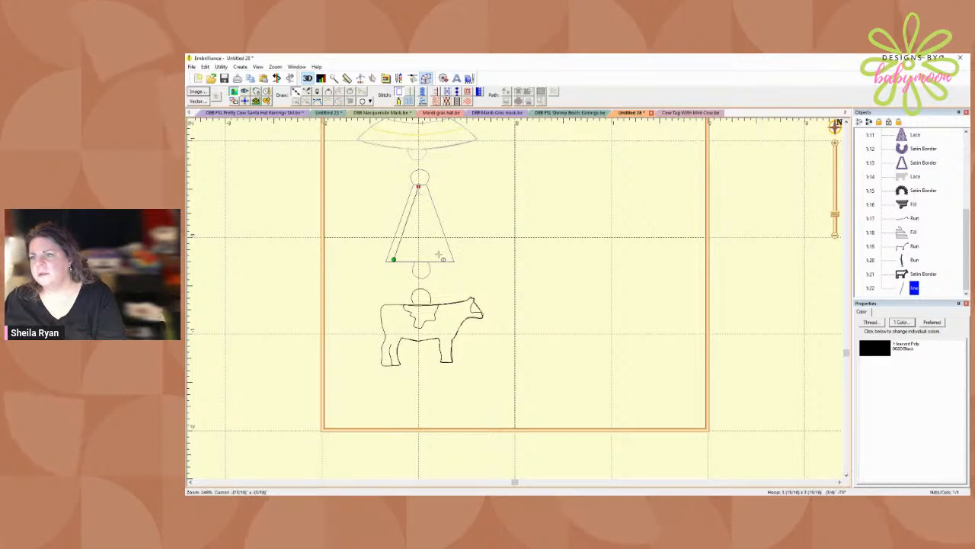
click(442, 259)
key(Return)
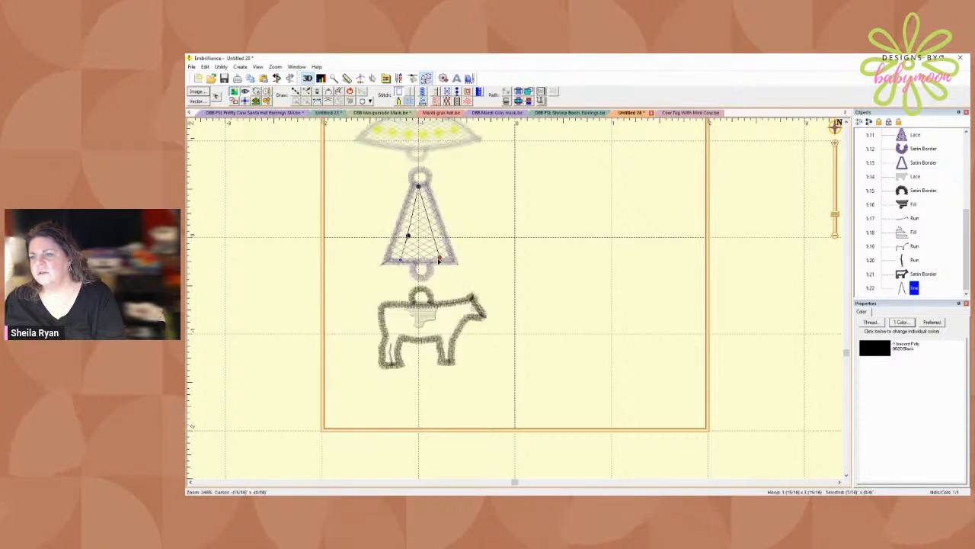
- Curve both legs of the inverted-V line inward and convert it to a satin border
click(411, 236)
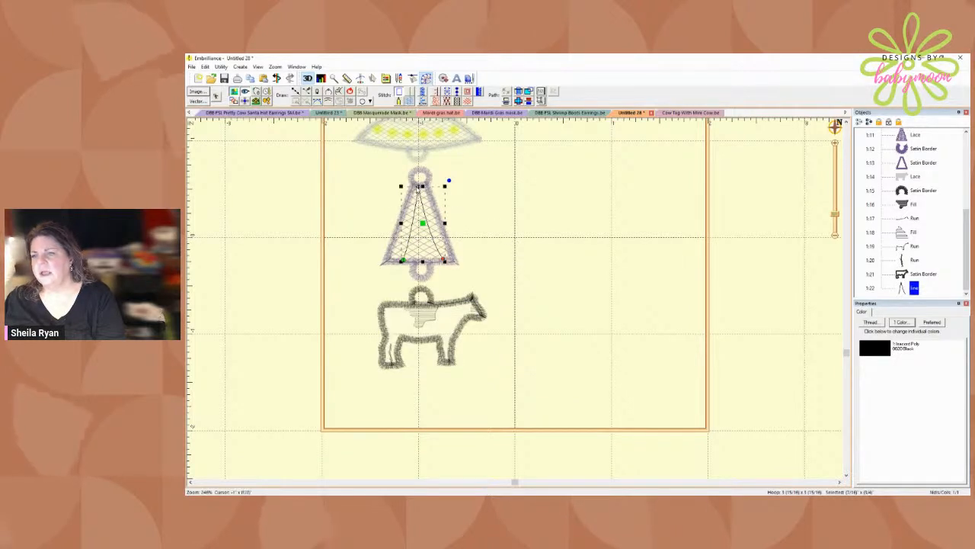
click(429, 193)
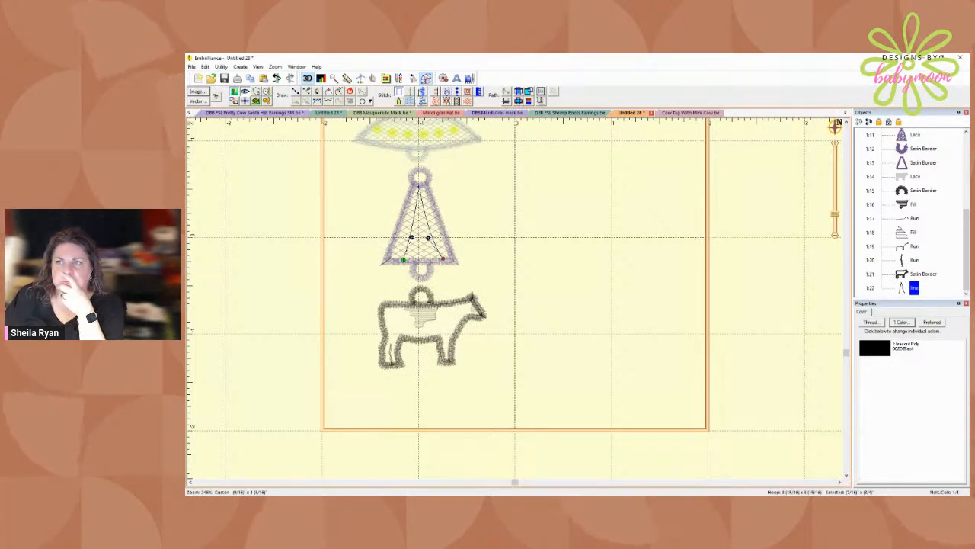
click(423, 91)
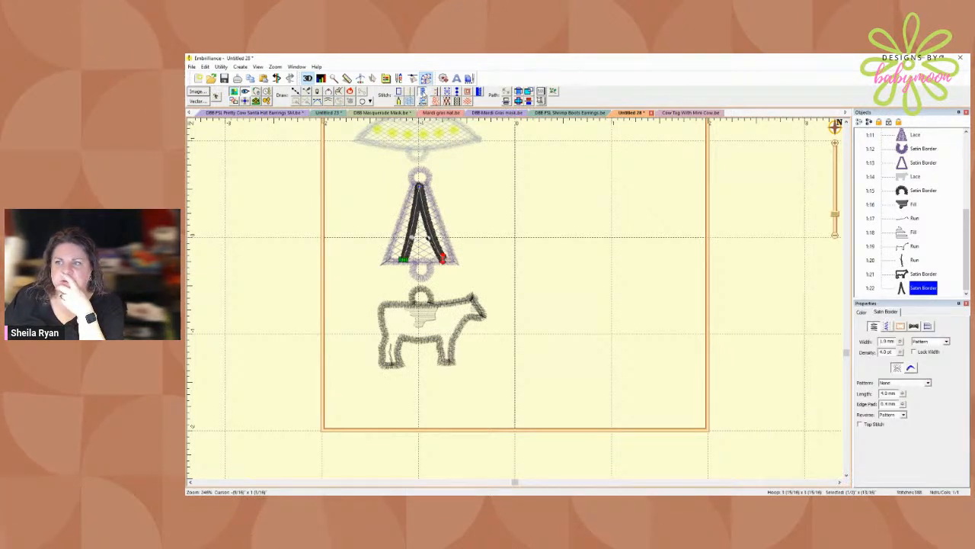
- Convert the inverted-V satin border inside the beam to a run stitch and set its type to Stem
click(768, 229)
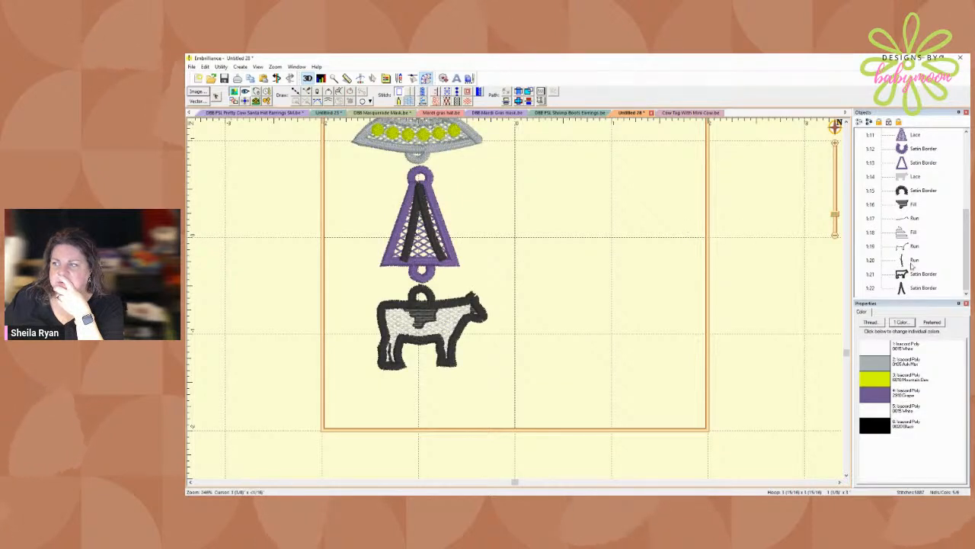
click(922, 287)
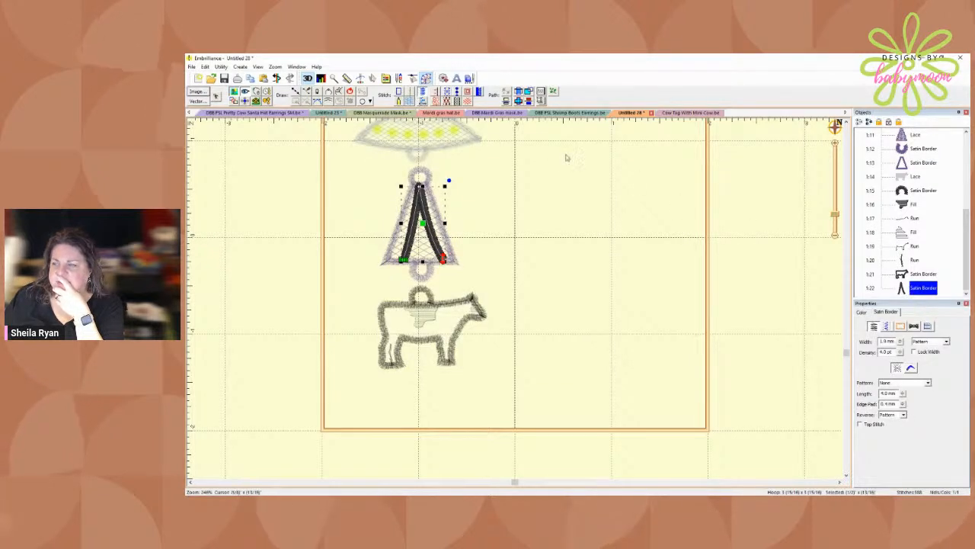
click(410, 92)
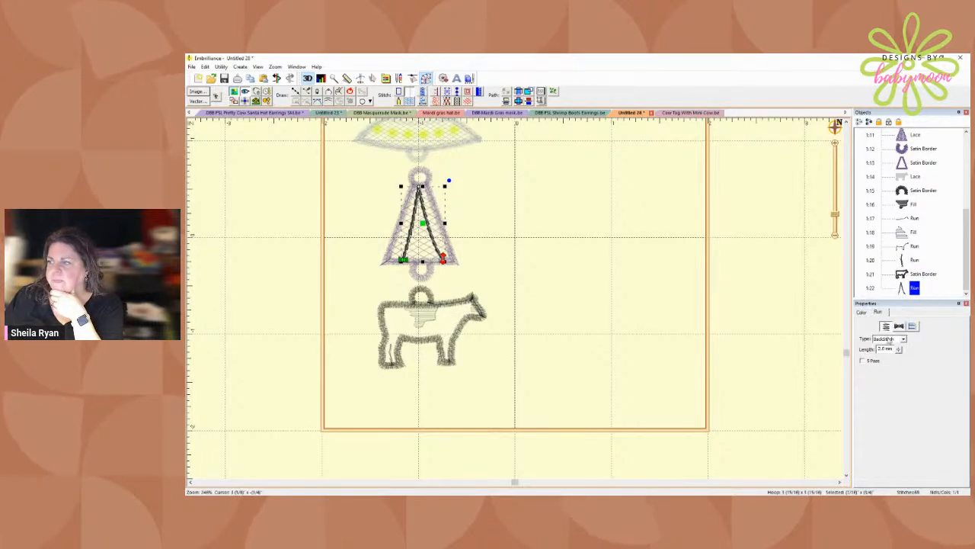
scroll(888, 340, down, 1)
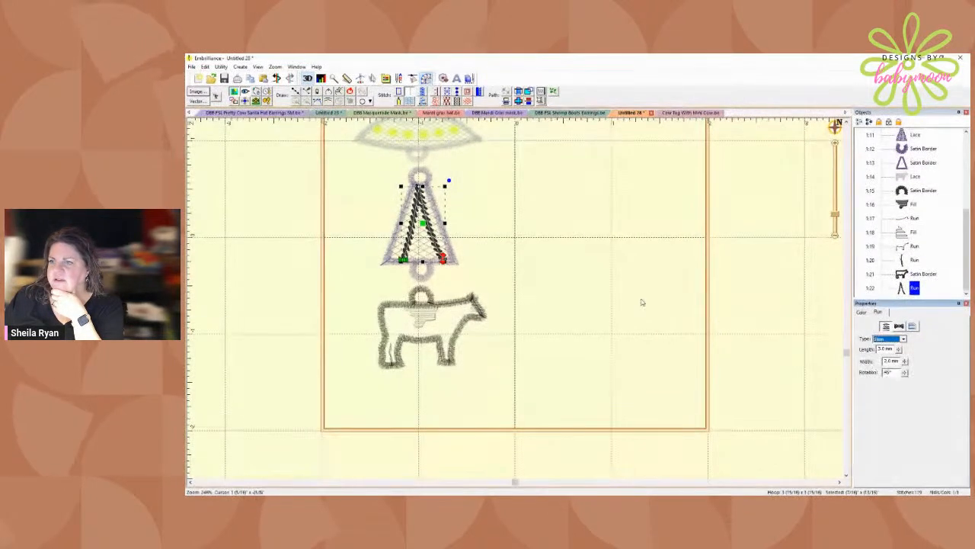
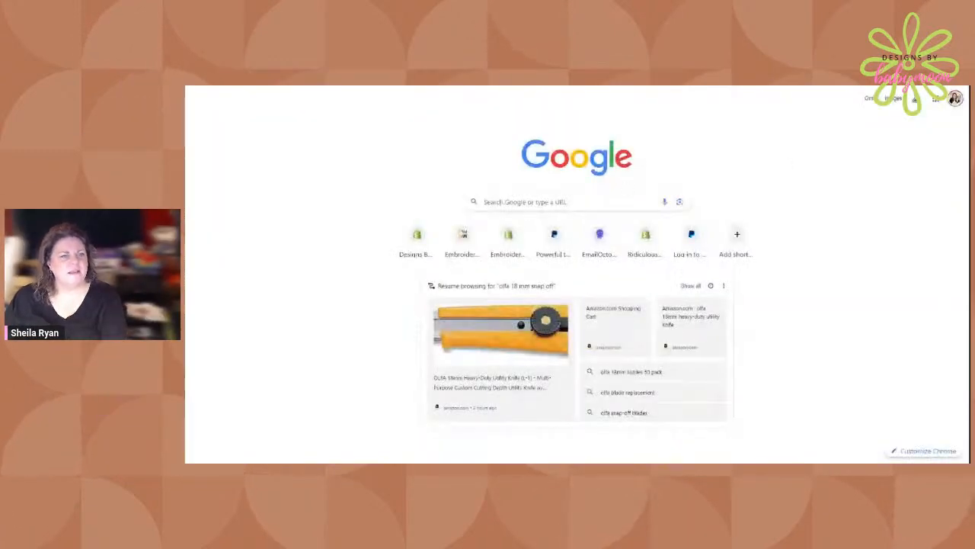
- In the web browser, search Google Images for "ufo picture tractor beam cow"
click(526, 201)
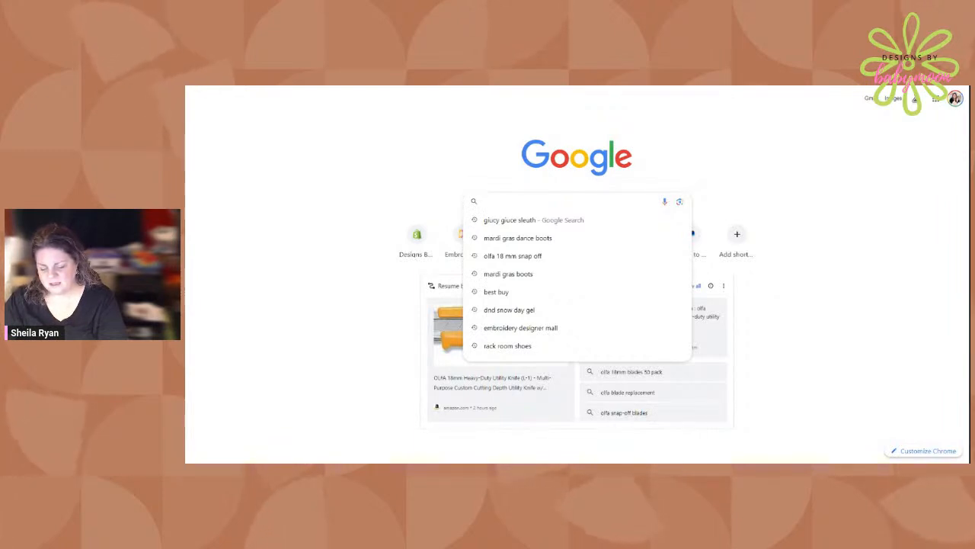
text(ufo)
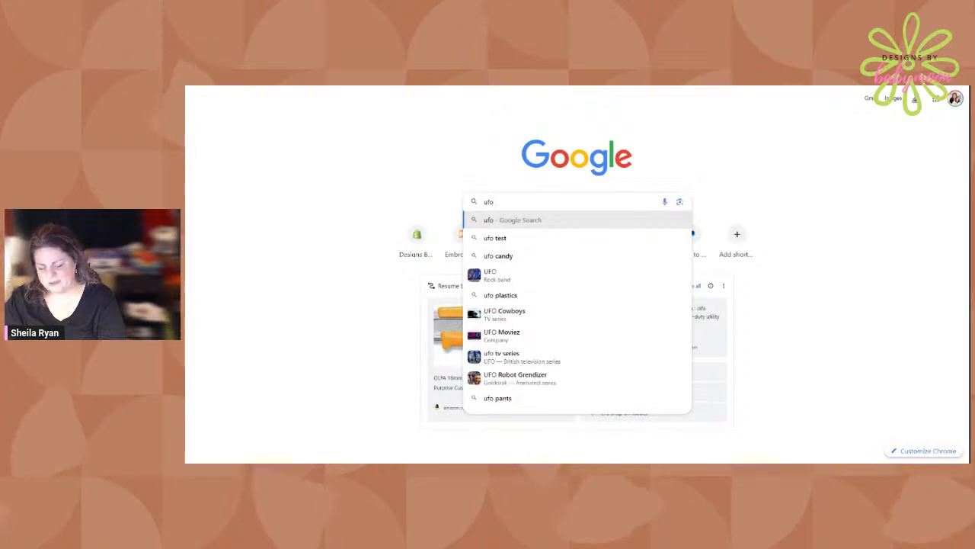
text( picture)
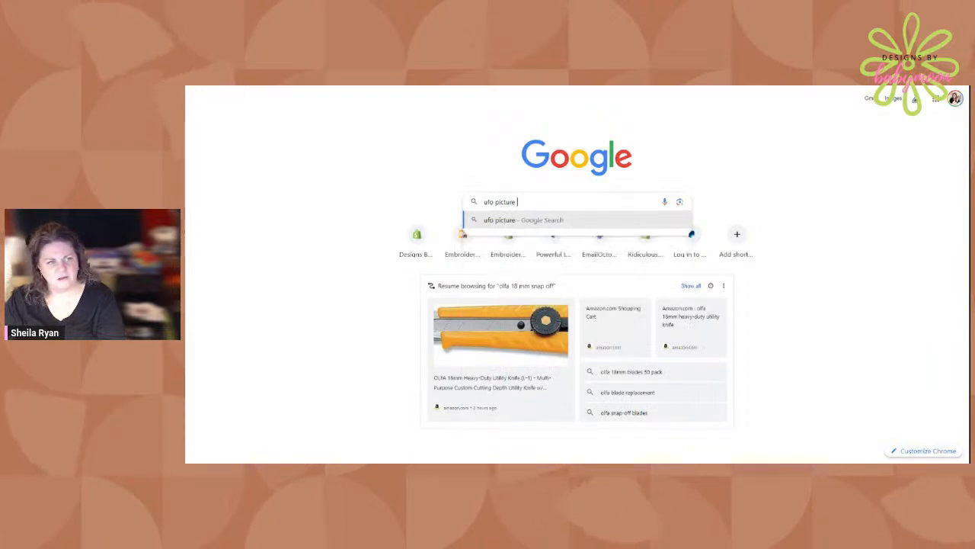
text( tra)
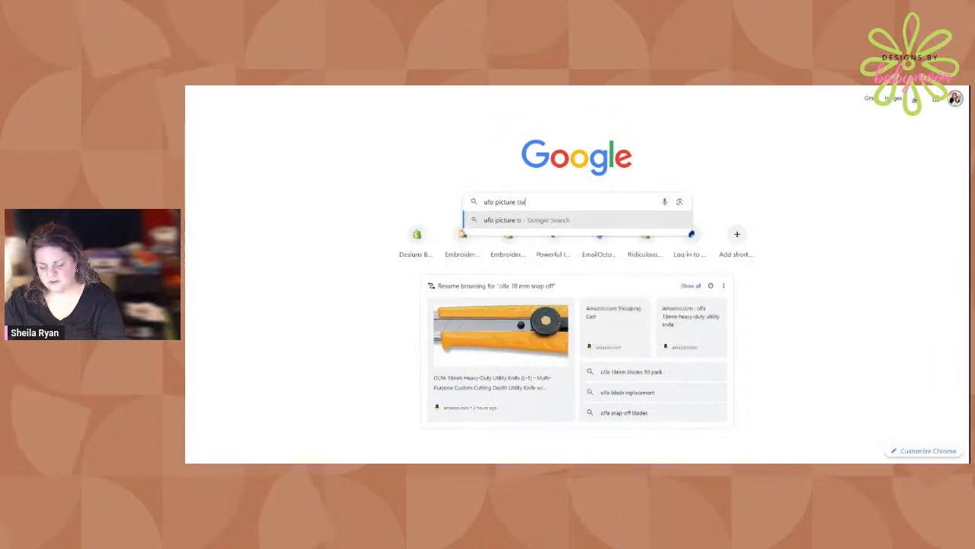
text(ctor beam cow)
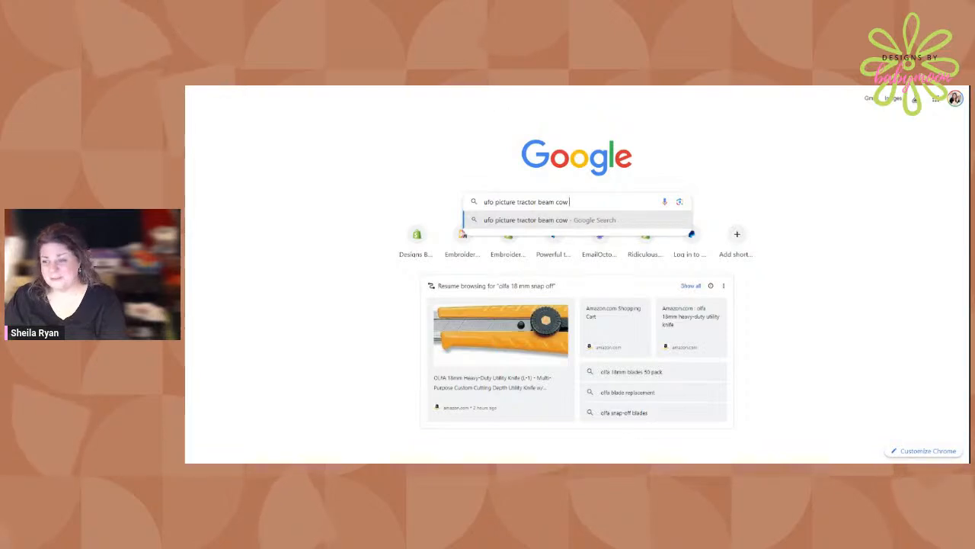
key(Return)
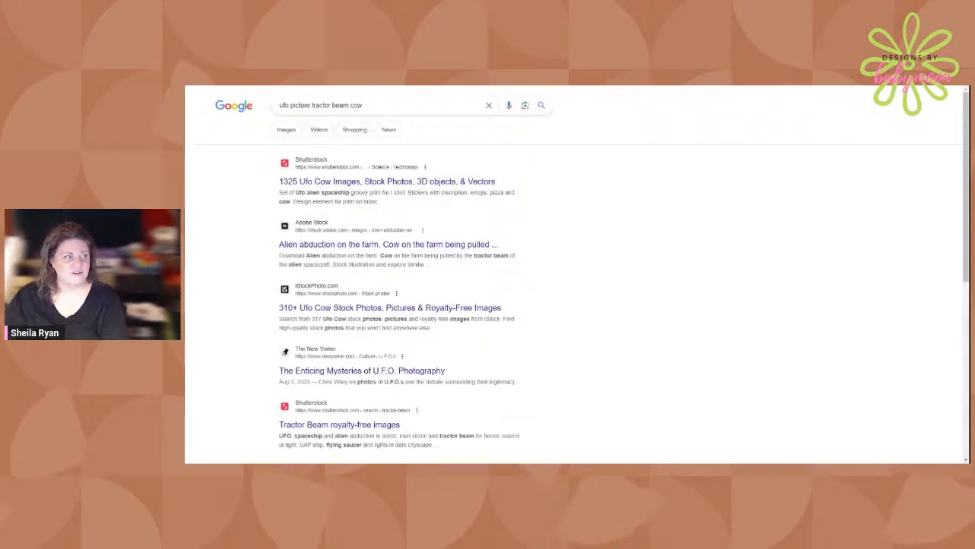
click(287, 128)
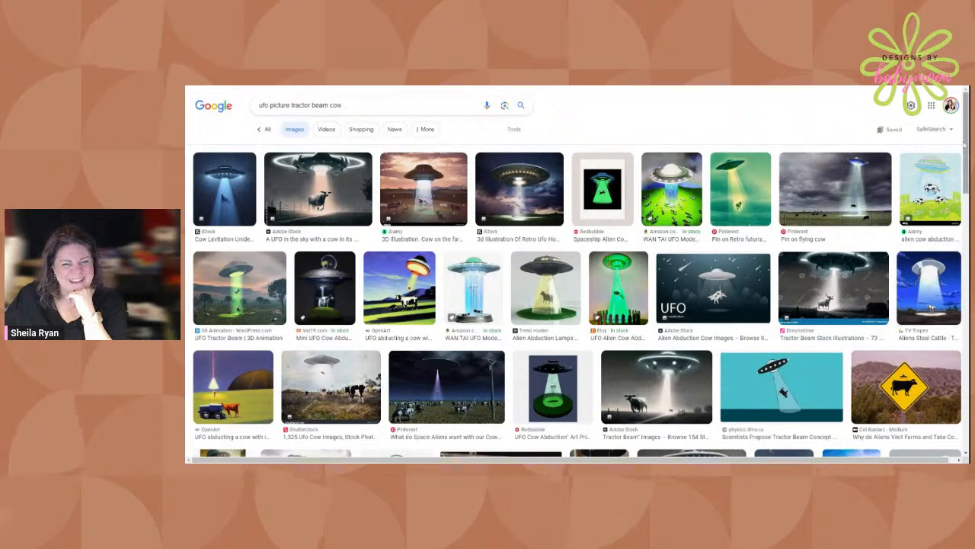
- Look through the UFO cow abduction image results for reference on the beam's shape, colour and detail
scroll(937, 281, down, 1)
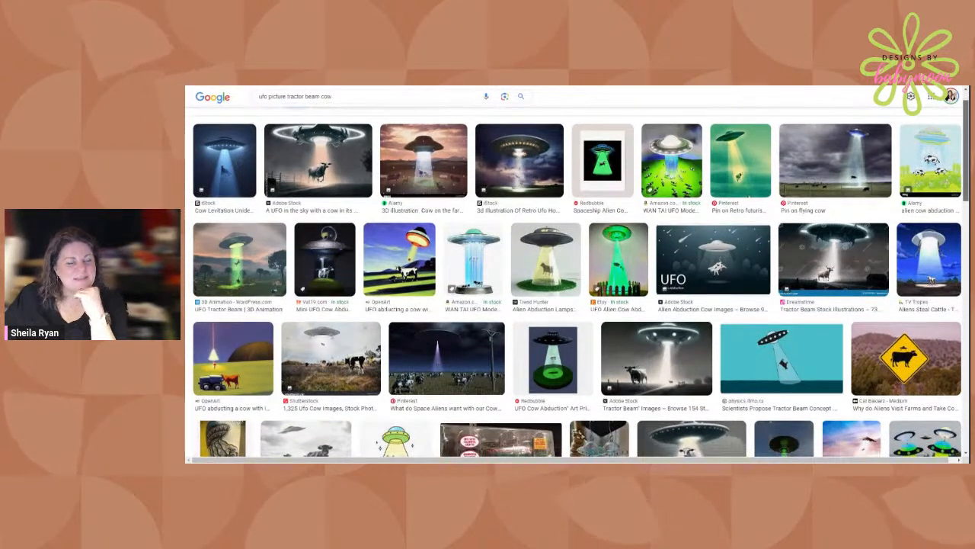
scroll(937, 281, down, 1)
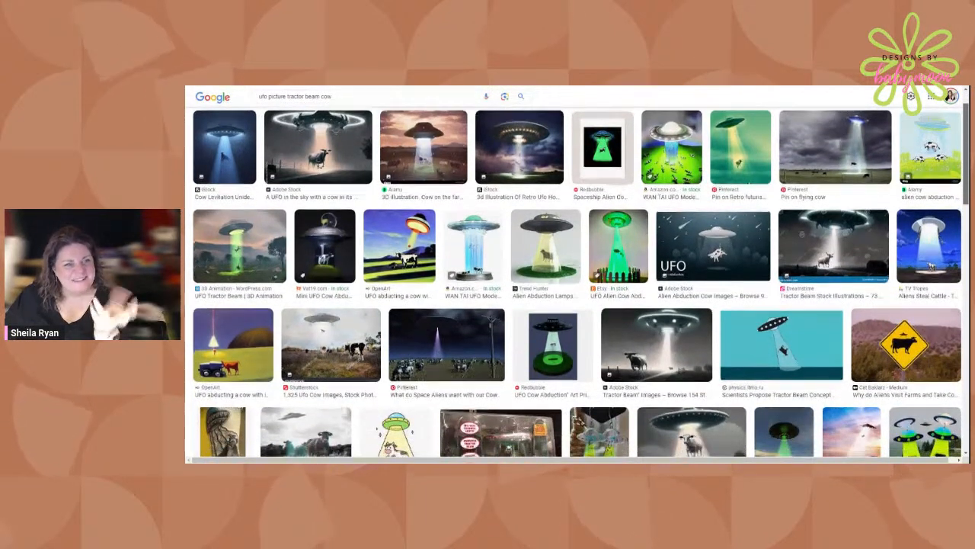
scroll(613, 176, up, 1)
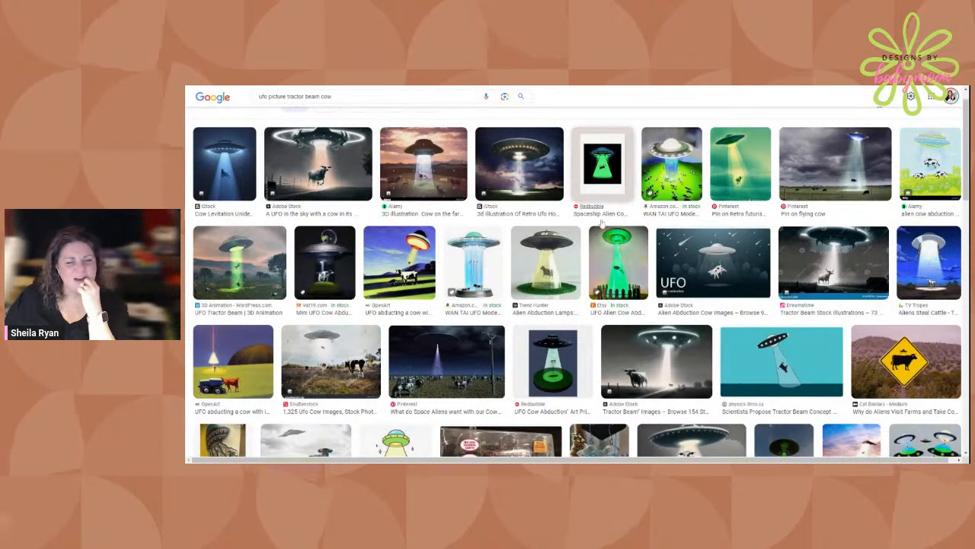
scroll(927, 175, up, 1)
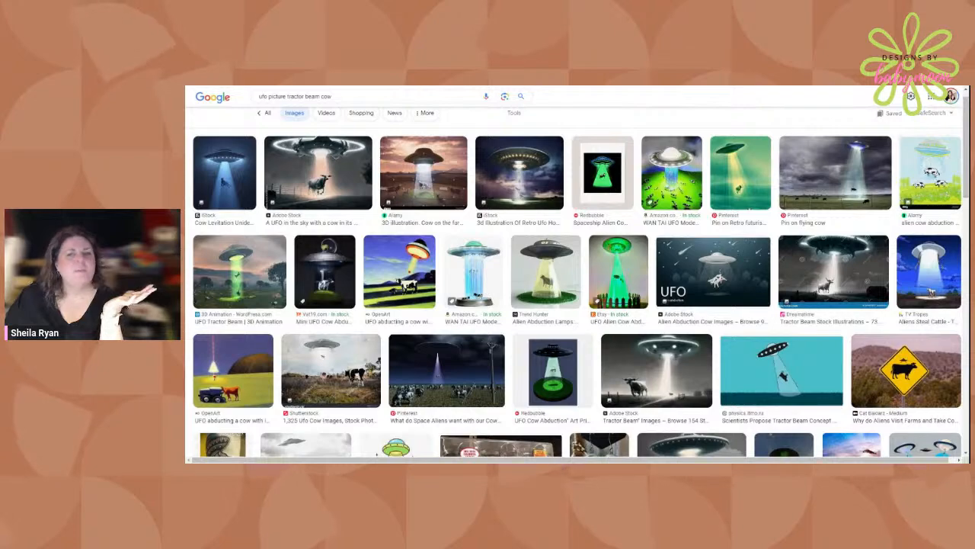
scroll(966, 197, down, 1)
scroll(966, 197, down, 2)
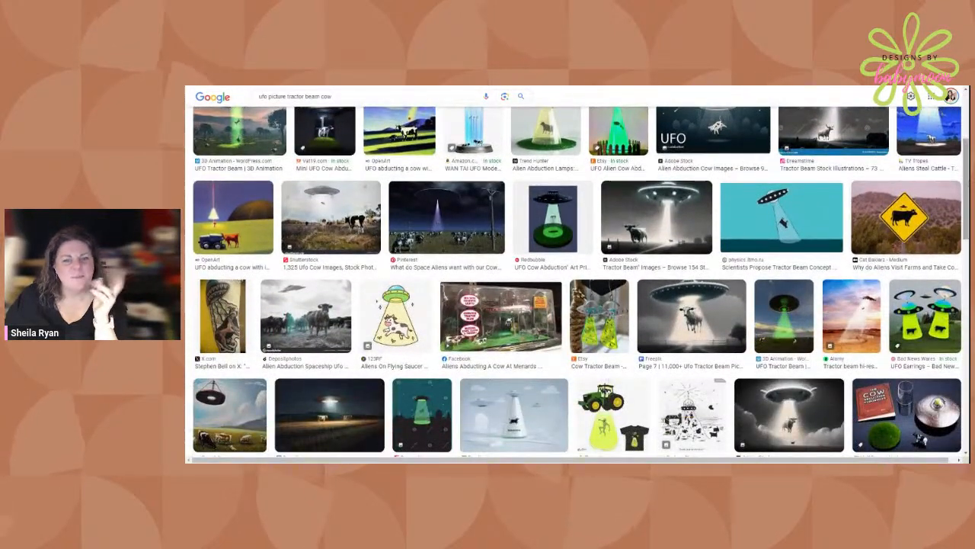
scroll(949, 211, down, 1)
drag(966, 229, 966, 232)
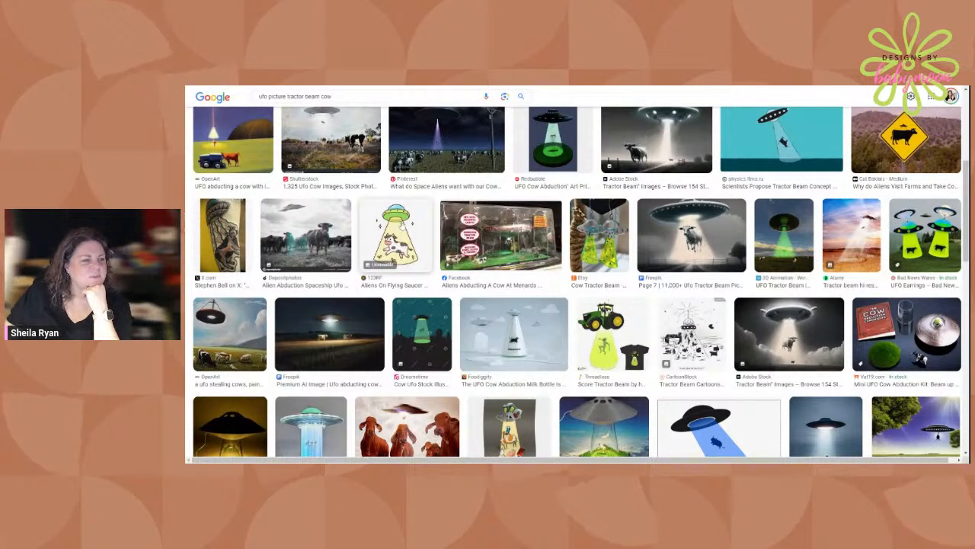
scroll(577, 282, down, 2)
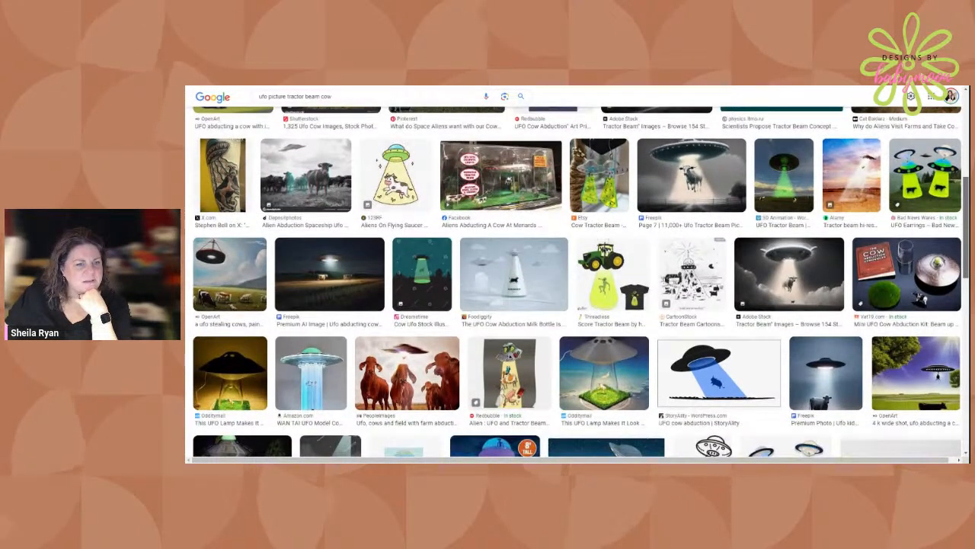
scroll(816, 358, down, 1)
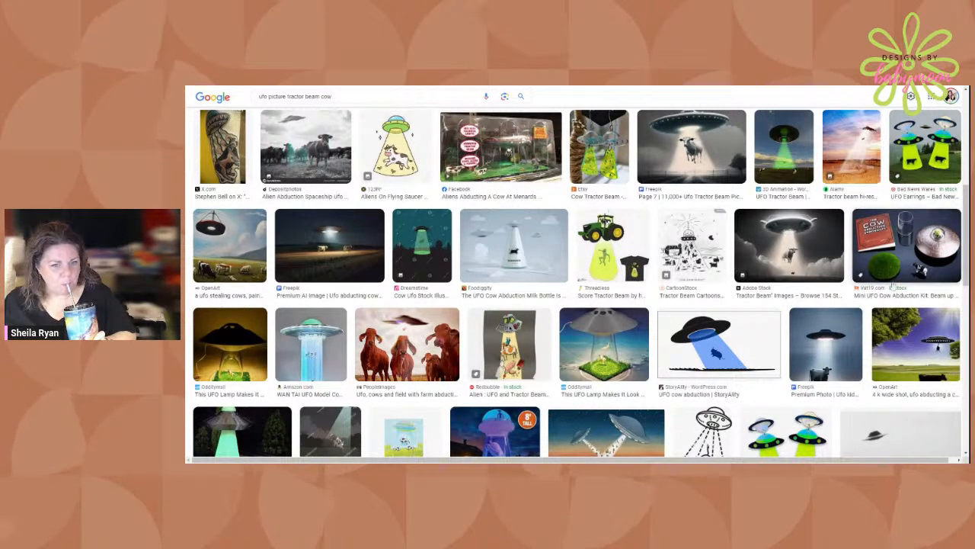
scroll(966, 221, down, 1)
scroll(966, 219, down, 3)
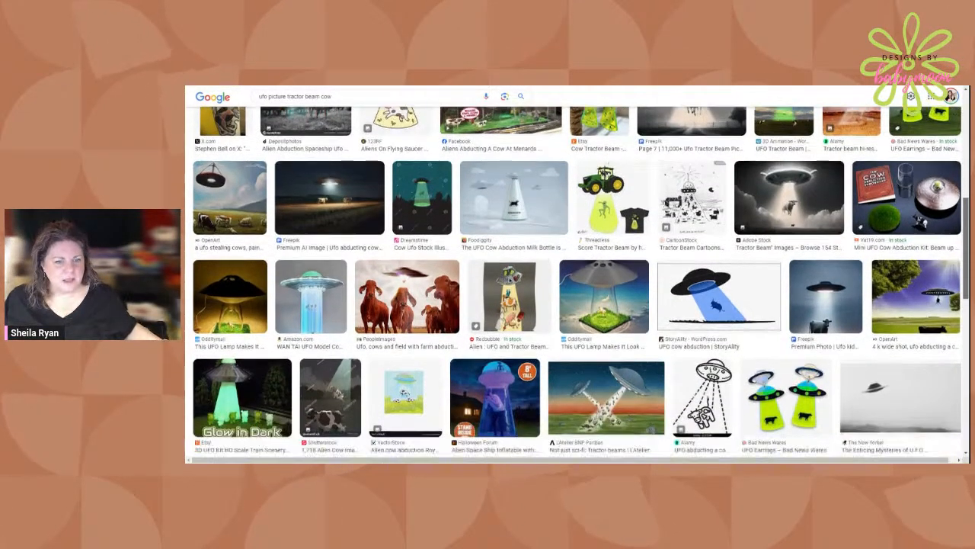
scroll(966, 221, down, 2)
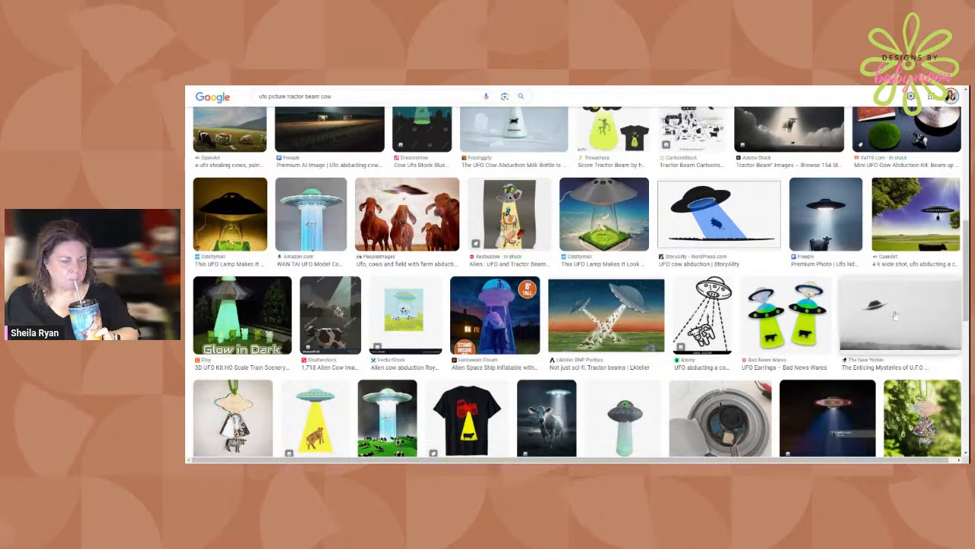
scroll(817, 218, down, 1)
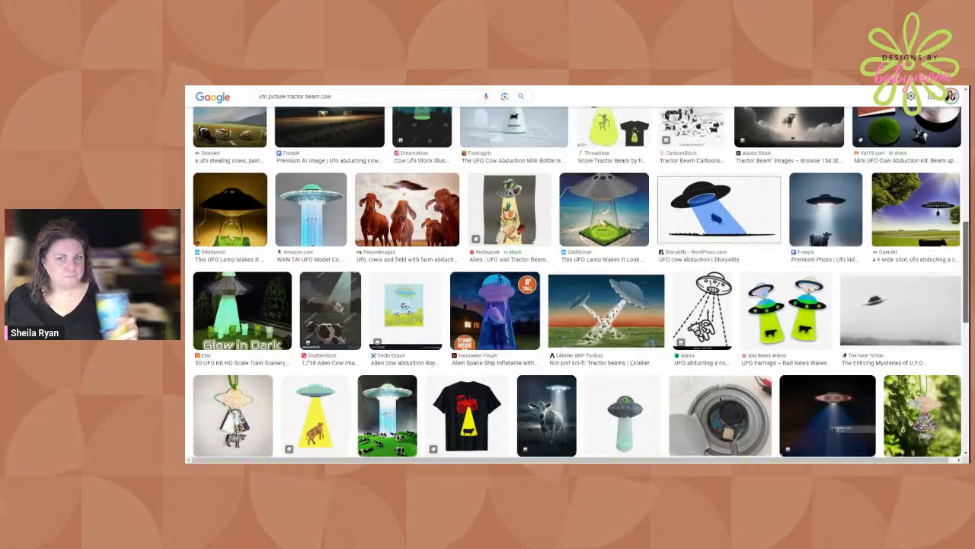
scroll(817, 218, down, 3)
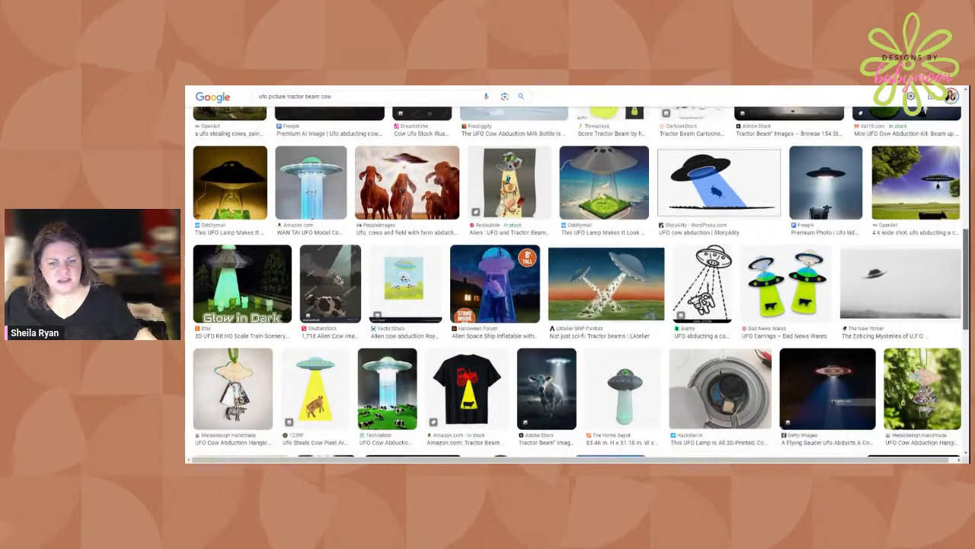
scroll(817, 149, down, 1)
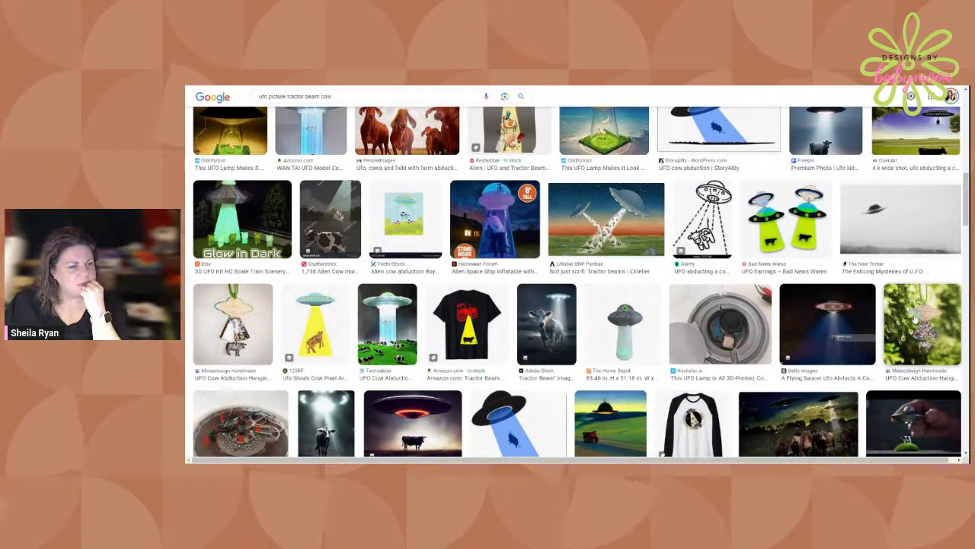
scroll(915, 228, down, 3)
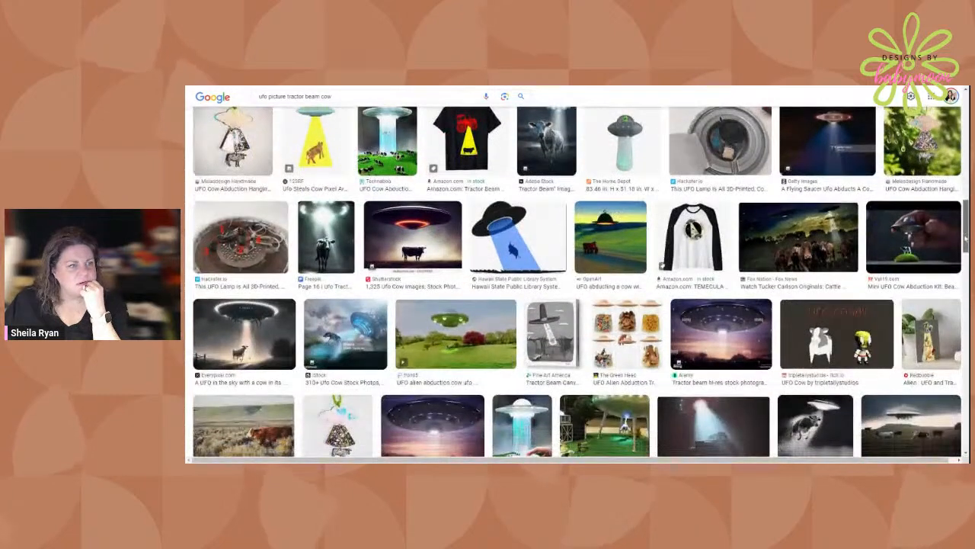
scroll(964, 239, down, 1)
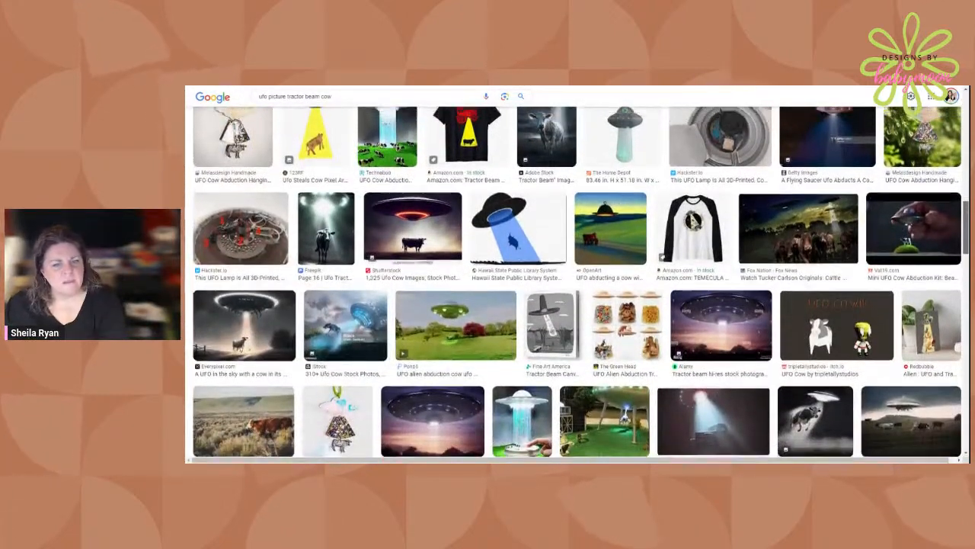
scroll(577, 282, up, 1)
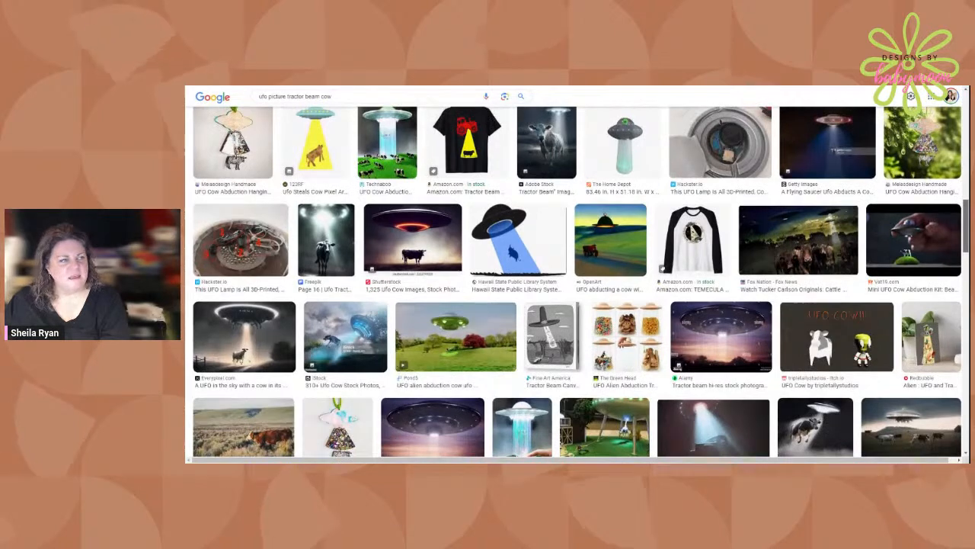
scroll(577, 282, up, 1)
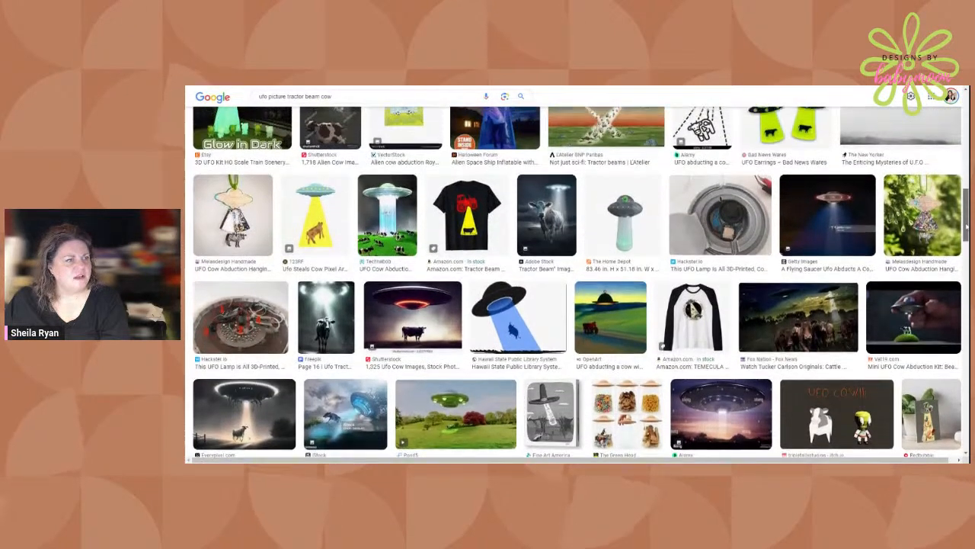
scroll(964, 217, up, 2)
scroll(964, 207, up, 2)
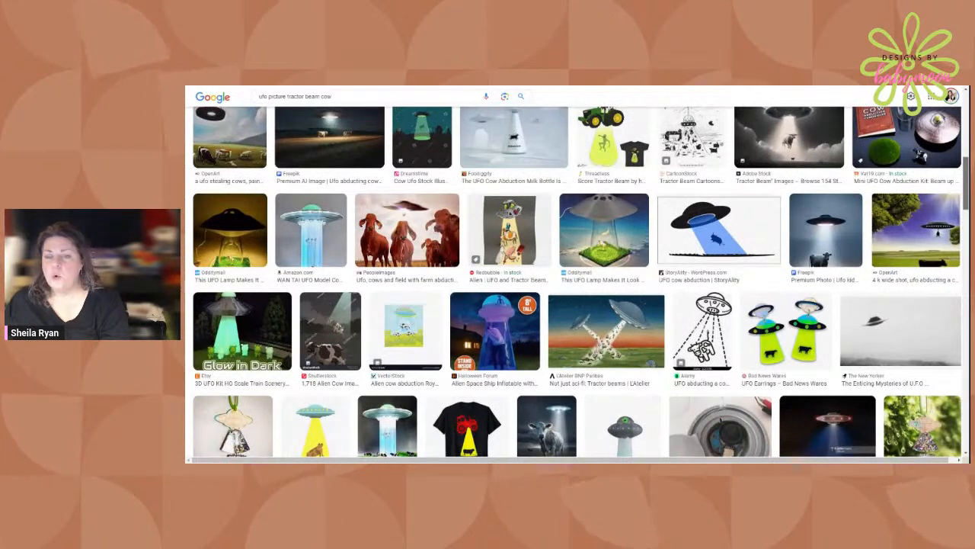
drag(965, 198, 965, 199)
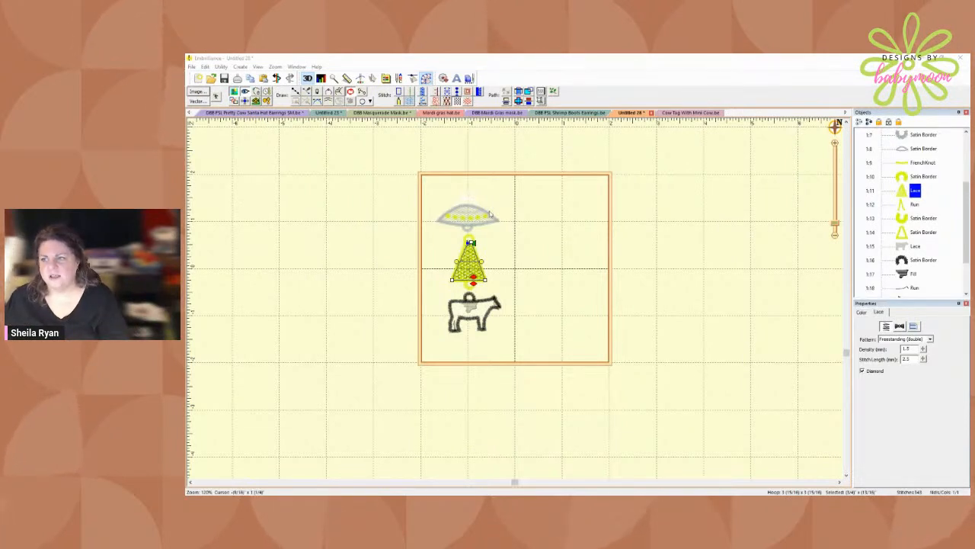
- Try flipping the UFO saucer vertically, including its lace, runs, satin border, lower loop and FrenchKnot lights, and undo the flip
click(917, 151)
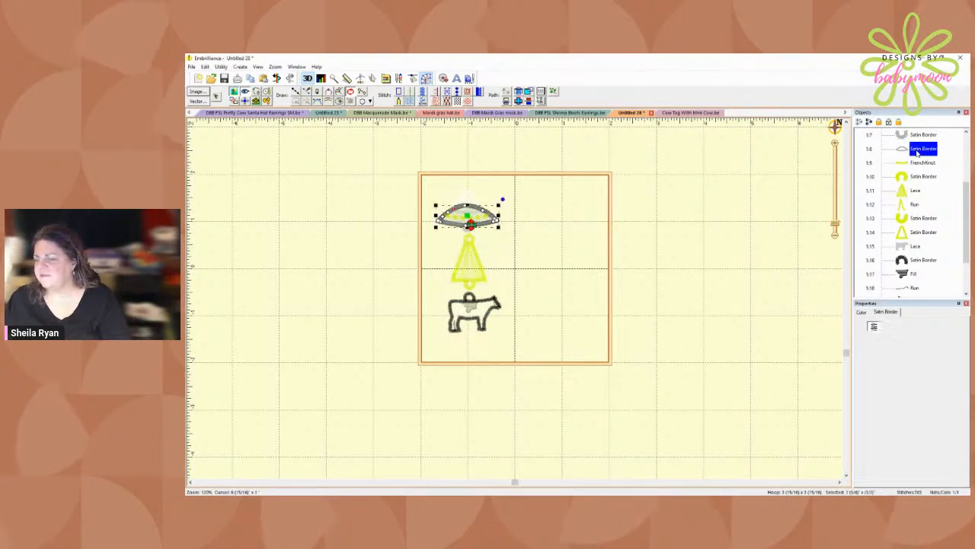
scroll(921, 164, up, 3)
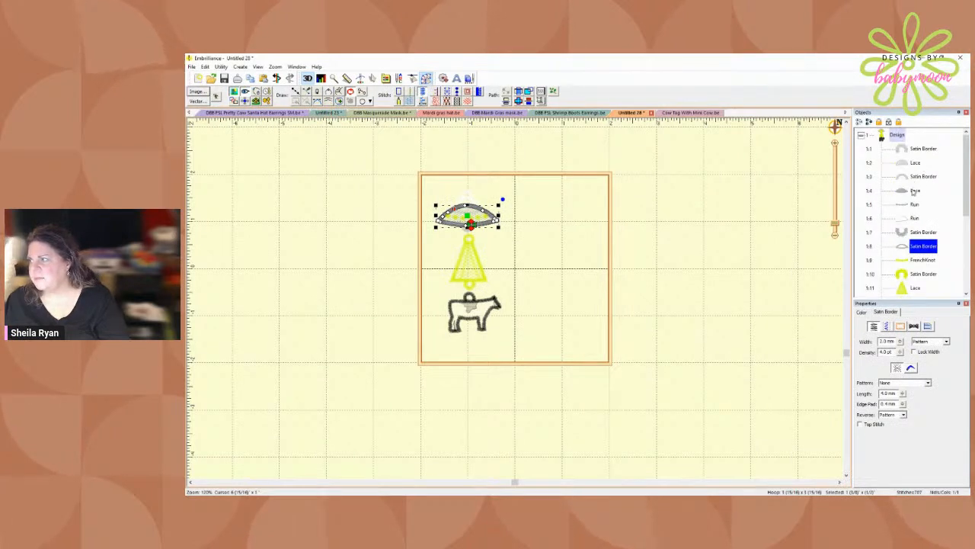
ctrl+click(914, 191)
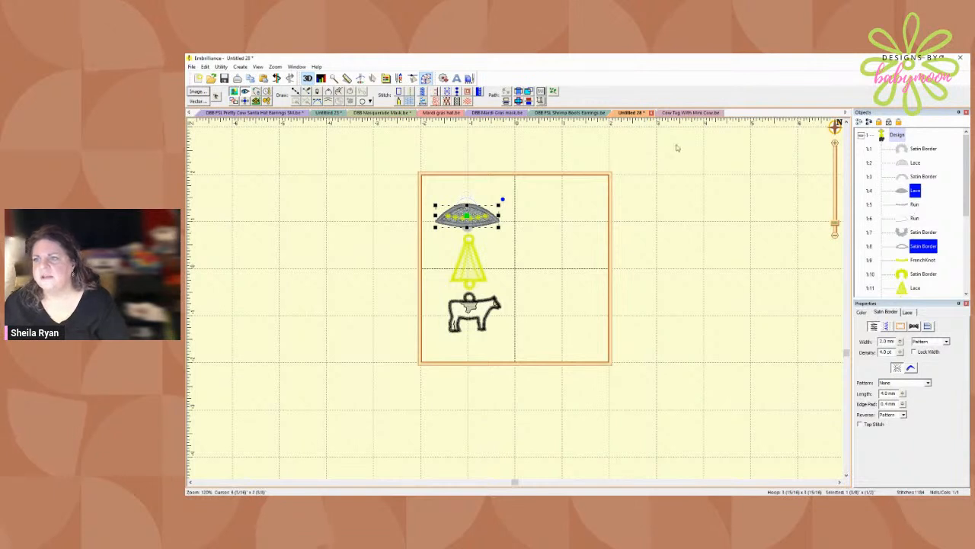
ctrl+click(918, 260)
ctrl+click(904, 220)
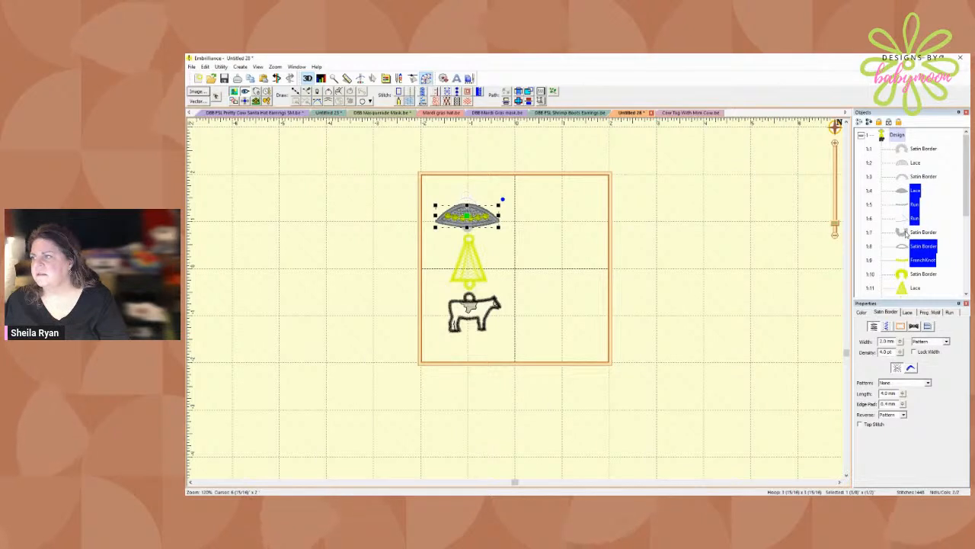
ctrl+click(904, 232)
ctrl+click(914, 178)
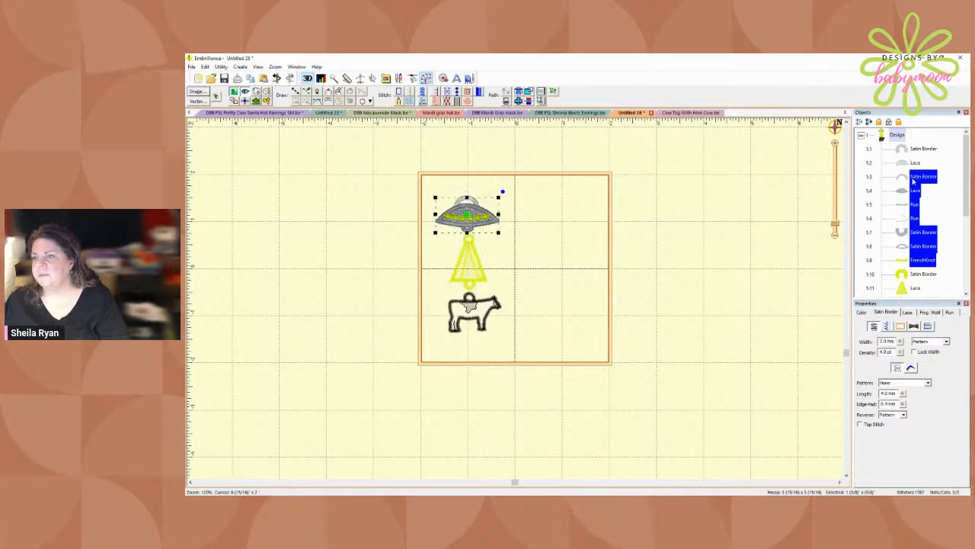
ctrl+click(909, 181)
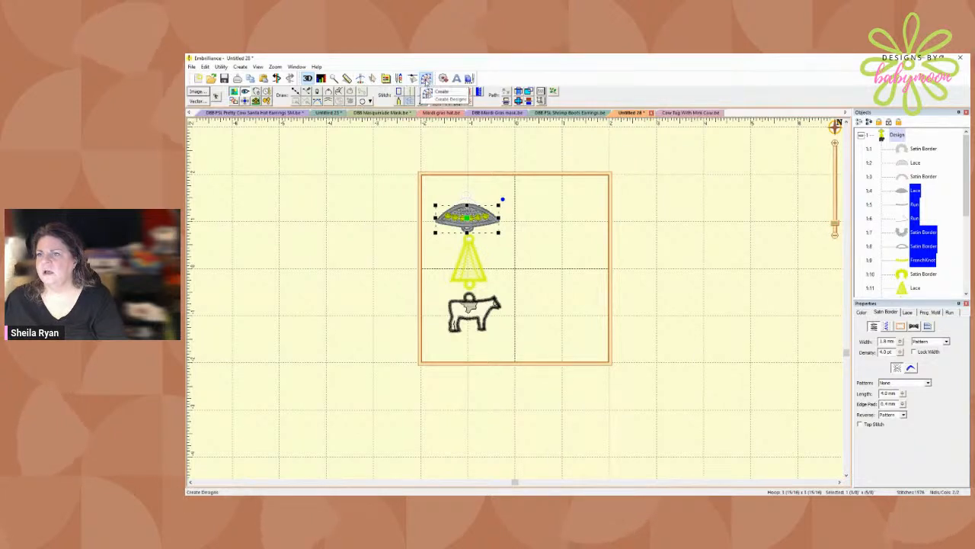
click(373, 78)
click(311, 94)
click(576, 215)
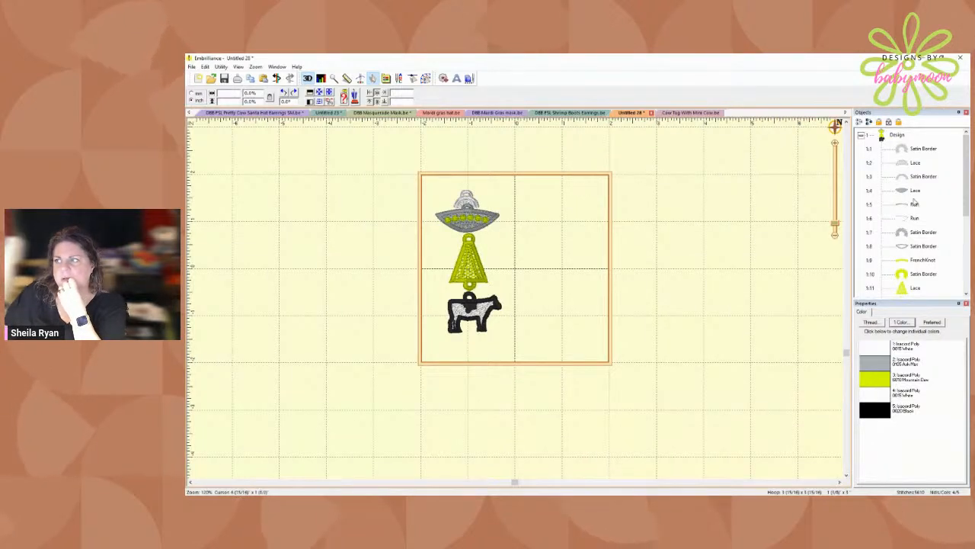
click(277, 78)
click(732, 160)
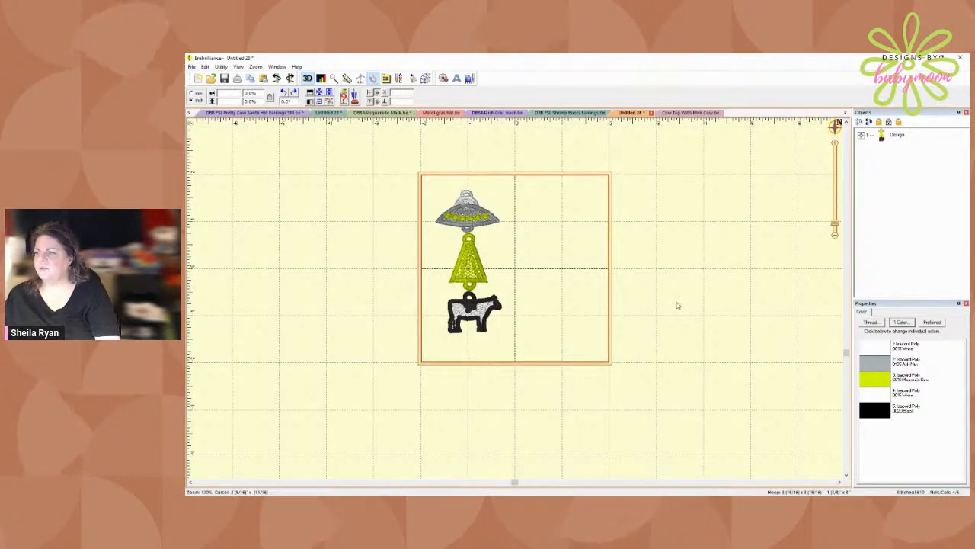
- Recolour the UFO dome's lace, satin border and hanging loop with the Isacord Poly thread Sugar Plum
click(861, 135)
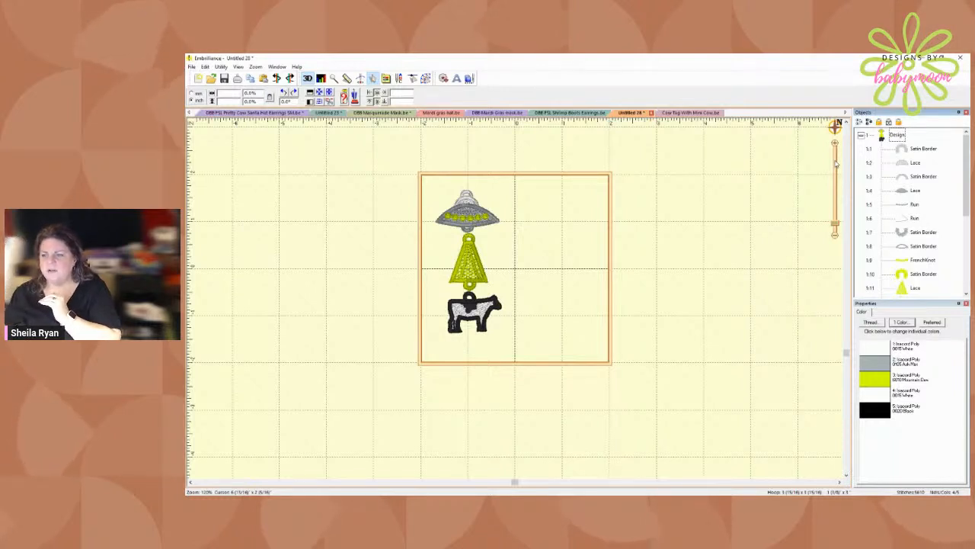
scroll(936, 207, down, 3)
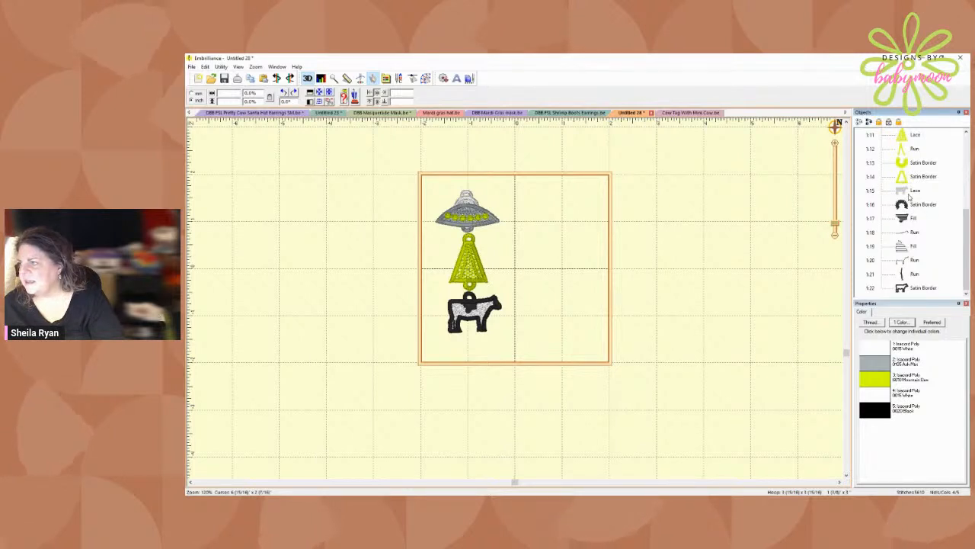
scroll(918, 221, up, 3)
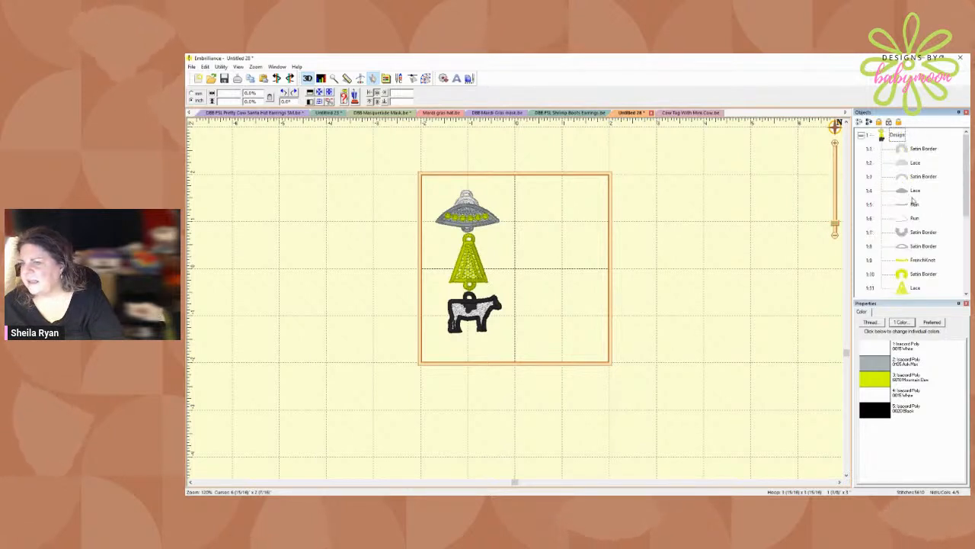
click(909, 150)
ctrl+click(914, 163)
ctrl+click(918, 176)
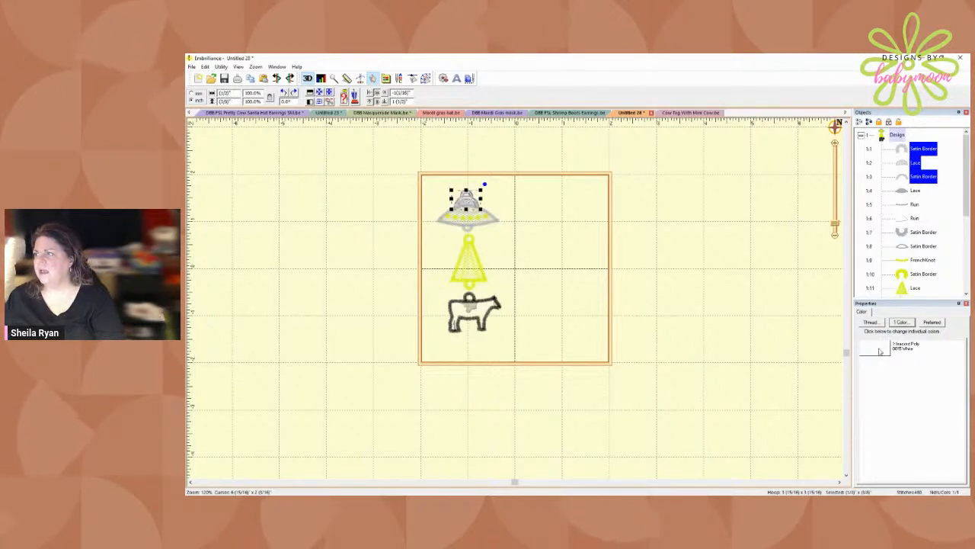
click(874, 345)
scroll(575, 301, down, 20)
scroll(575, 299, down, 15)
scroll(575, 299, down, 12)
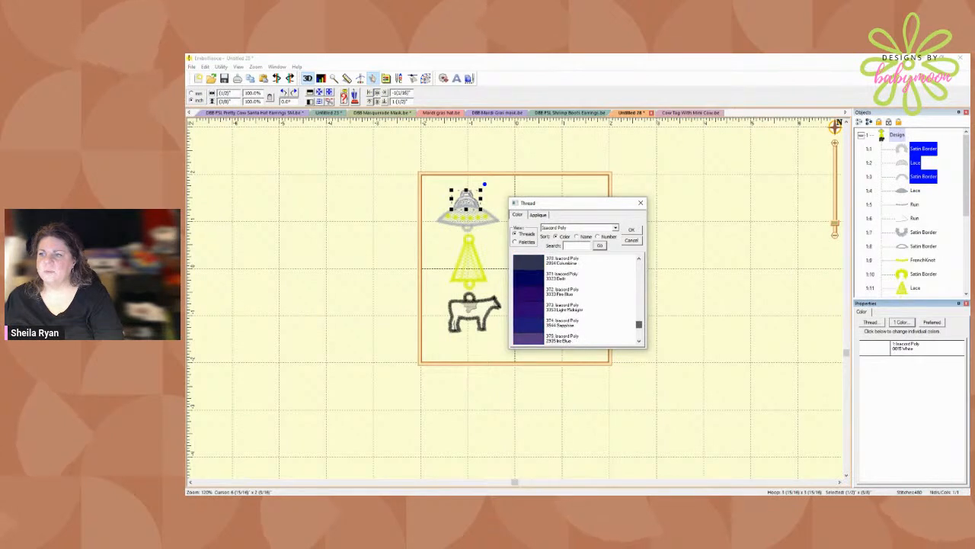
scroll(576, 300, down, 2)
click(564, 324)
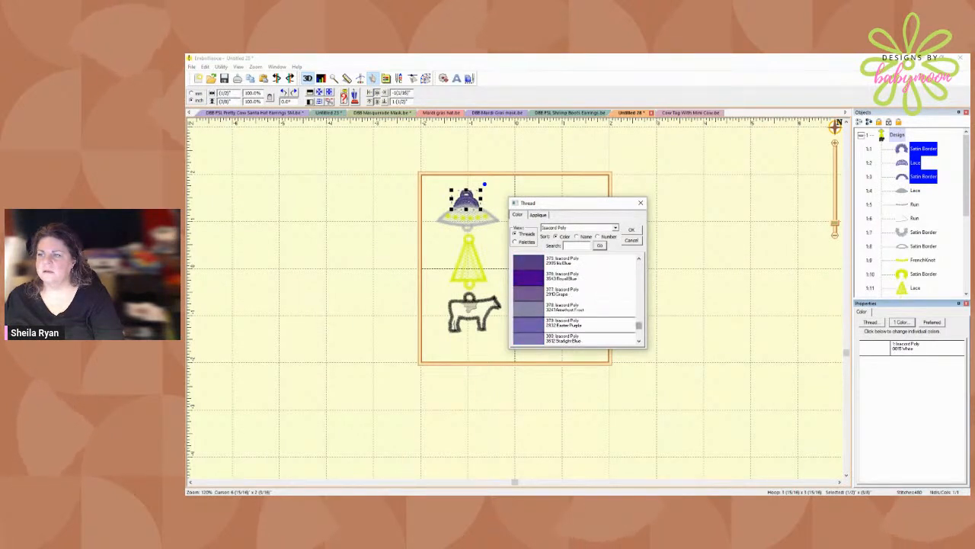
scroll(576, 300, down, 5)
scroll(575, 300, down, 3)
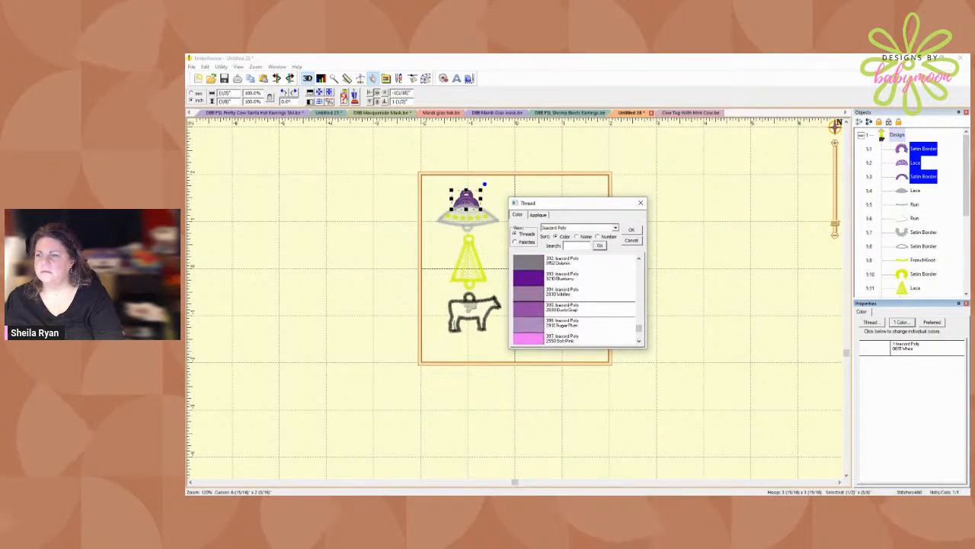
click(631, 229)
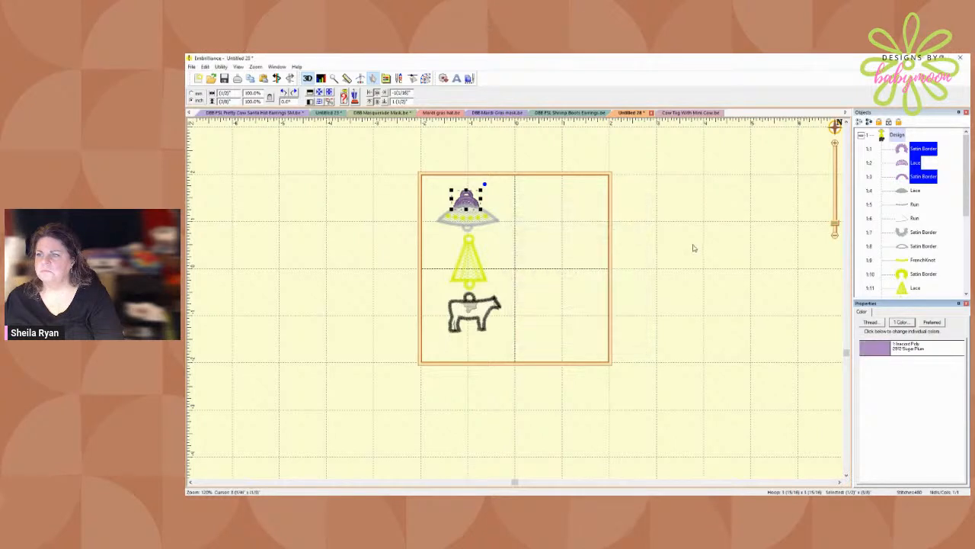
click(693, 247)
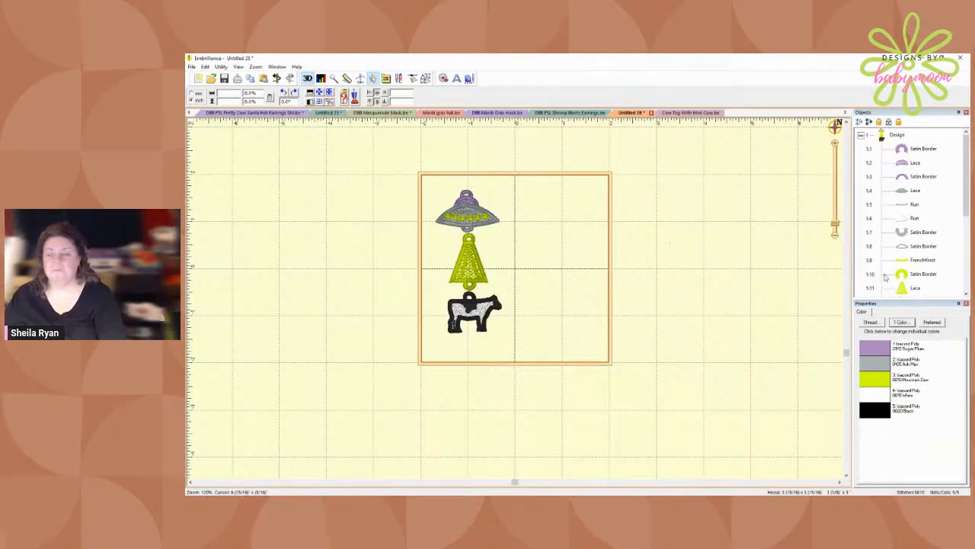
- Change the UFO dome's thread to Isacord Poly Soft Pink and the saucer's thread to Isacord Poly Black
double_click(884, 350)
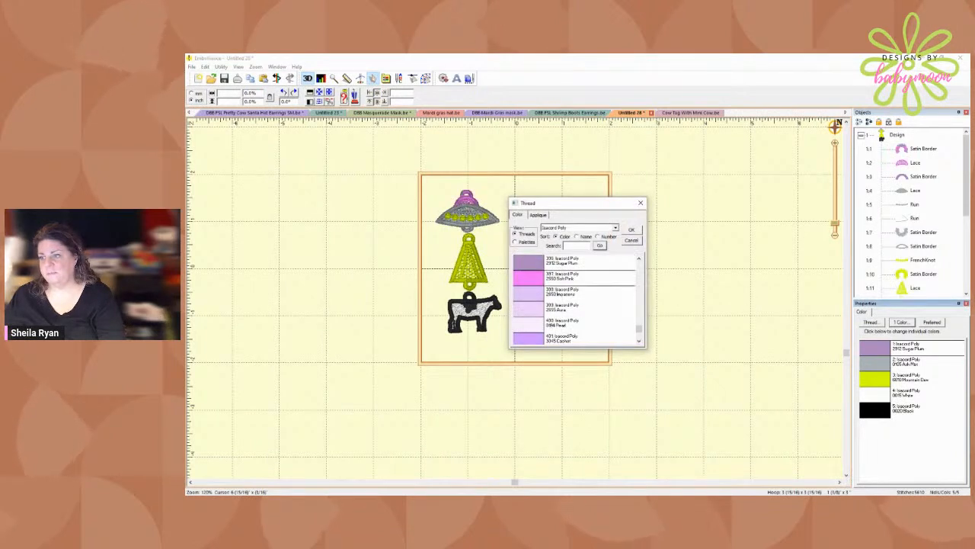
click(631, 230)
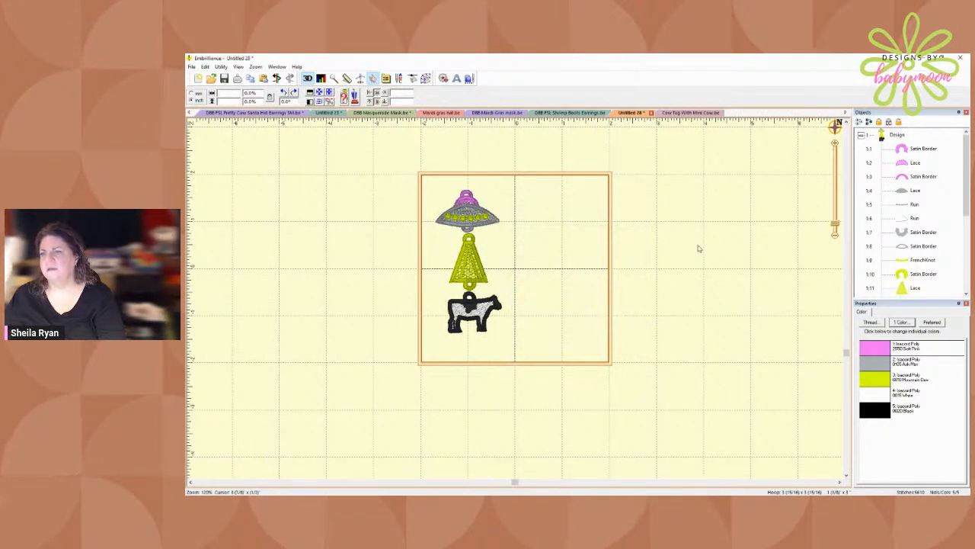
double_click(876, 362)
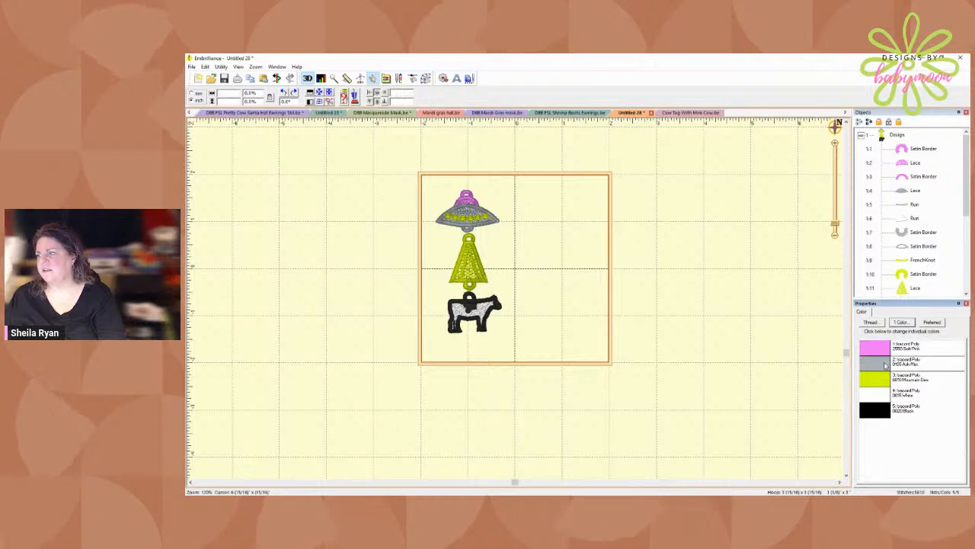
scroll(575, 299, up, 15)
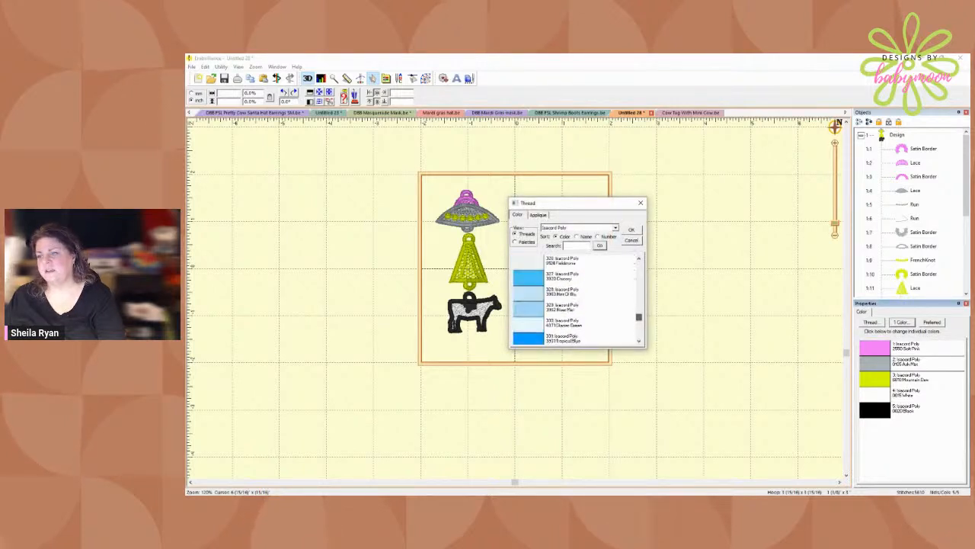
click(597, 236)
click(571, 323)
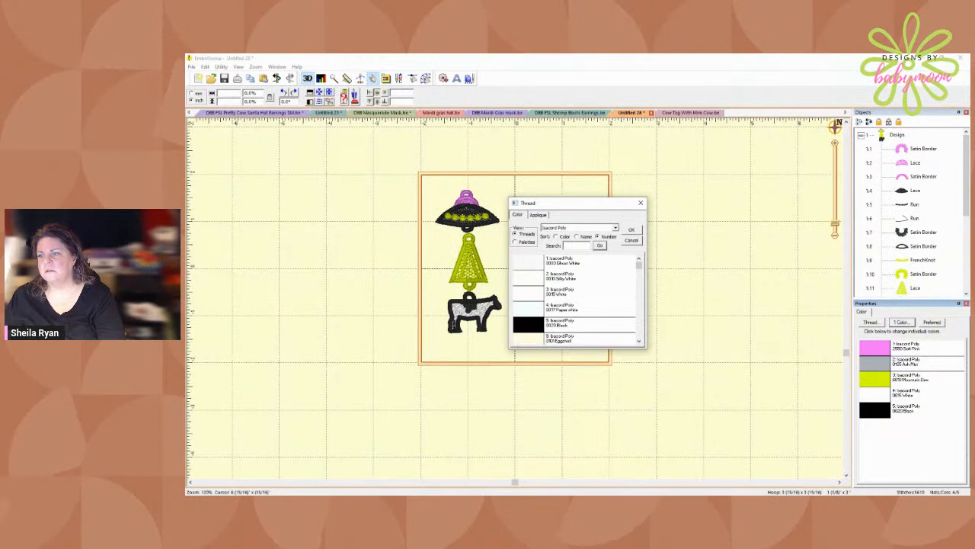
click(635, 232)
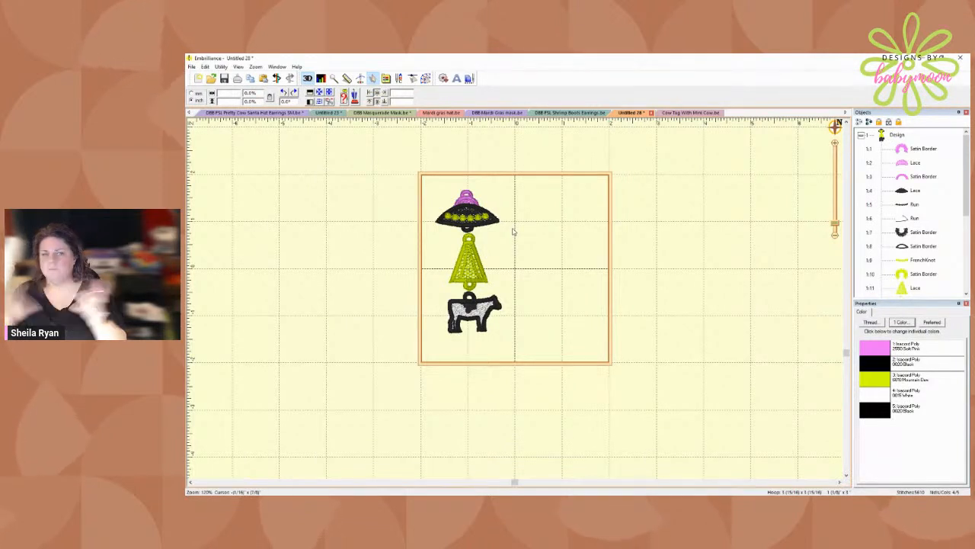
- Open the UFO saucer's satin border for point editing and try adjusting its left tip point
click(898, 135)
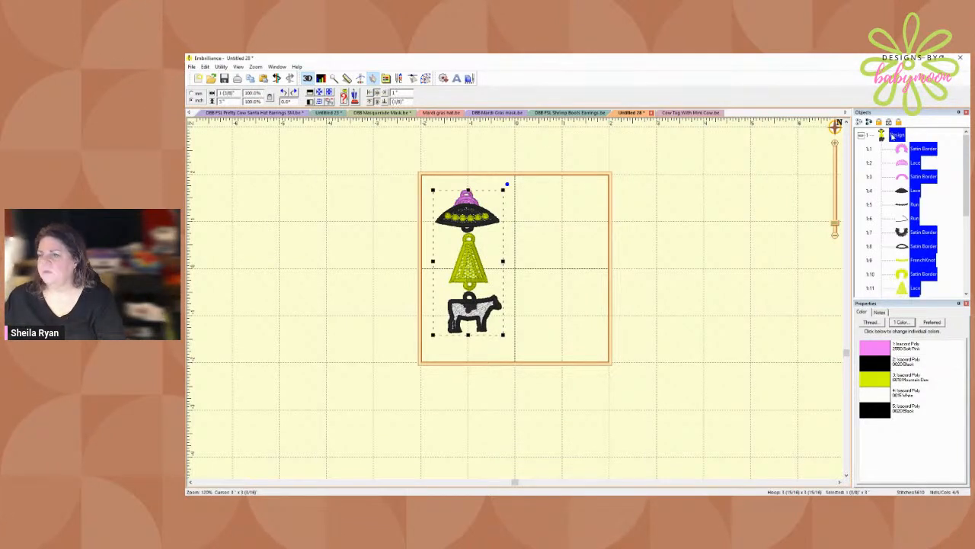
drag(837, 232, 836, 211)
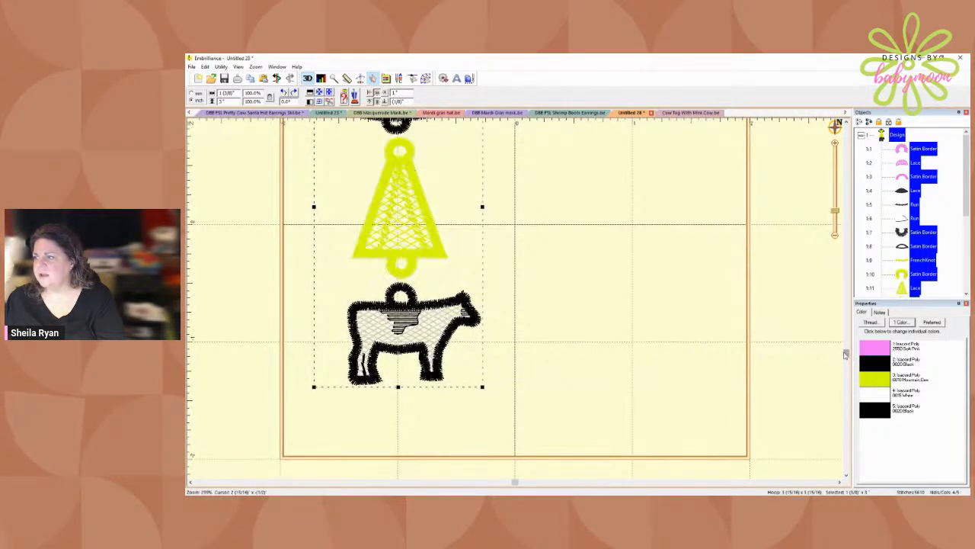
drag(846, 324, 846, 263)
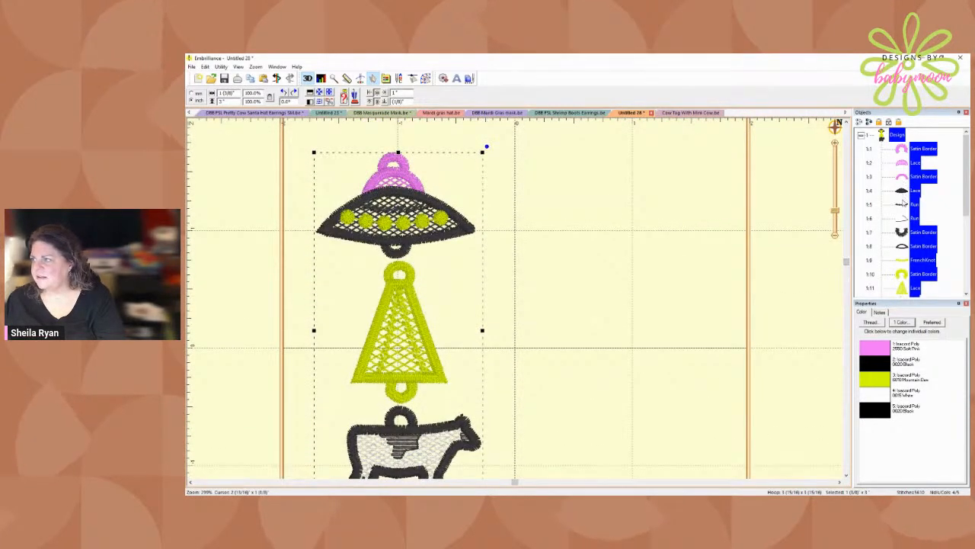
click(902, 247)
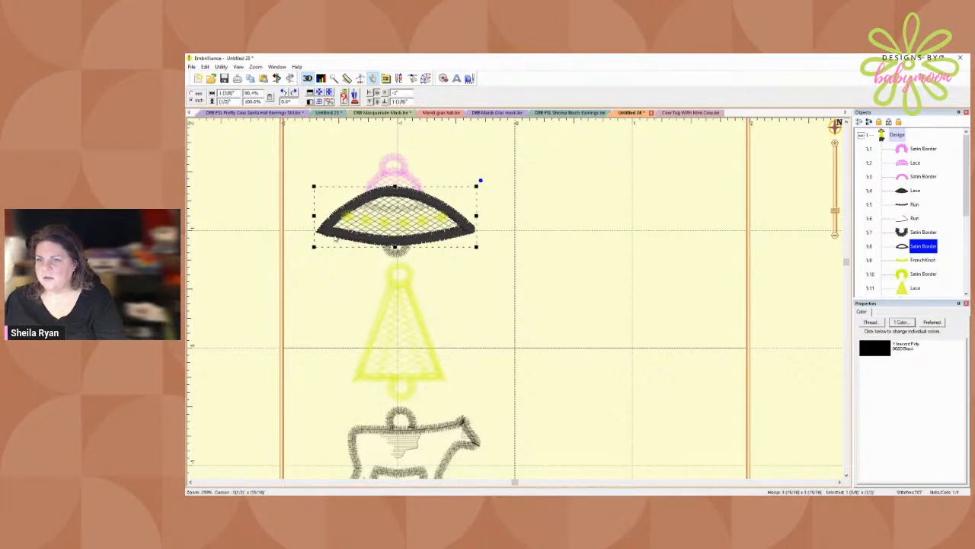
click(426, 78)
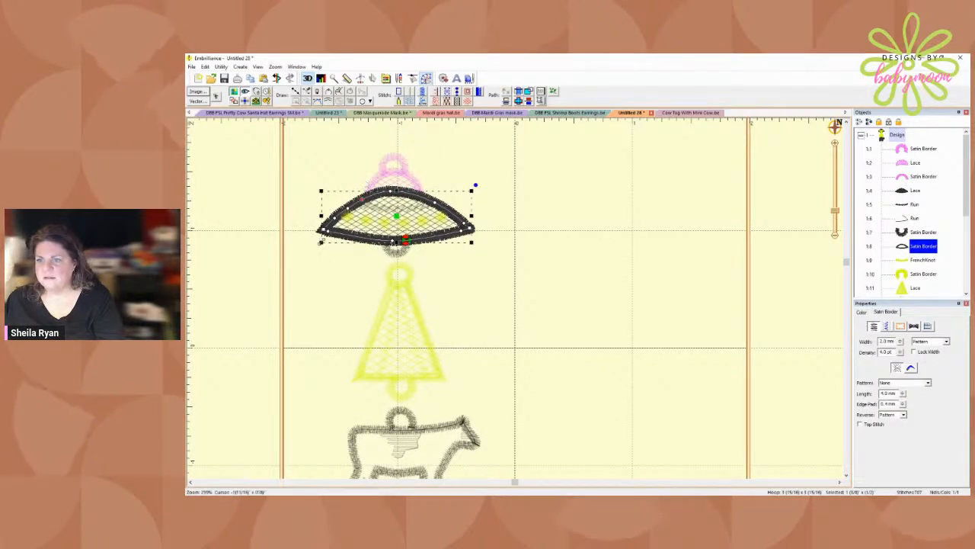
click(324, 229)
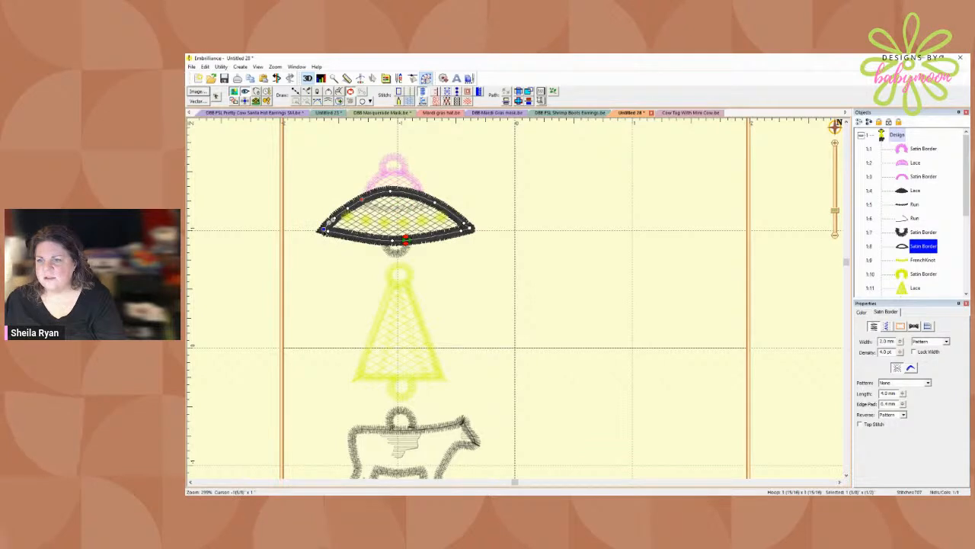
key(Escape)
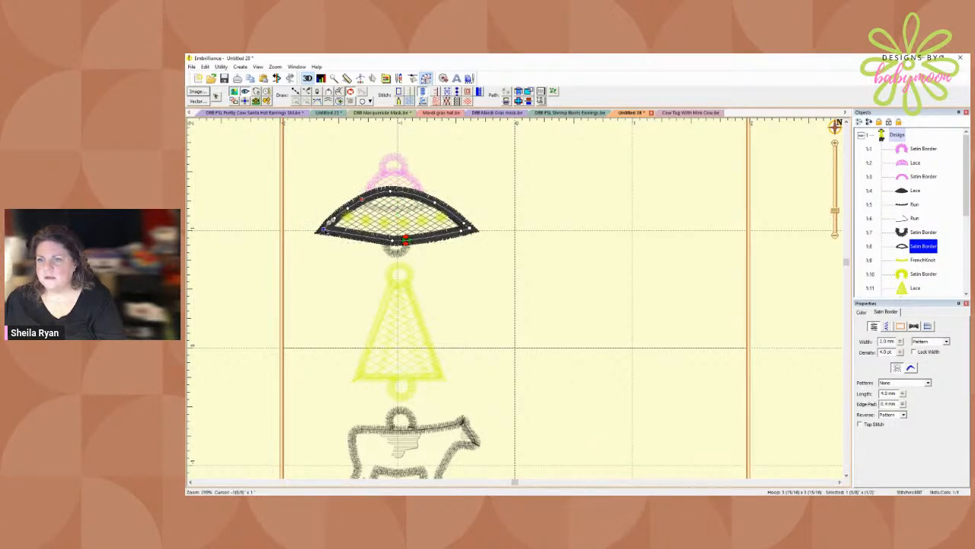
key(Escape)
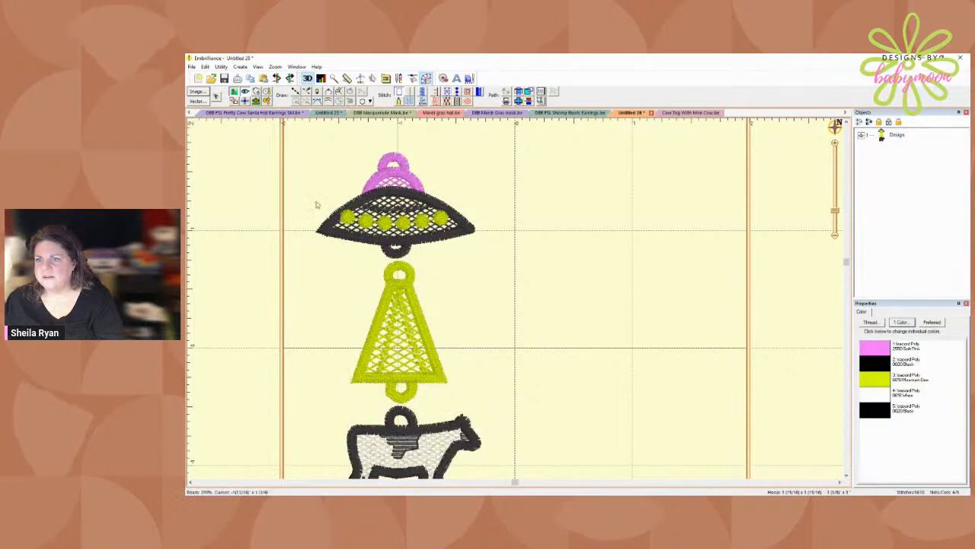
- Try refining the left tip of the UFO saucer's closed satin border by moving its points
click(333, 234)
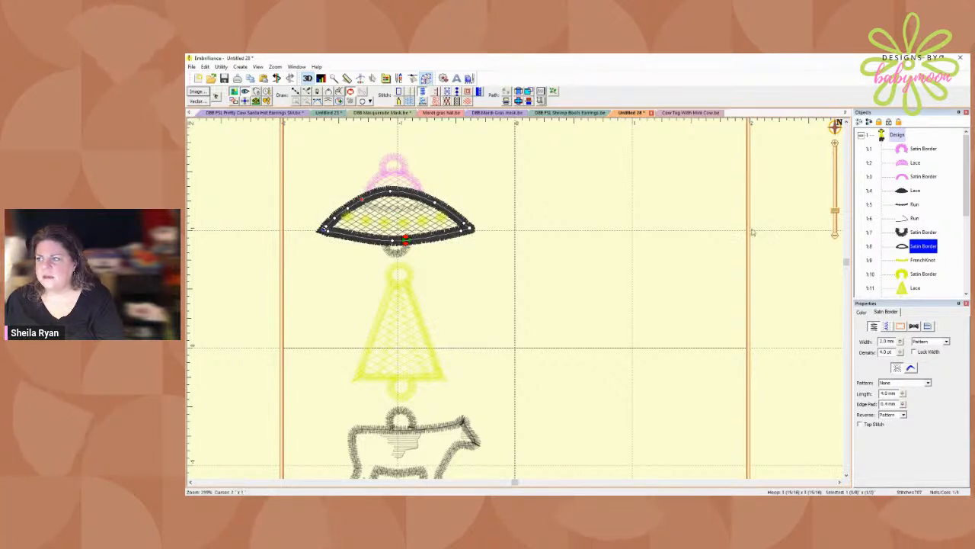
drag(835, 214, 835, 202)
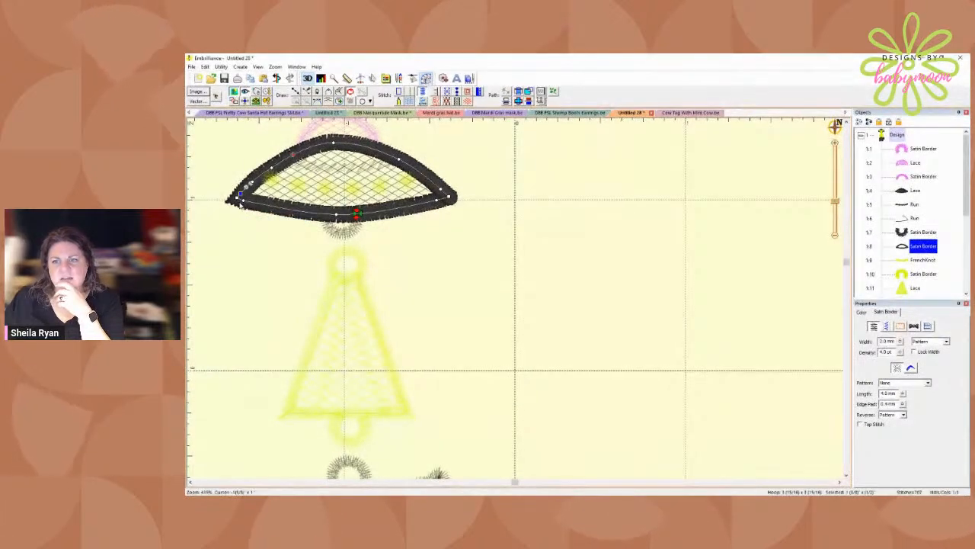
drag(241, 197, 238, 198)
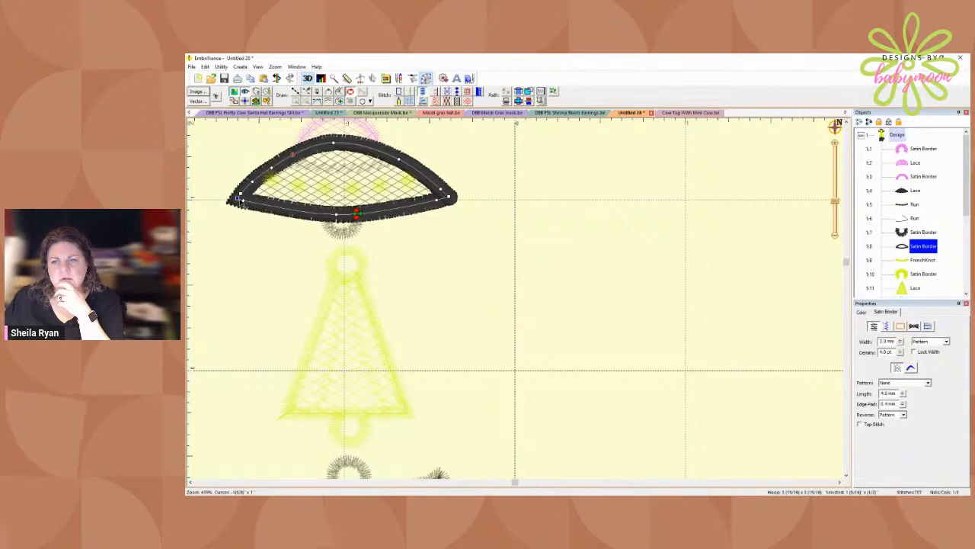
click(238, 198)
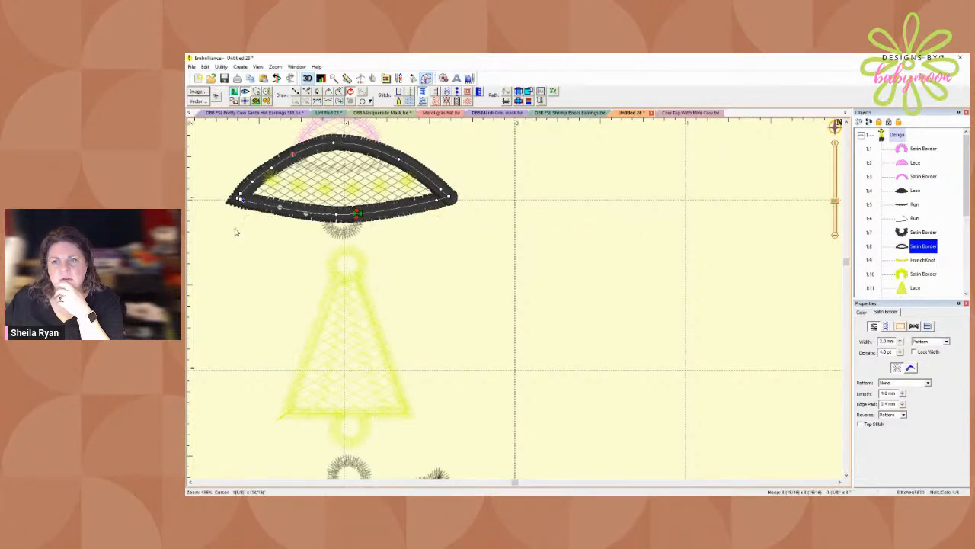
click(235, 233)
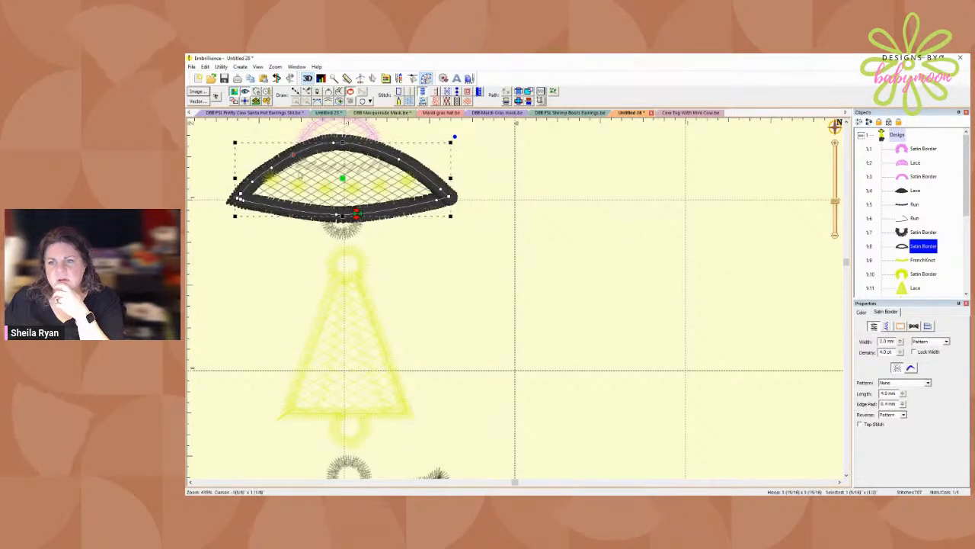
click(273, 169)
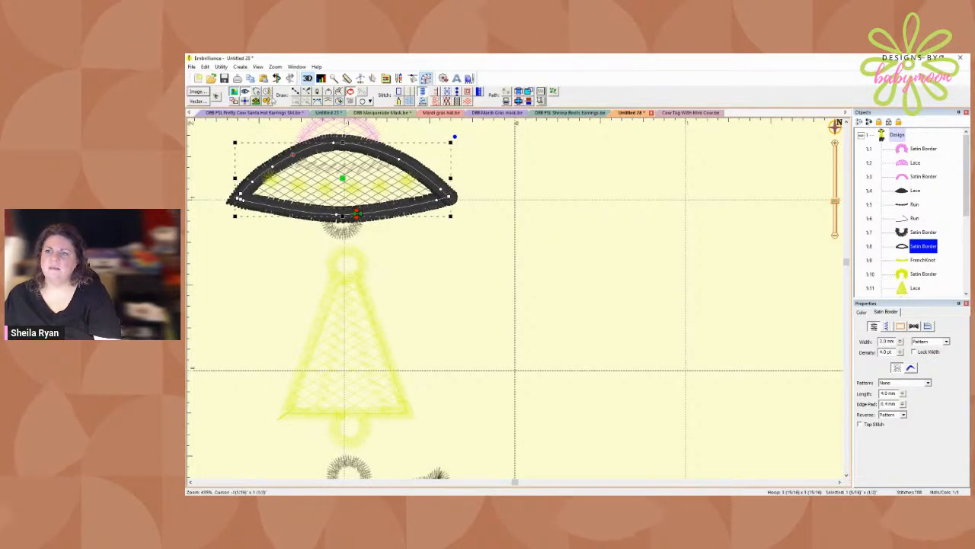
- Draw a curved satin border segment along the saucer's lower edge, from the loop's right side to the right tip
click(306, 92)
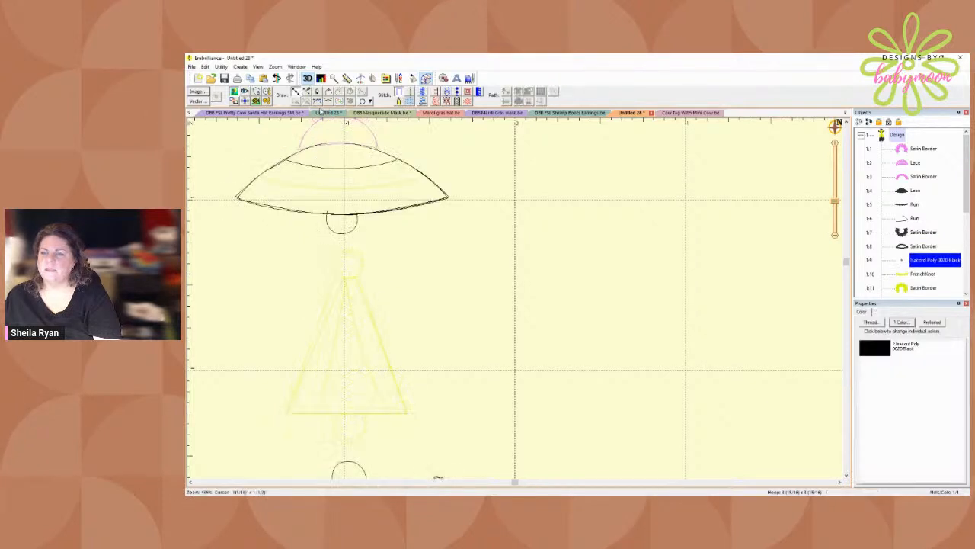
click(356, 214)
click(388, 209)
double_click(451, 200)
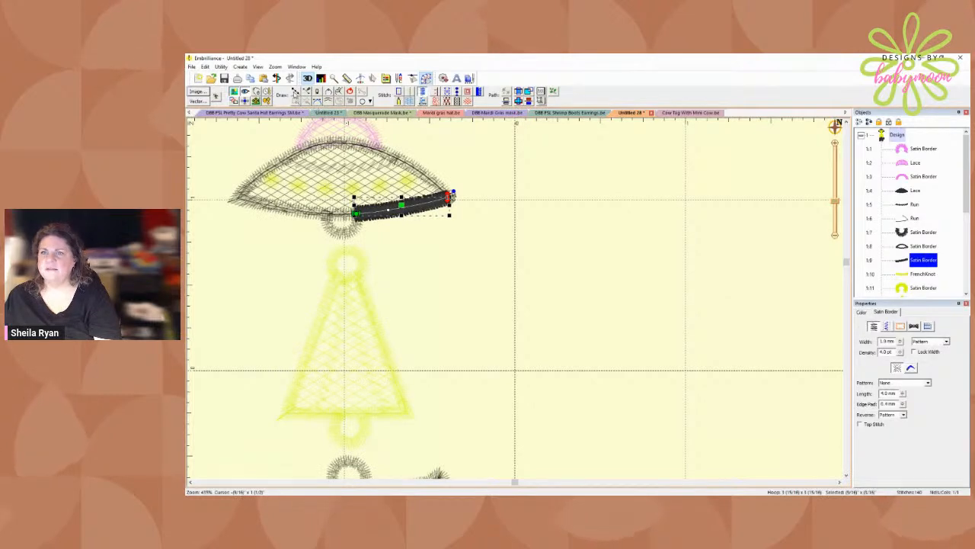
- Draw an arched satin border segment over the saucer's upper edge, from the right tip to the left tip
click(365, 101)
click(450, 198)
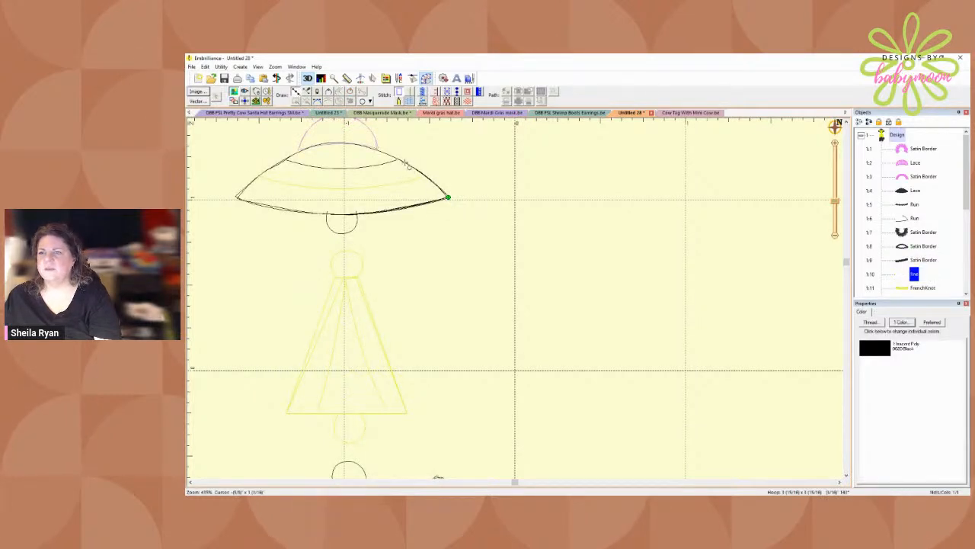
click(347, 143)
click(295, 155)
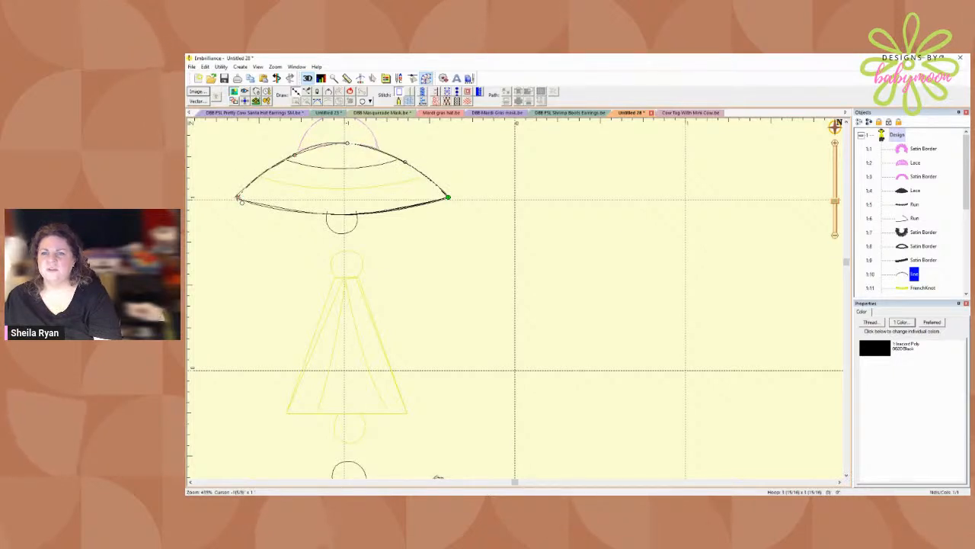
double_click(238, 198)
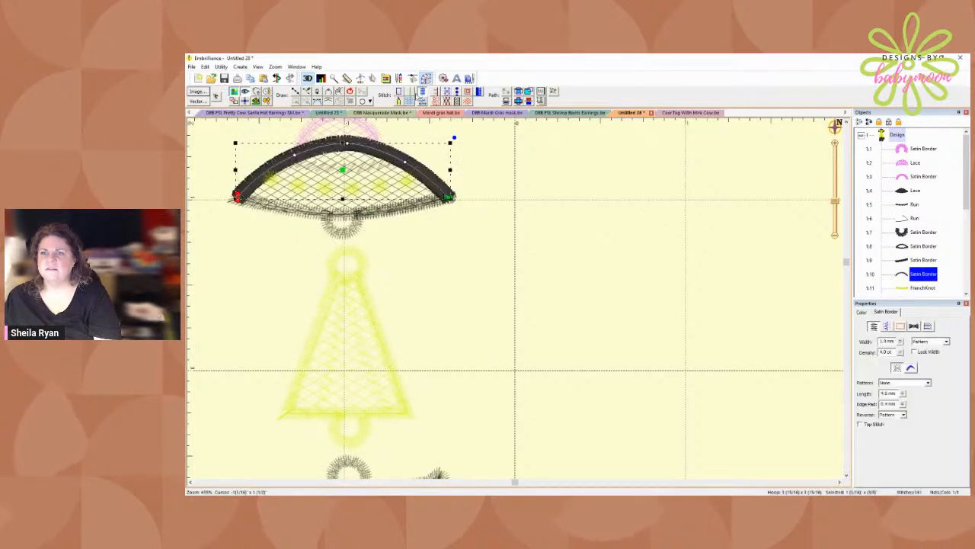
- Draw a satin border segment along the saucer's lower edge from the left tip to the loop's right side
click(296, 92)
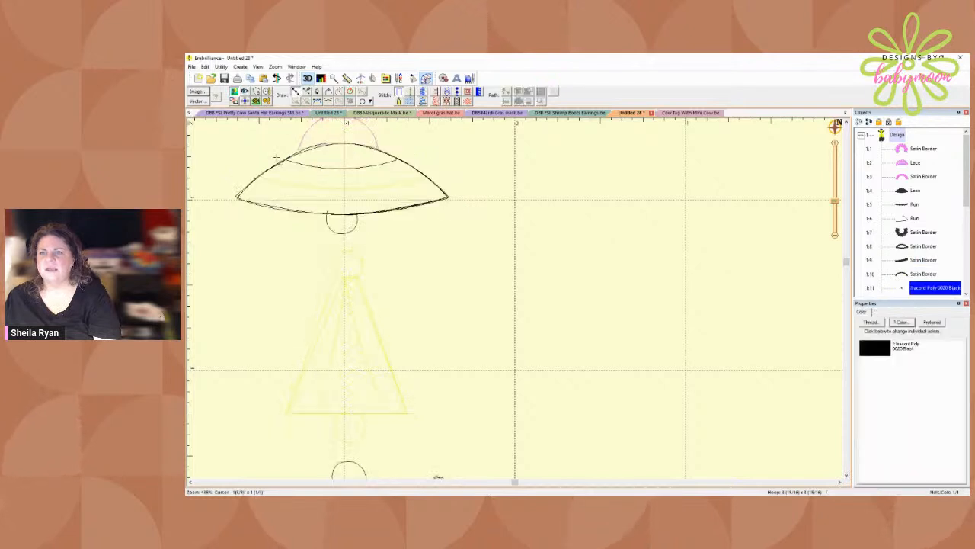
click(236, 197)
click(251, 203)
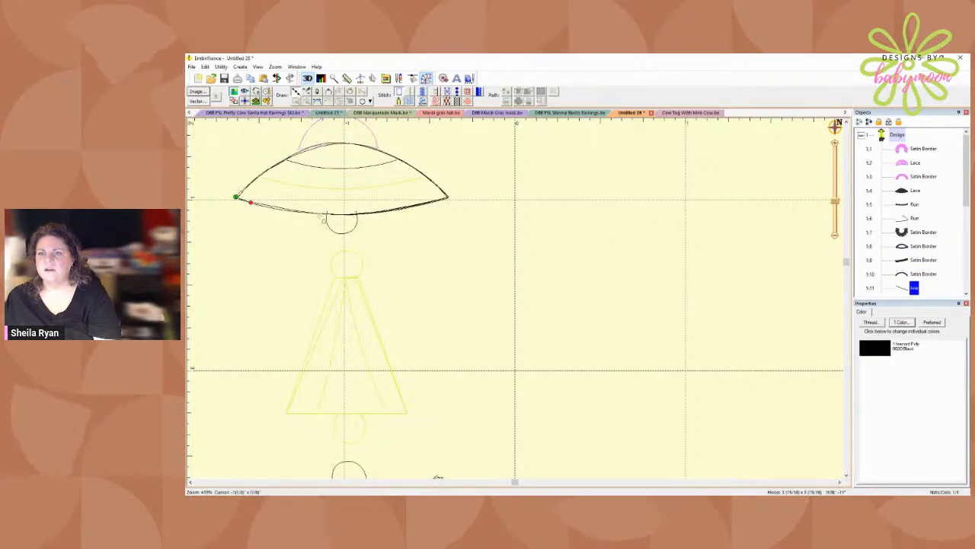
double_click(360, 217)
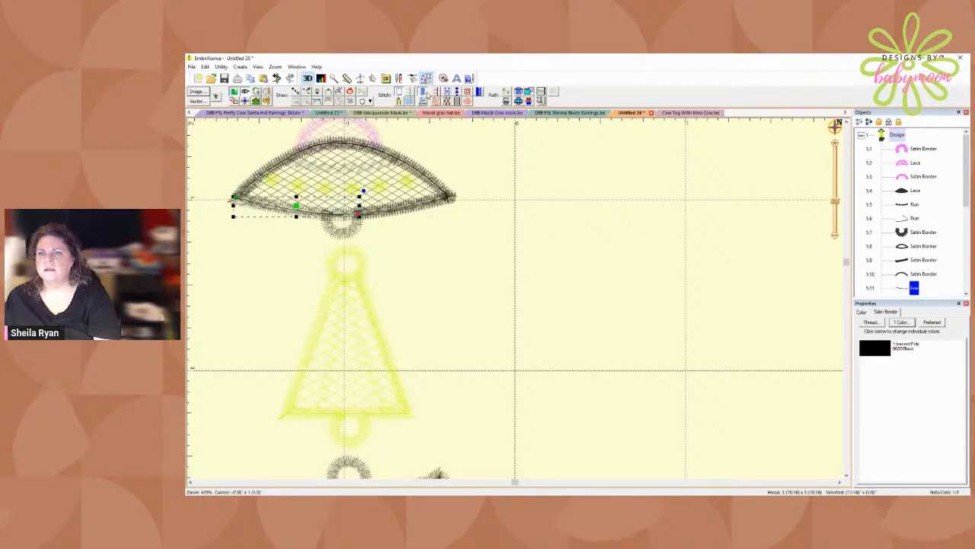
click(502, 209)
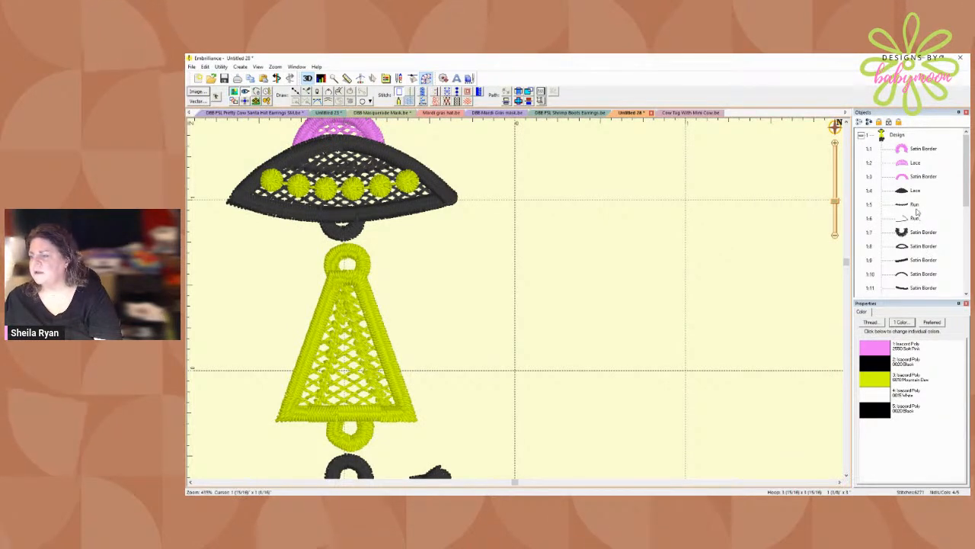
- Delete the saucer's original closed satin border
click(915, 245)
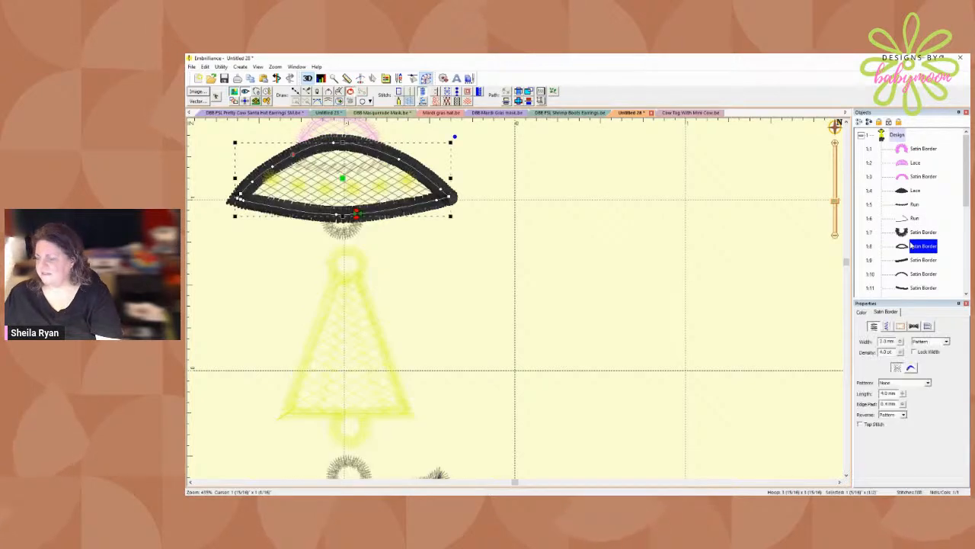
key(Delete)
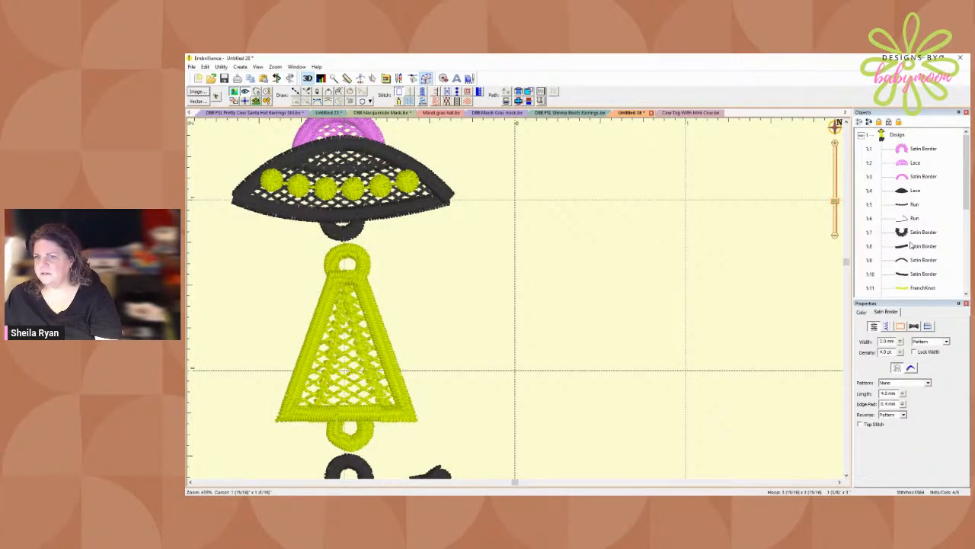
- Try stitching the three new saucer border segments before the lower loop, and move the loop back ahead of them
click(910, 245)
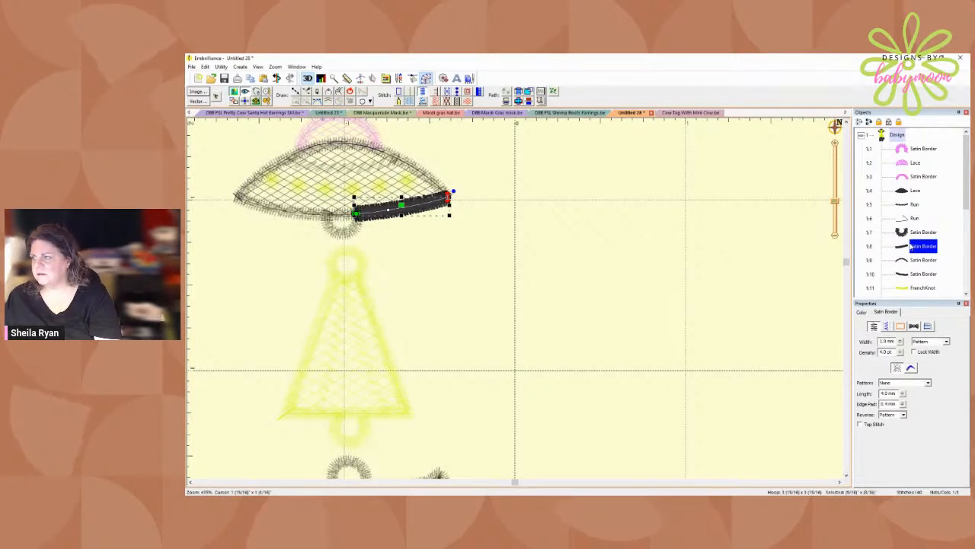
ctrl+click(915, 260)
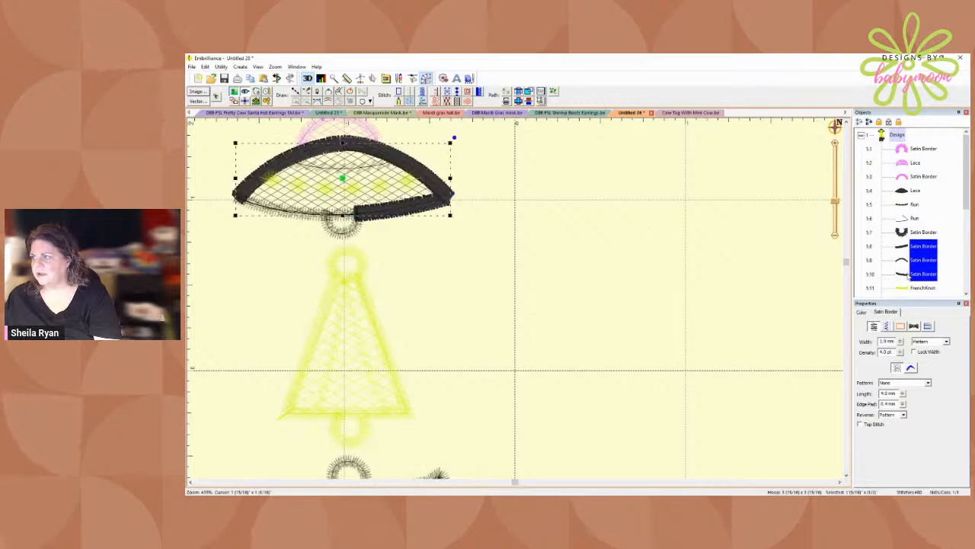
ctrl+click(915, 232)
click(906, 219)
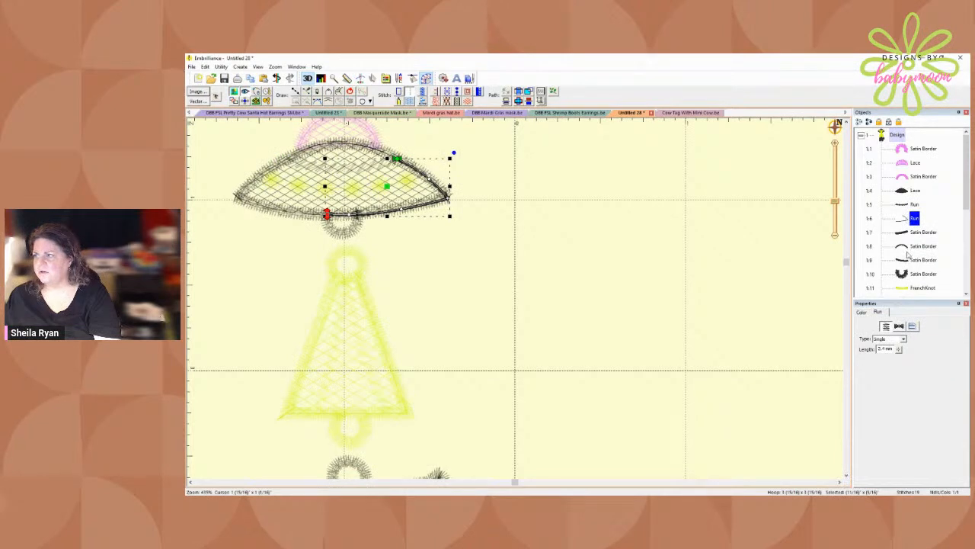
drag(909, 274, 897, 226)
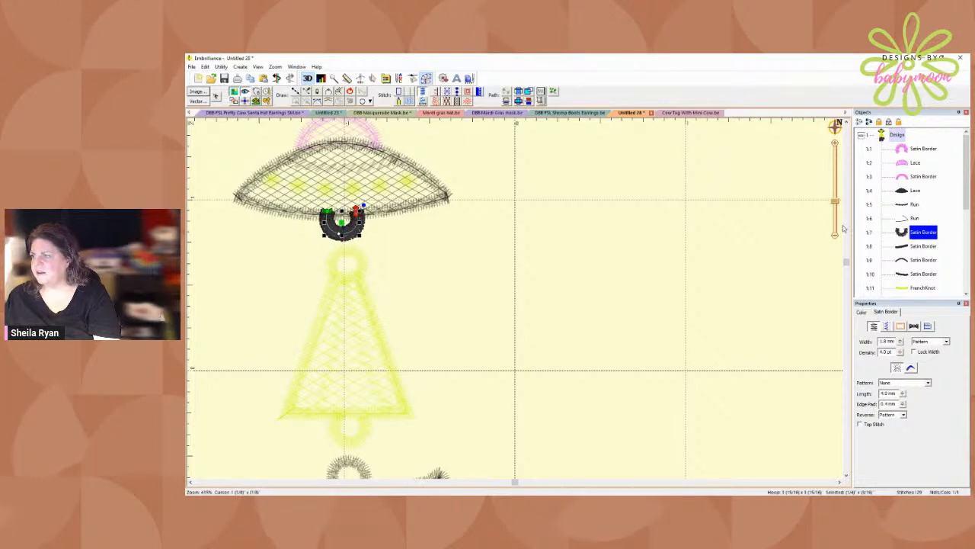
key(Down)
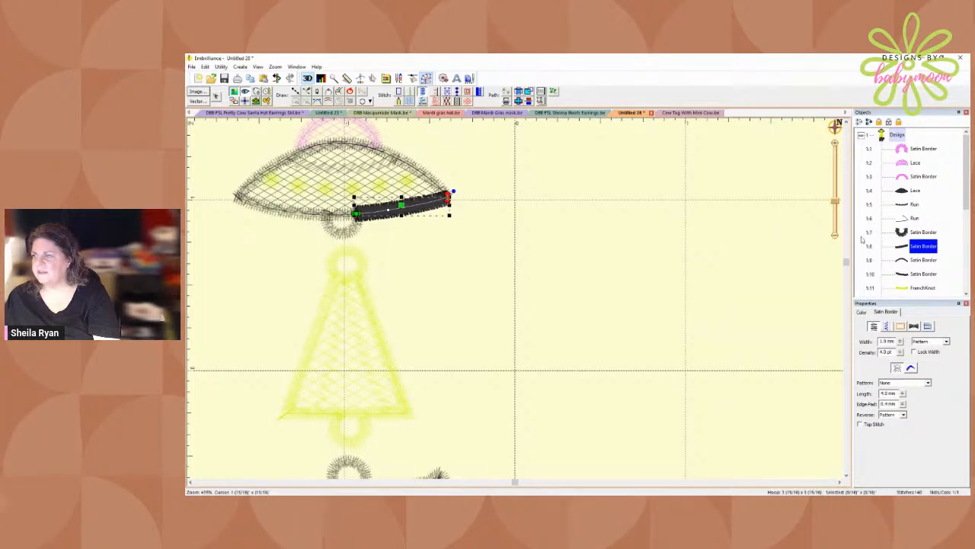
key(Down)
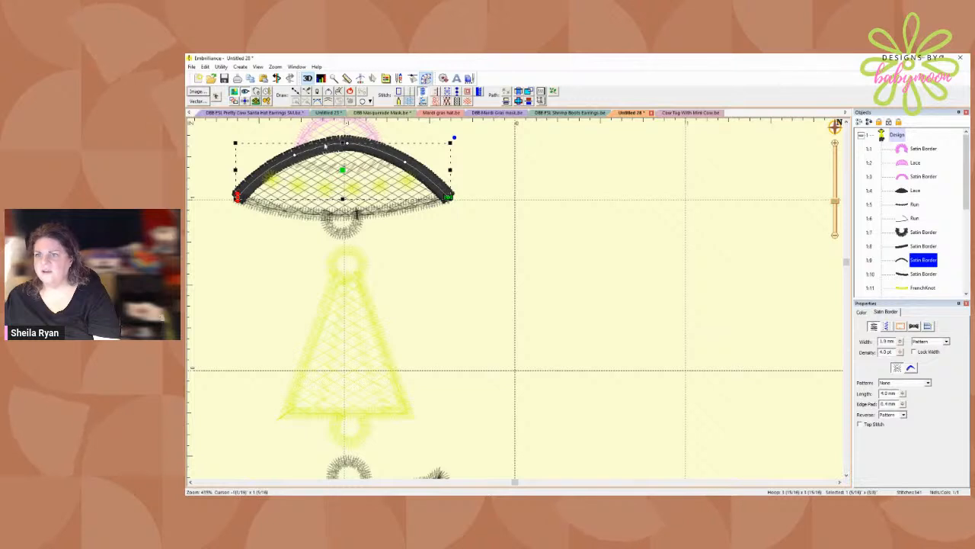
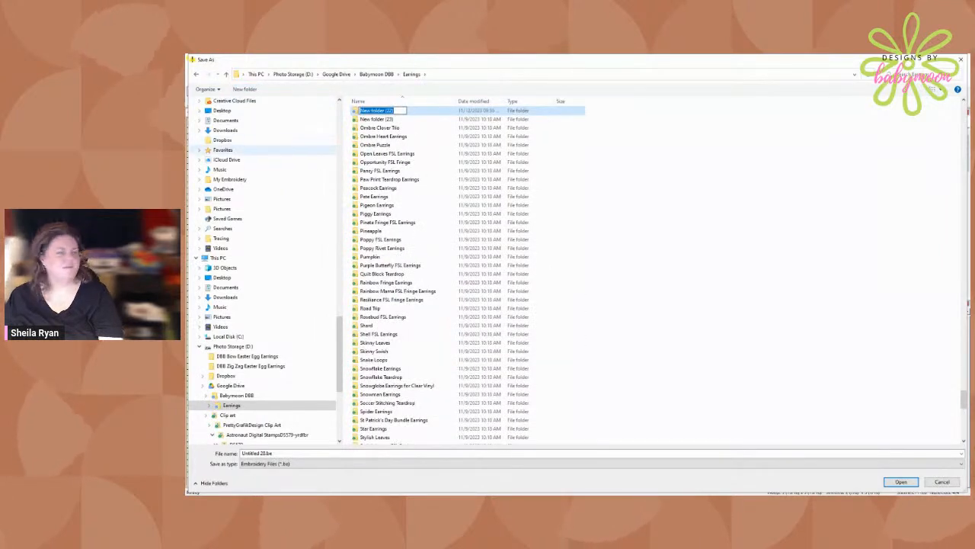
- Name the new folder in Earrings FSL UFO Dangles and save the design inside it as DBB FSL UFO Dangles
text(E)
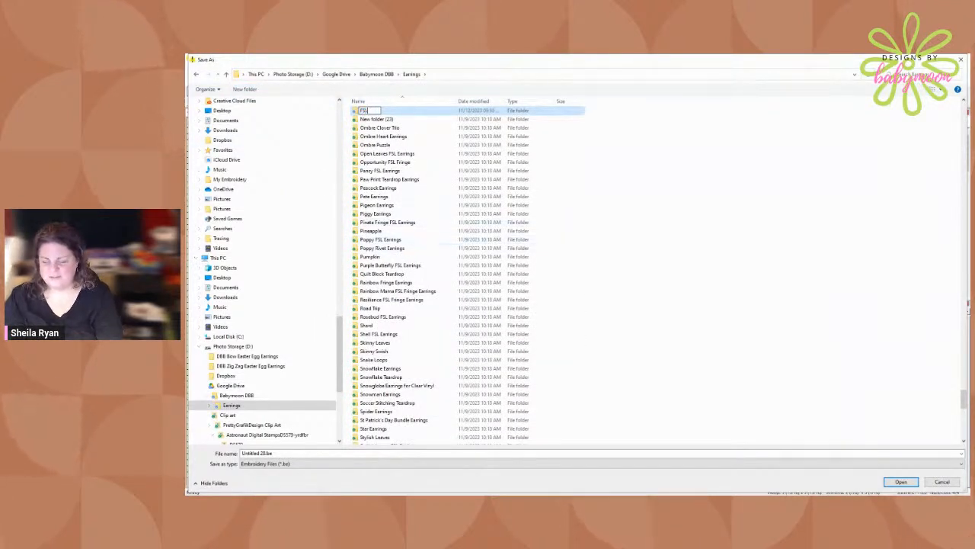
text(SL UFO)
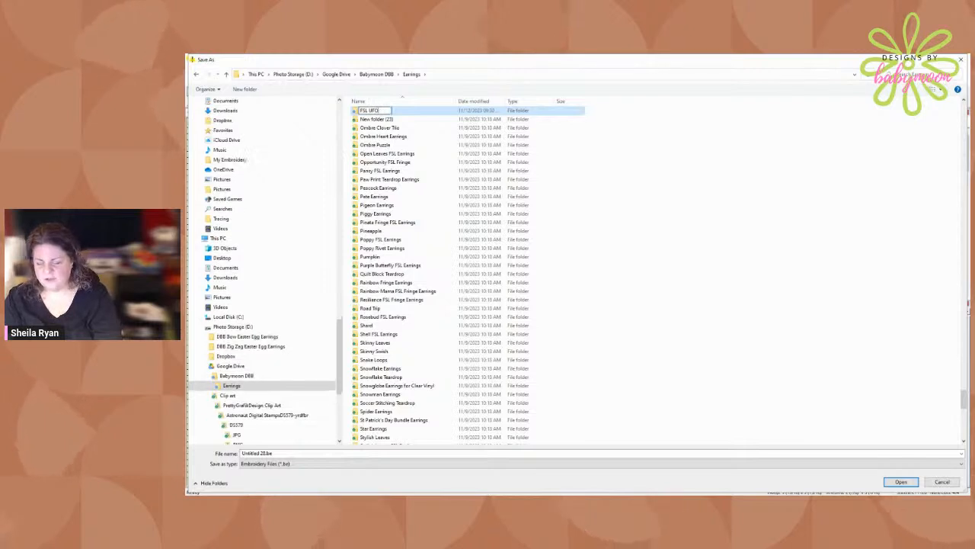
text( E)
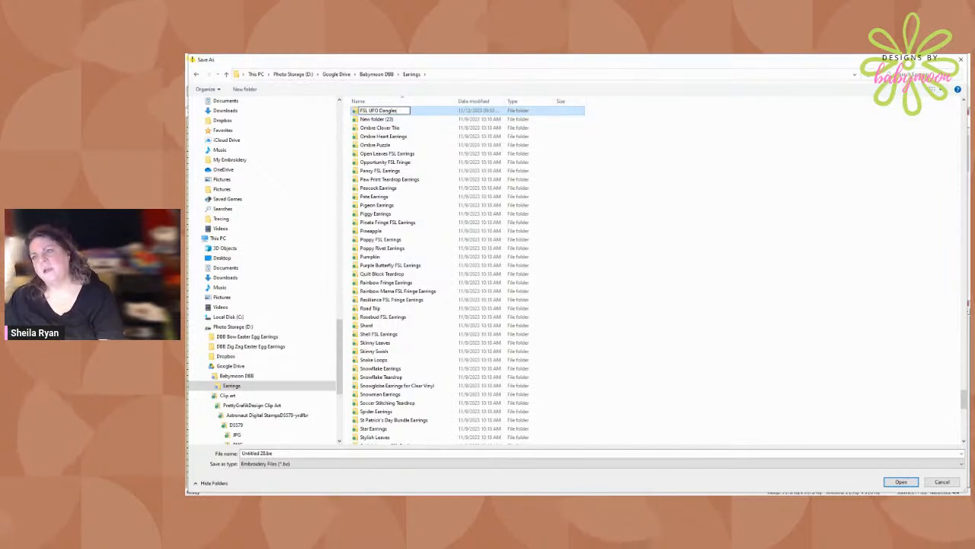
key(Return)
key(Return)
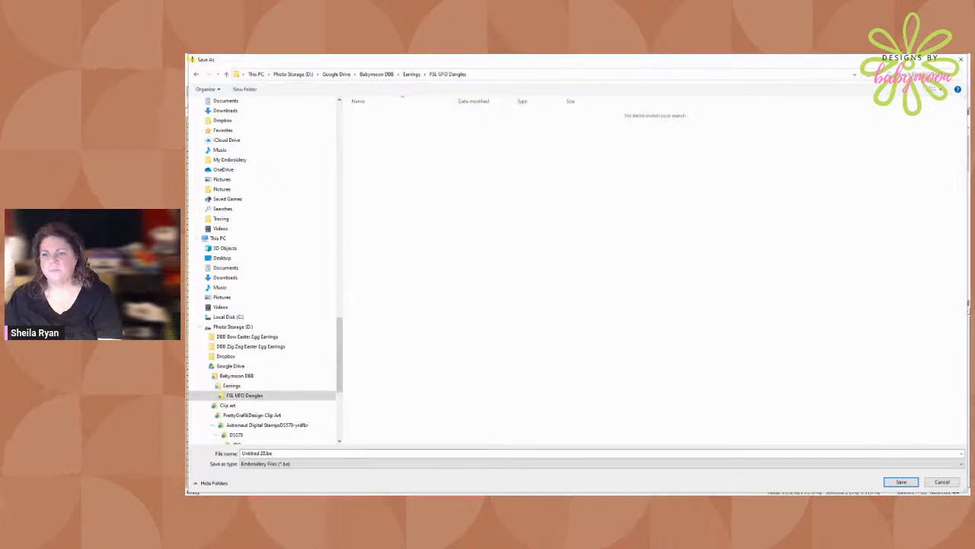
text(DBB FSL UFO Dangles)
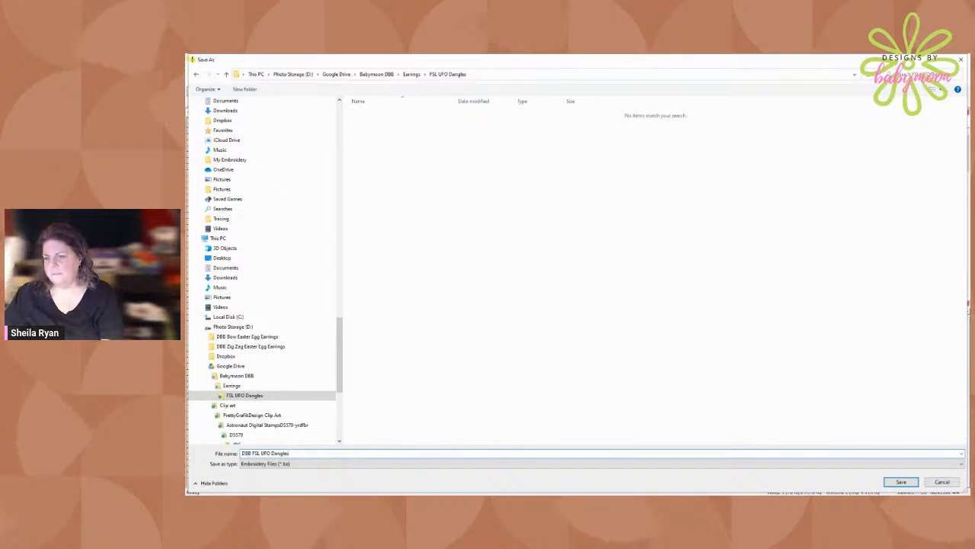
click(901, 482)
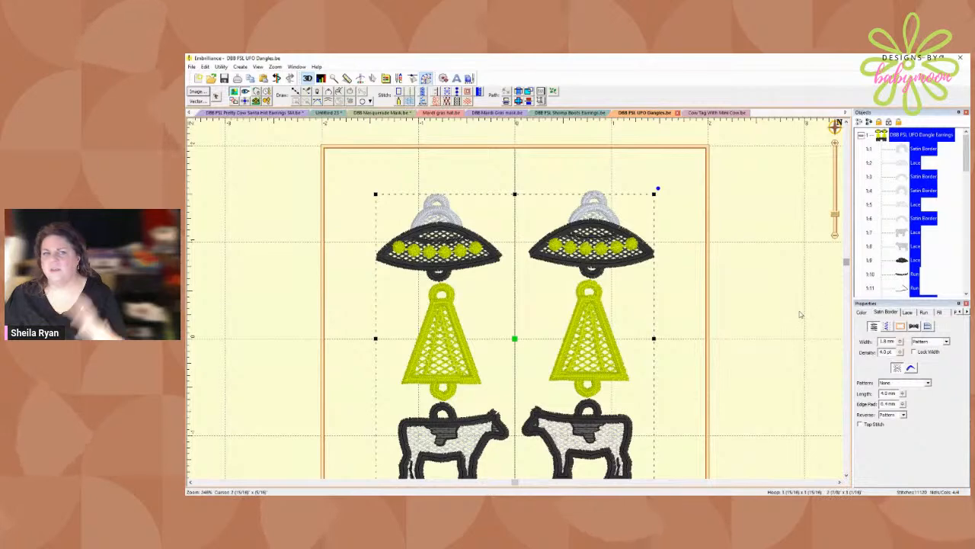
- Print the design to a PDF named DBB FSL UFO Dangles Color Map in the FSL UFO Dangles folder
drag(846, 262, 846, 270)
click(835, 235)
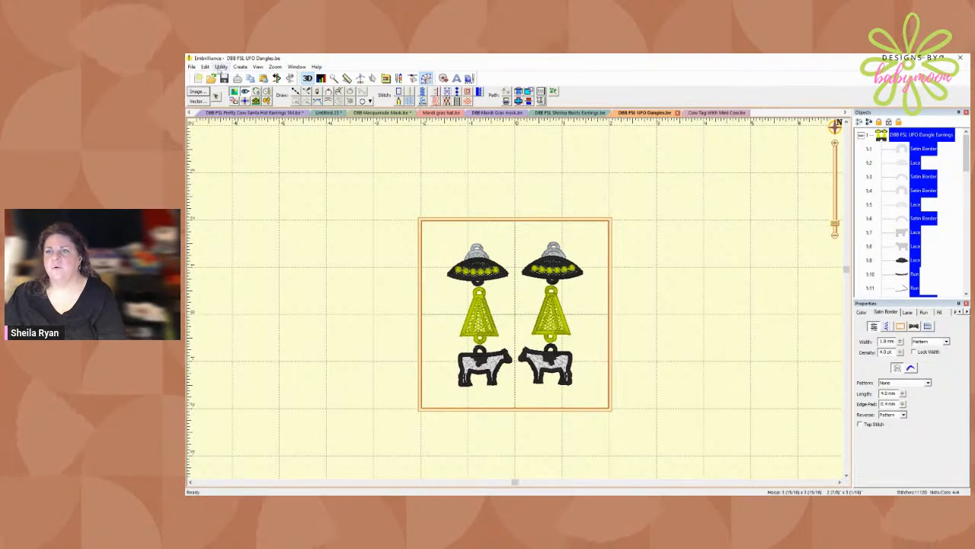
click(192, 66)
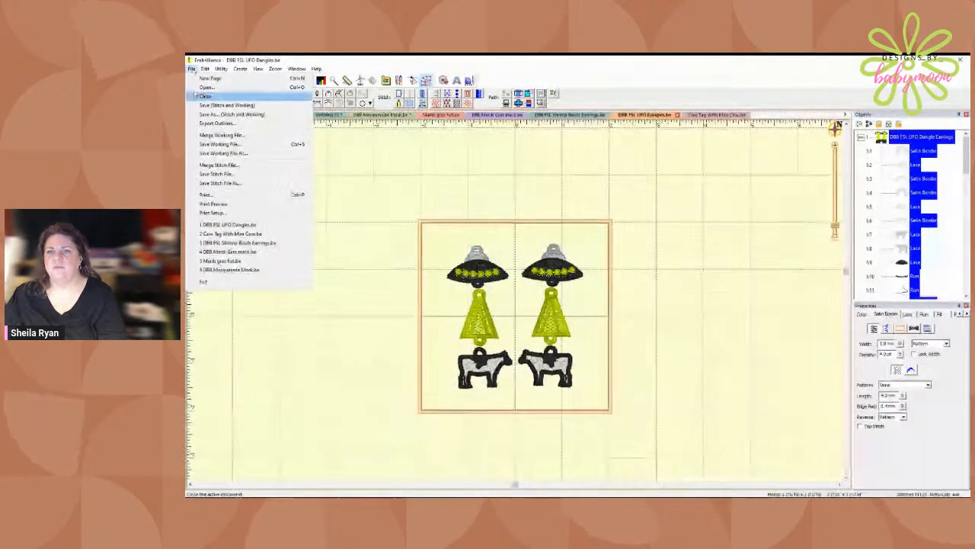
click(206, 194)
key(Return)
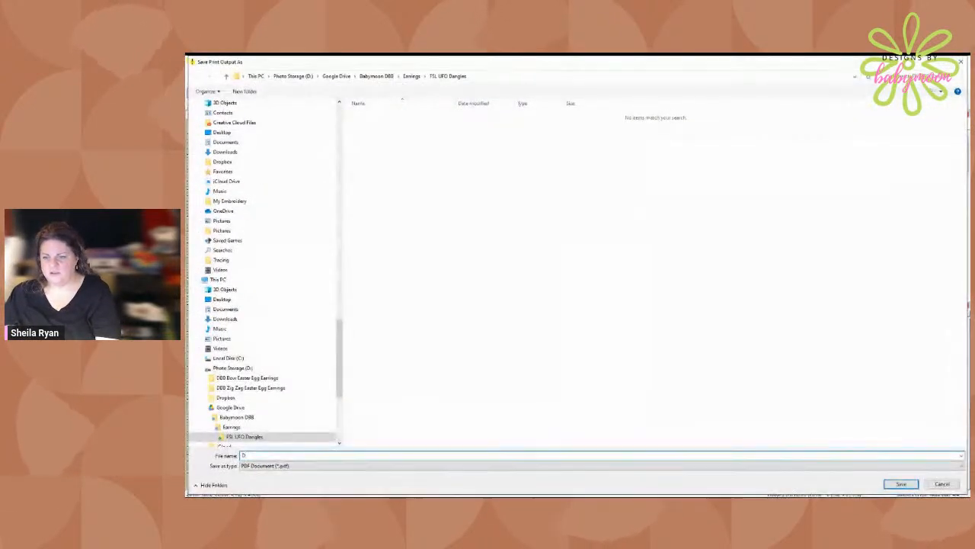
drag(289, 454, 321, 455)
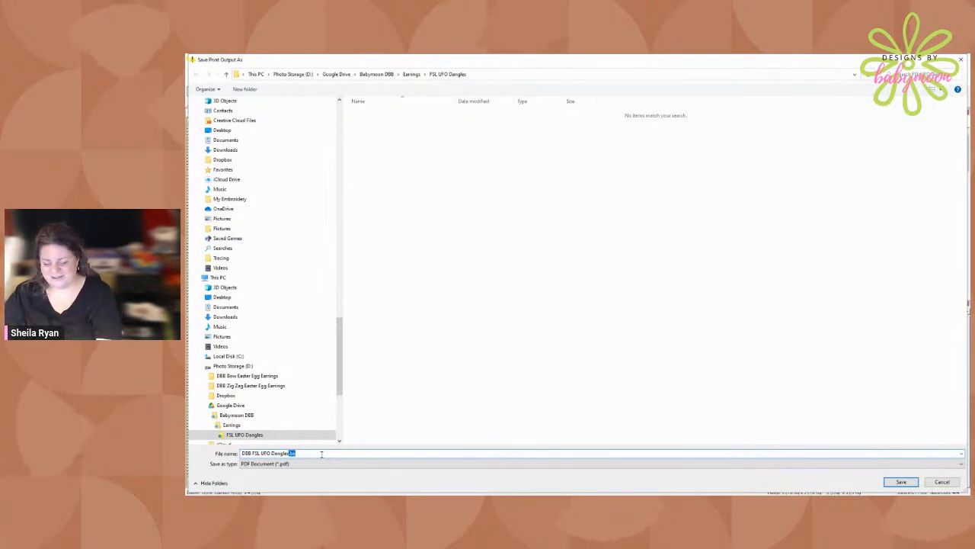
text(Color Ma)
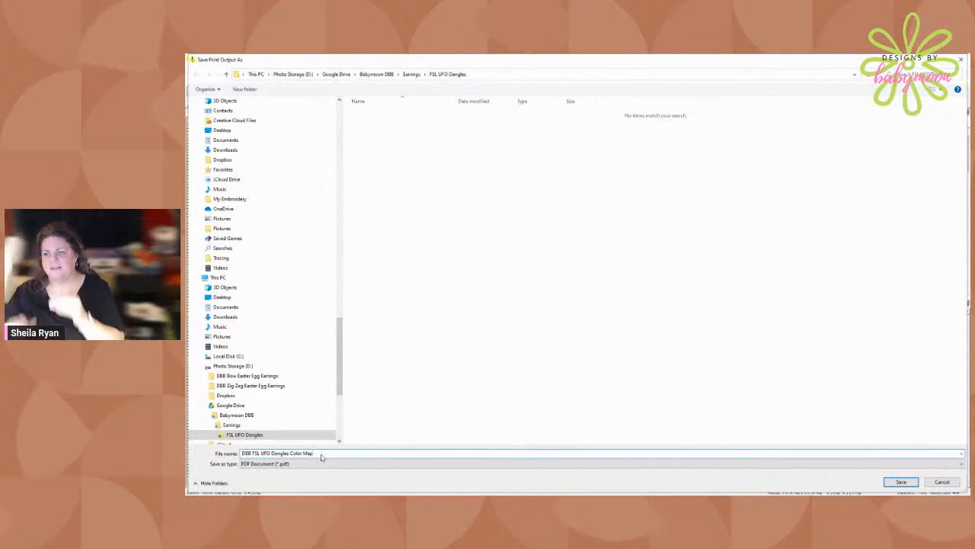
click(901, 482)
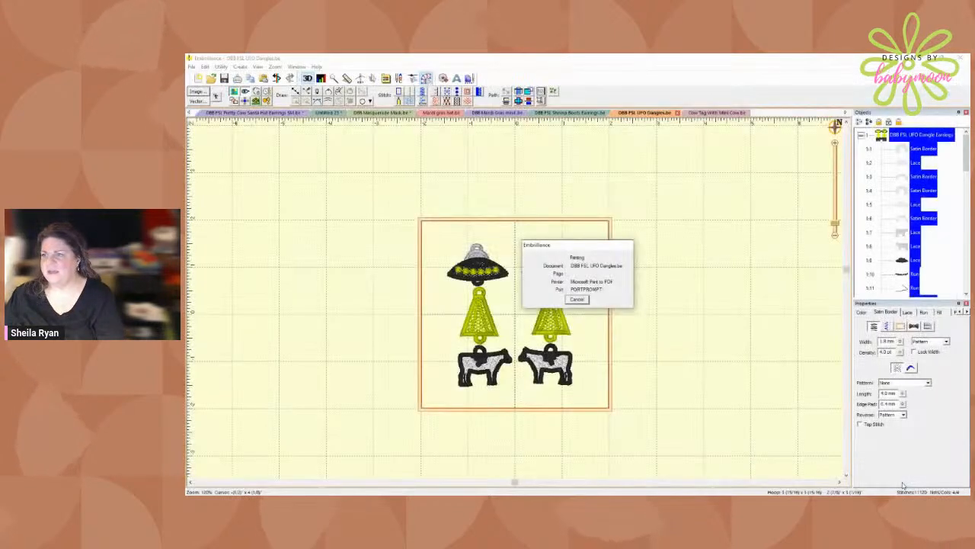
- Preview the printout and examine the design page and the thread color list, and close the preview
click(191, 67)
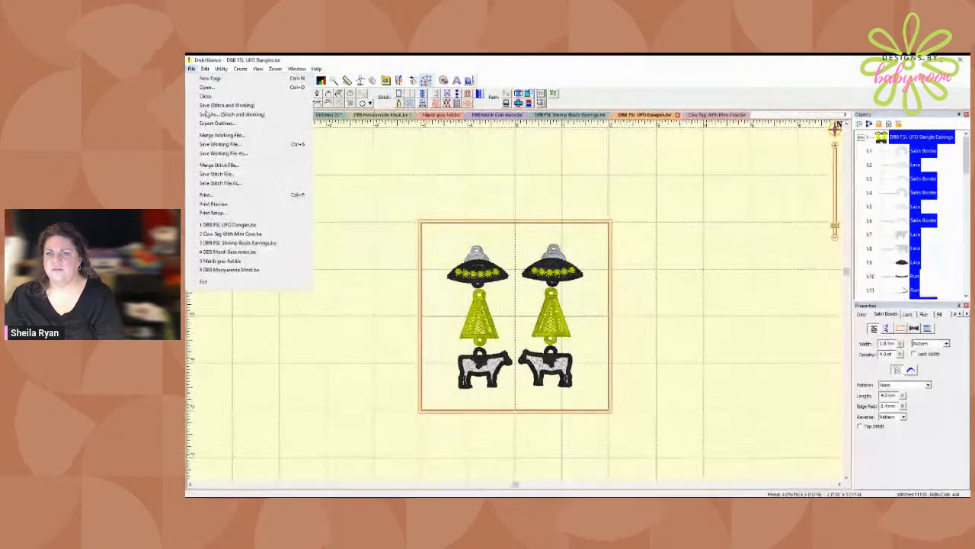
click(214, 204)
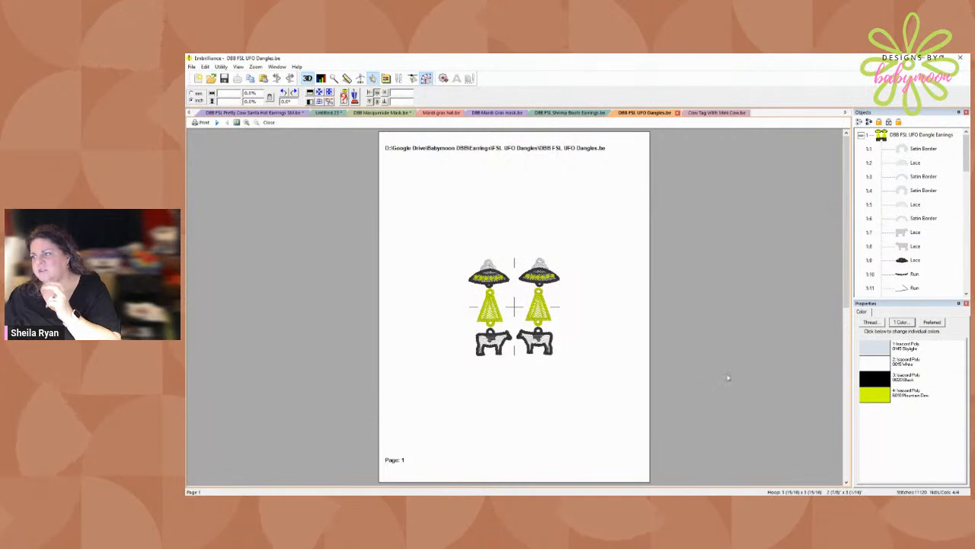
drag(846, 238, 845, 411)
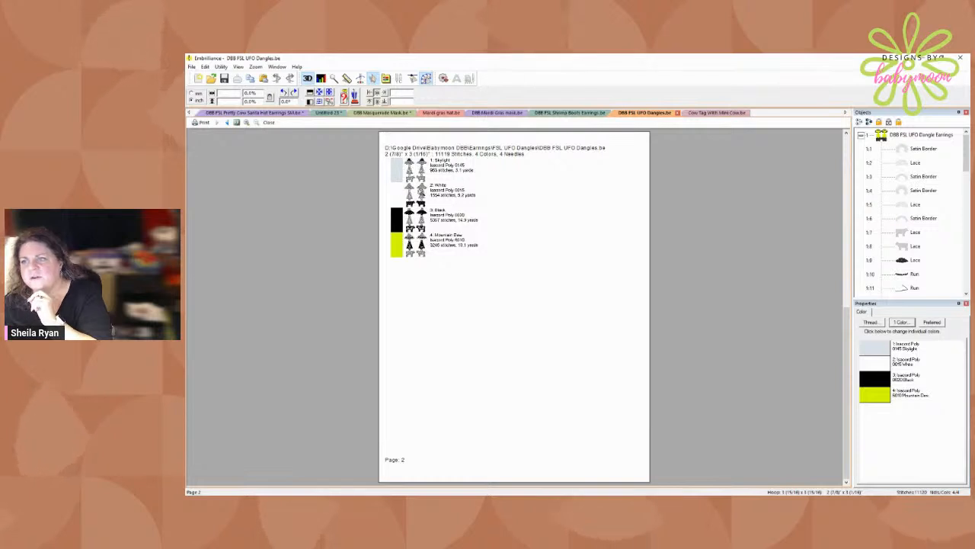
click(247, 123)
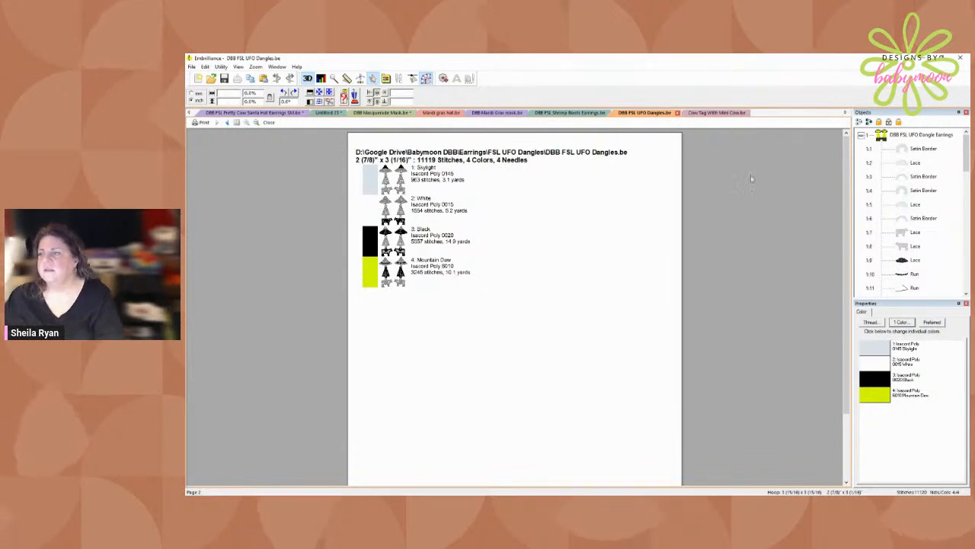
scroll(844, 184, down, 2)
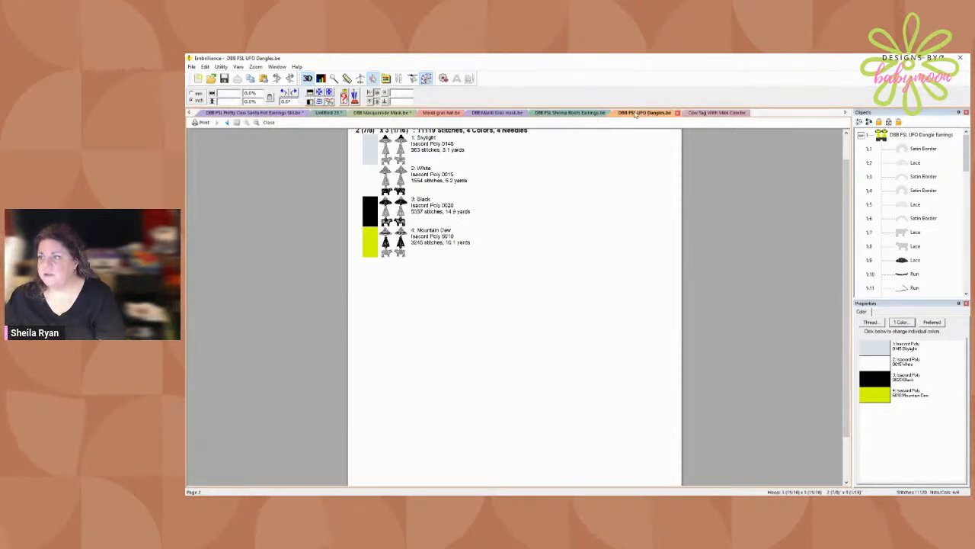
key(Escape)
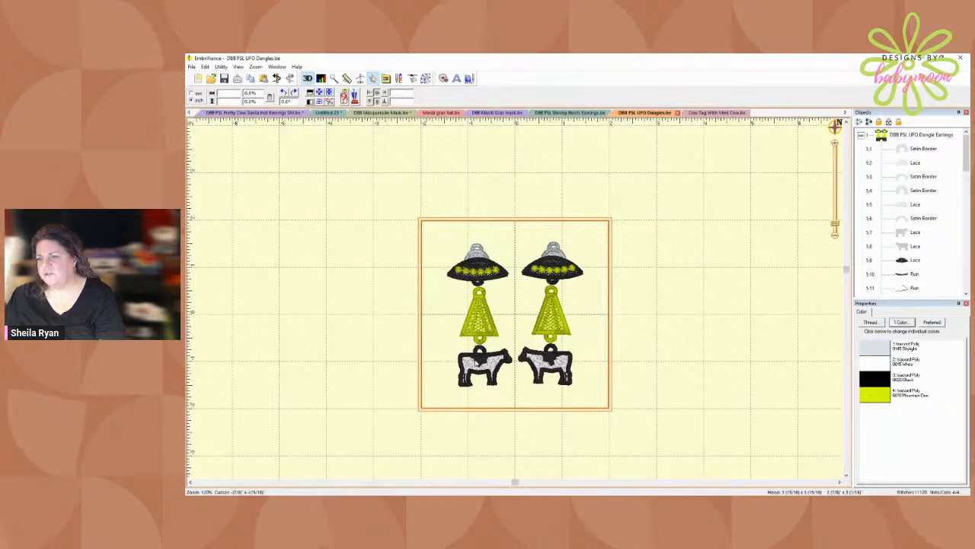
- Start an image export of the whole design, accepting 144 DPI resolution with all stitches and all images included
drag(834, 224, 834, 208)
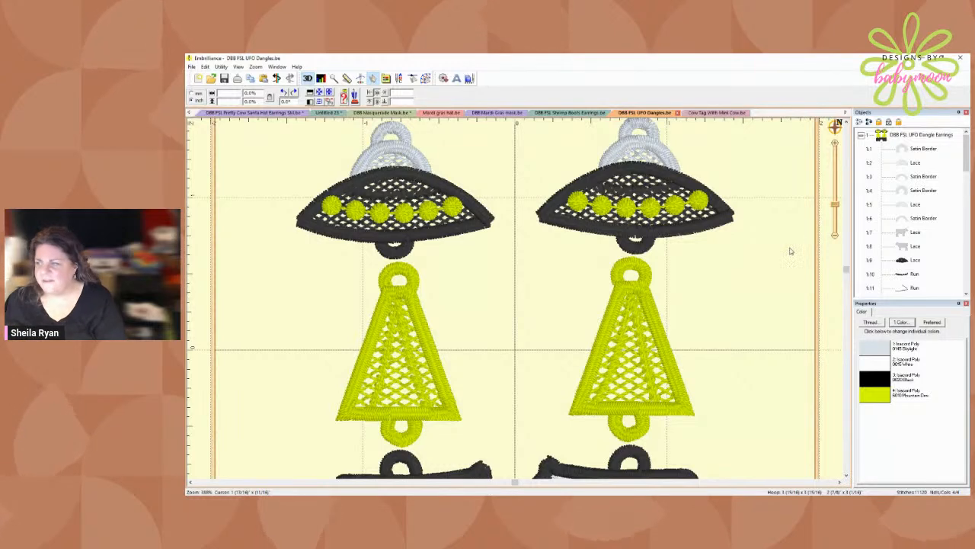
click(836, 237)
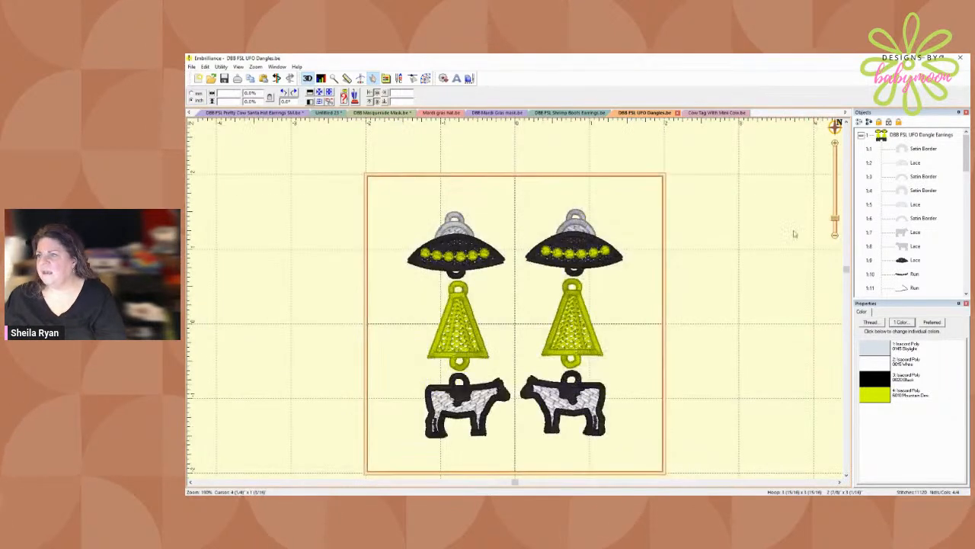
click(221, 67)
click(244, 143)
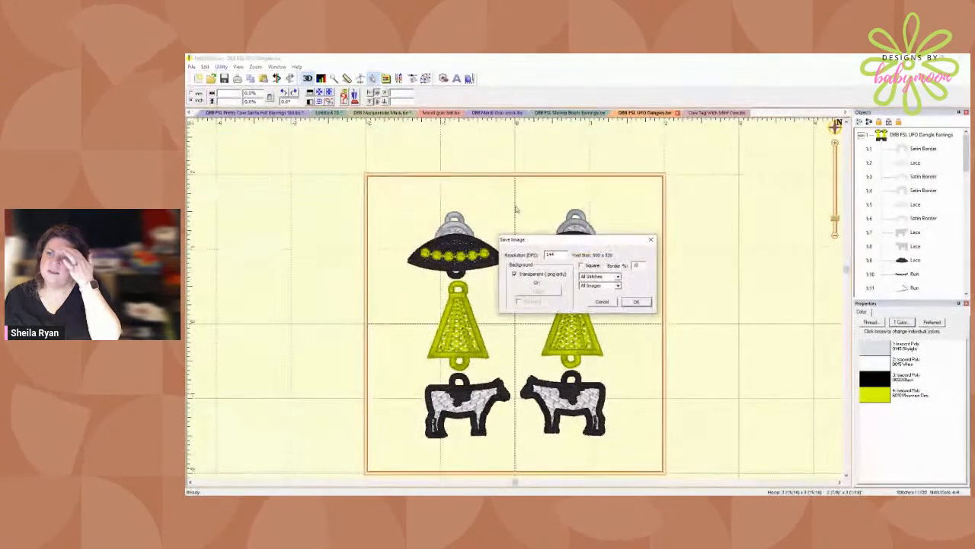
click(636, 302)
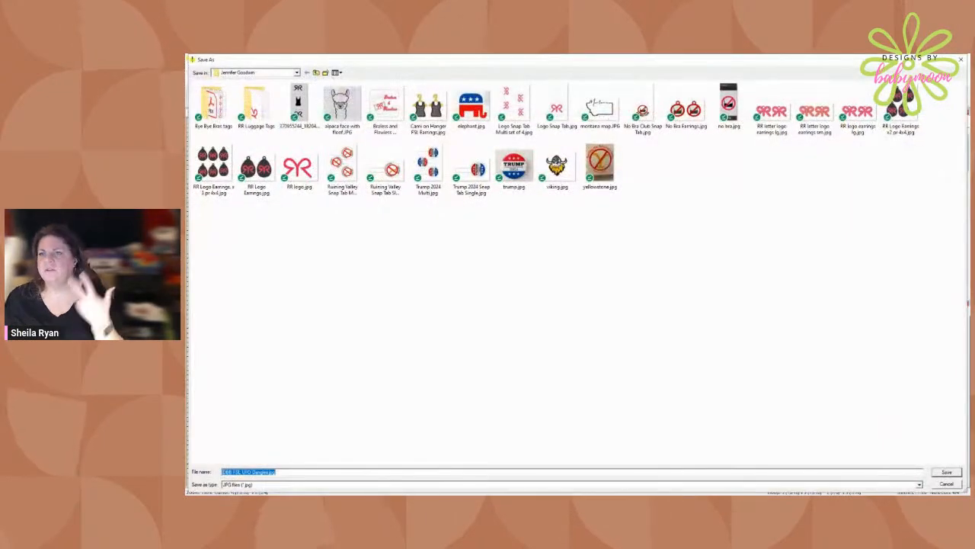
- Save the image as DBB FSL UFO Dangles.jpg in the FSL UFO Dangles folder inside Babymoon DBB Earrings
click(306, 72)
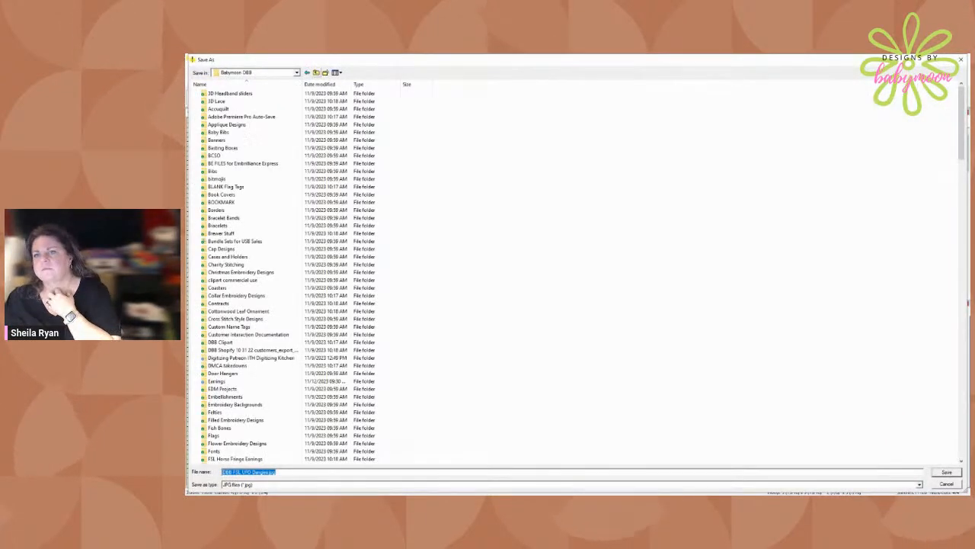
double_click(218, 381)
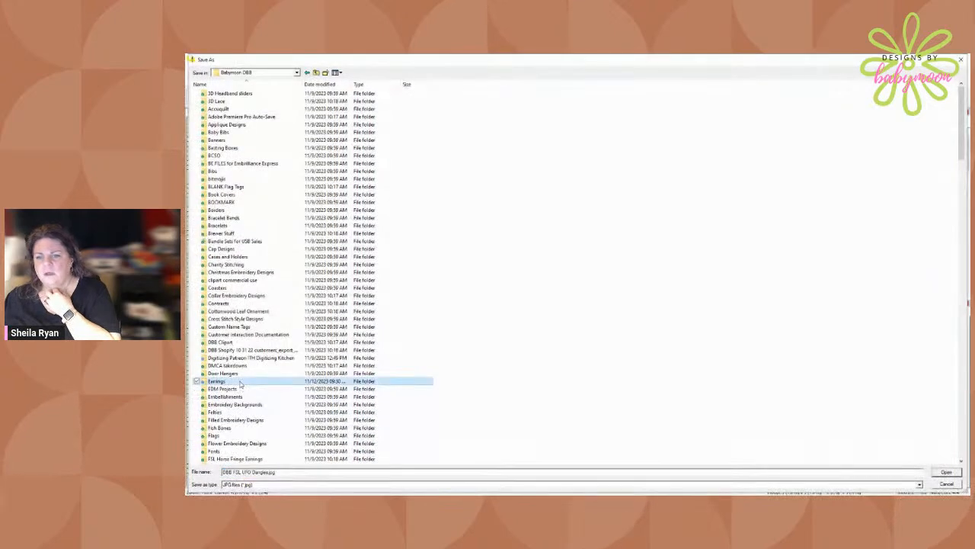
scroll(252, 396, down, 20)
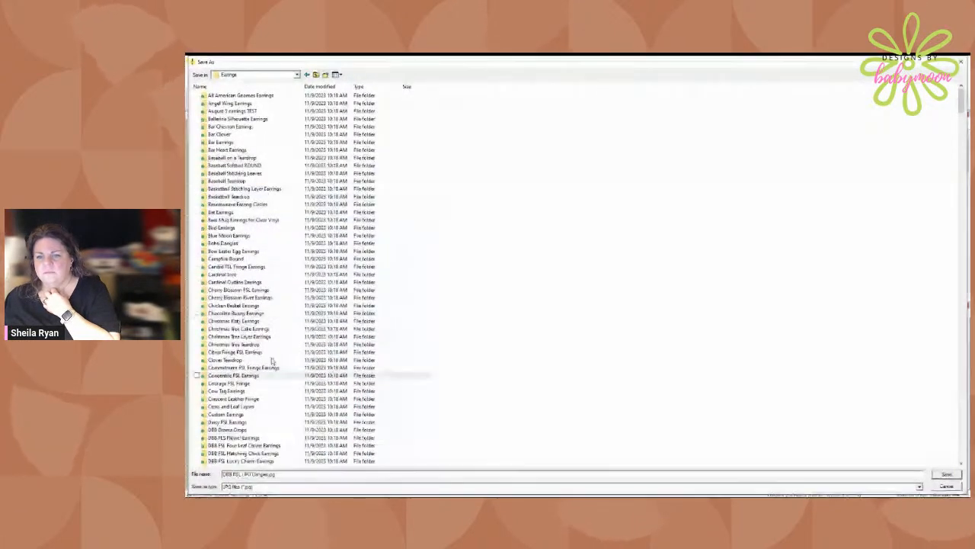
scroll(267, 411, down, 20)
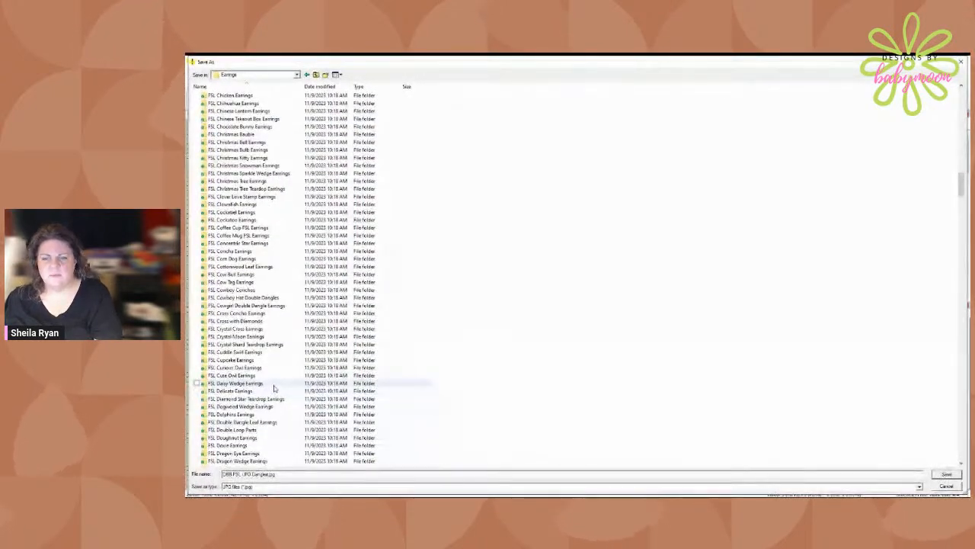
scroll(278, 381, down, 16)
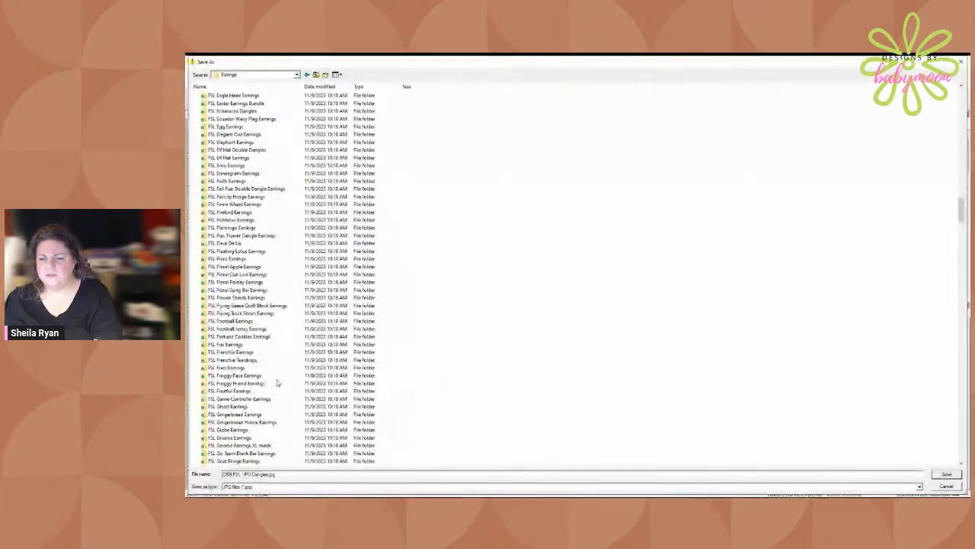
scroll(279, 383, down, 20)
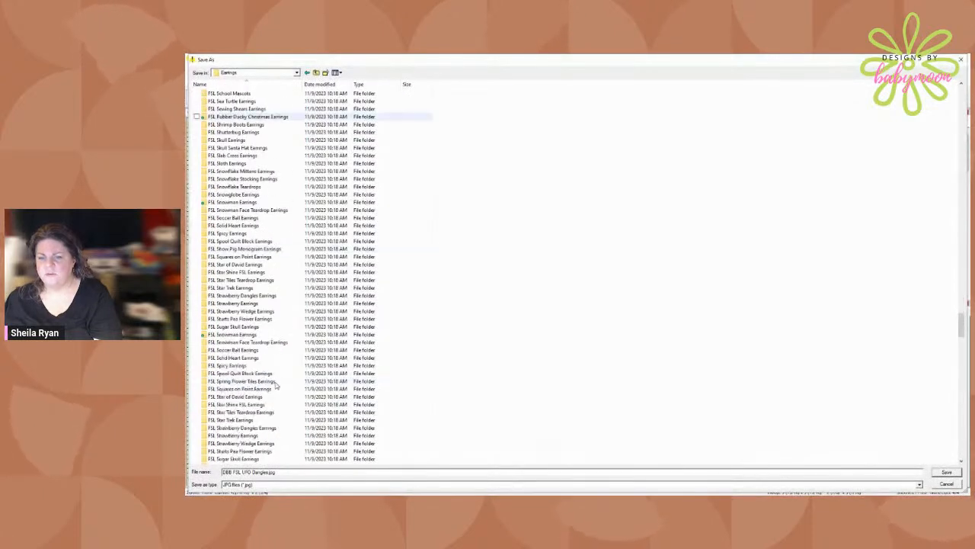
scroll(276, 387, down, 17)
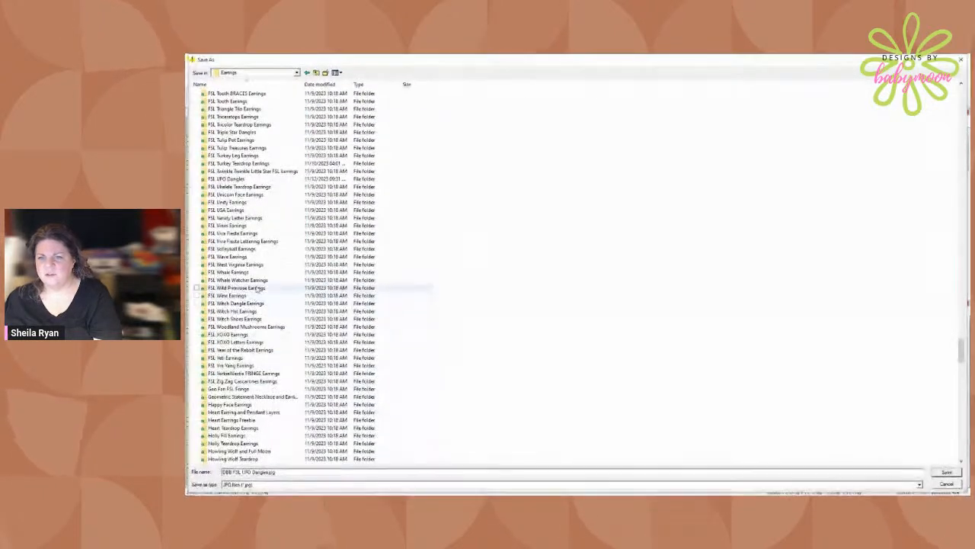
double_click(236, 179)
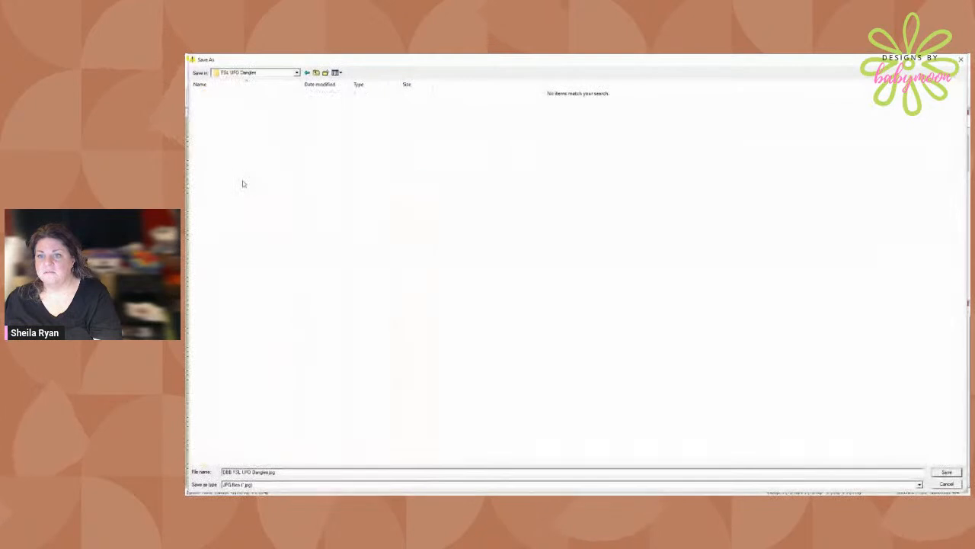
click(947, 473)
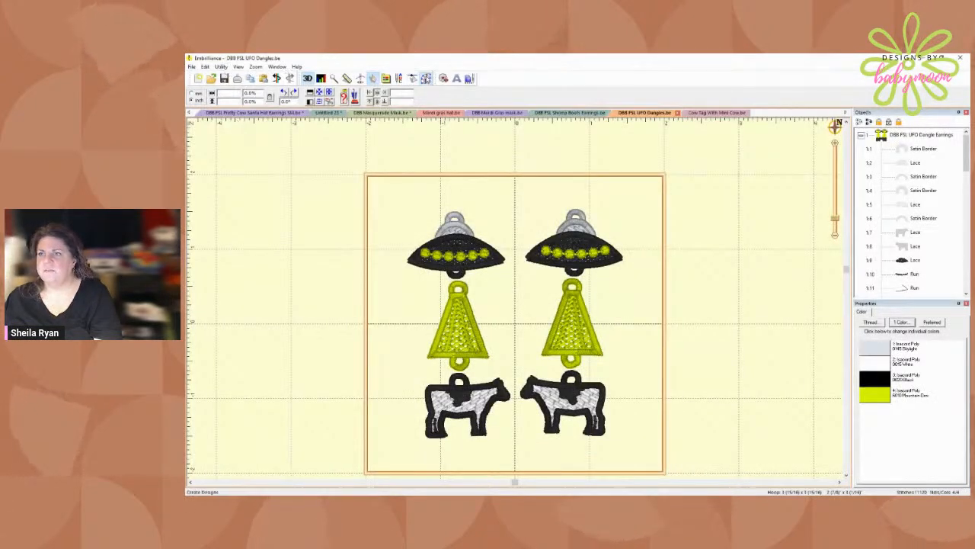
- Publish the design, choosing the FSL UFO Dangles folder inside Earrings as the destination
click(426, 78)
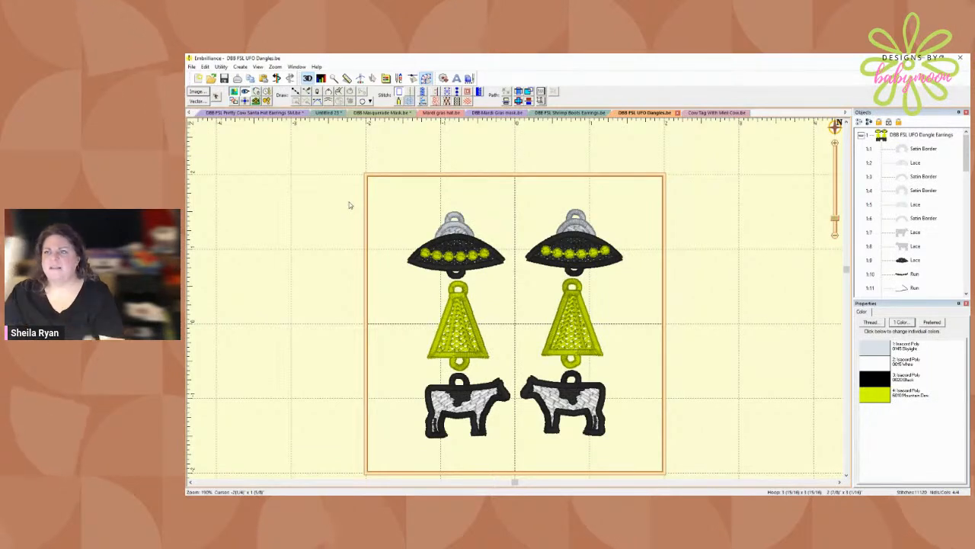
click(240, 67)
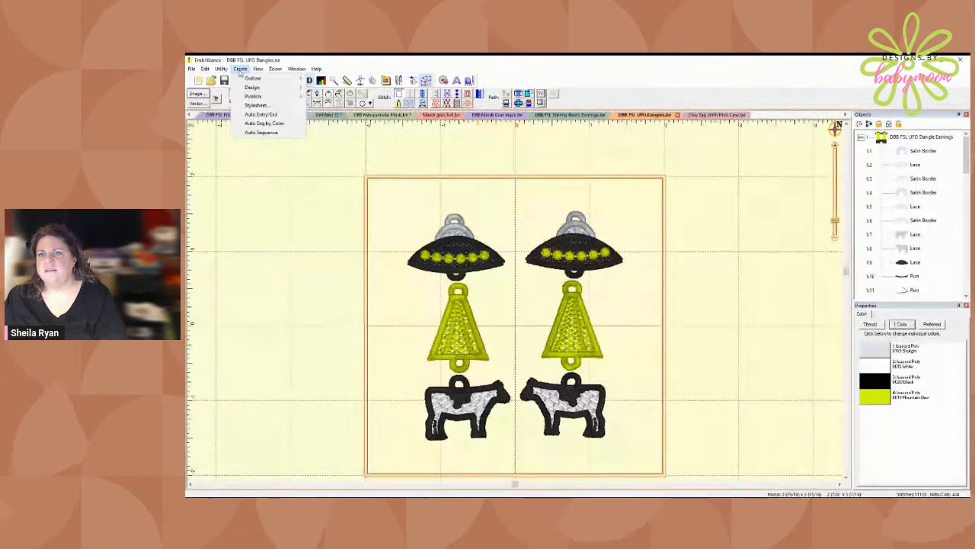
mouse_move(263, 96)
click(339, 159)
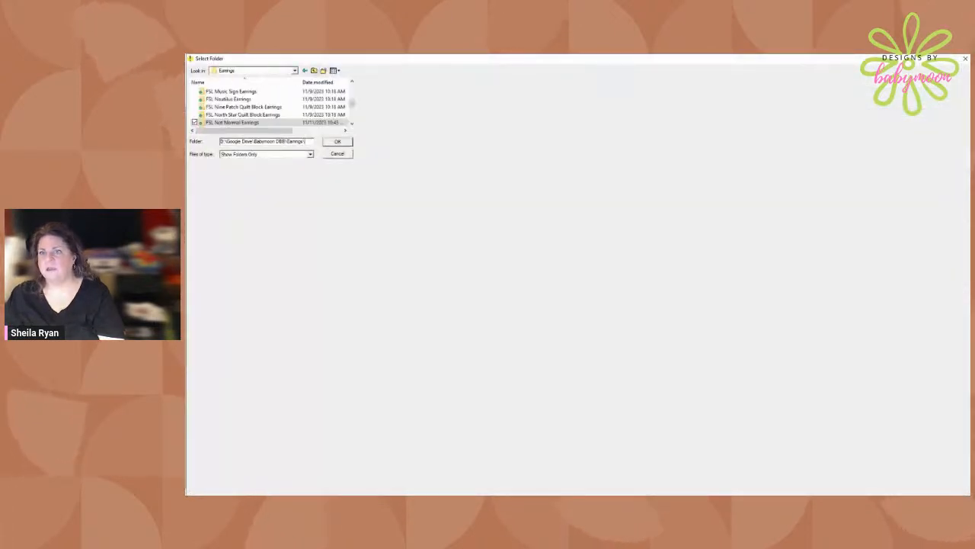
scroll(271, 106, down, 3)
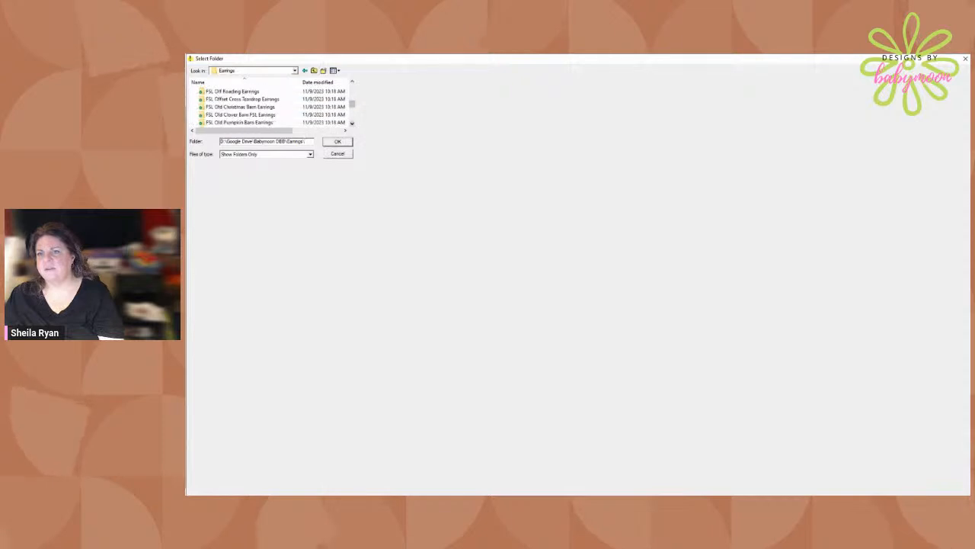
scroll(271, 107, down, 3)
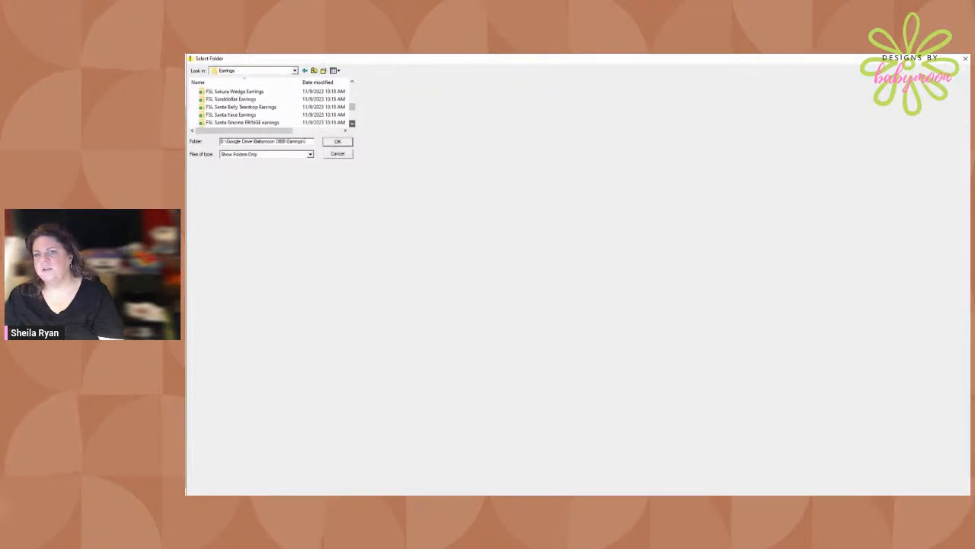
scroll(270, 106, down, 3)
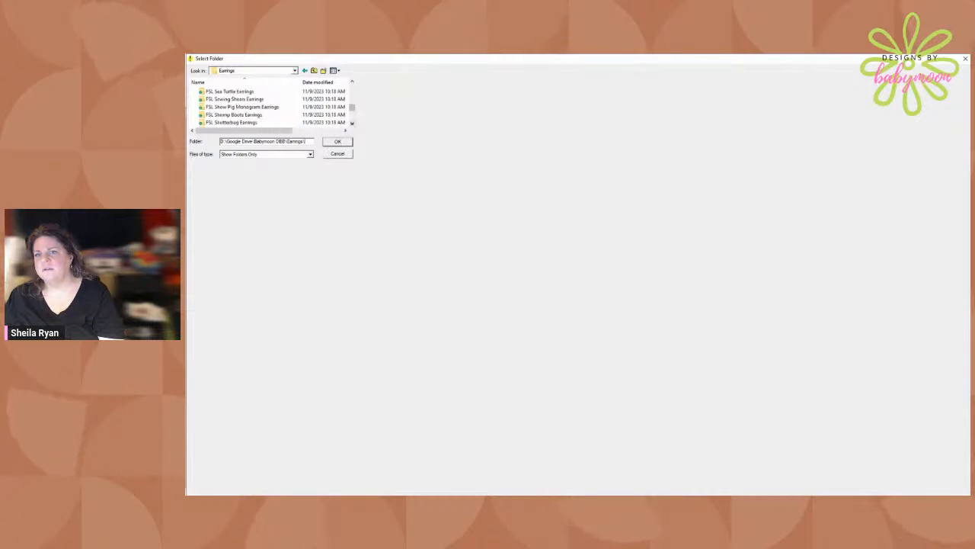
scroll(271, 107, down, 1)
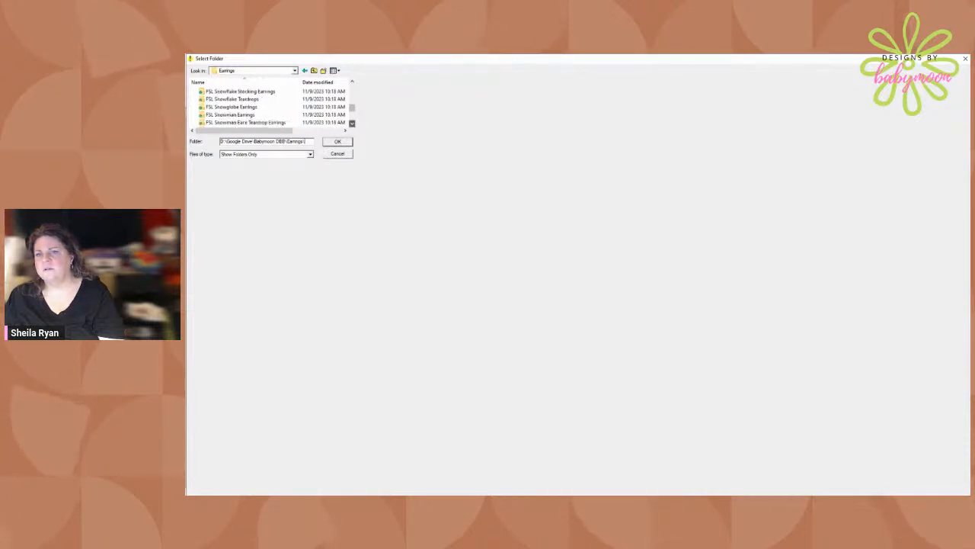
scroll(271, 107, down, 5)
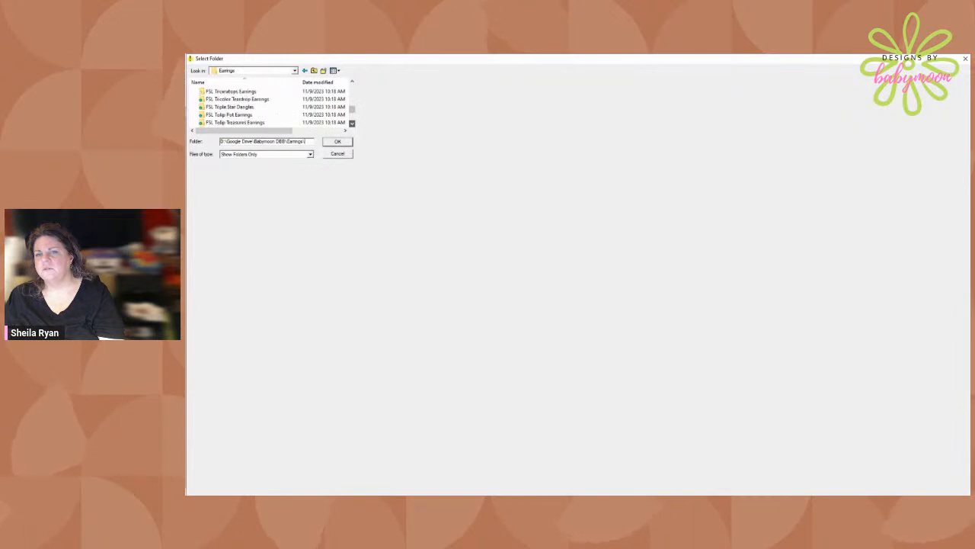
scroll(271, 106, down, 3)
scroll(271, 107, up, 1)
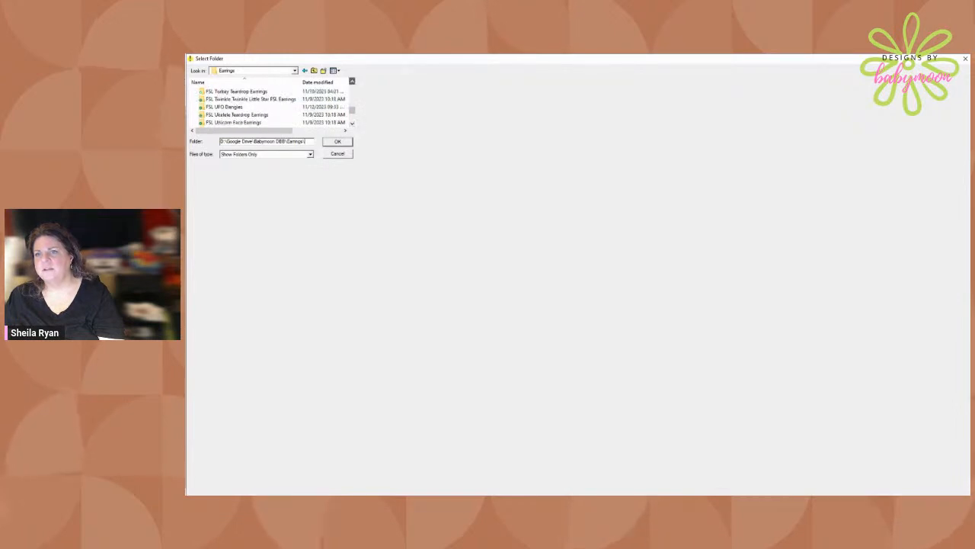
double_click(251, 106)
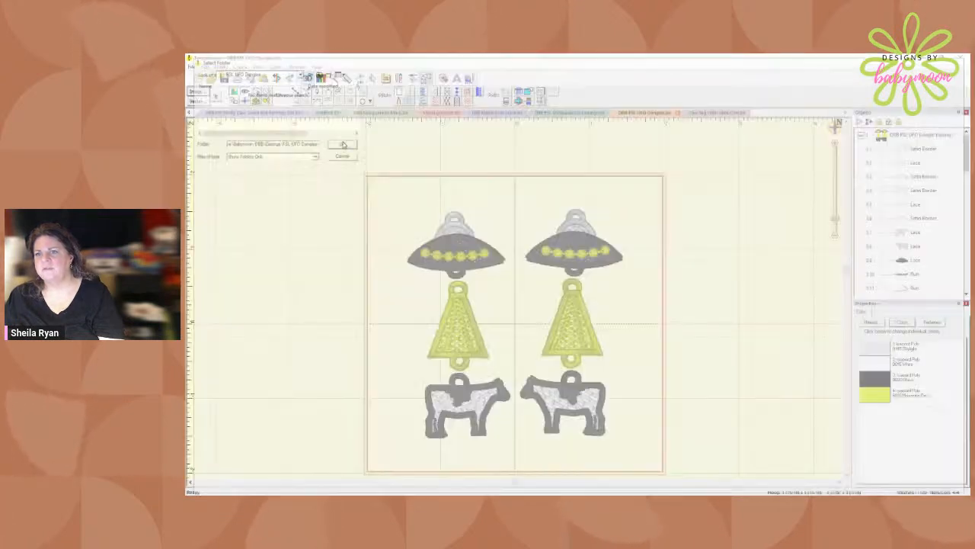